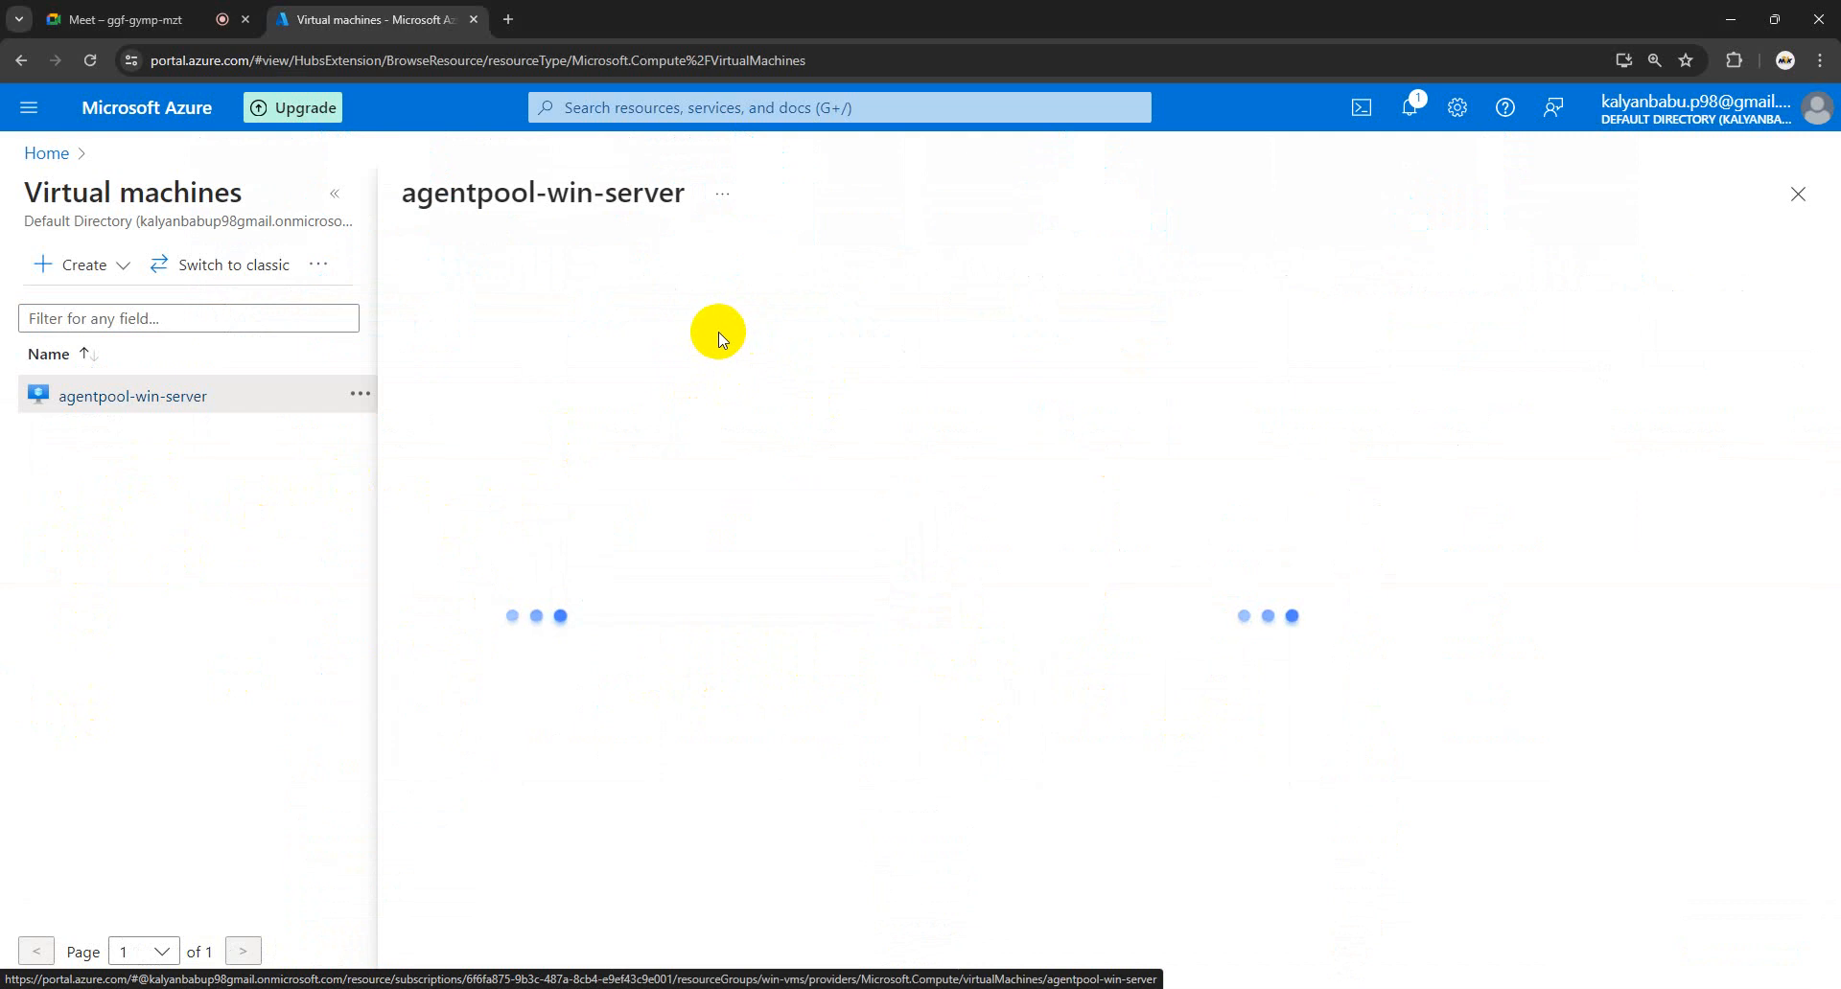
- Highlight the agentpool-win-server VM name on its portal overview, then switch to the Azure DevOps window
{"action": "left_click_drag", "start_coordinate": [729, 198], "coordinate": [470, 202]}
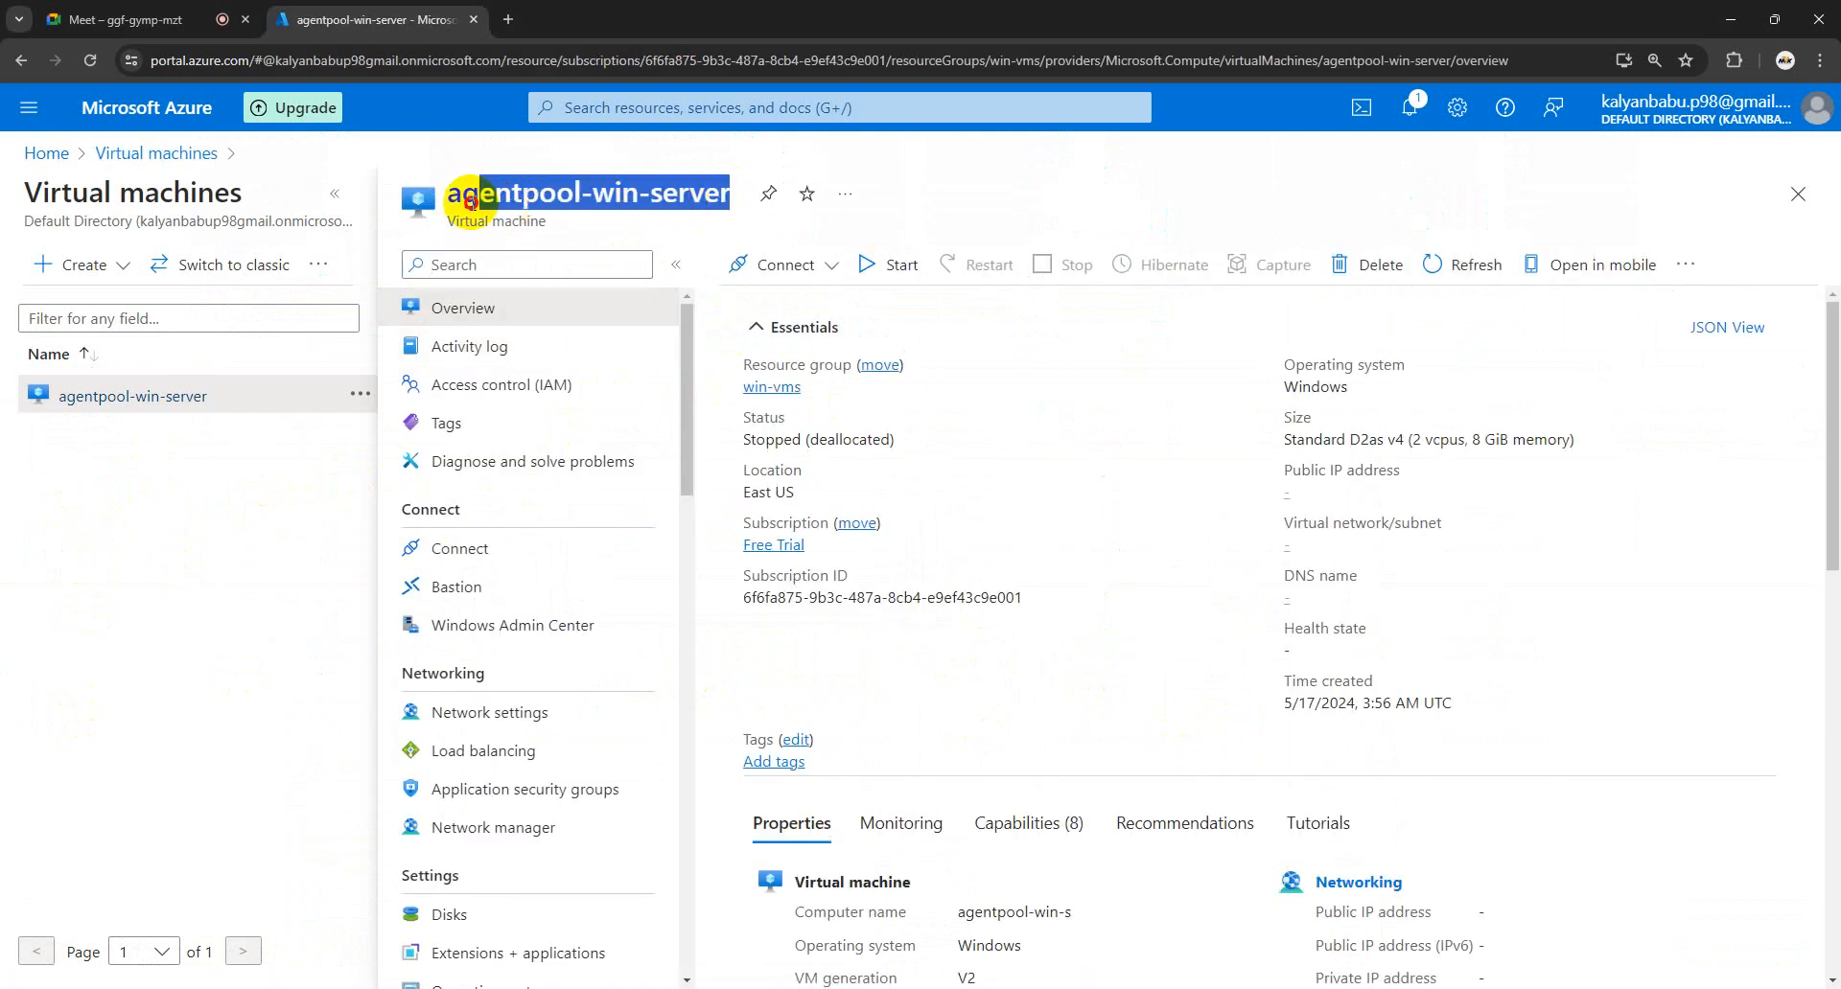
{"action": "left_click", "coordinate": [1112, 445]}
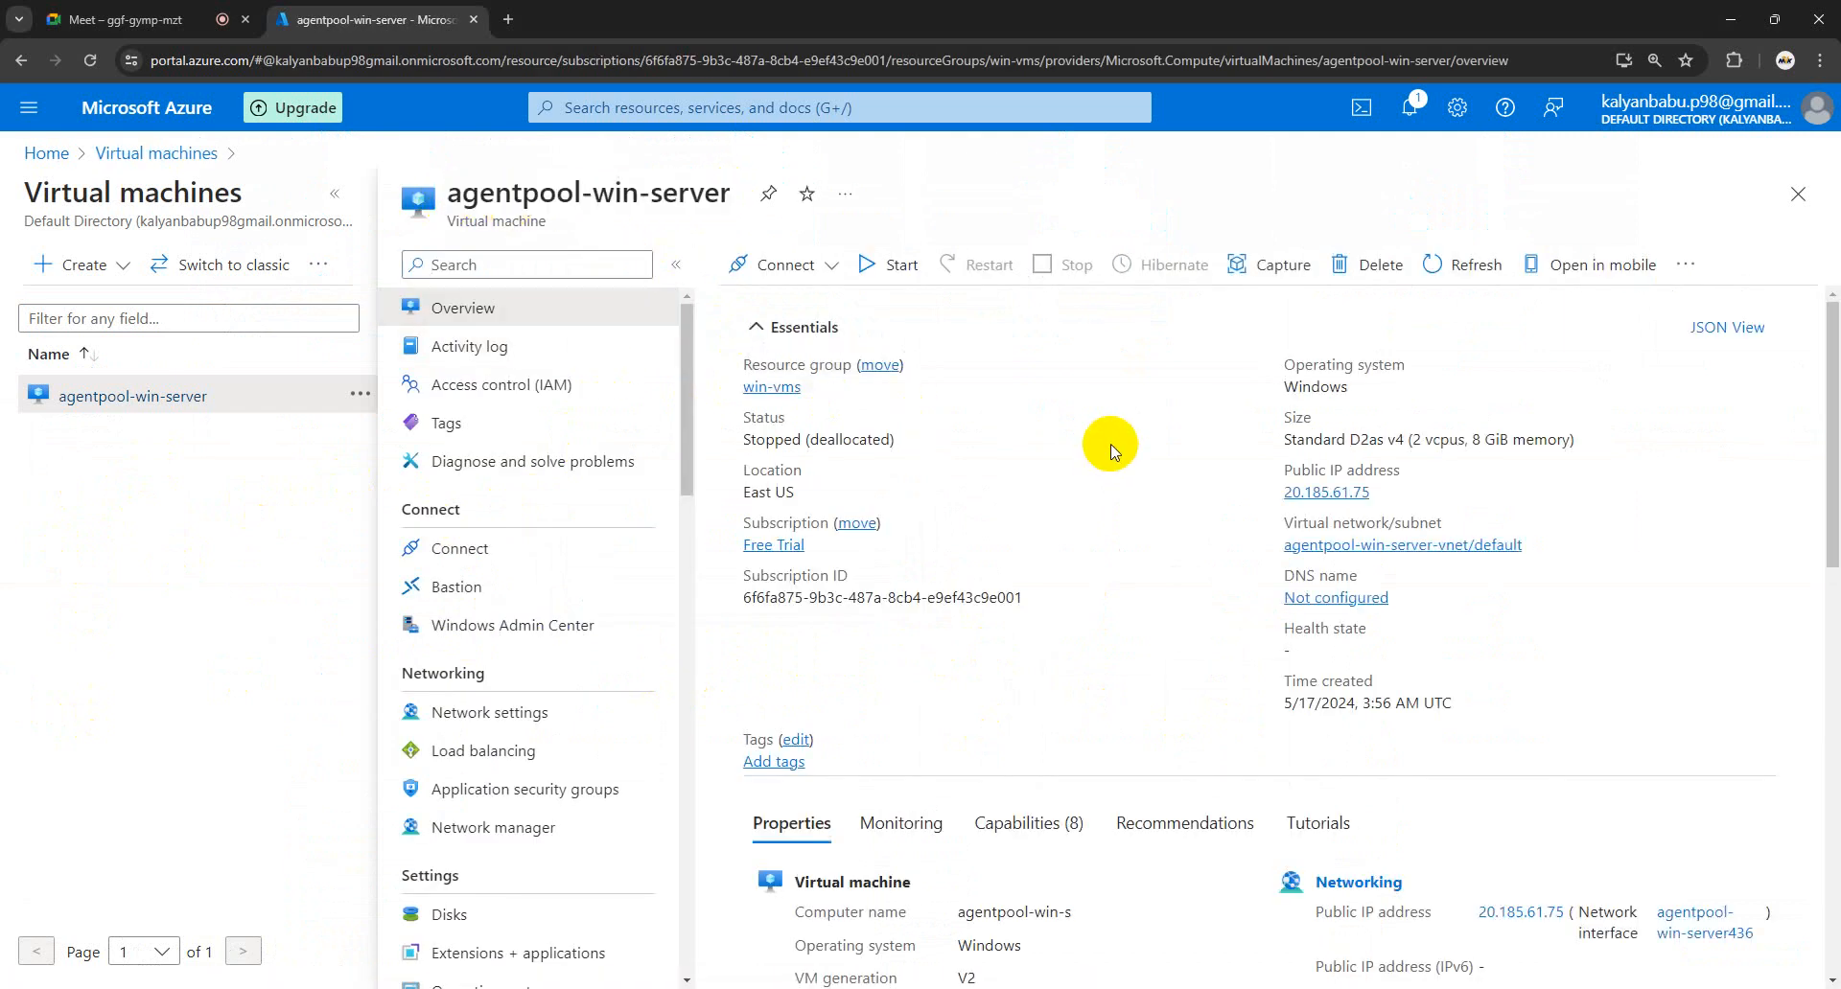
{"action": "left_click_drag", "start_coordinate": [721, 195], "coordinate": [489, 195]}
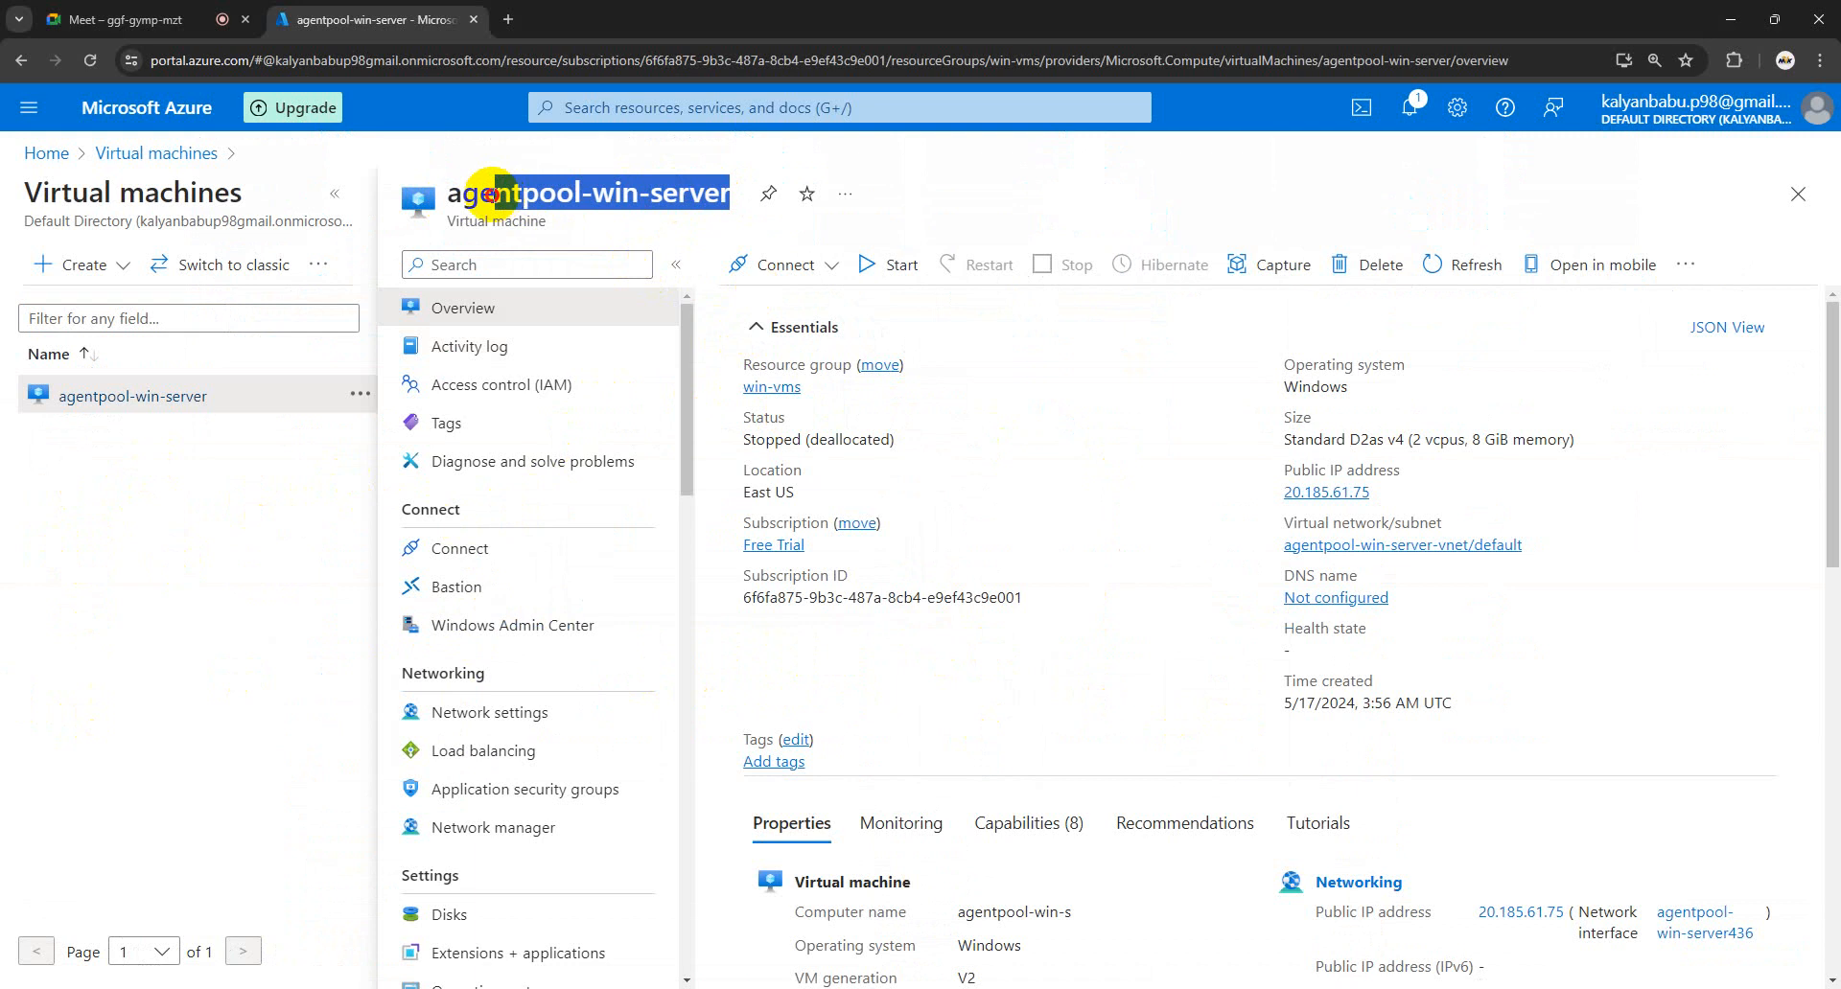
{"action": "left_click", "coordinate": [115, 648]}
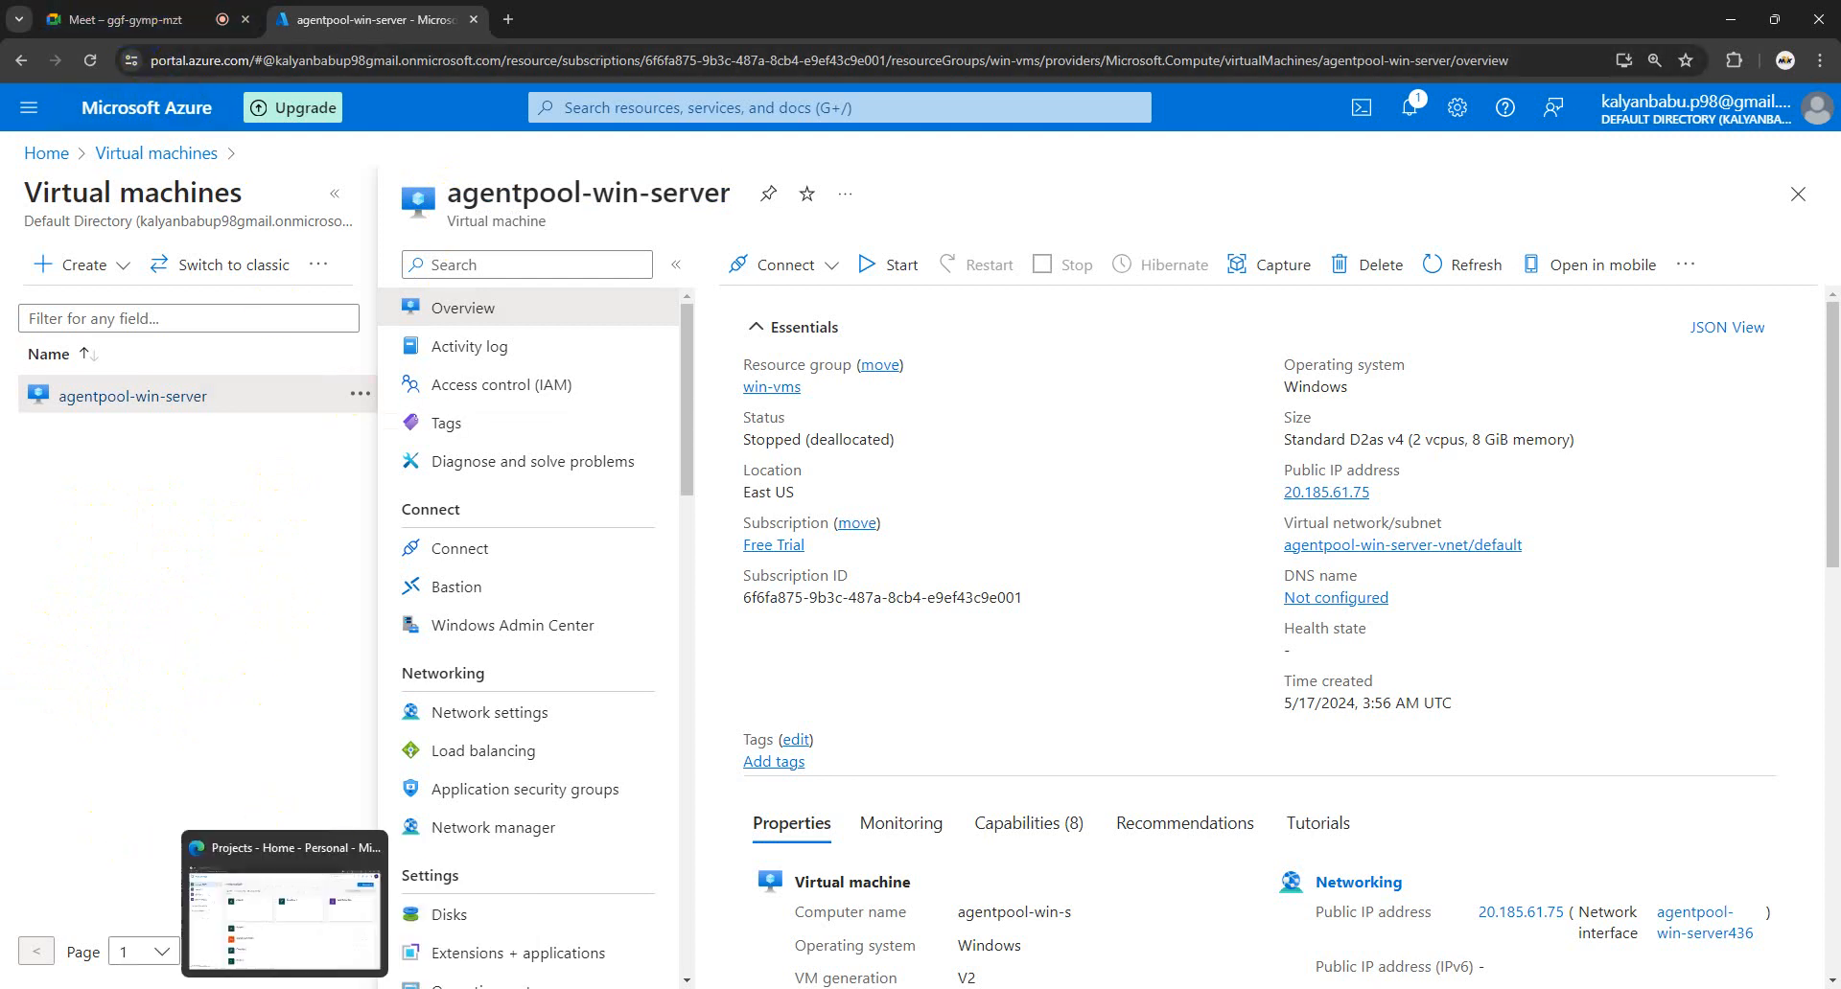
{"action": "left_click", "coordinate": [268, 903]}
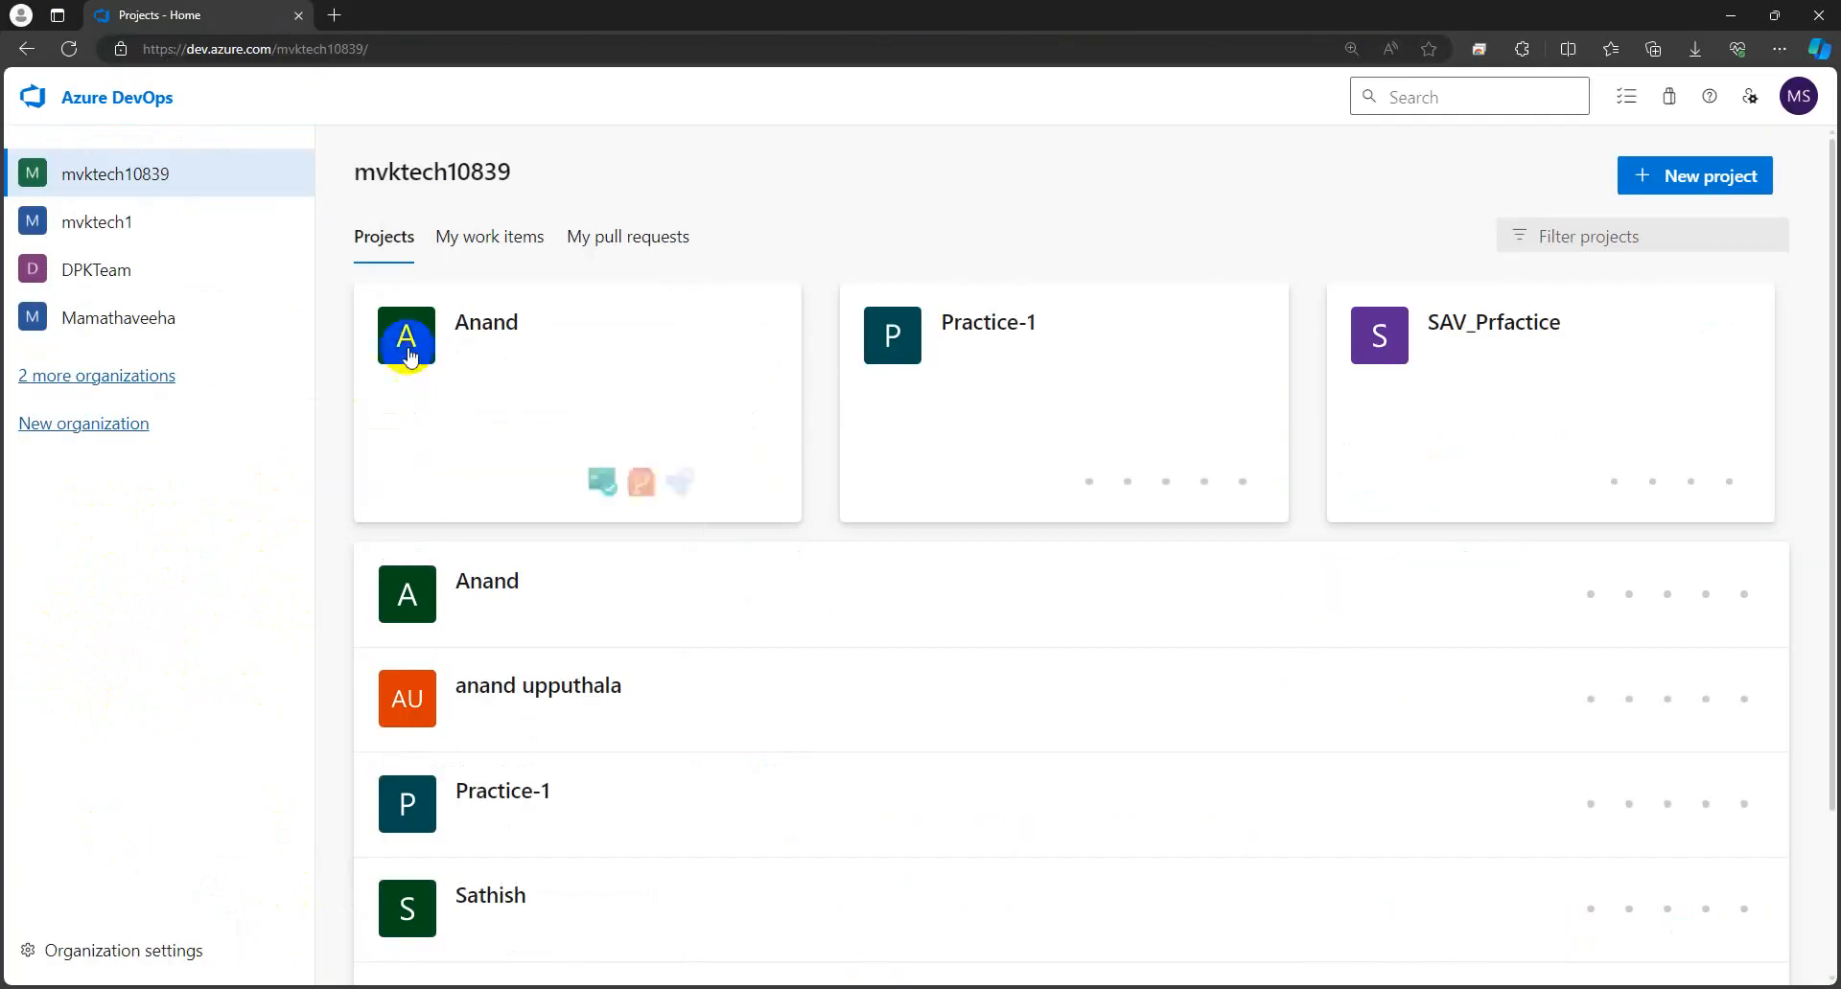
- Open the Anand project and view its agent pools in Project settings
{"action": "left_click", "coordinate": [493, 331]}
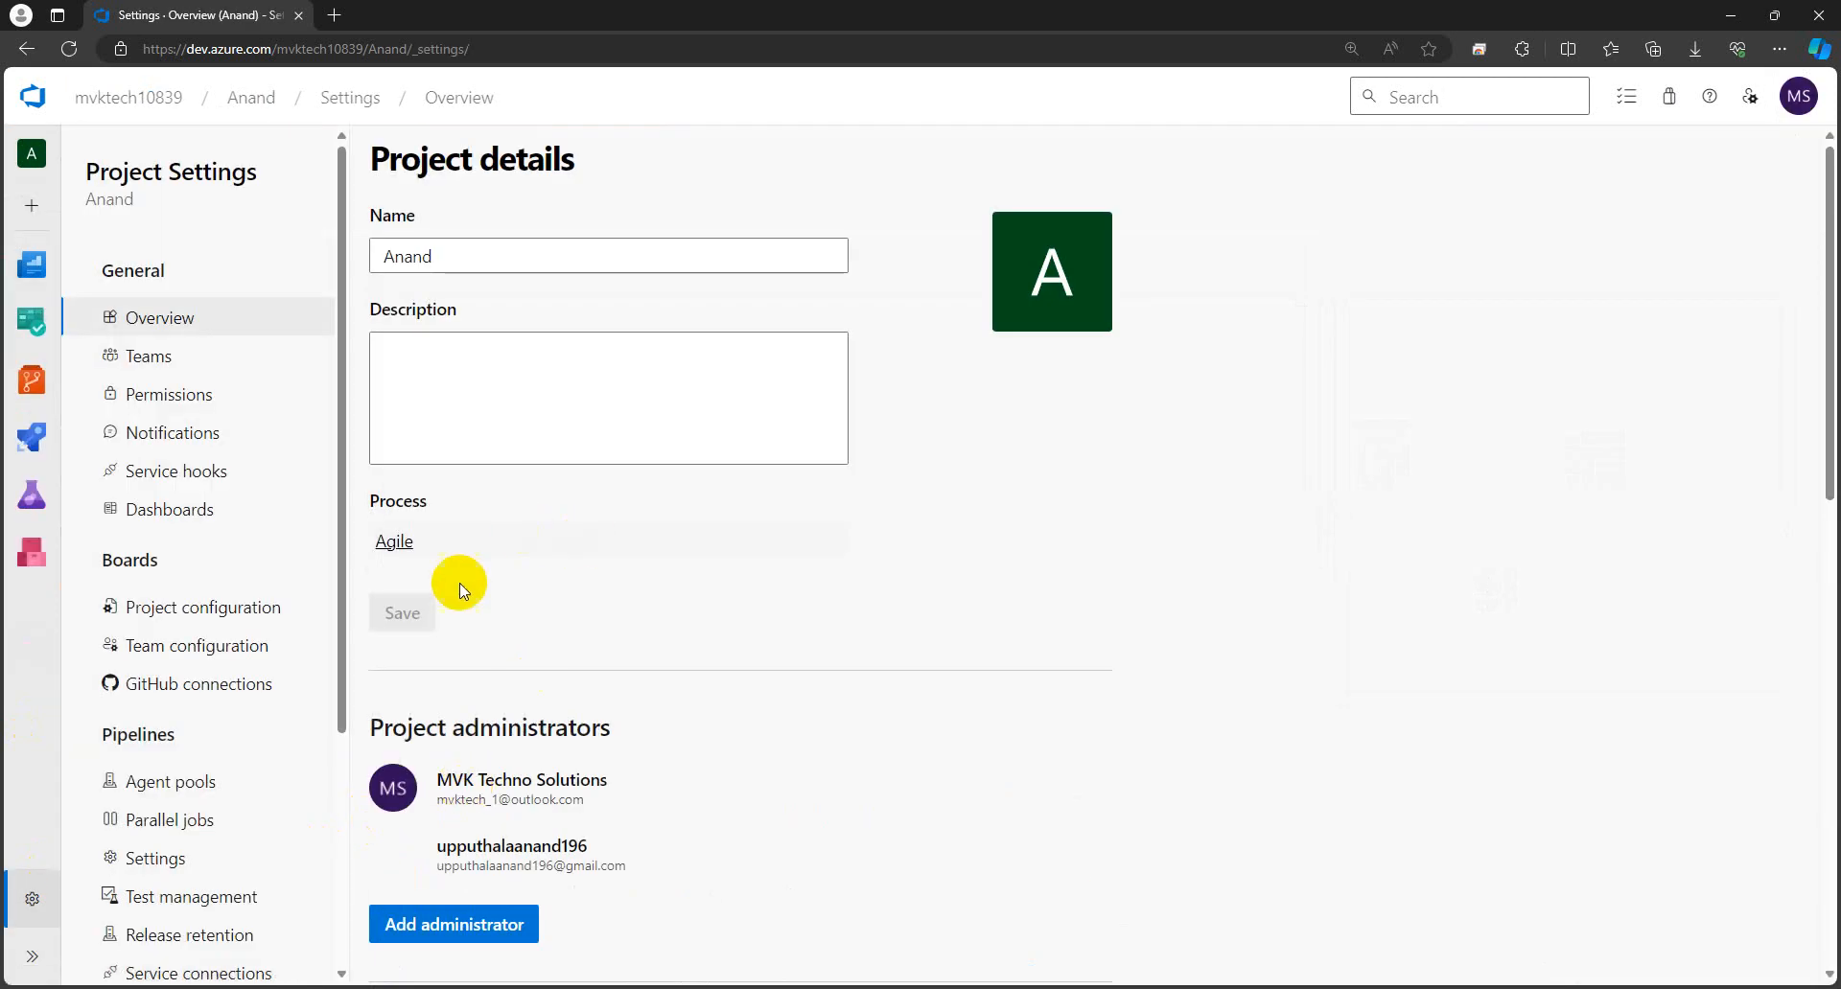
{"action": "scroll", "coordinate": [219, 599], "scroll_direction": "down", "scroll_amount": 3}
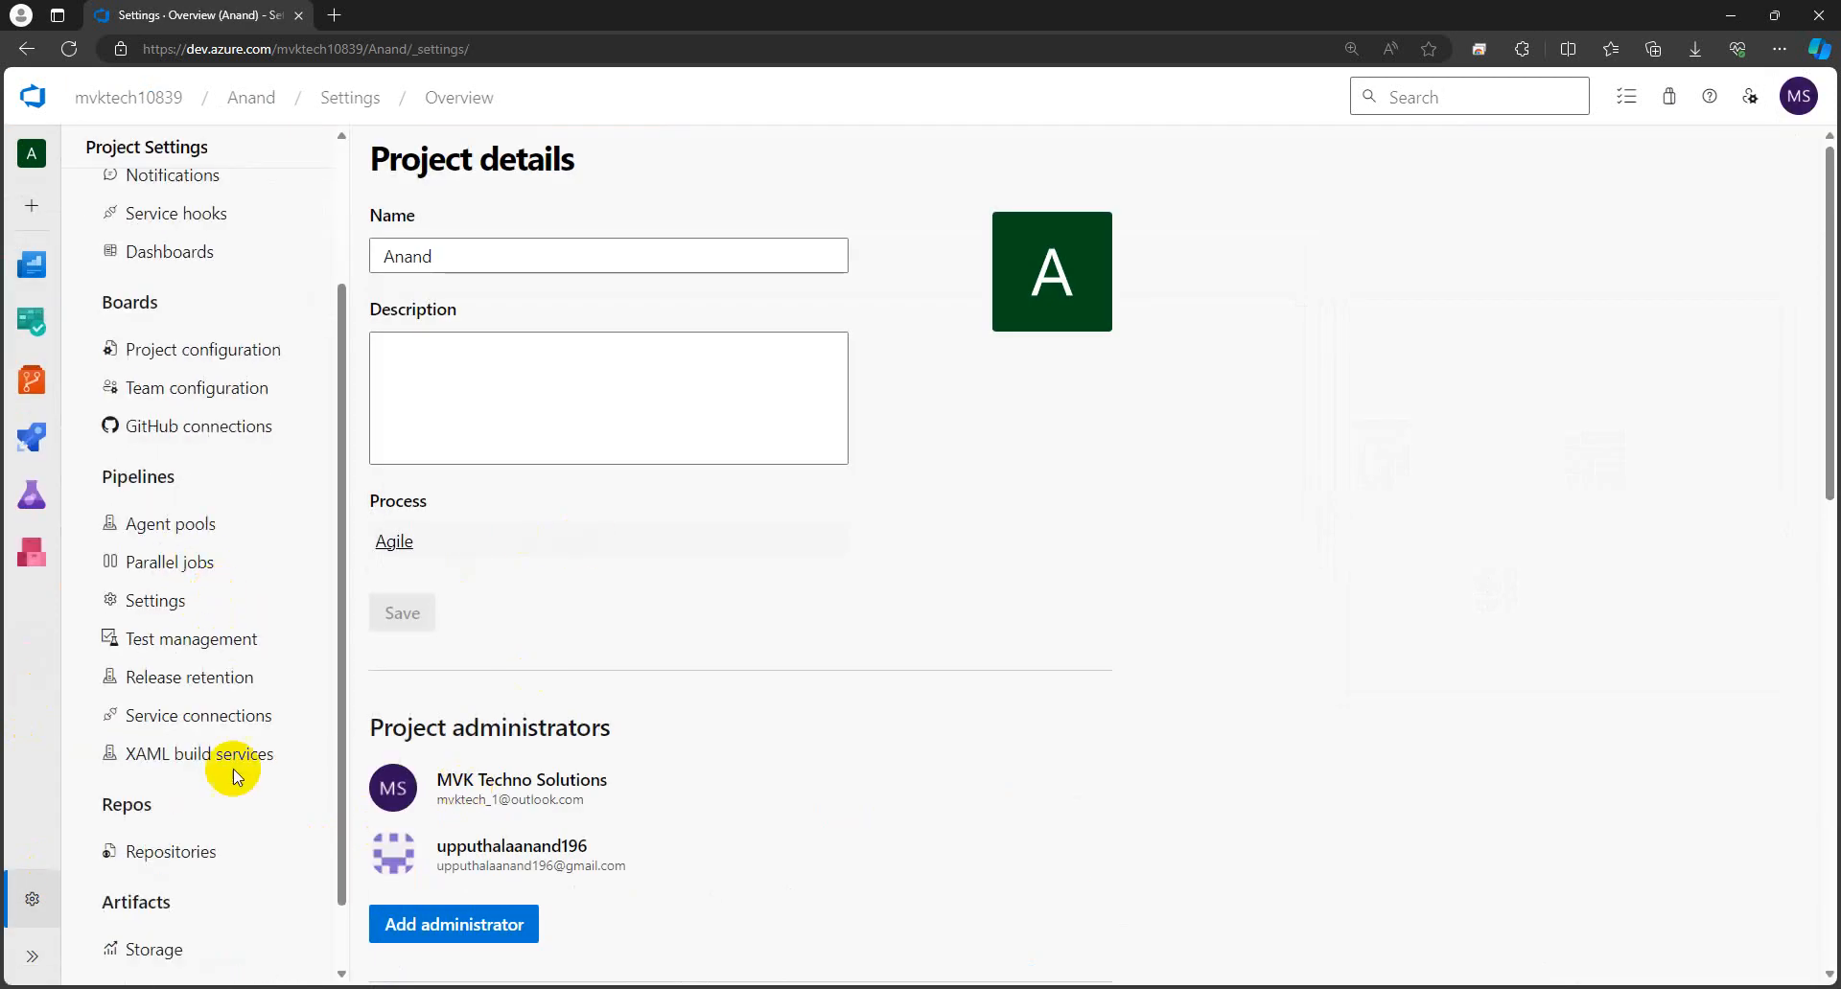
{"action": "left_click", "coordinate": [173, 526]}
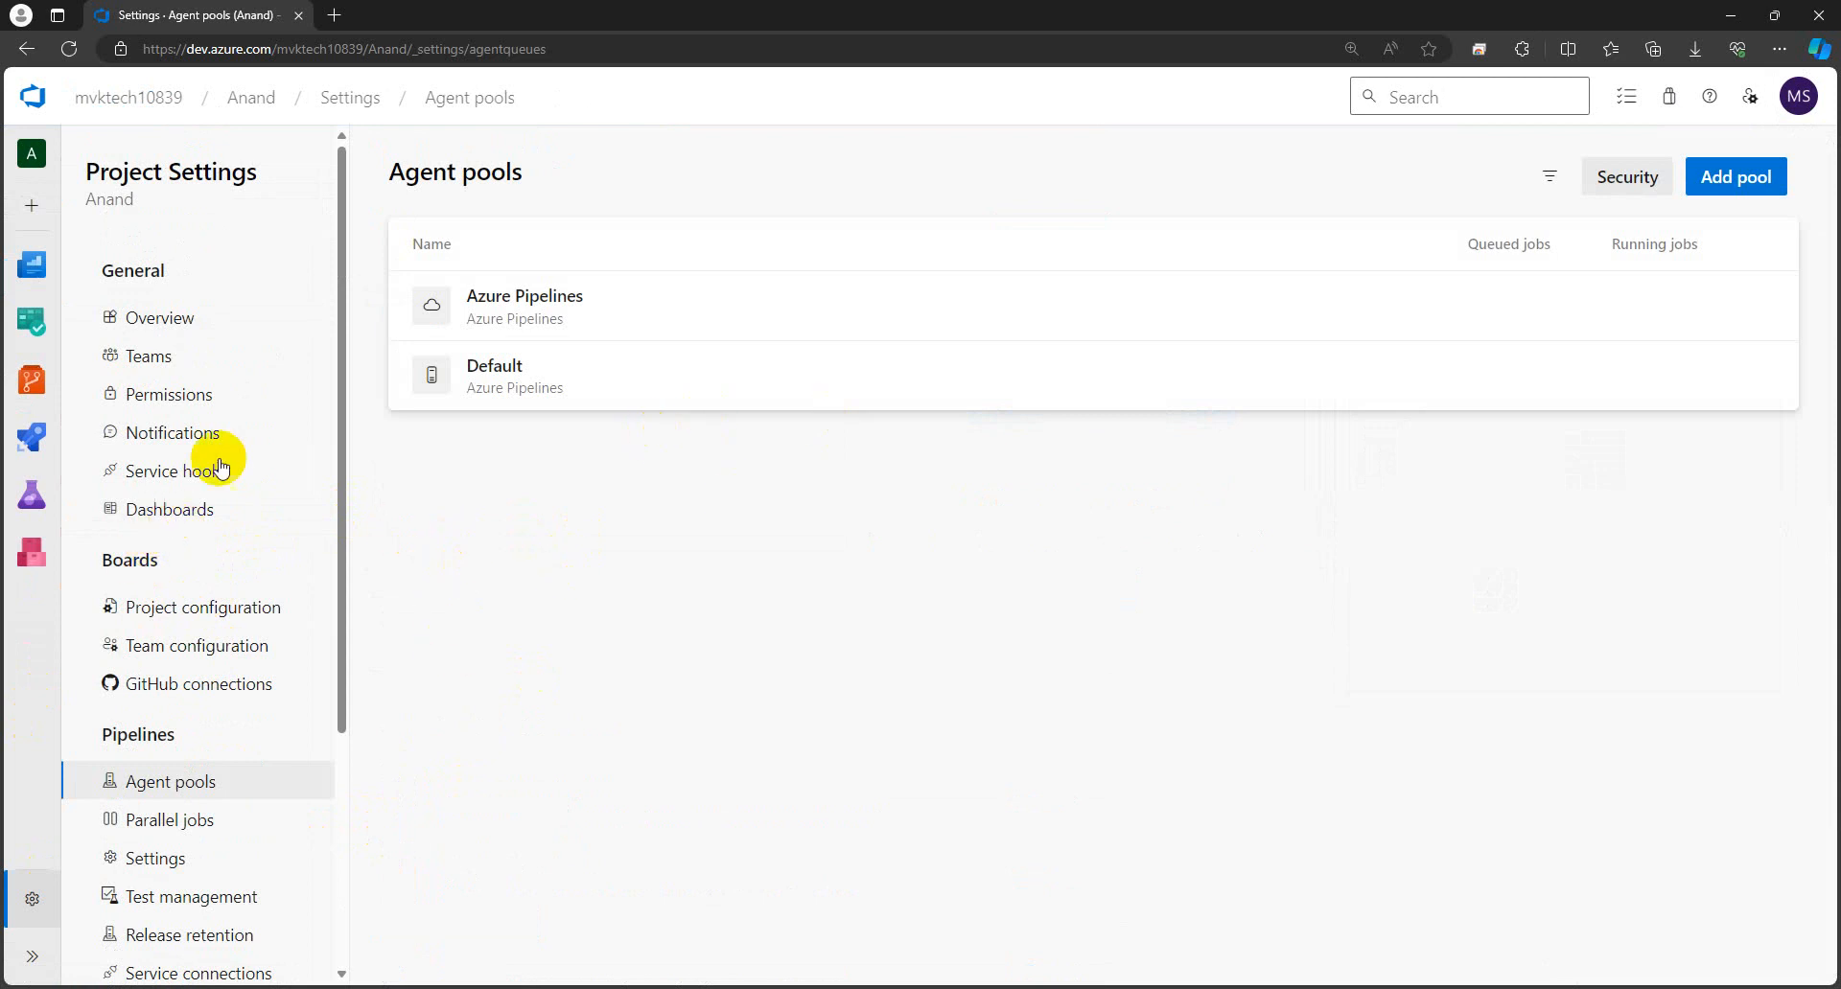
{"action": "scroll", "coordinate": [192, 651], "scroll_direction": "down", "scroll_amount": 3}
{"action": "scroll", "coordinate": [193, 657], "scroll_direction": "up", "scroll_amount": 3}
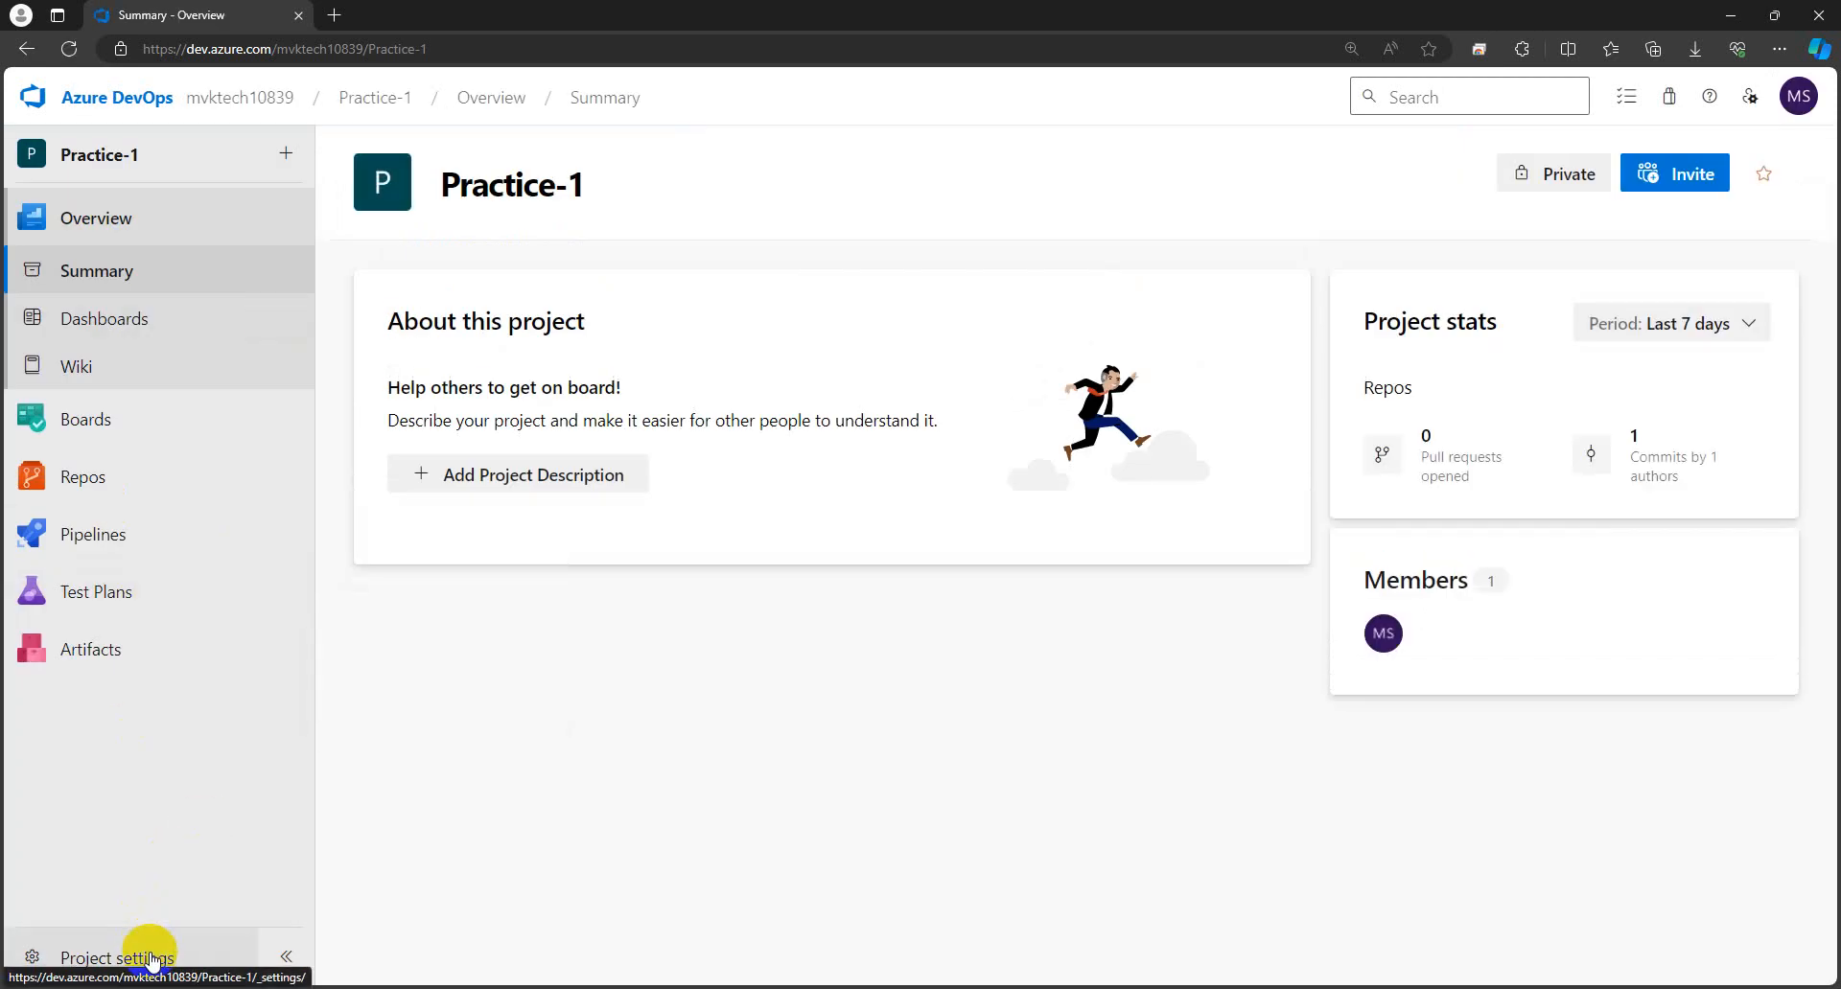
- View the Practice-1 project's agent pools (Azure Pipelines, Default)
{"action": "left_click", "coordinate": [142, 950]}
{"action": "scroll", "coordinate": [173, 762], "scroll_direction": "down", "scroll_amount": 3}
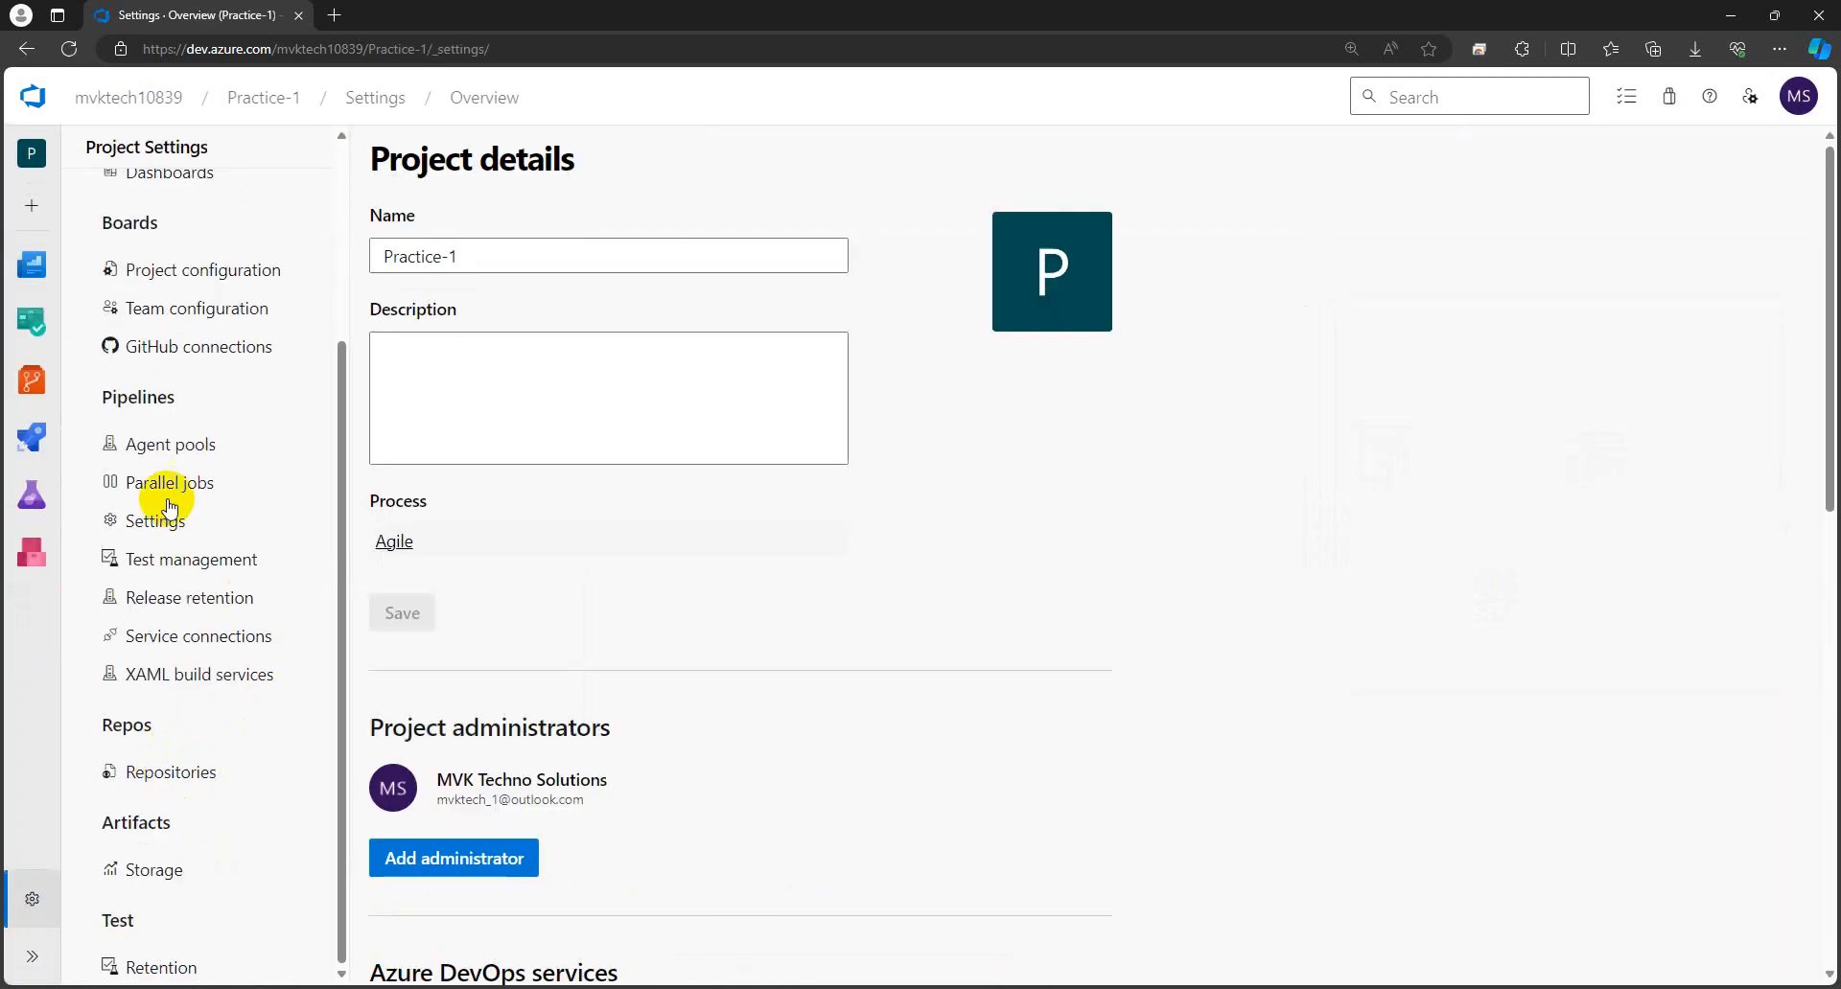
{"action": "left_click", "coordinate": [165, 449]}
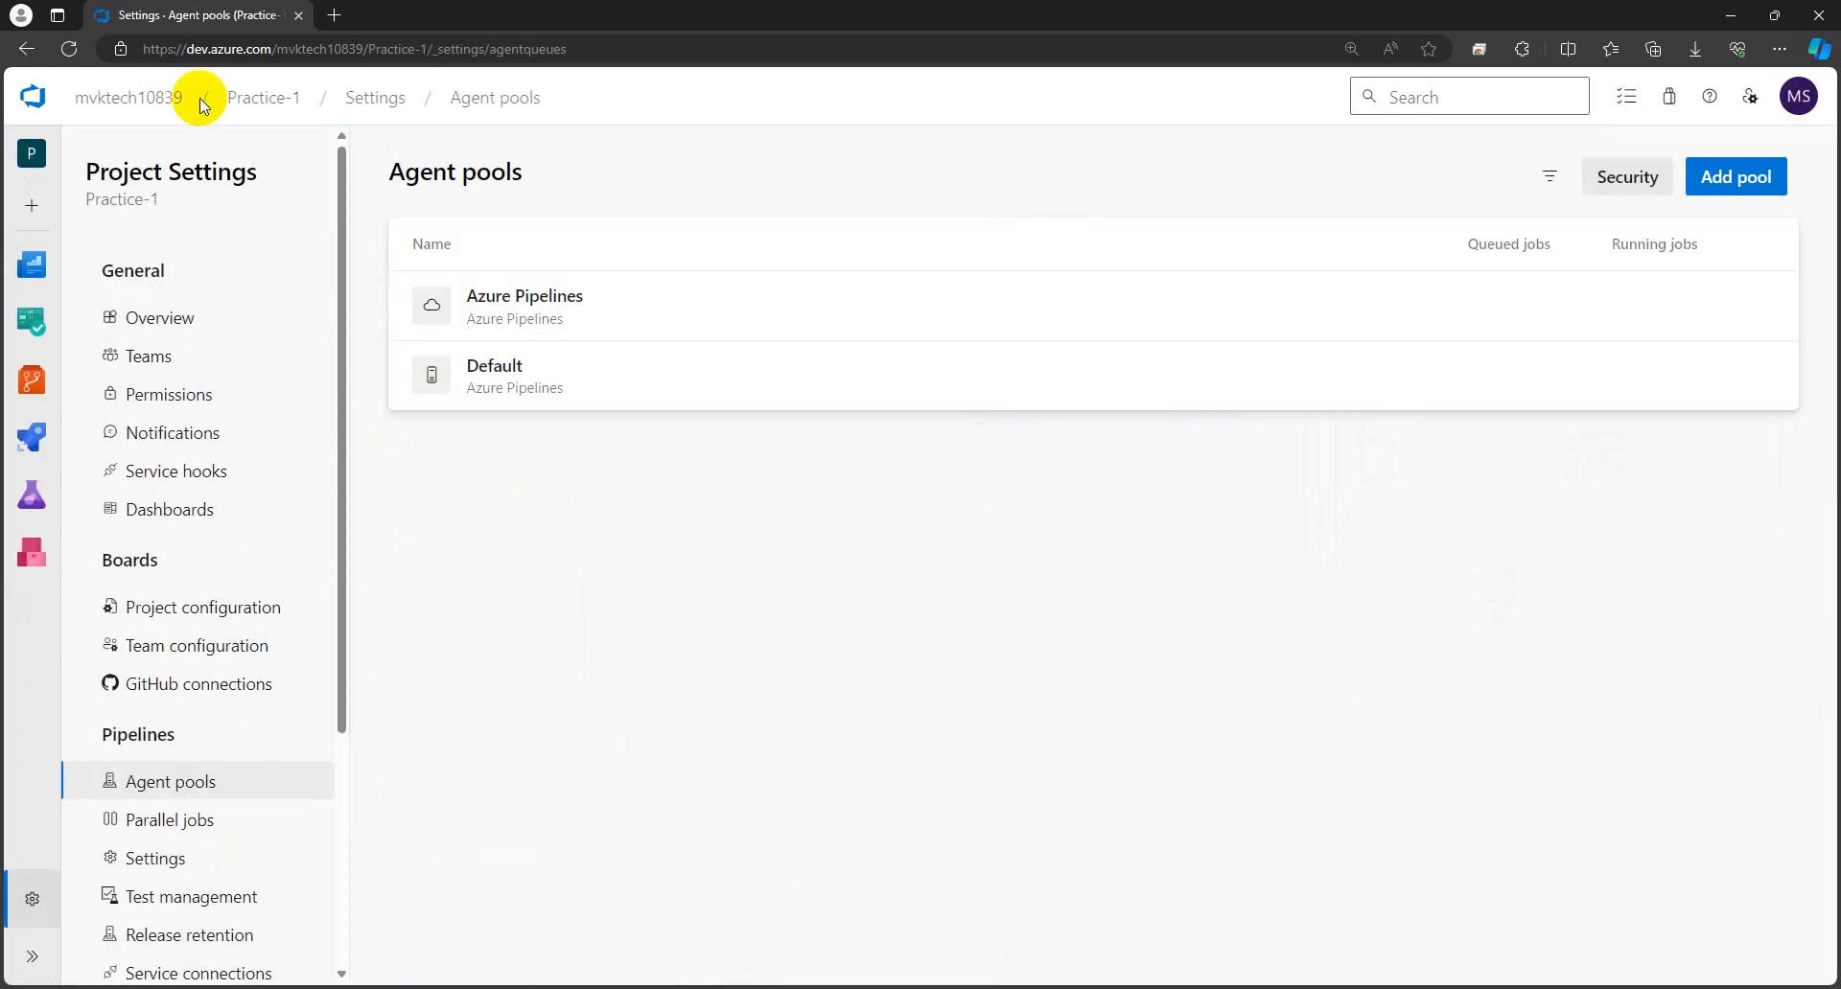
- Return to the organization's project list and open the SAV_Prfactice project's settings
{"action": "left_click", "coordinate": [266, 99]}
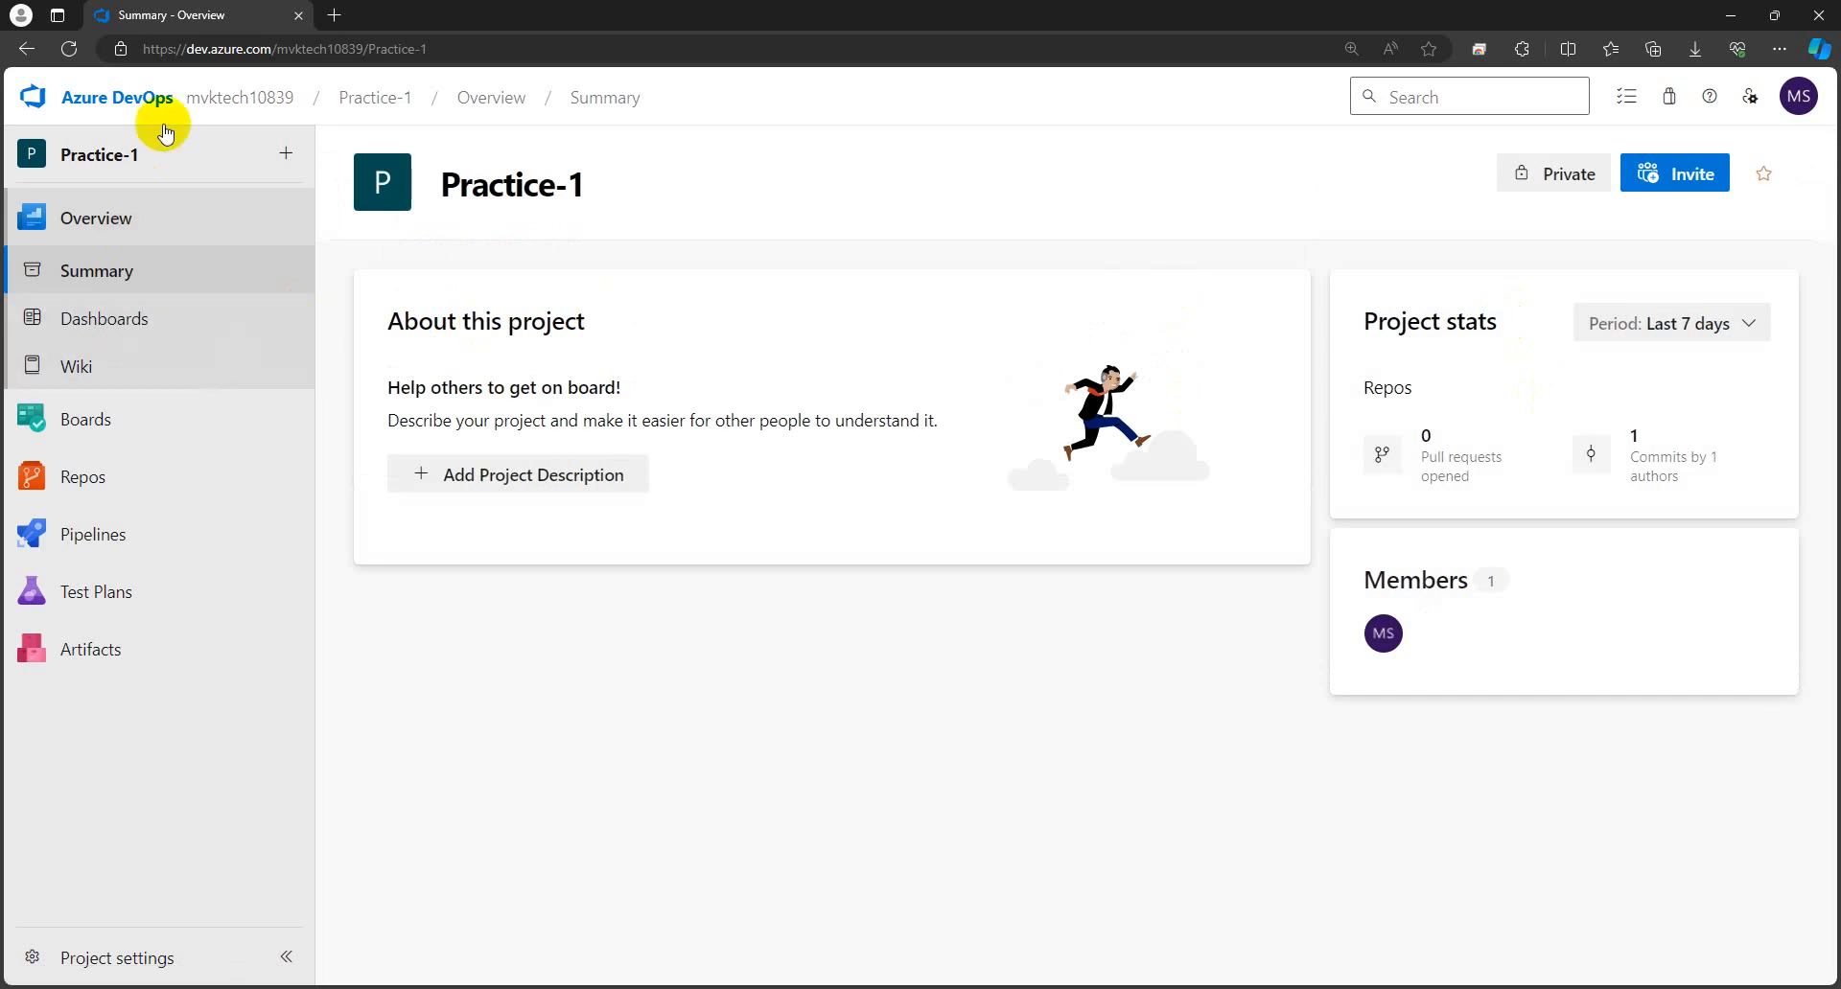
{"action": "left_click", "coordinate": [257, 111]}
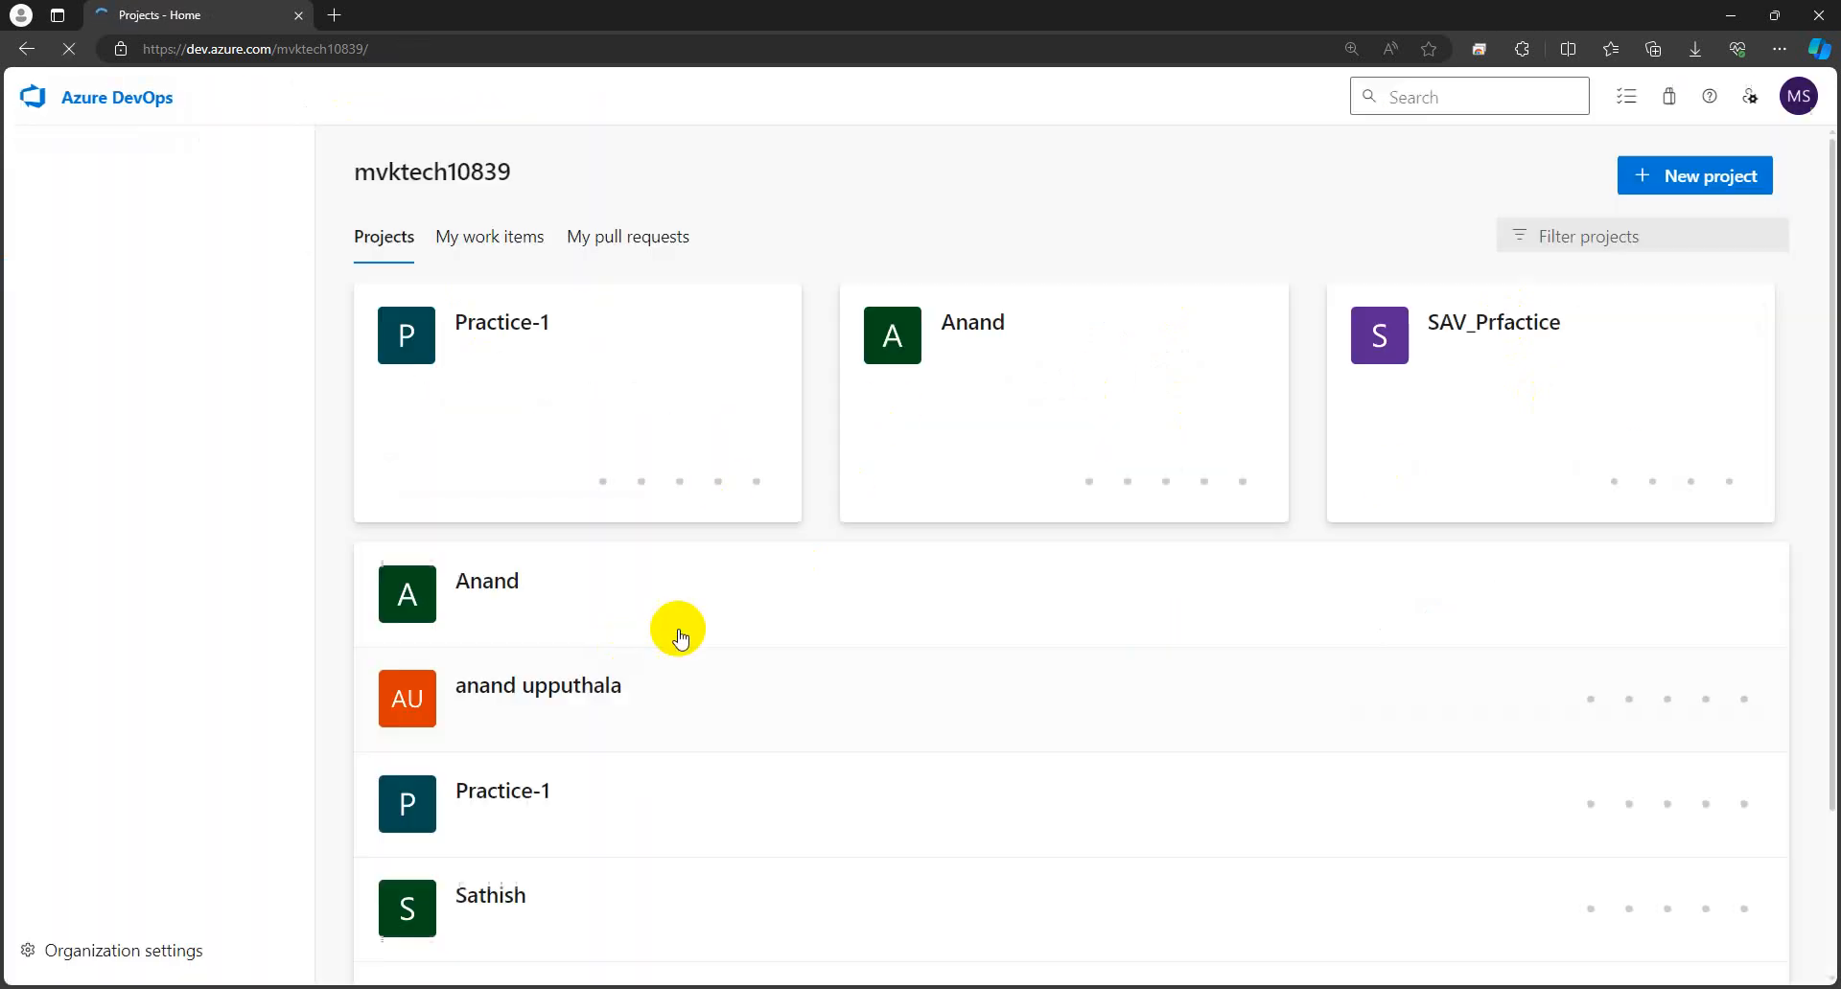
{"action": "left_click", "coordinate": [1491, 326]}
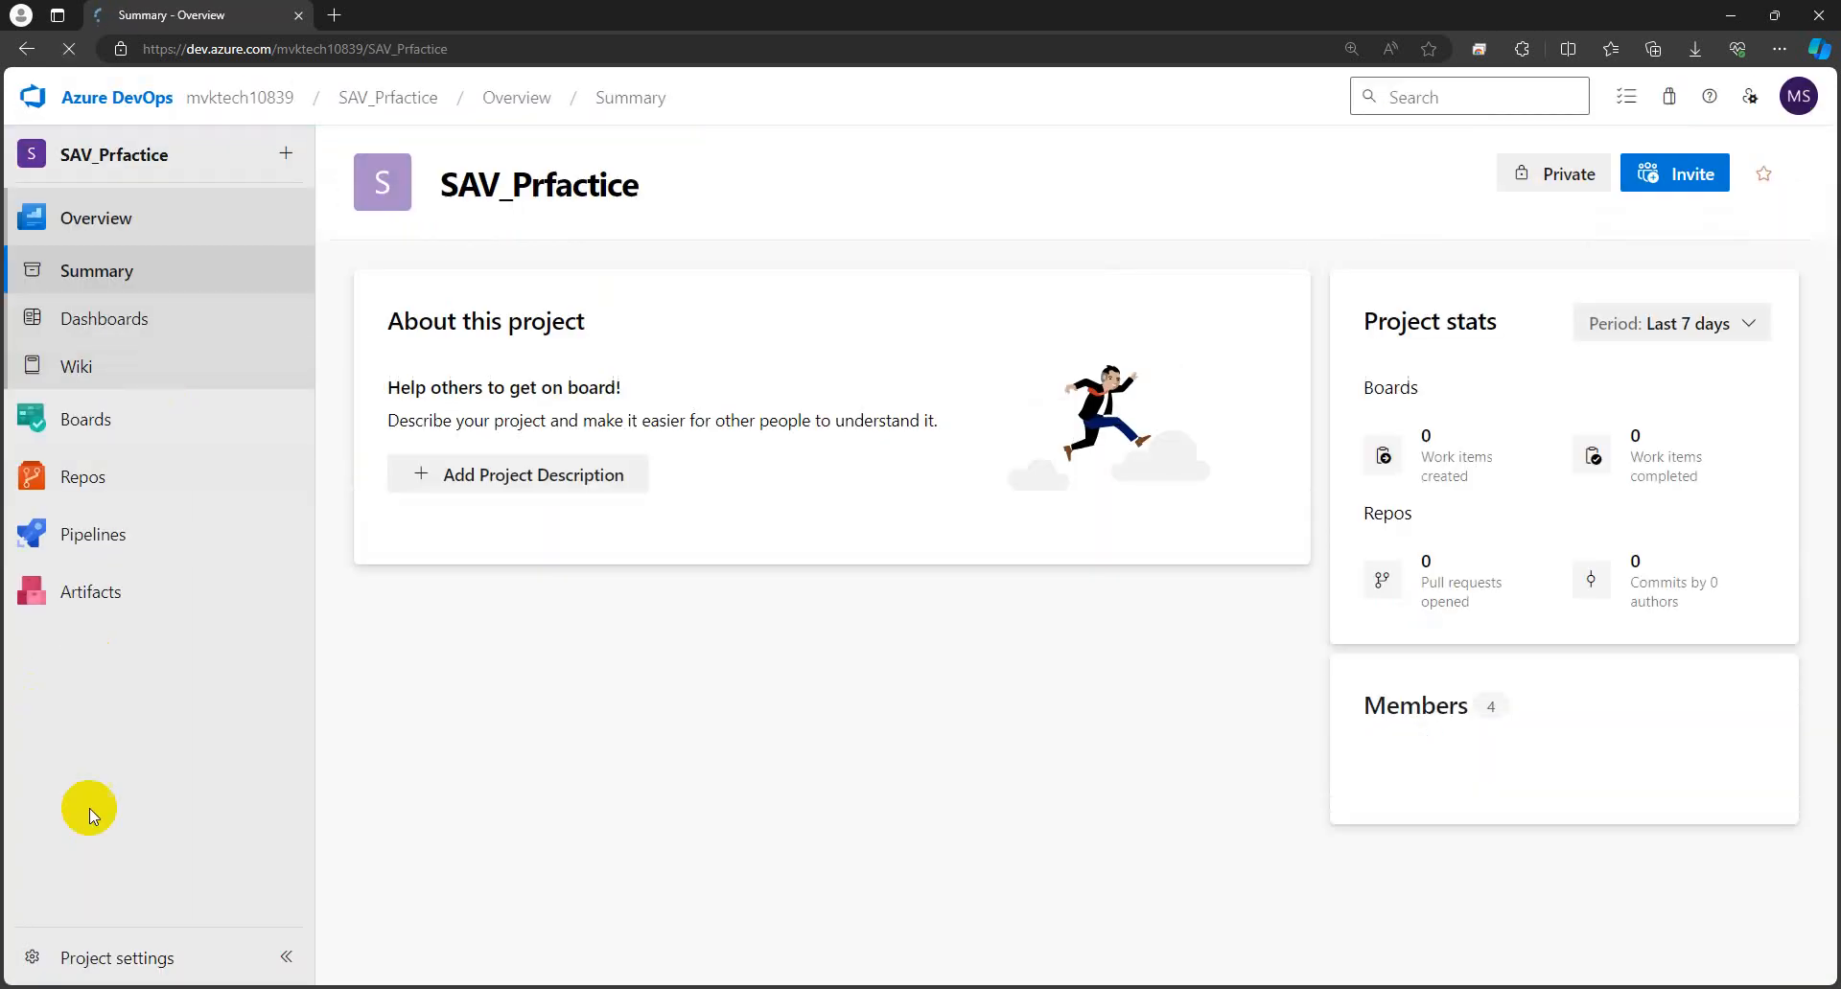
{"action": "left_click", "coordinate": [129, 968]}
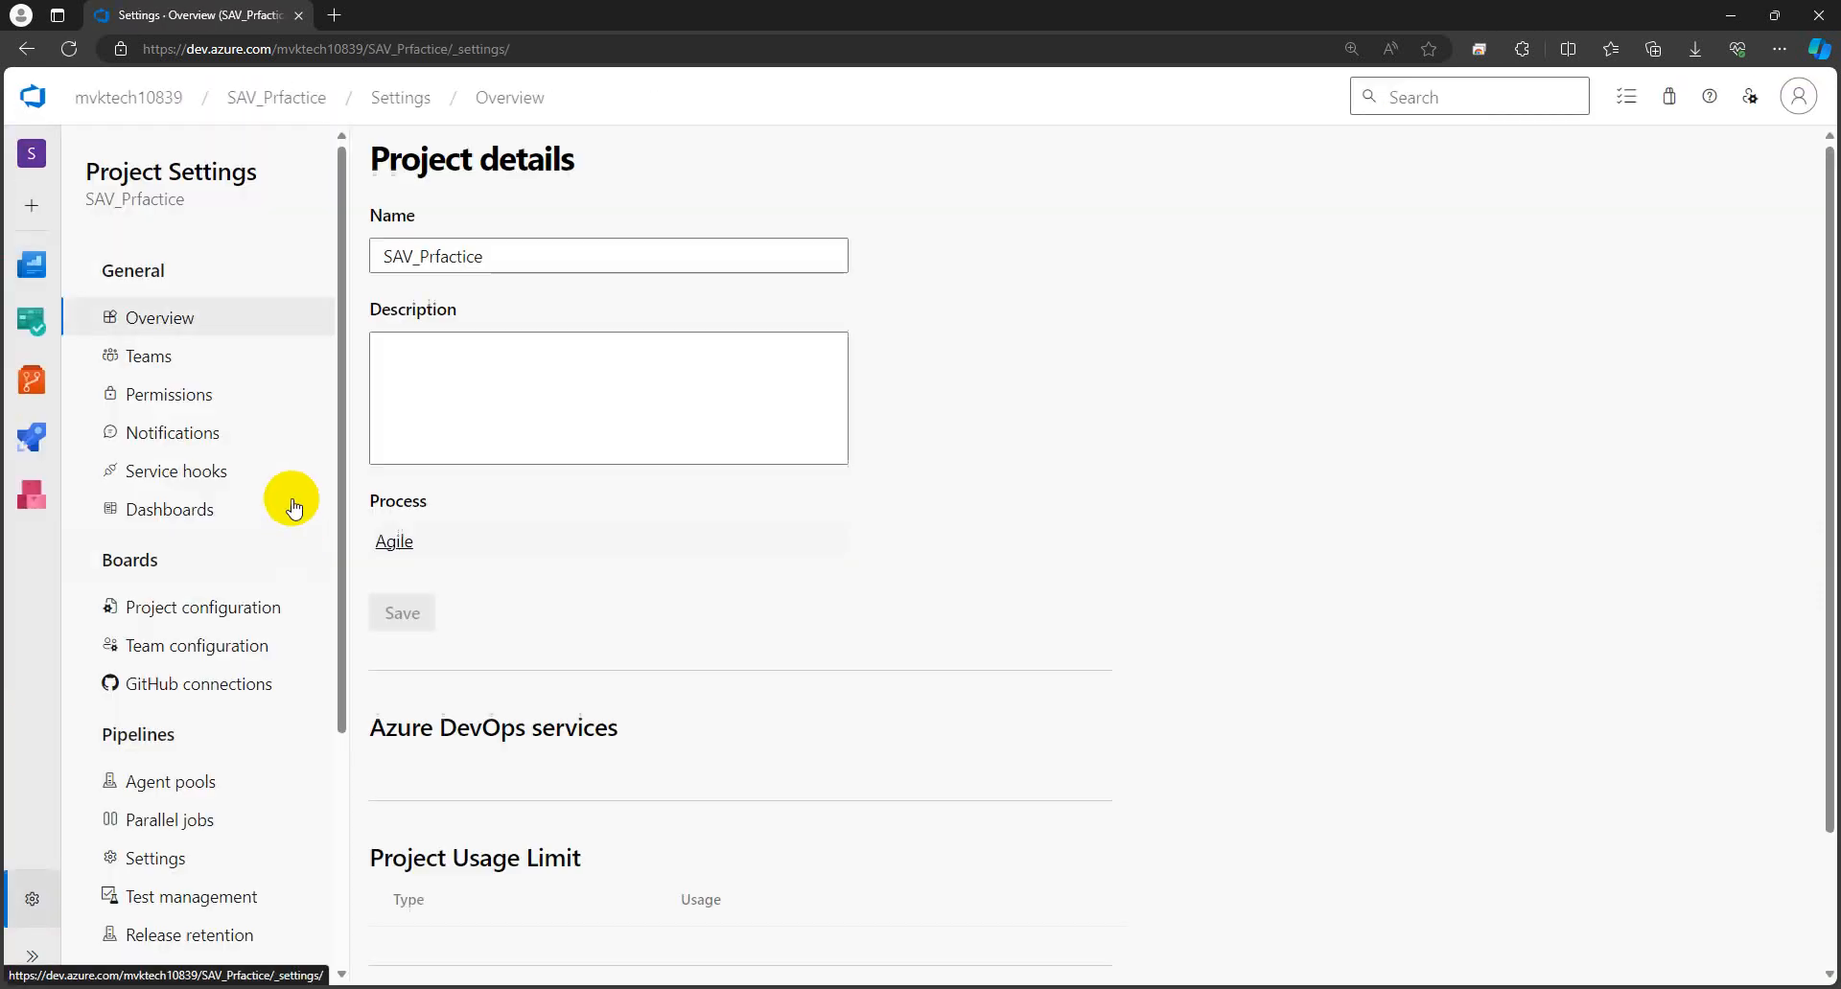
- Open the Org_project_win_ap pool's Agents list, where agentpool-win-s shows Offline, then return to the Azure portal
{"action": "left_click", "coordinate": [173, 782]}
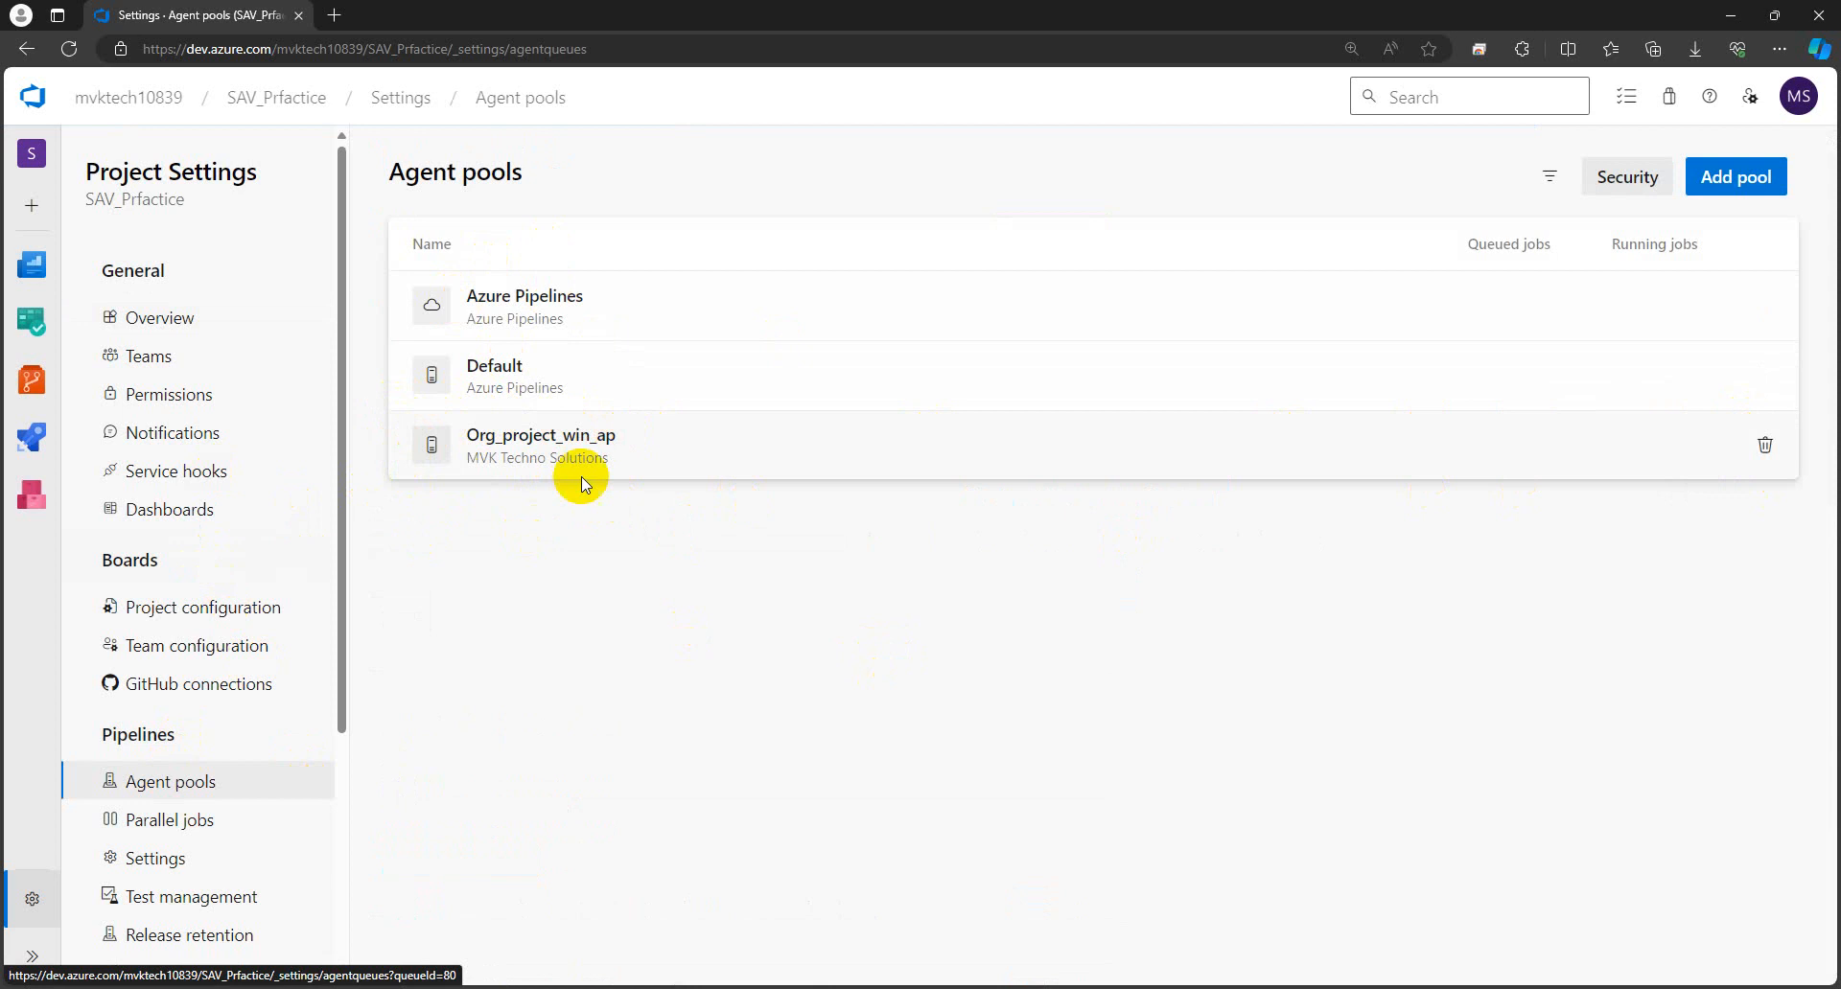
{"action": "left_click", "coordinate": [702, 447]}
{"action": "left_click", "coordinate": [470, 228]}
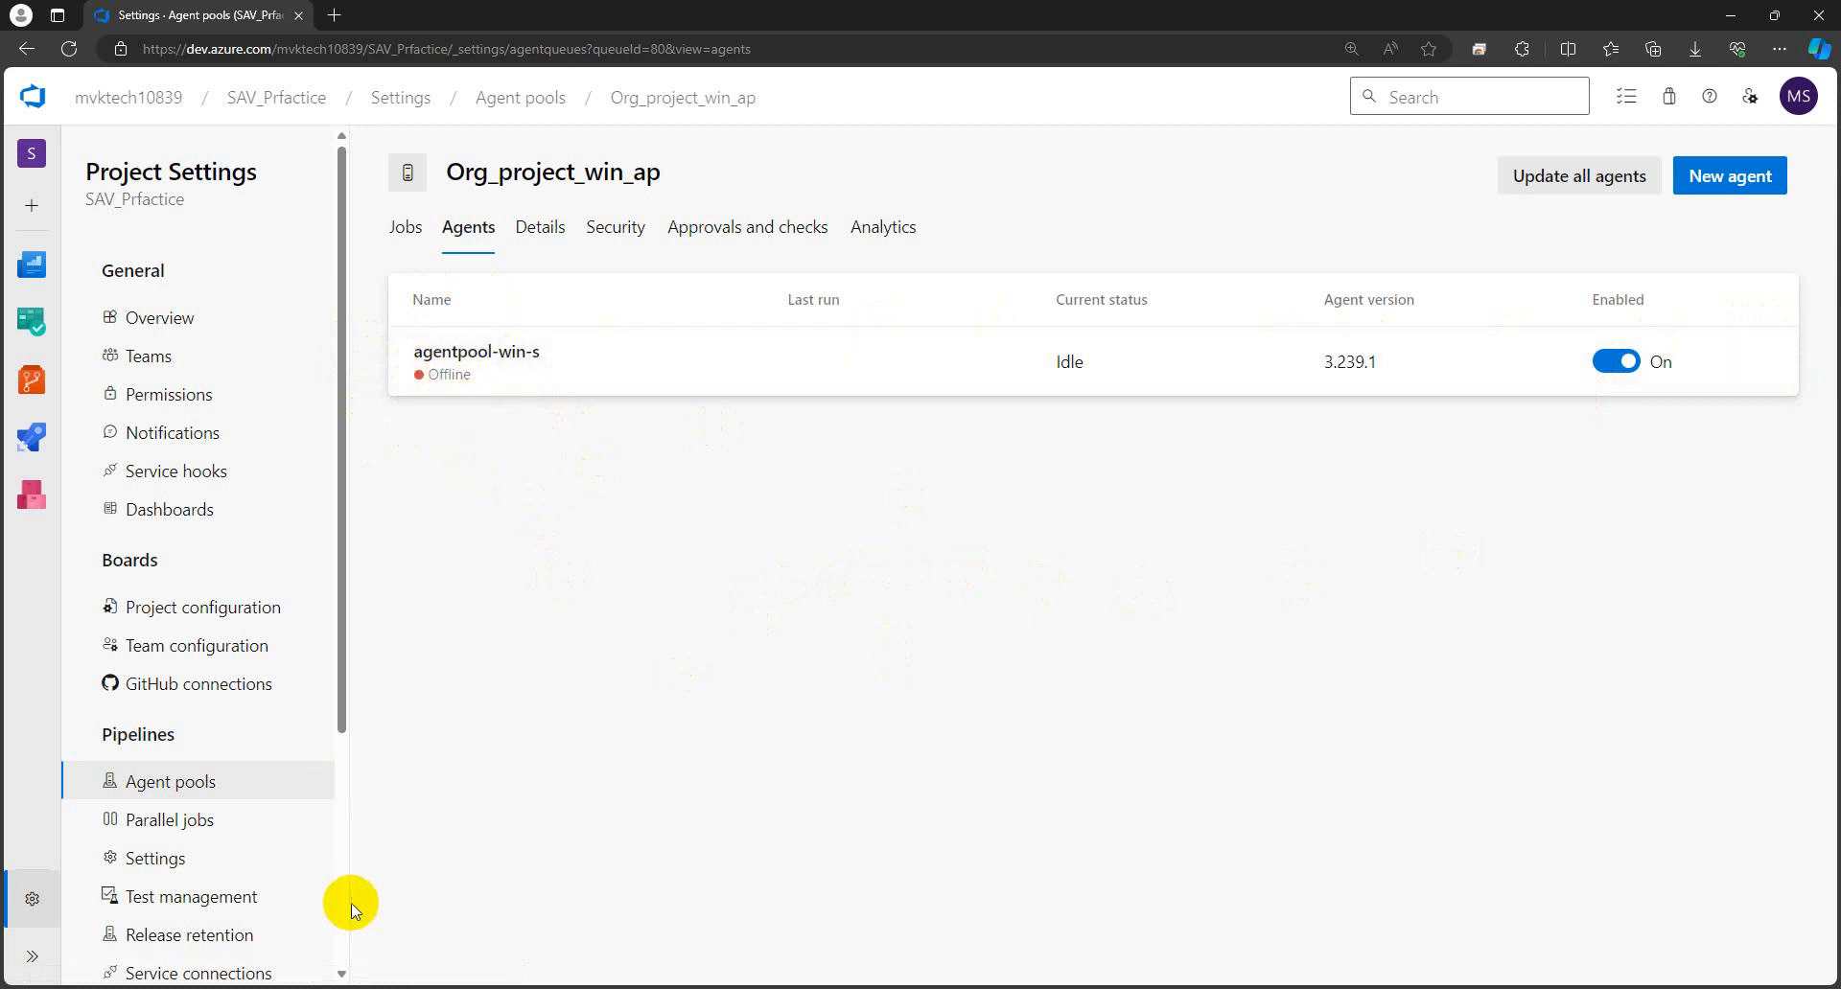
{"action": "mouse_move", "coordinate": [326, 988]}
{"action": "left_click", "coordinate": [255, 923]}
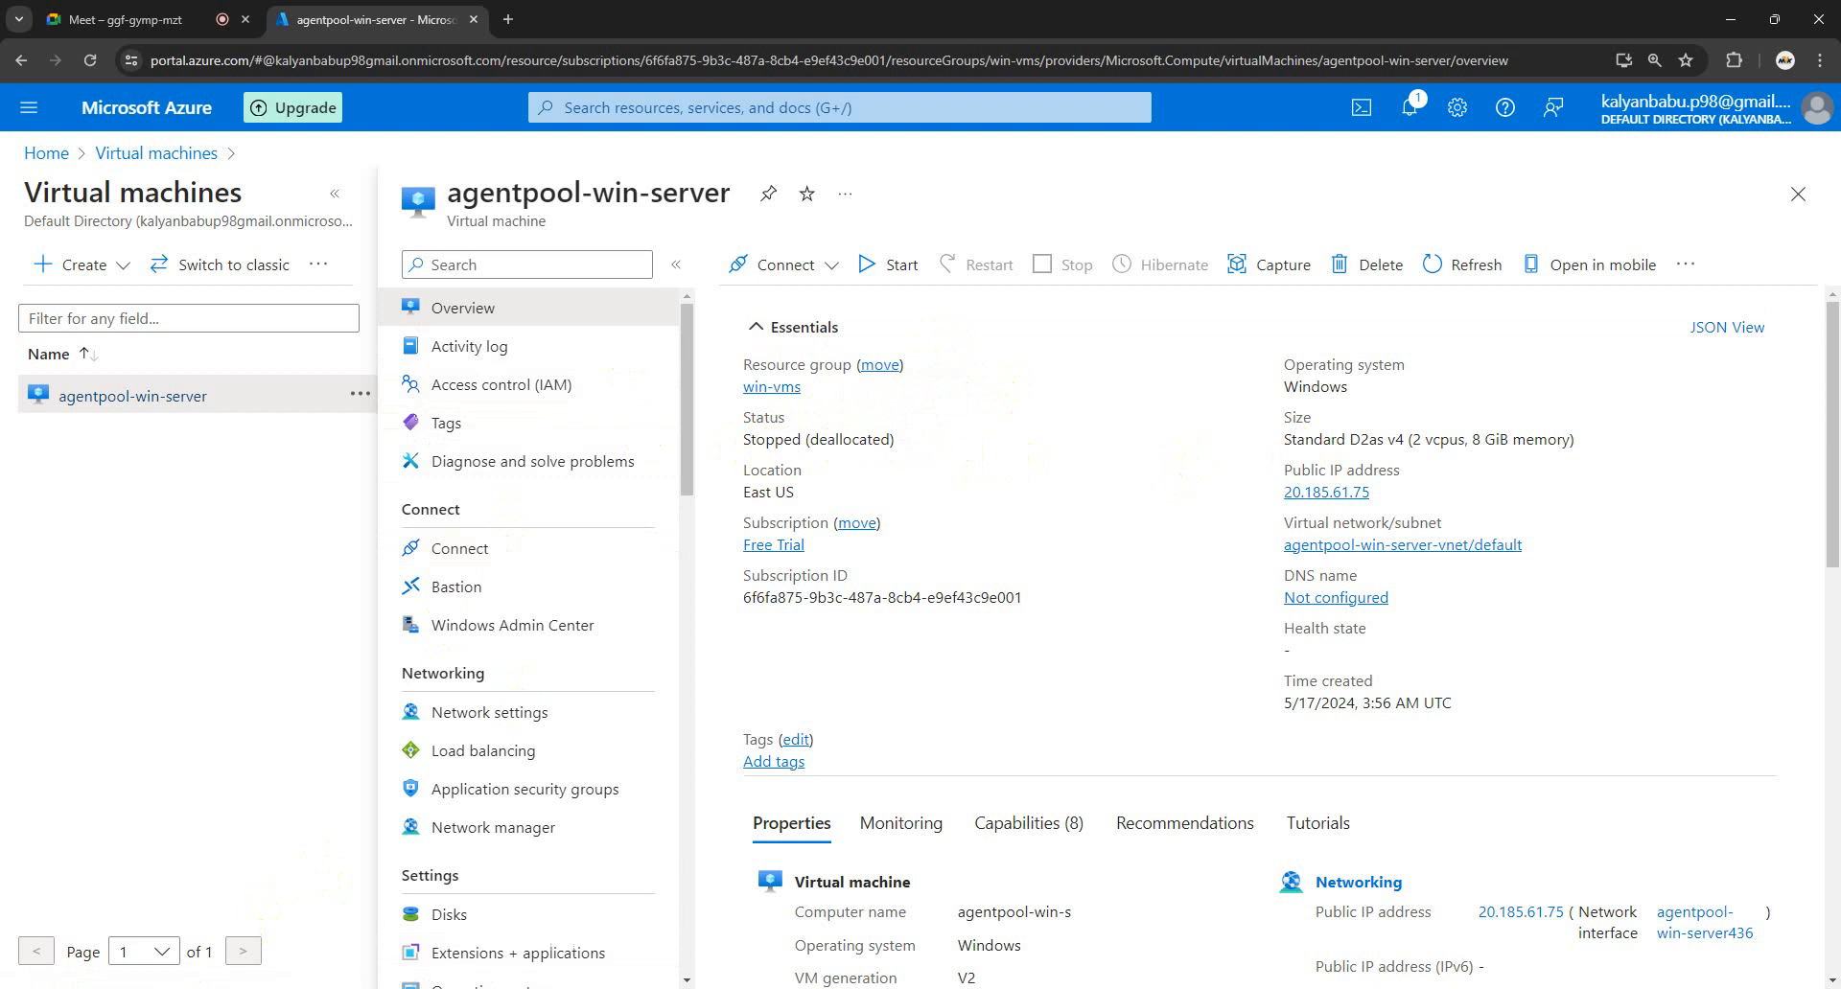
- Switch between Azure DevOps and the Azure portal, then open the SAV_Prfactice summary from the breadcrumb
{"action": "left_click", "coordinate": [271, 935]}
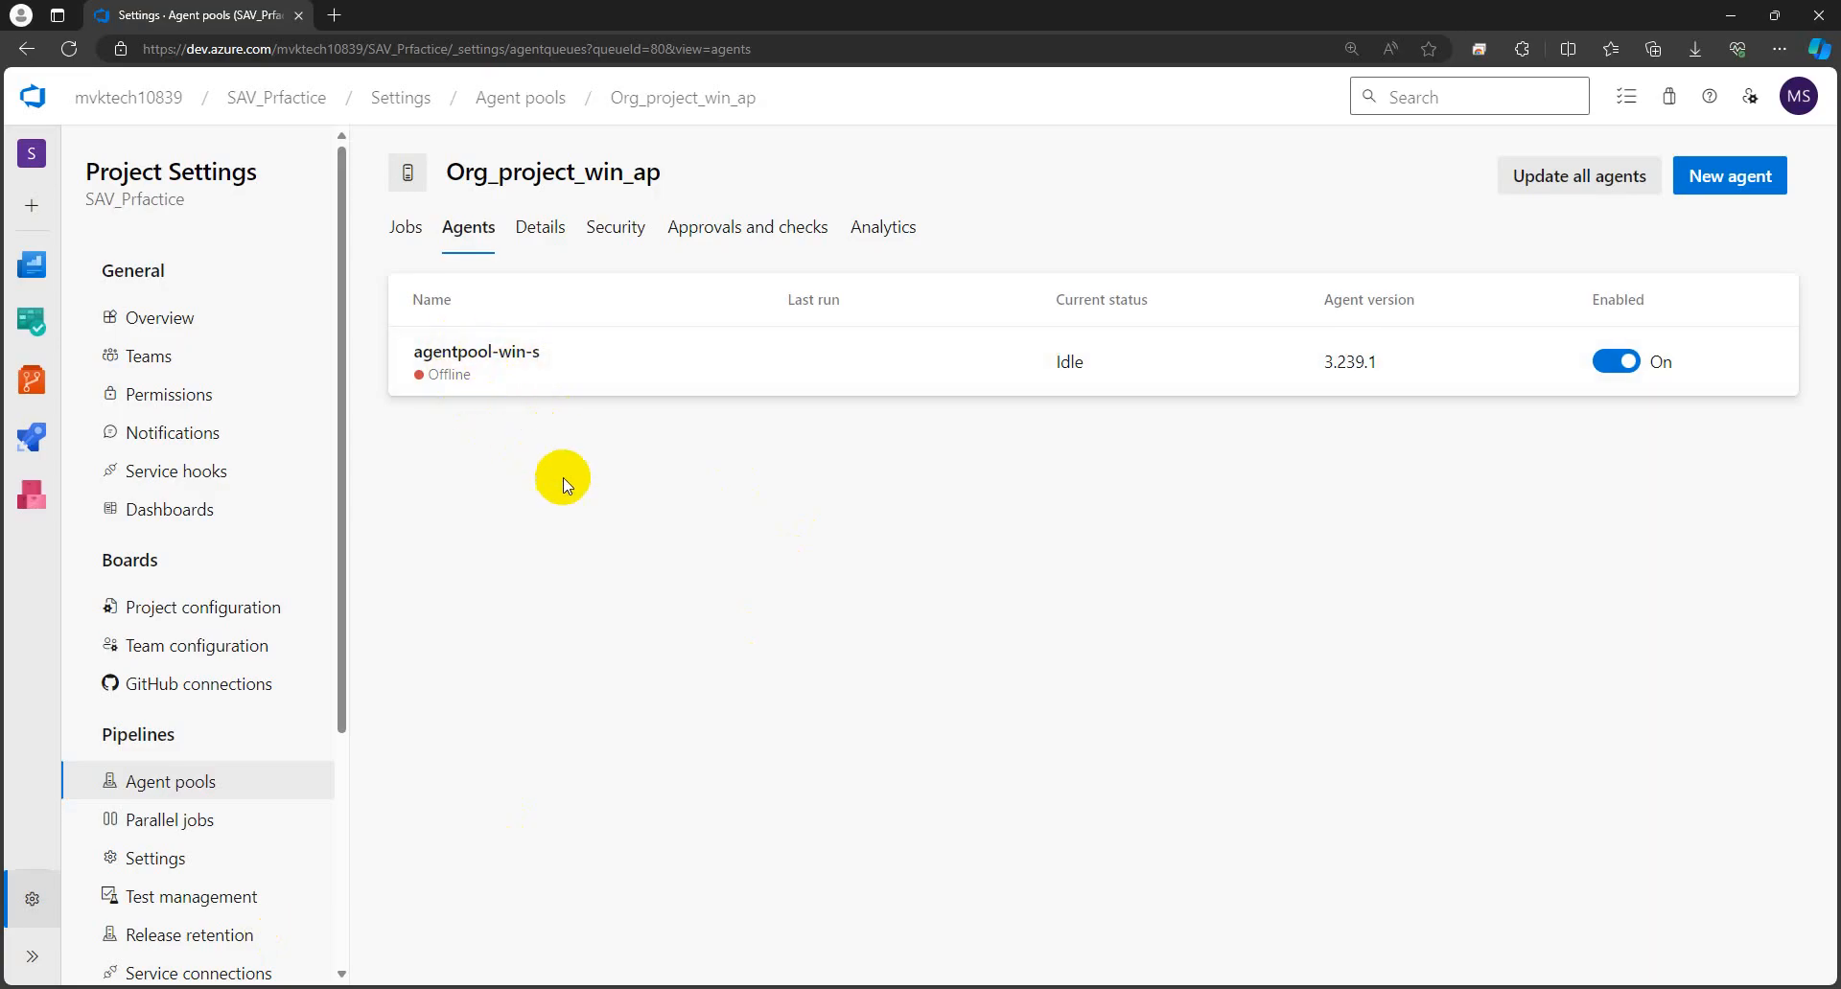
{"action": "mouse_move", "coordinate": [326, 988]}
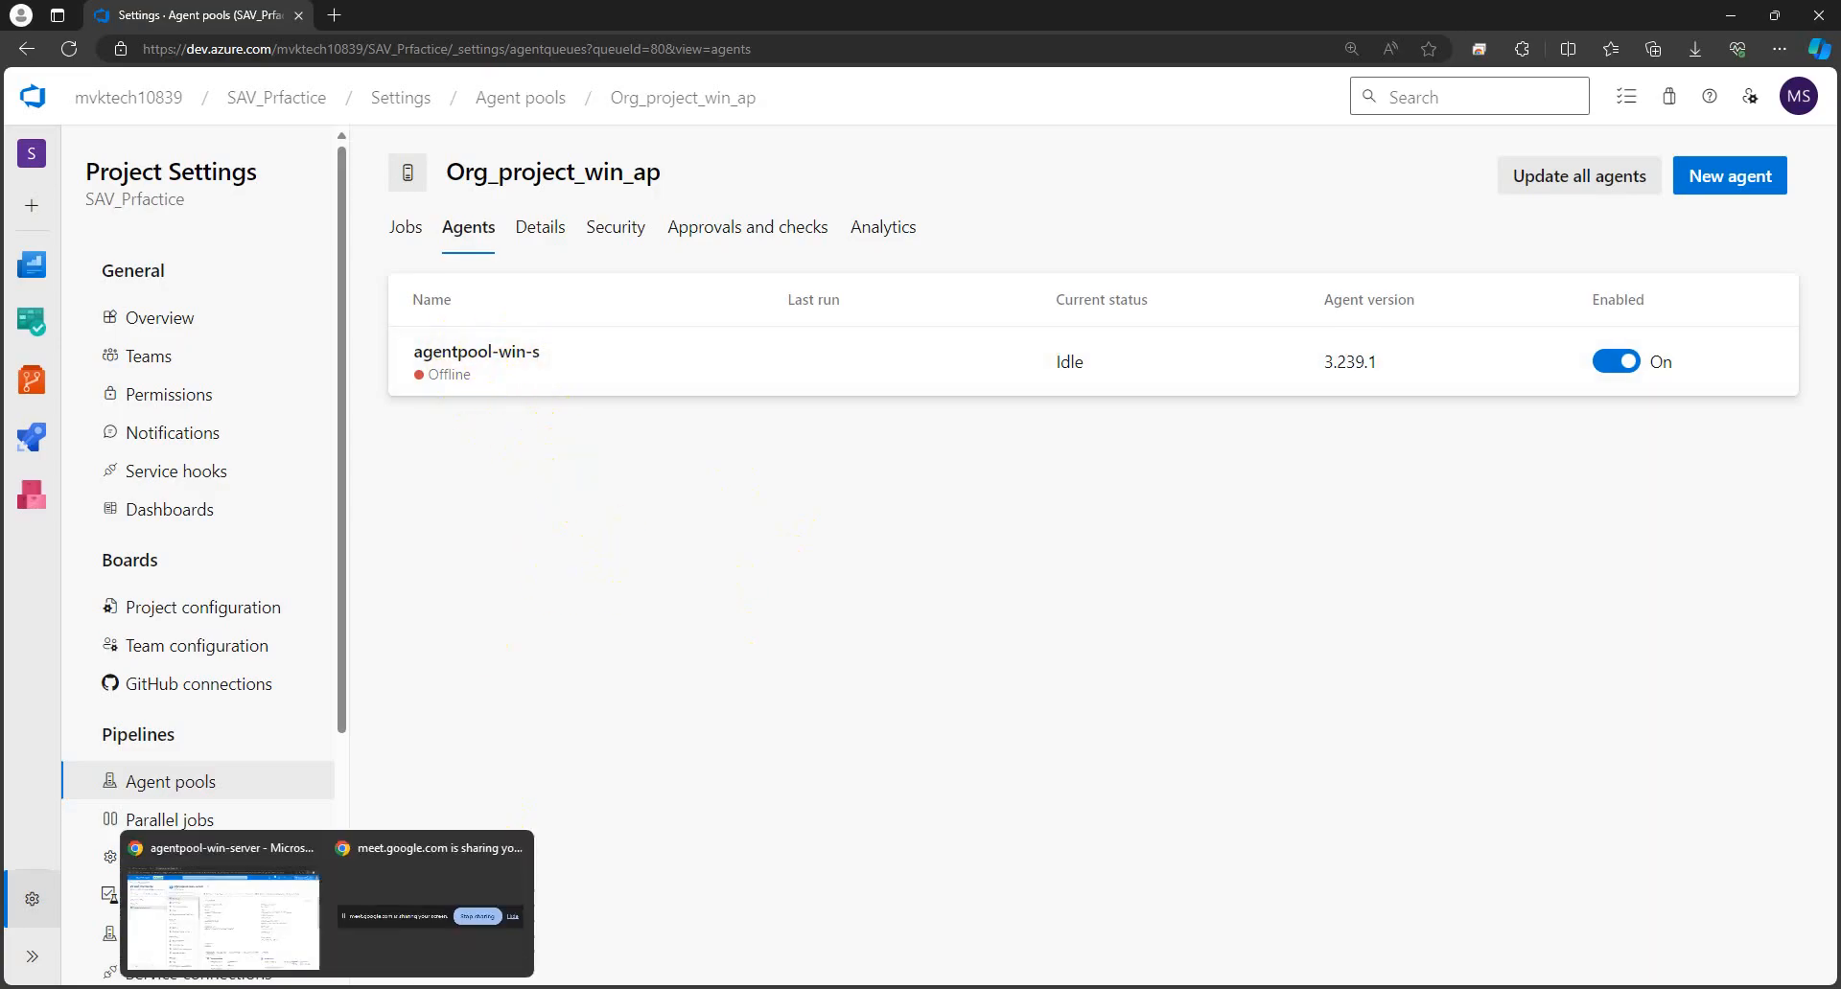
{"action": "left_click", "coordinate": [219, 925]}
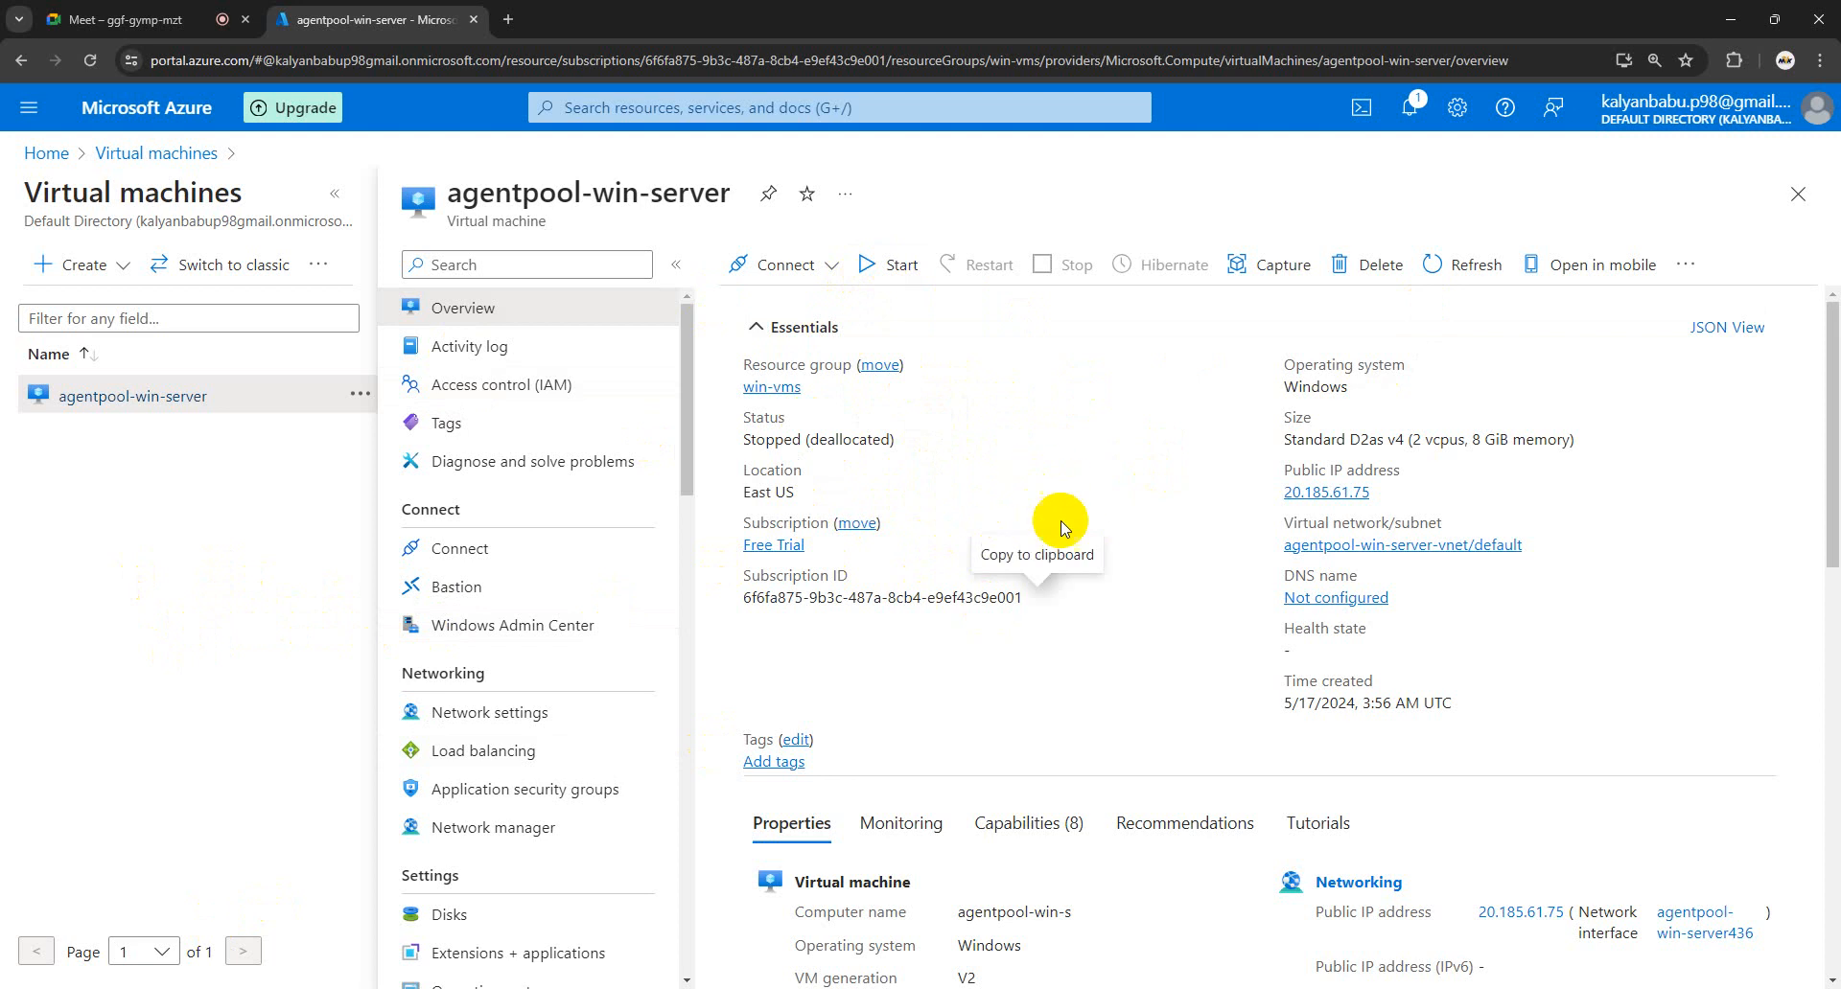
{"action": "mouse_move", "coordinate": [285, 988]}
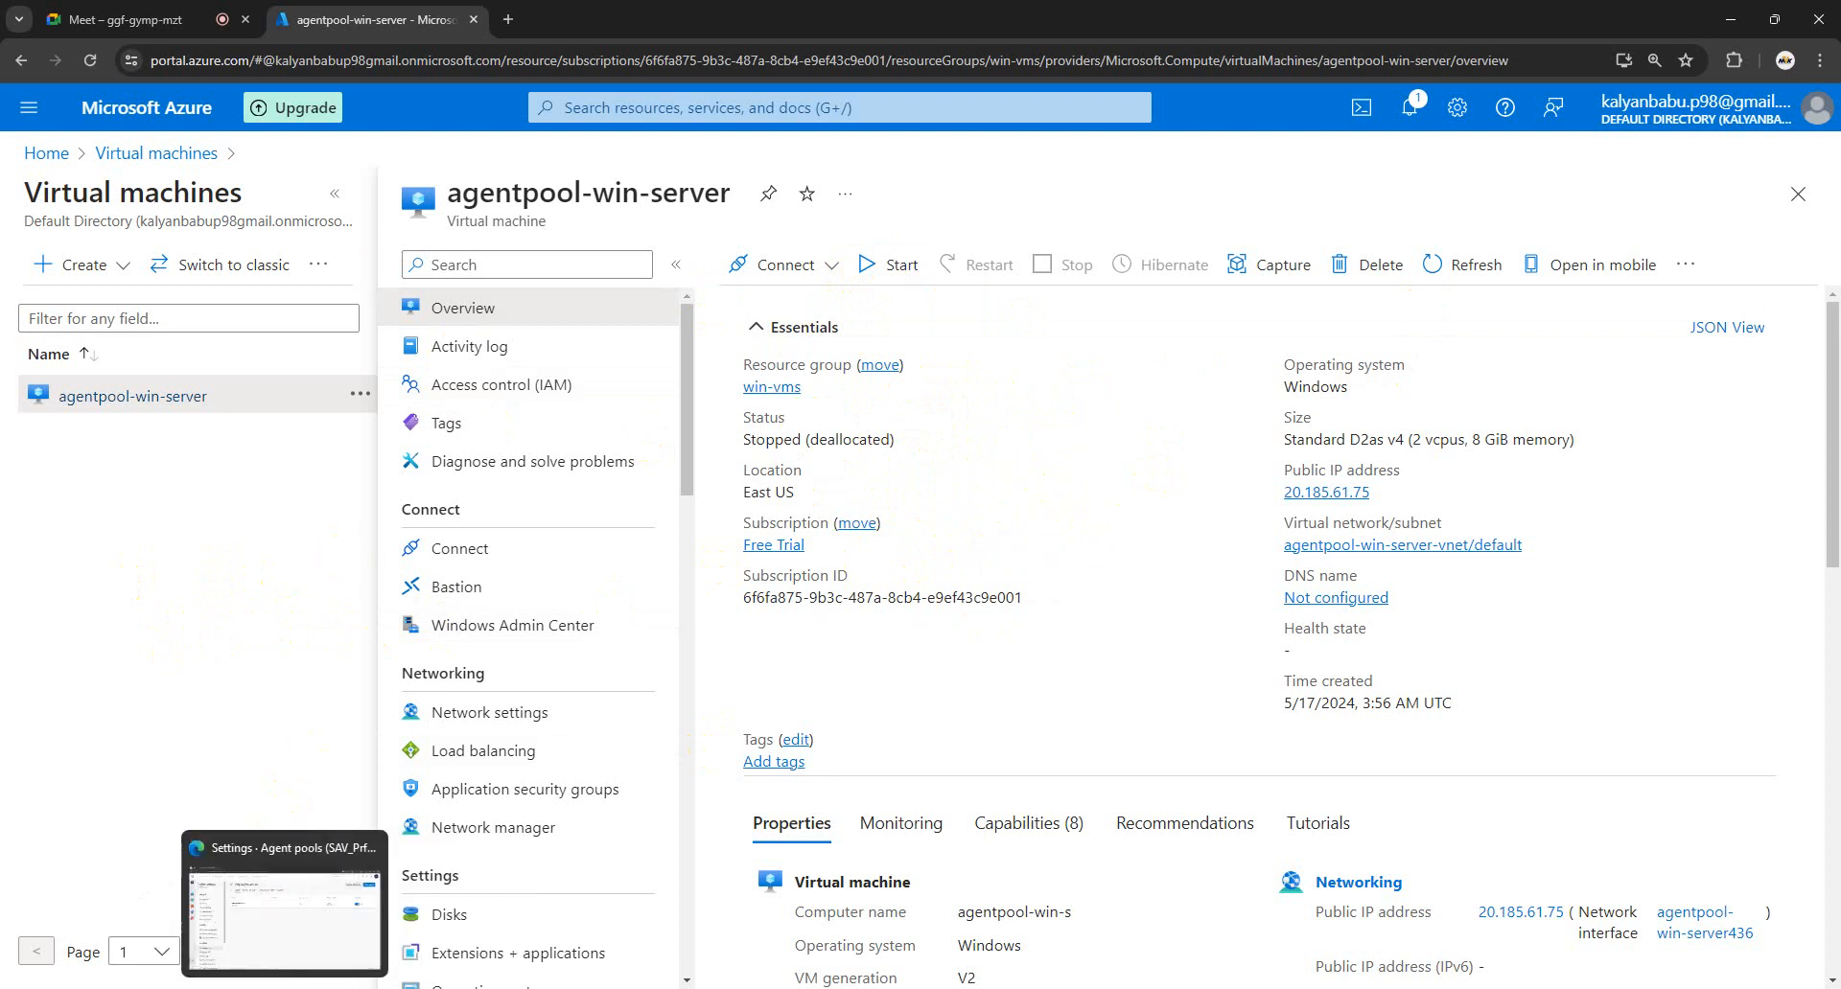
{"action": "left_click", "coordinate": [281, 911]}
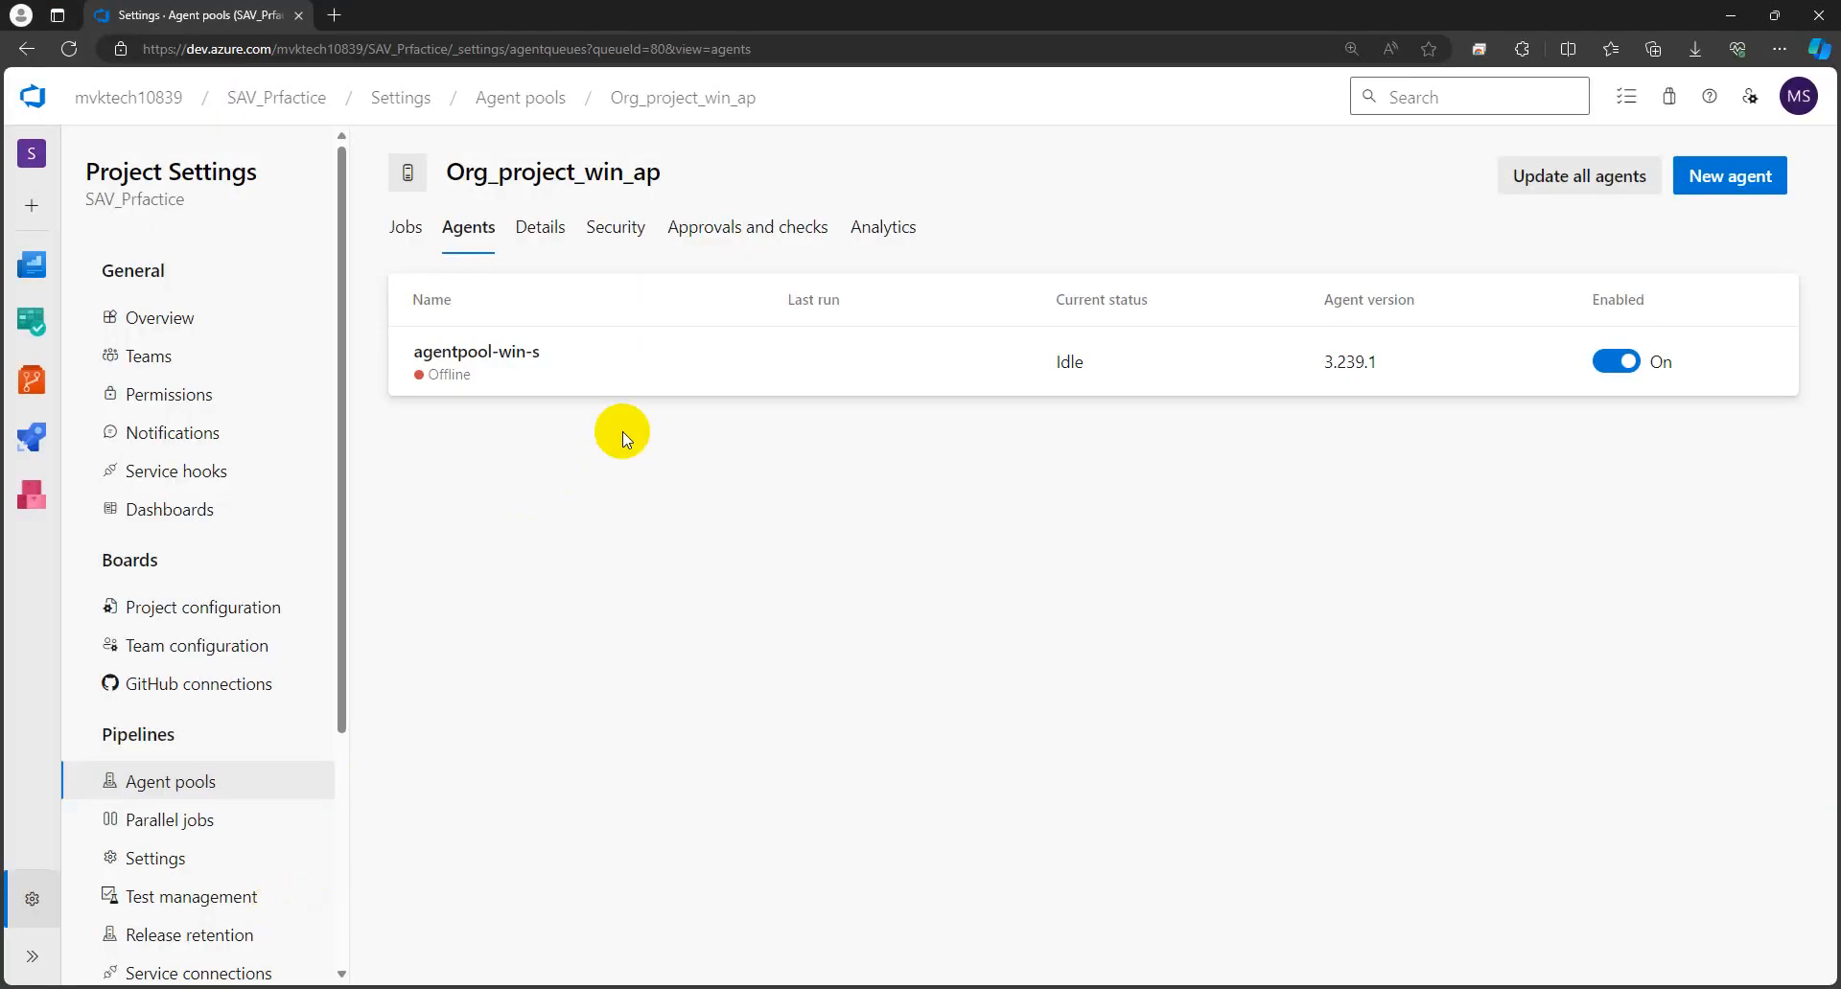
{"action": "left_click", "coordinate": [290, 98]}
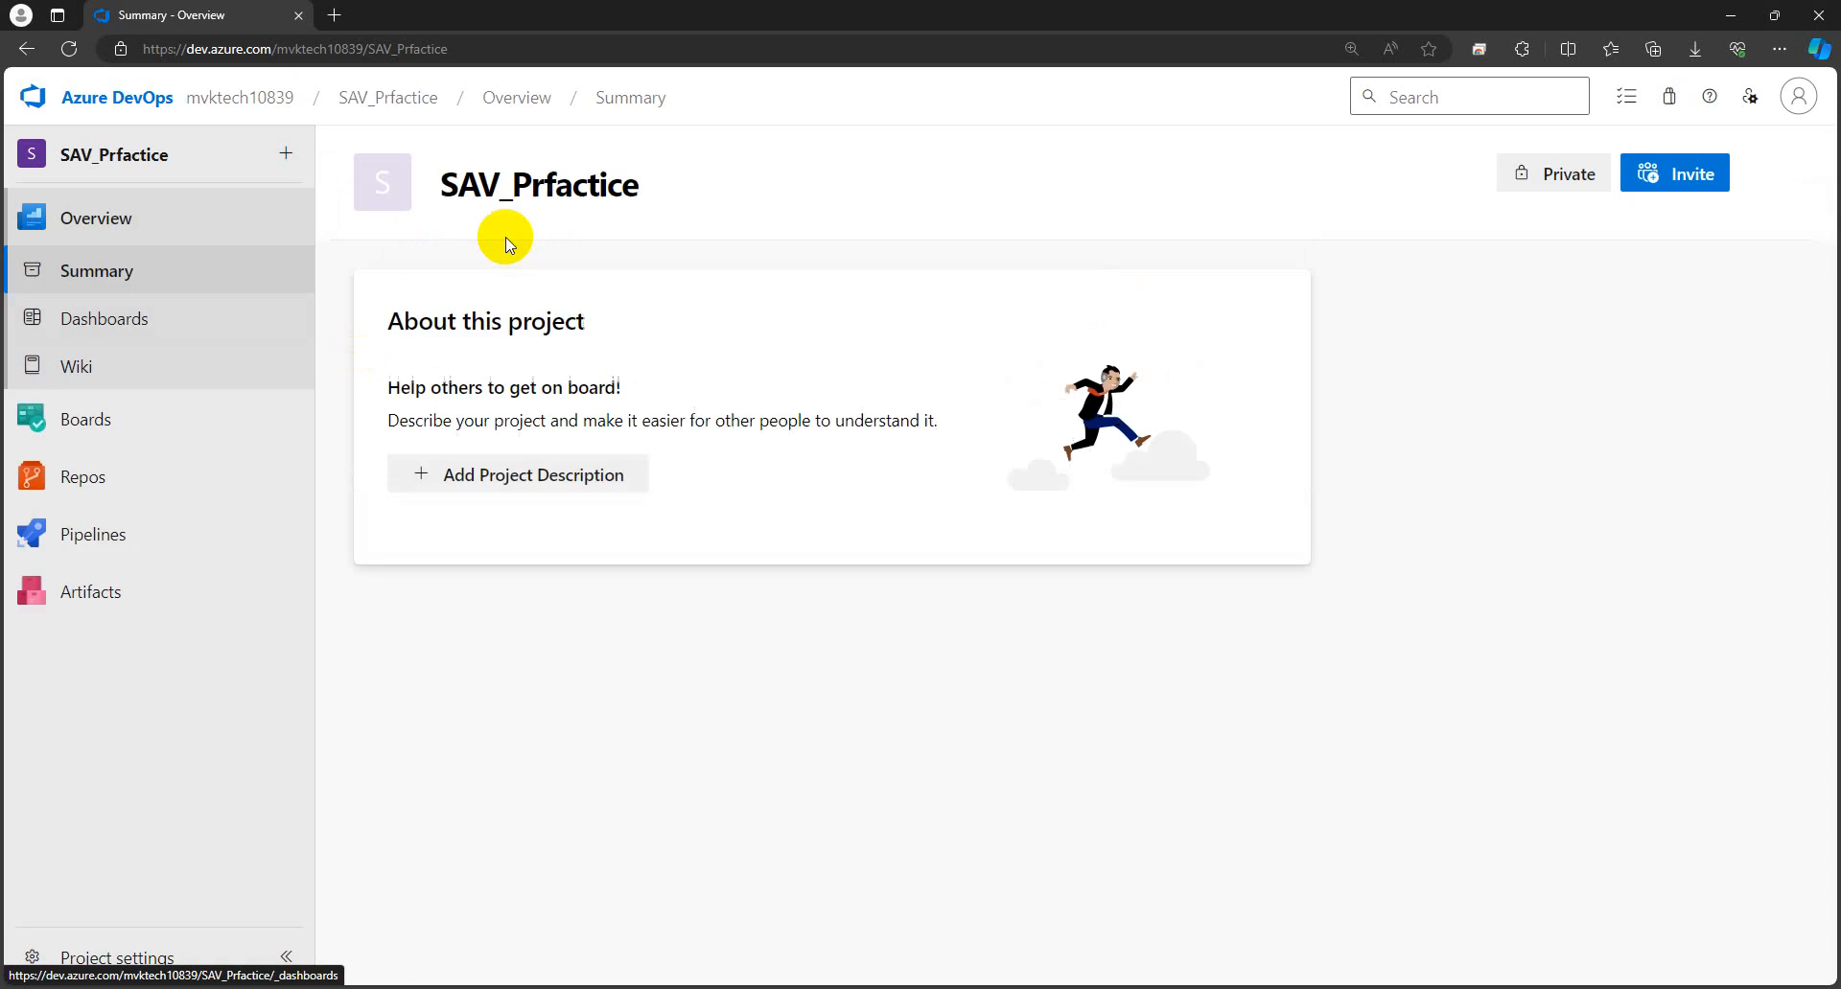
- From the organization's project list, open SAV_Prfactice's summary showing 0 work items, 0 pull requests, 4 members
{"action": "left_click", "coordinate": [236, 97]}
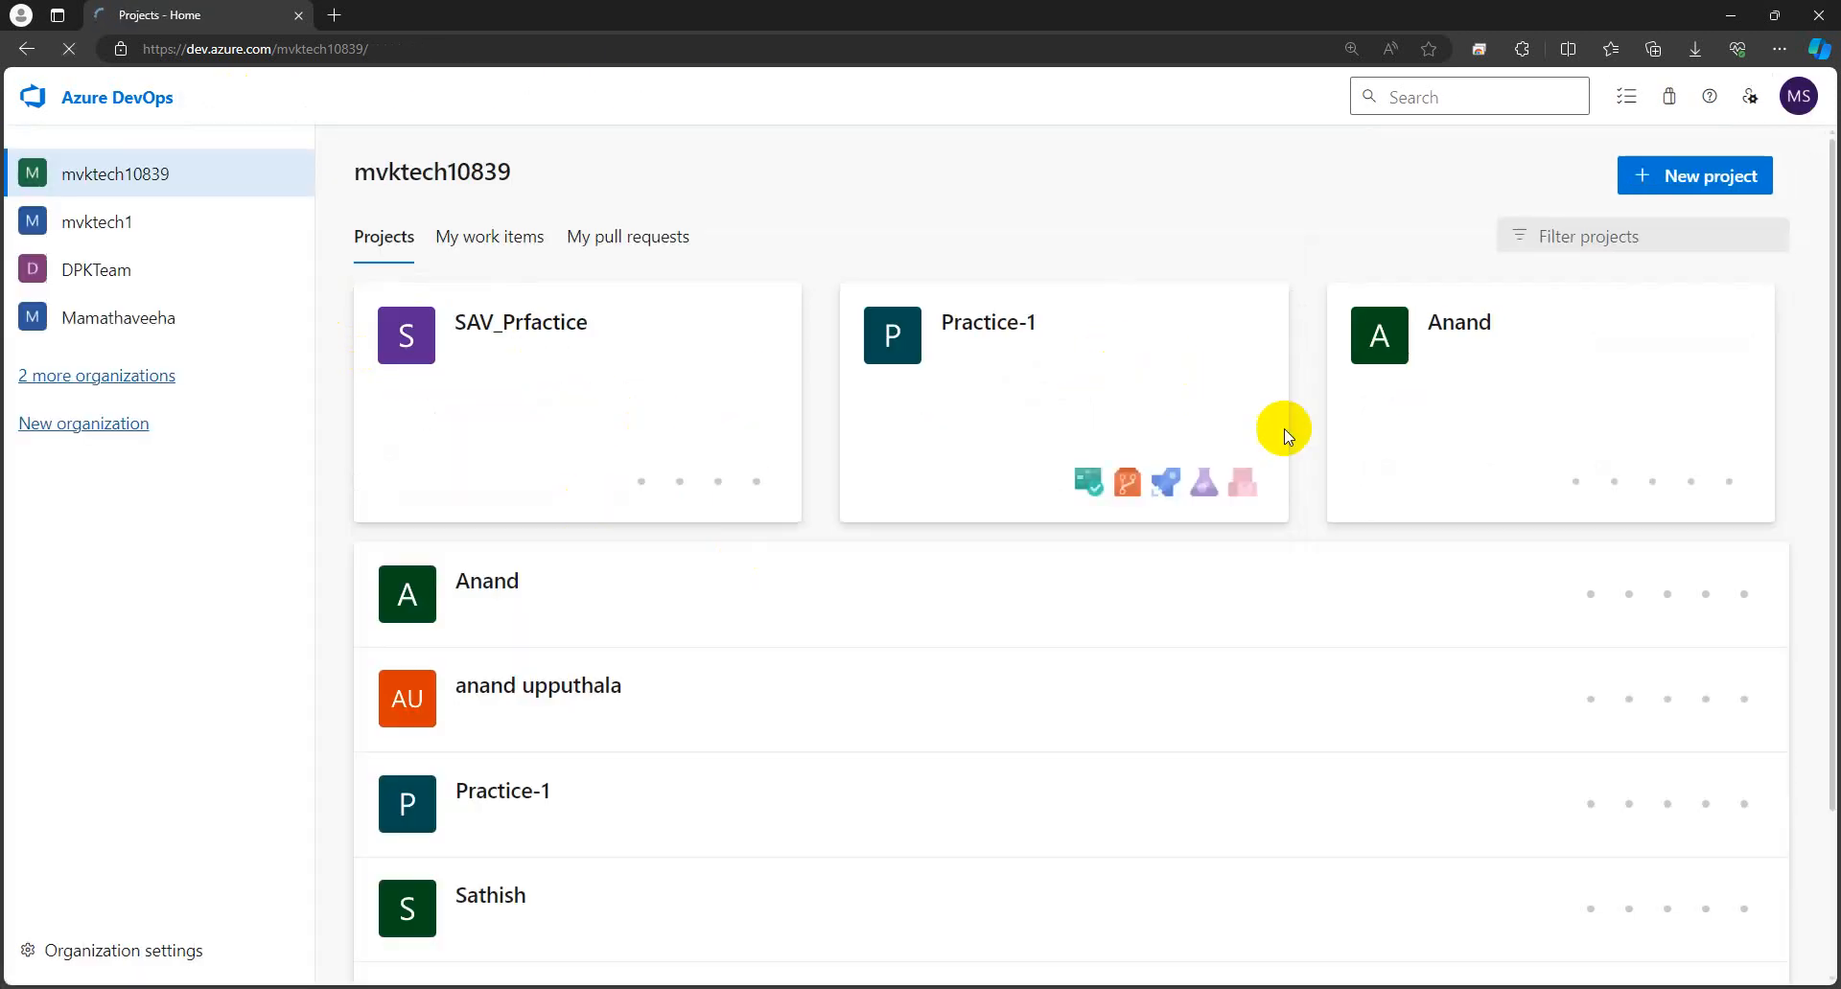
{"action": "scroll", "coordinate": [1015, 593], "scroll_direction": "down", "scroll_amount": 2}
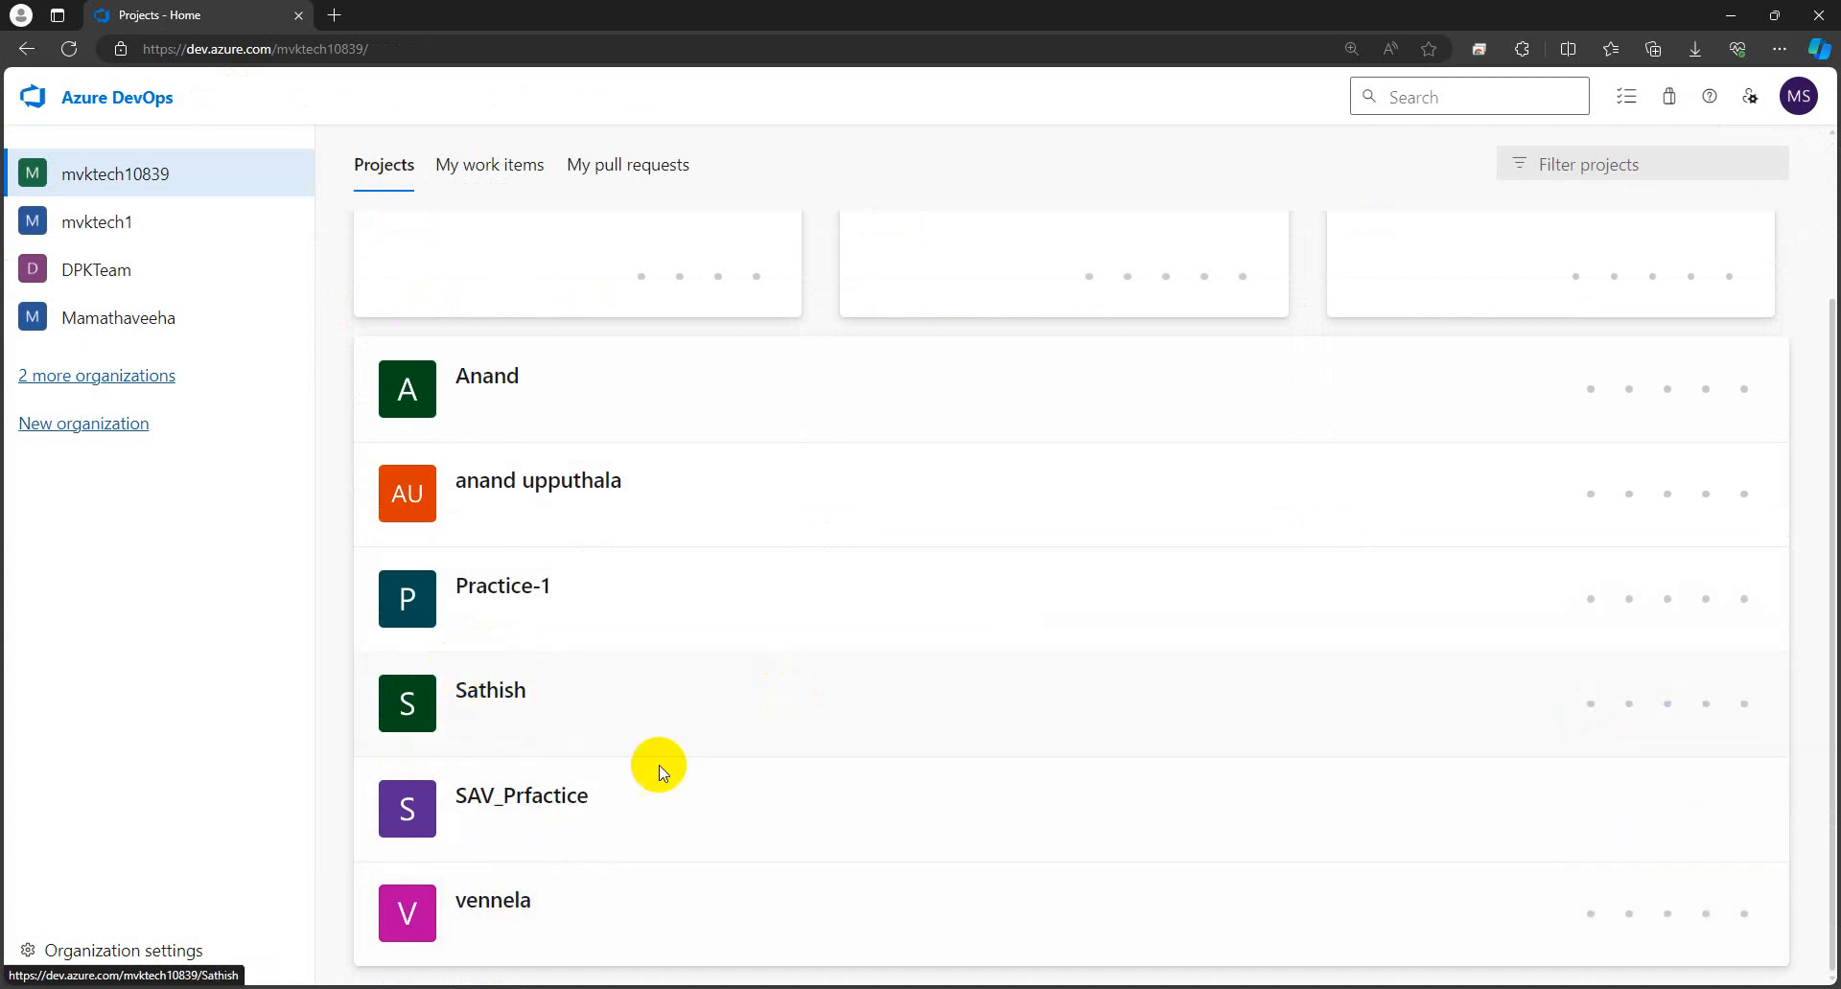
{"action": "scroll", "coordinate": [421, 759], "scroll_direction": "up", "scroll_amount": 3}
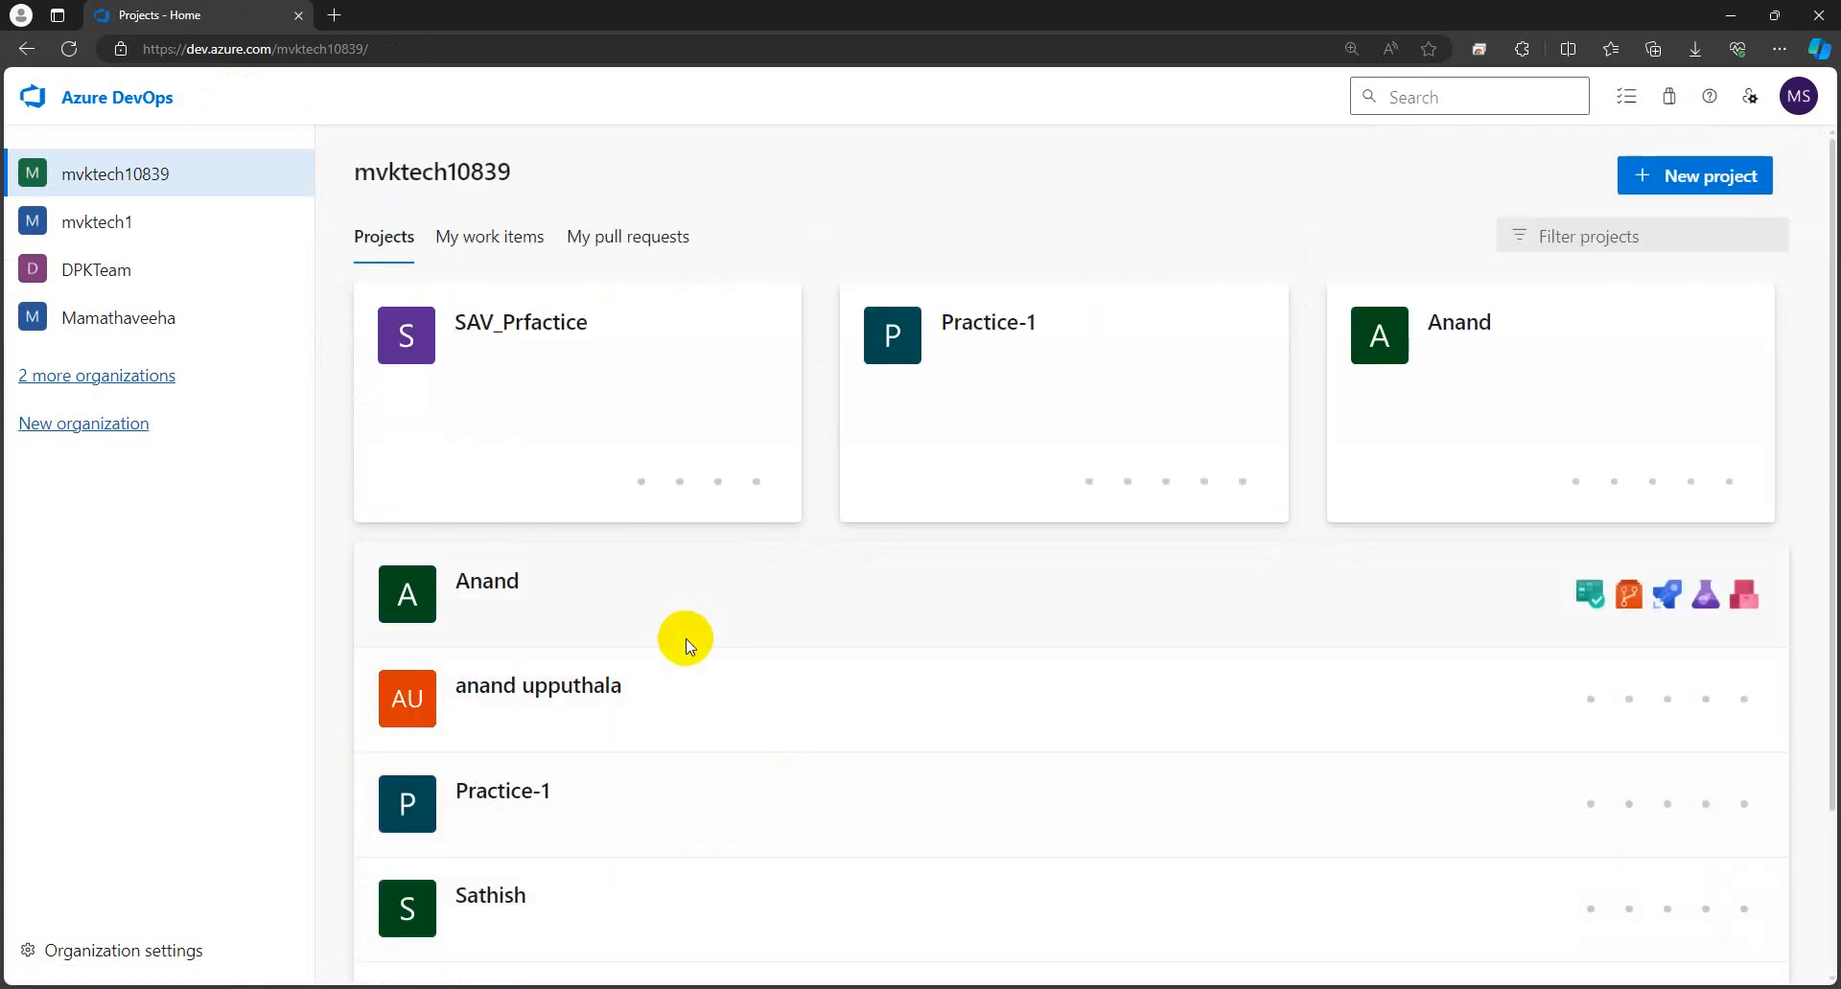
{"action": "scroll", "coordinate": [762, 680], "scroll_direction": "down", "scroll_amount": 2}
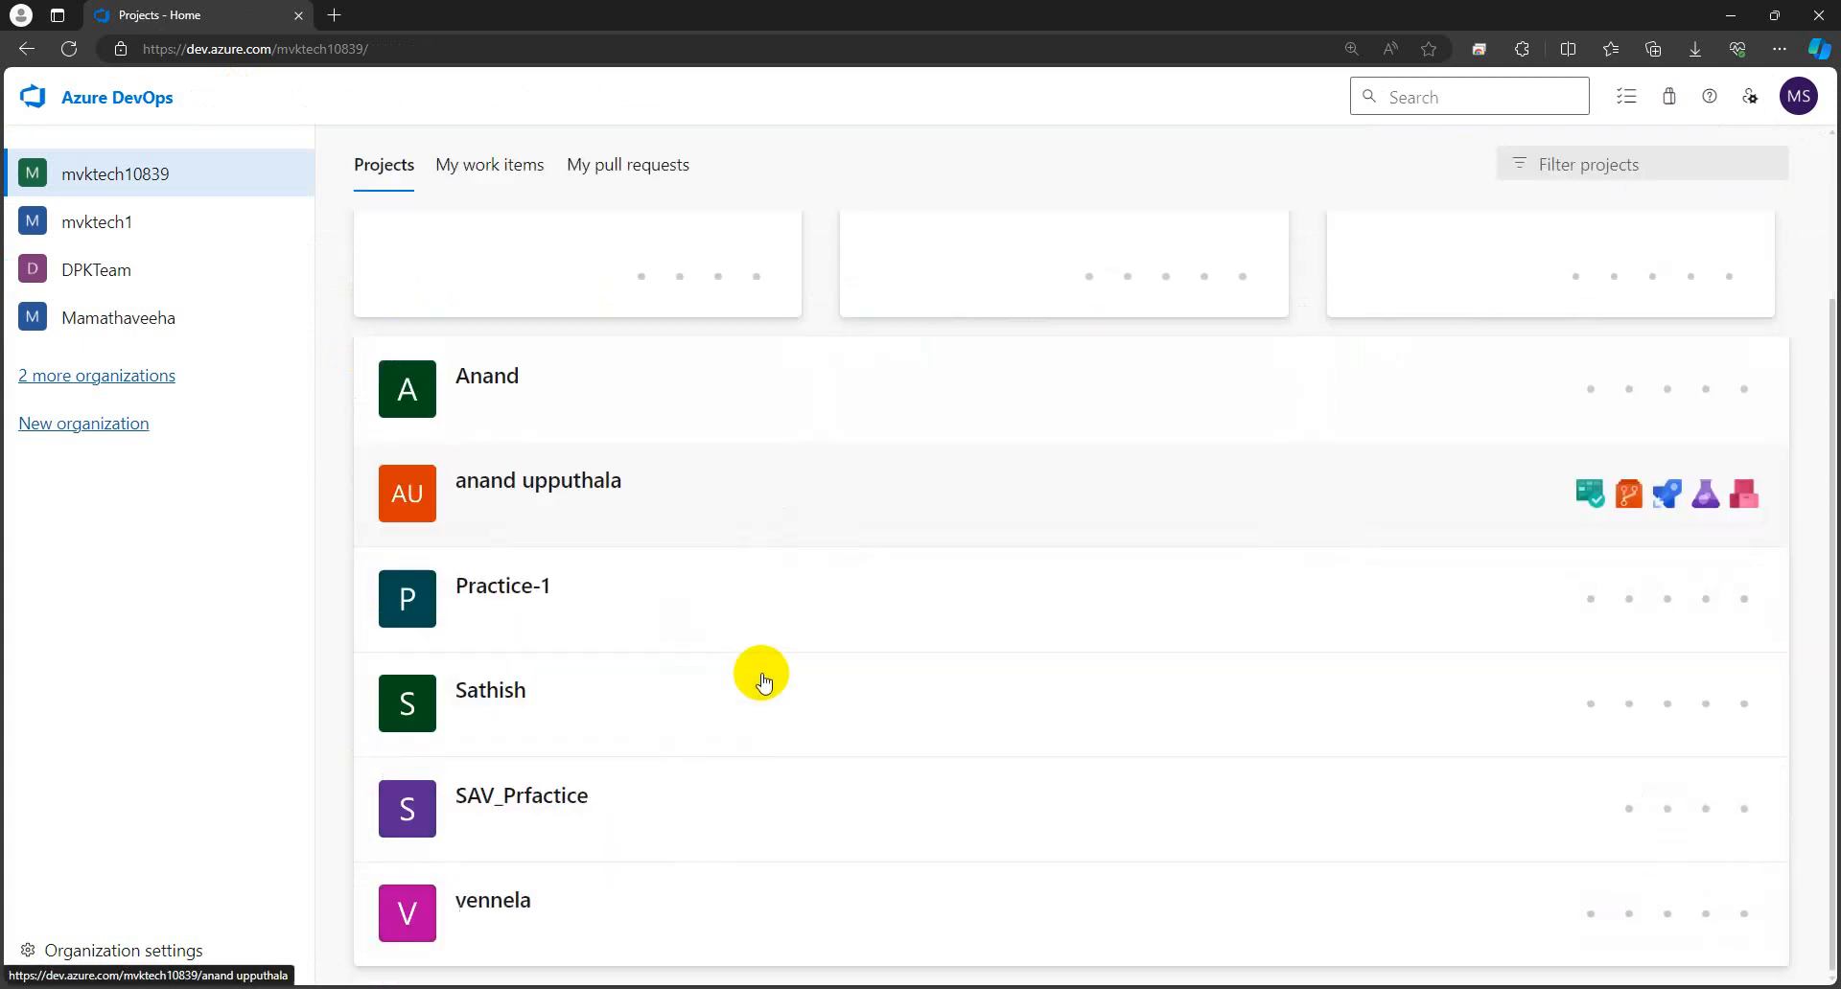
{"action": "scroll", "coordinate": [762, 676], "scroll_direction": "up", "scroll_amount": 2}
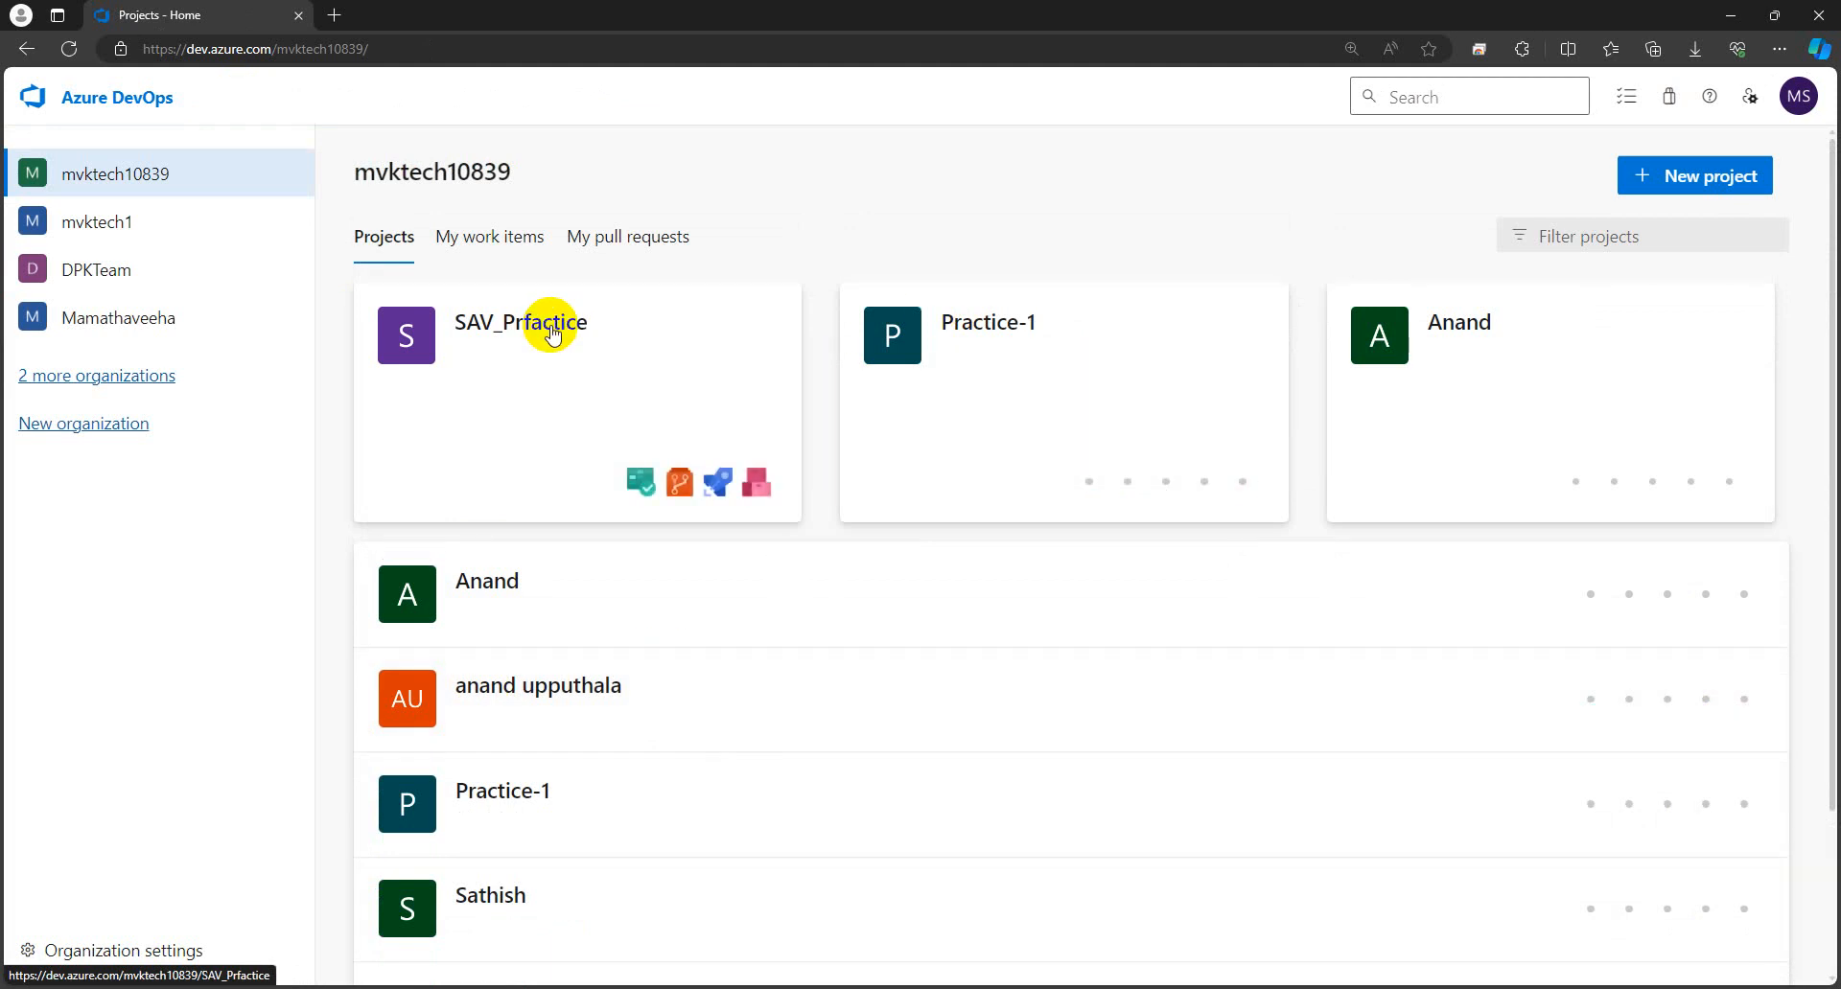
{"action": "left_click", "coordinate": [744, 423]}
{"action": "mouse_move", "coordinate": [100, 518]}
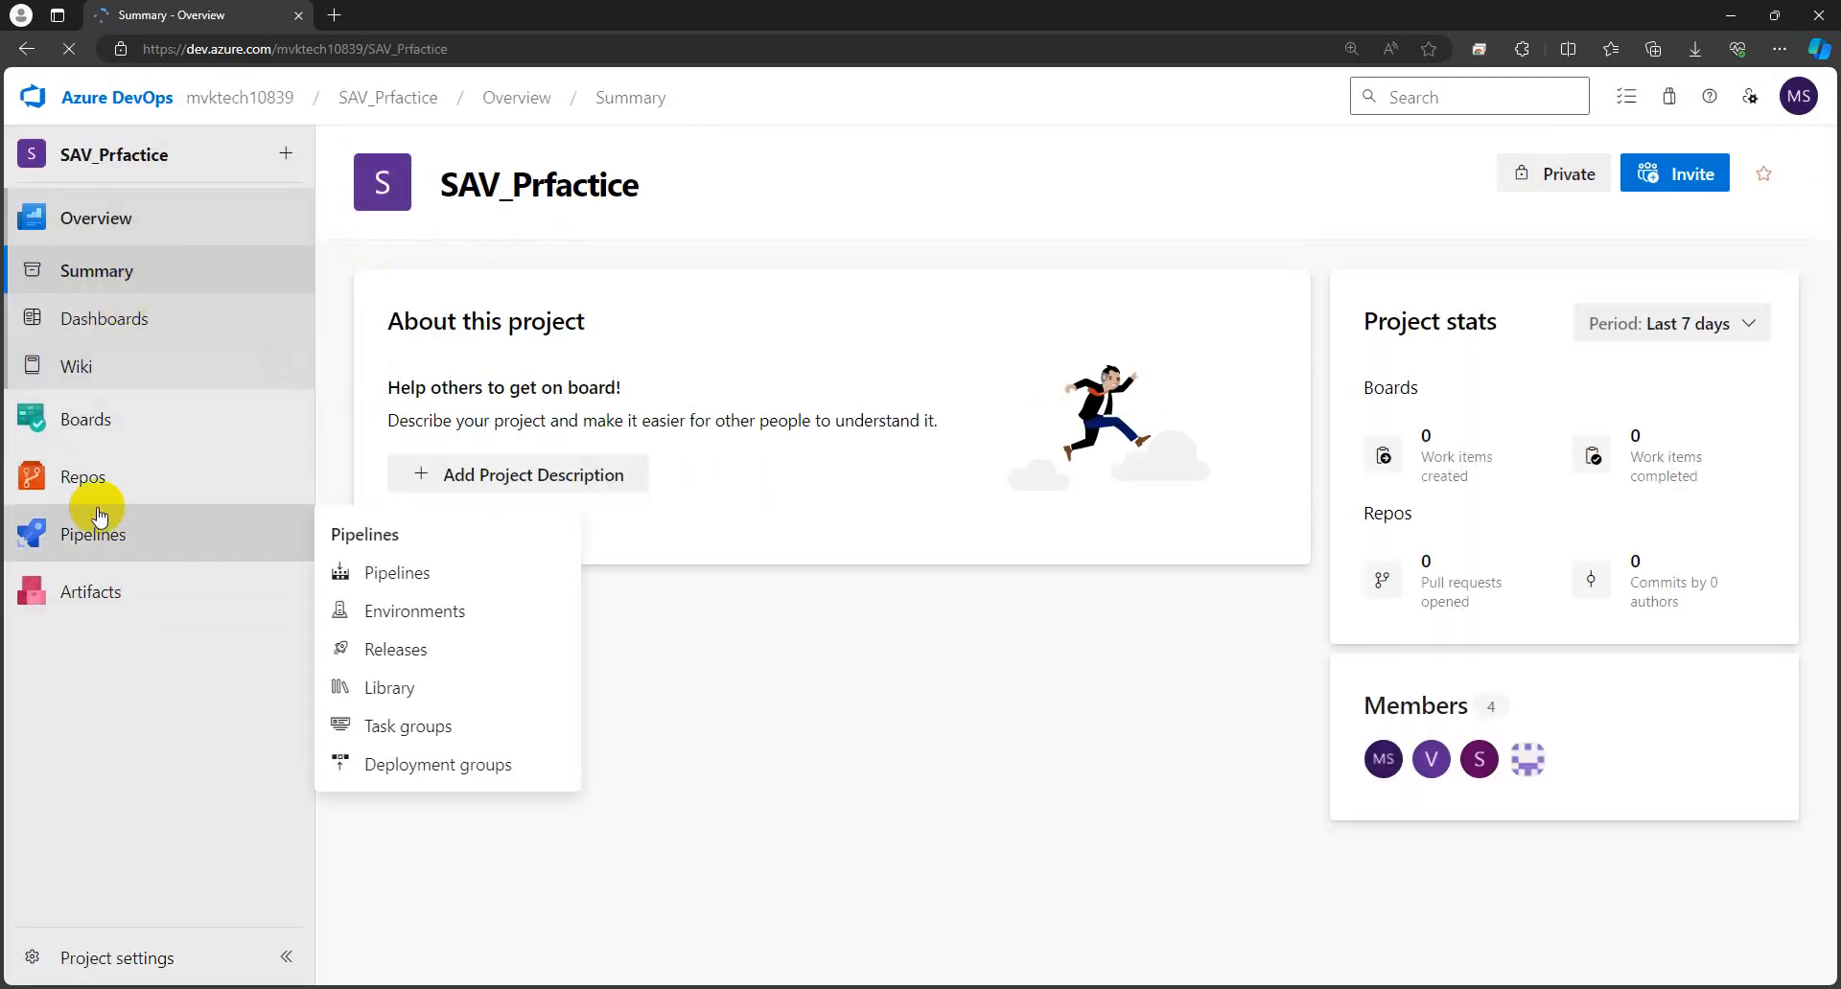
{"action": "mouse_move", "coordinate": [167, 475]}
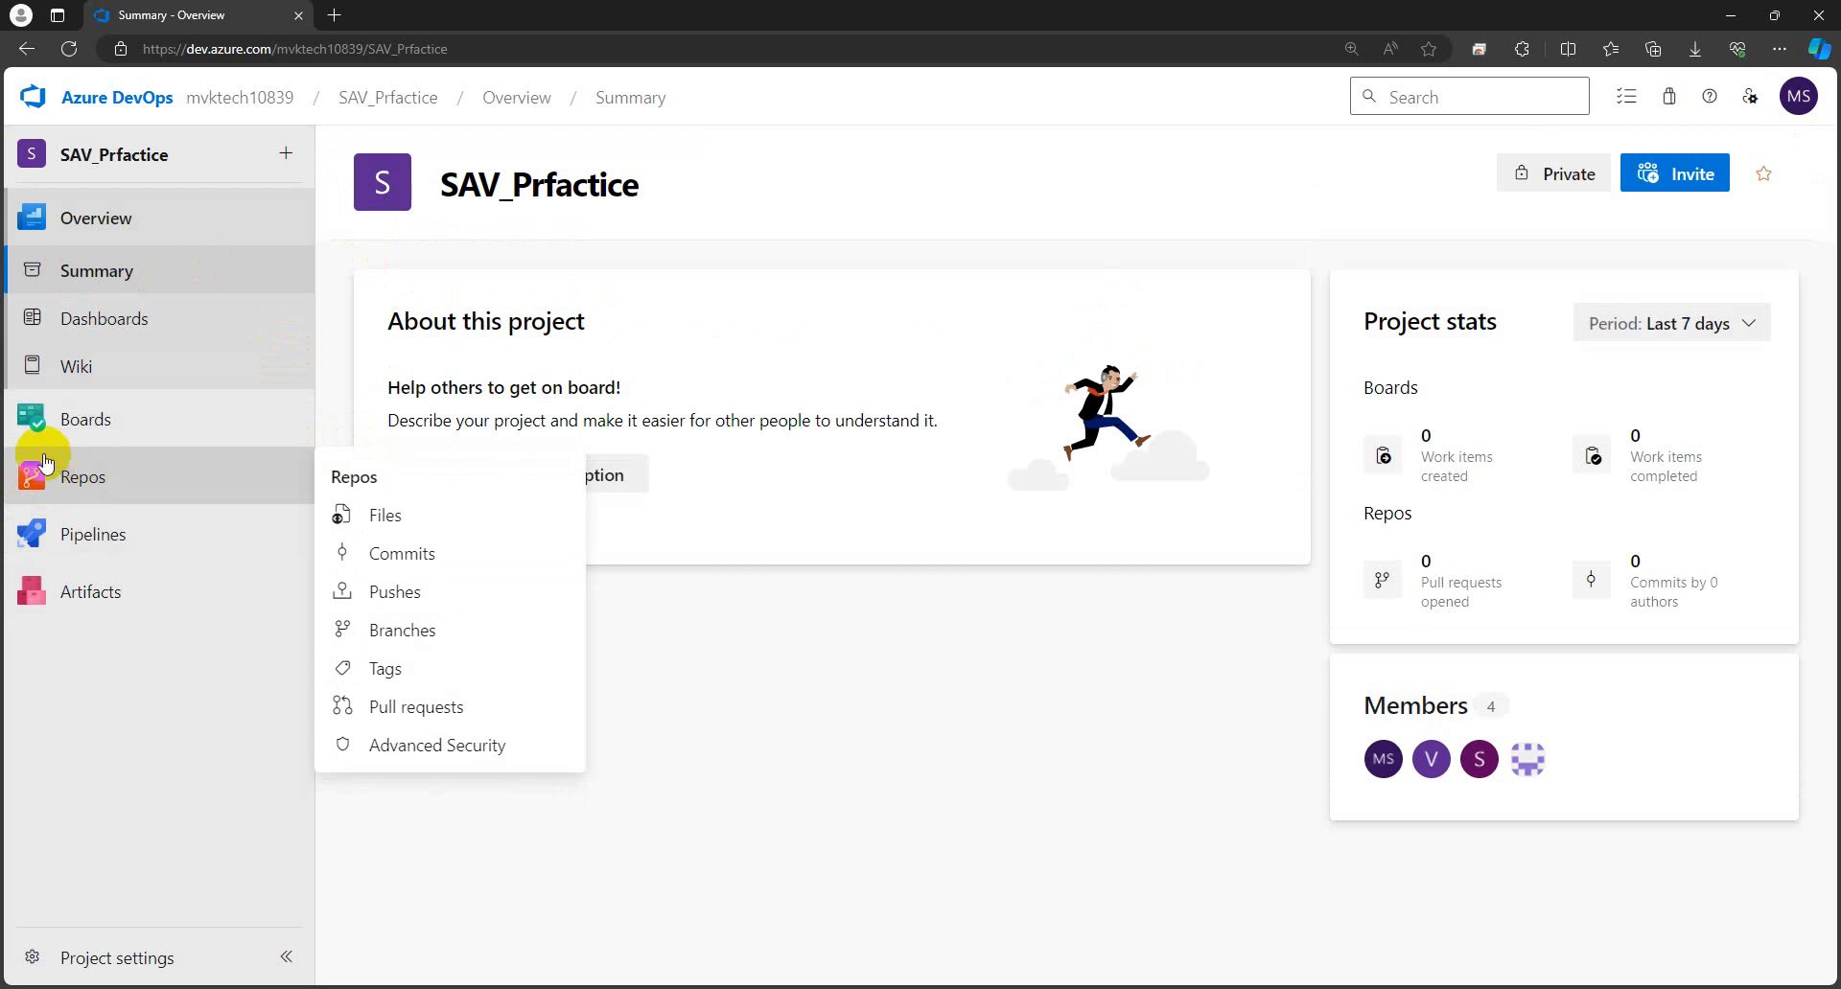
{"action": "left_click_drag", "start_coordinate": [646, 196], "coordinate": [465, 187]}
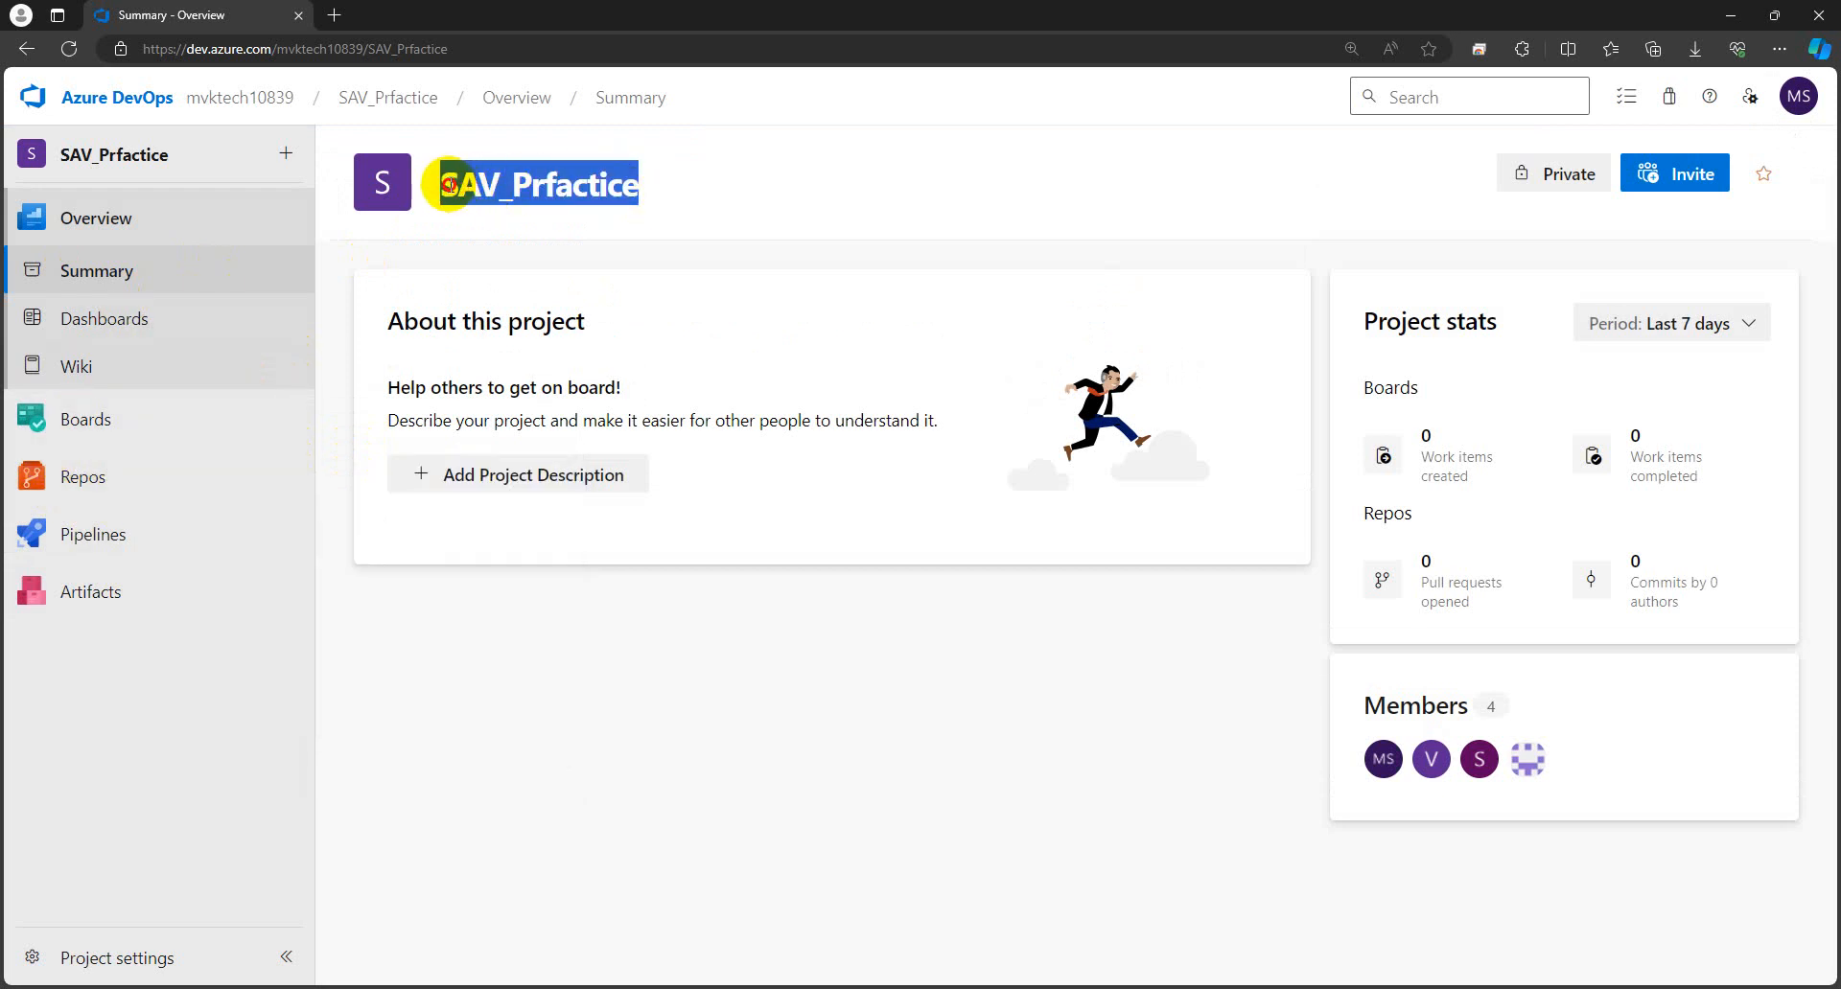
{"action": "left_click", "coordinate": [514, 680]}
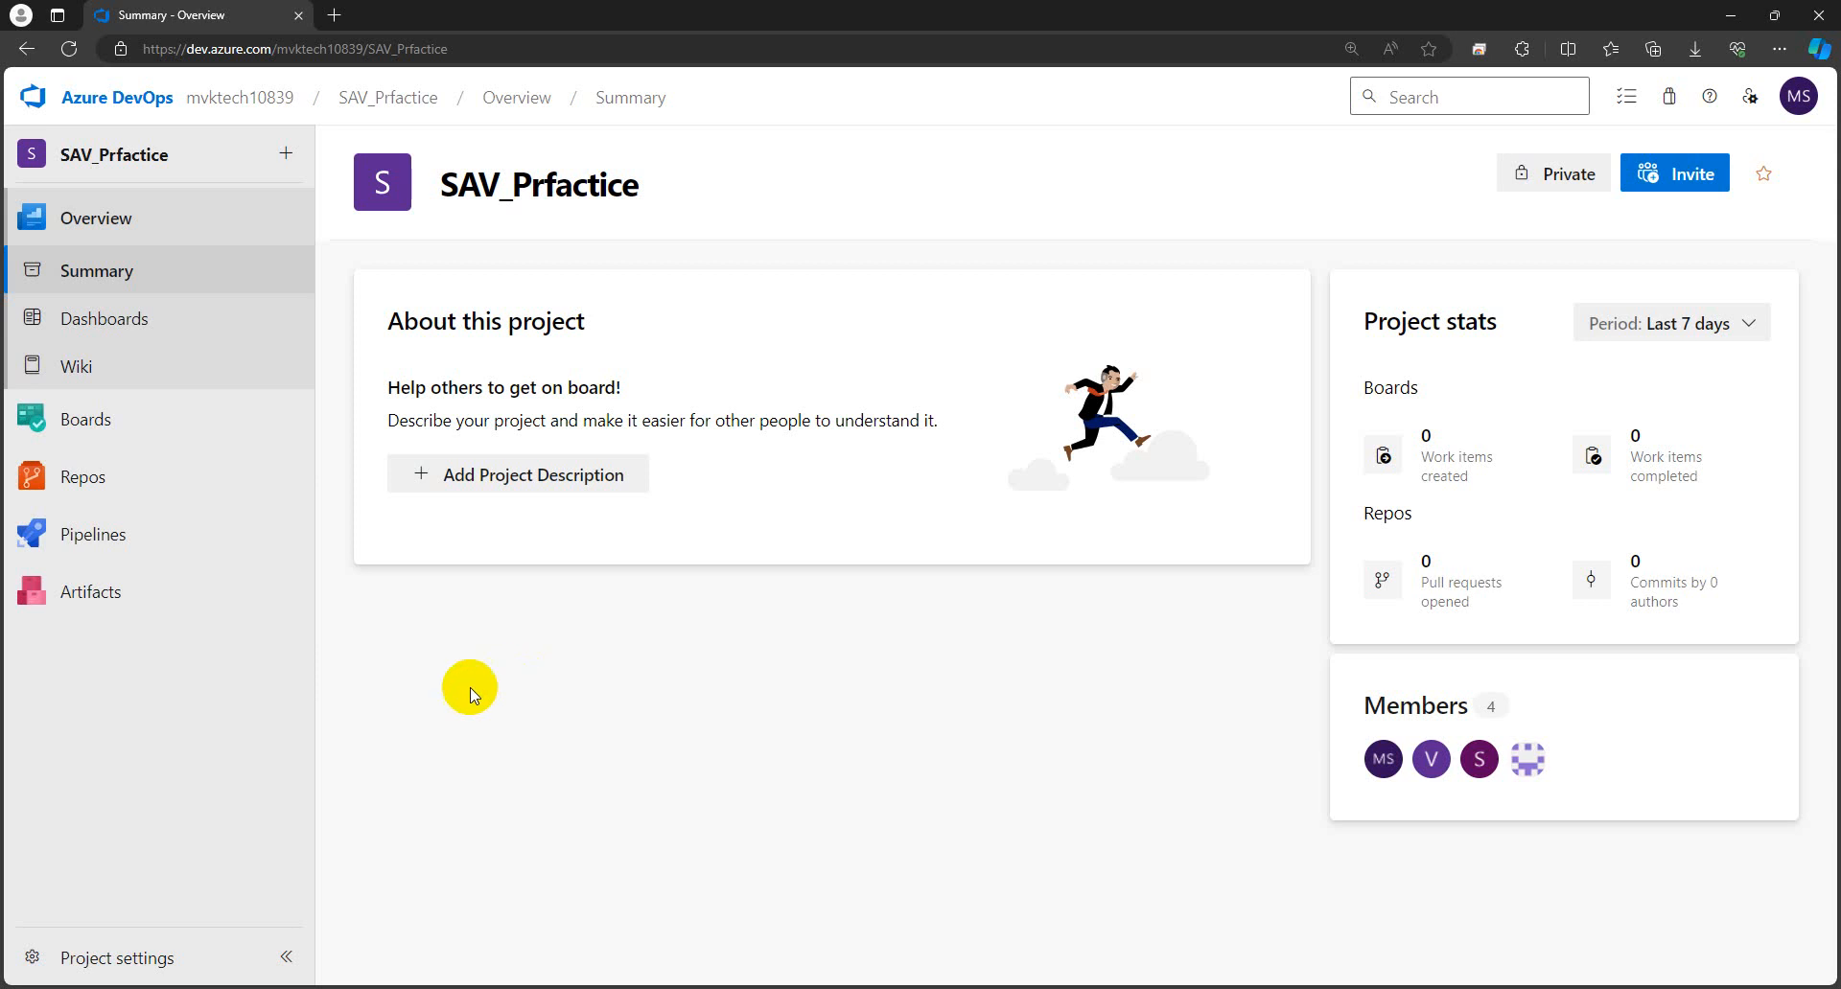
- Bring the Azure portal forward and return to its Home page
{"action": "mouse_move", "coordinate": [335, 985]}
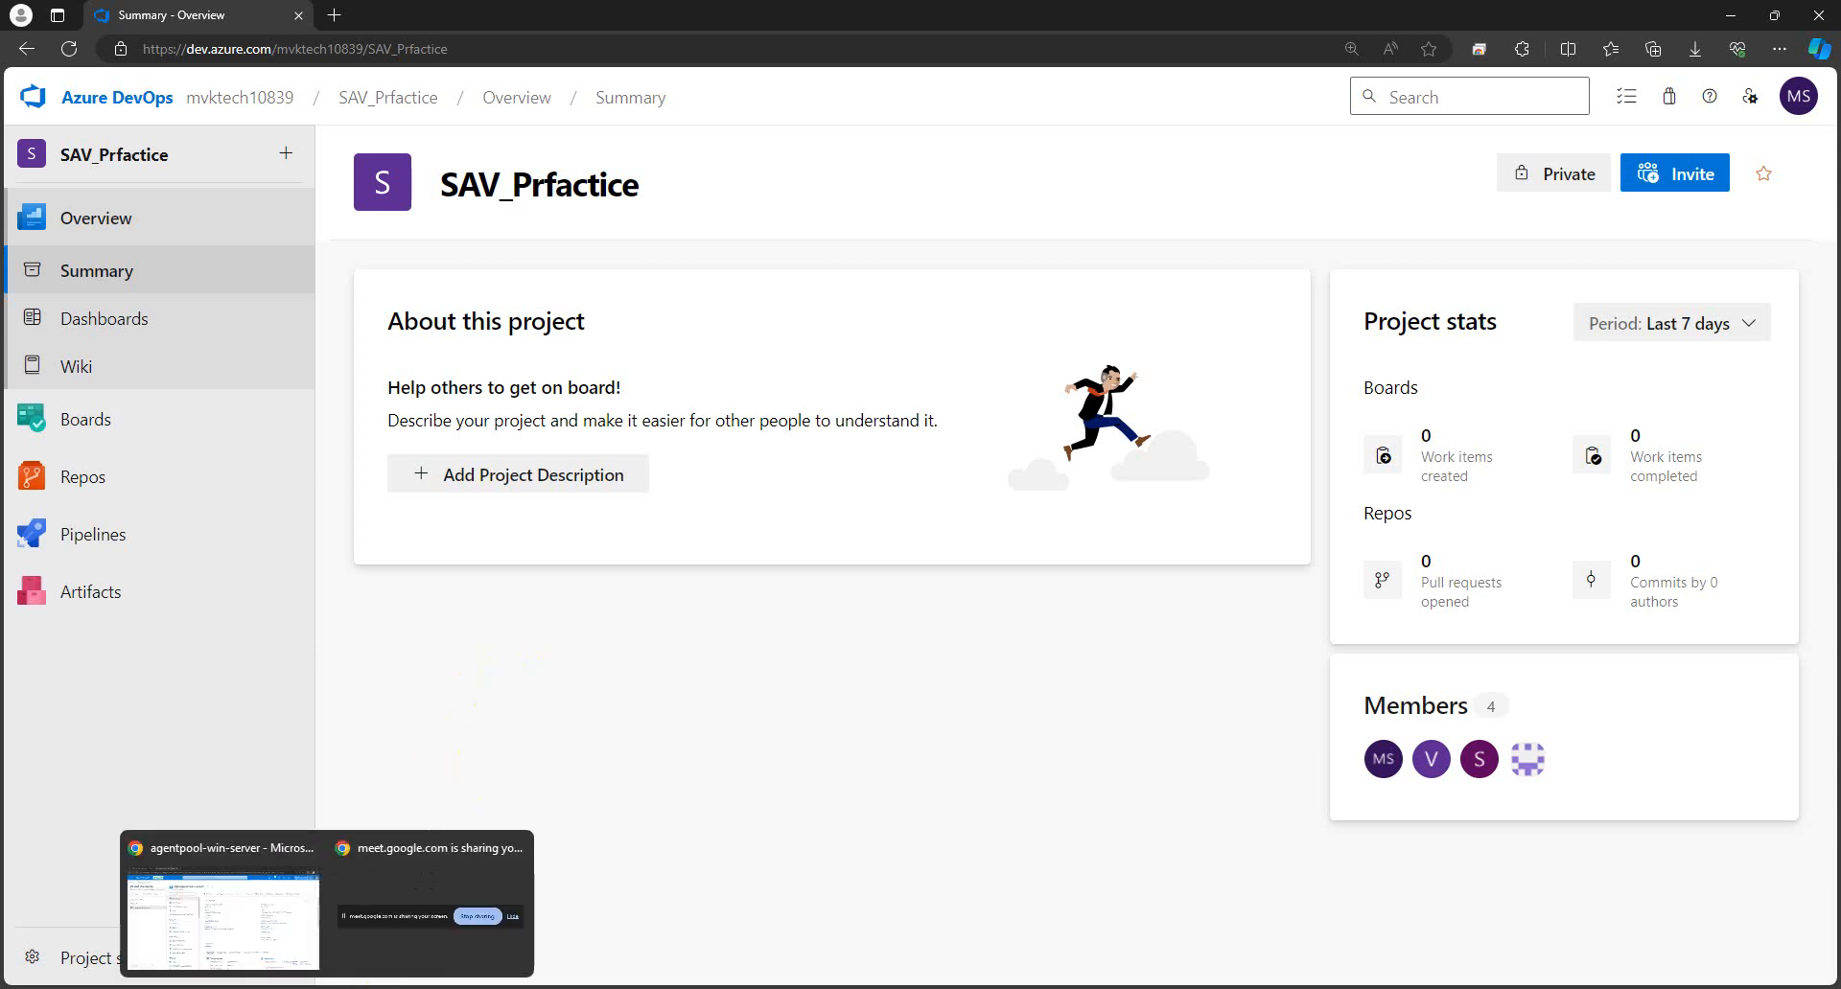
{"action": "left_click", "coordinate": [255, 925]}
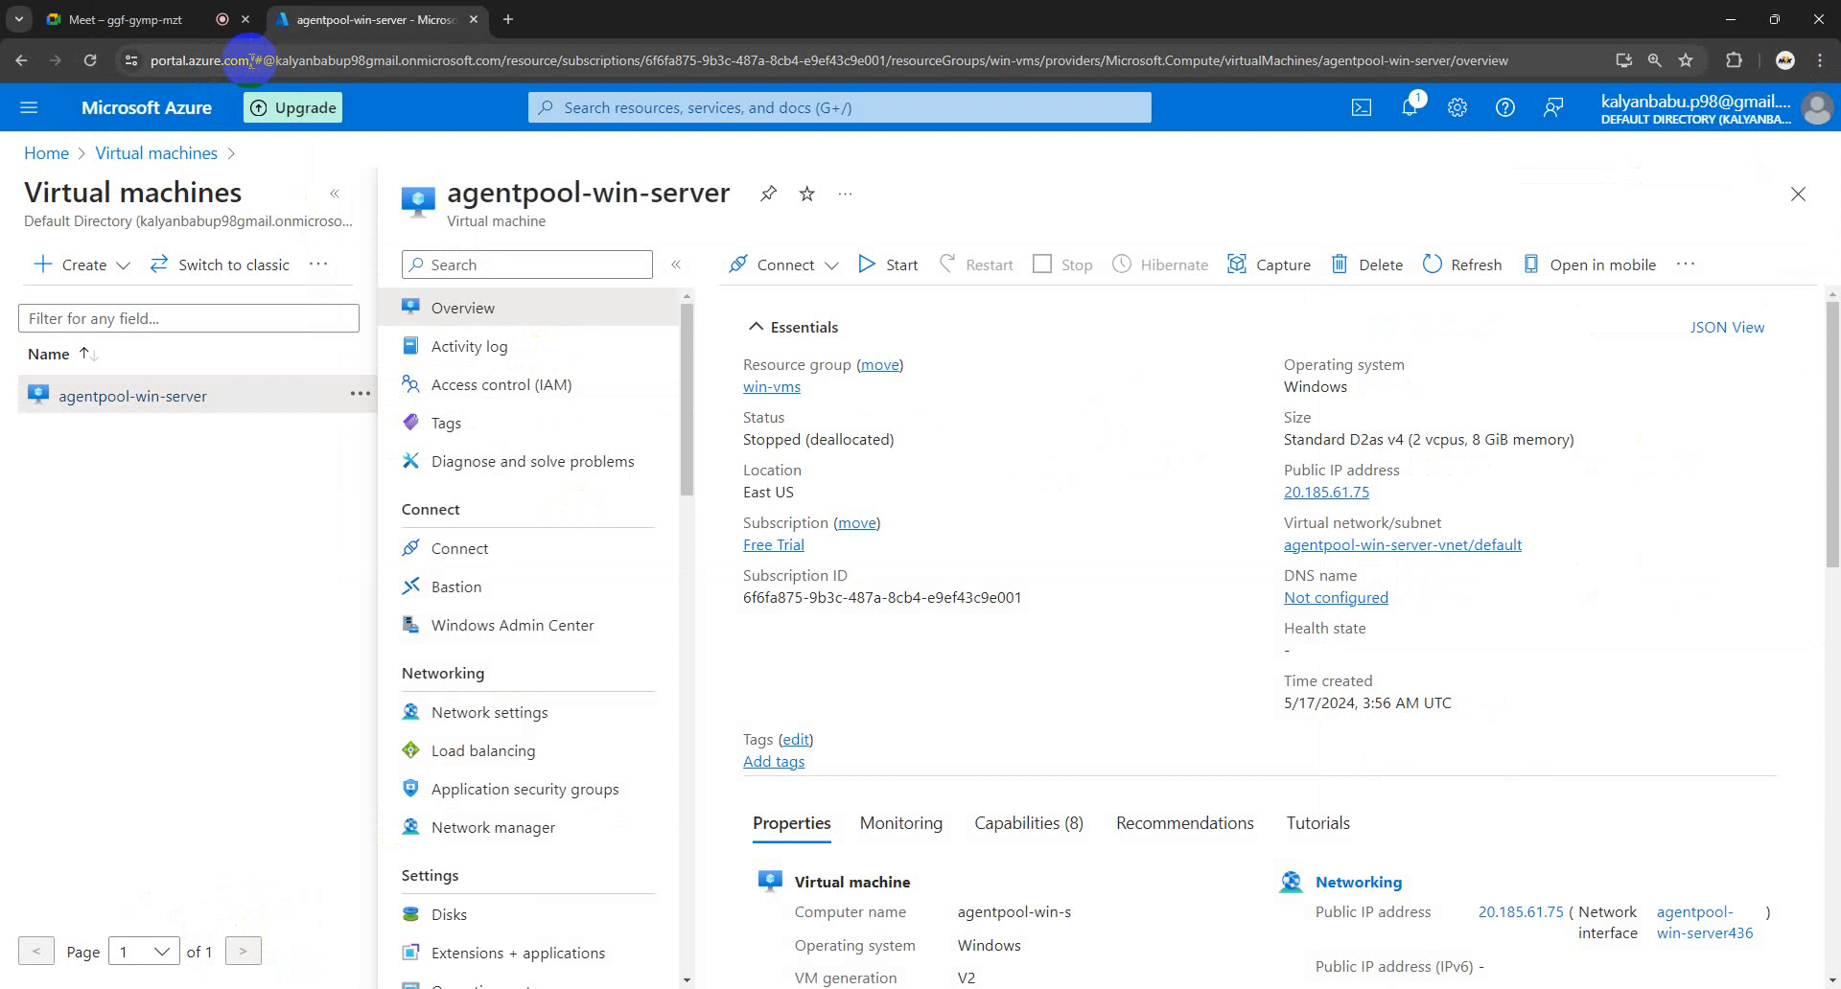
{"action": "left_click_drag", "start_coordinate": [251, 60], "coordinate": [209, 63]}
{"action": "left_click", "coordinate": [233, 590]}
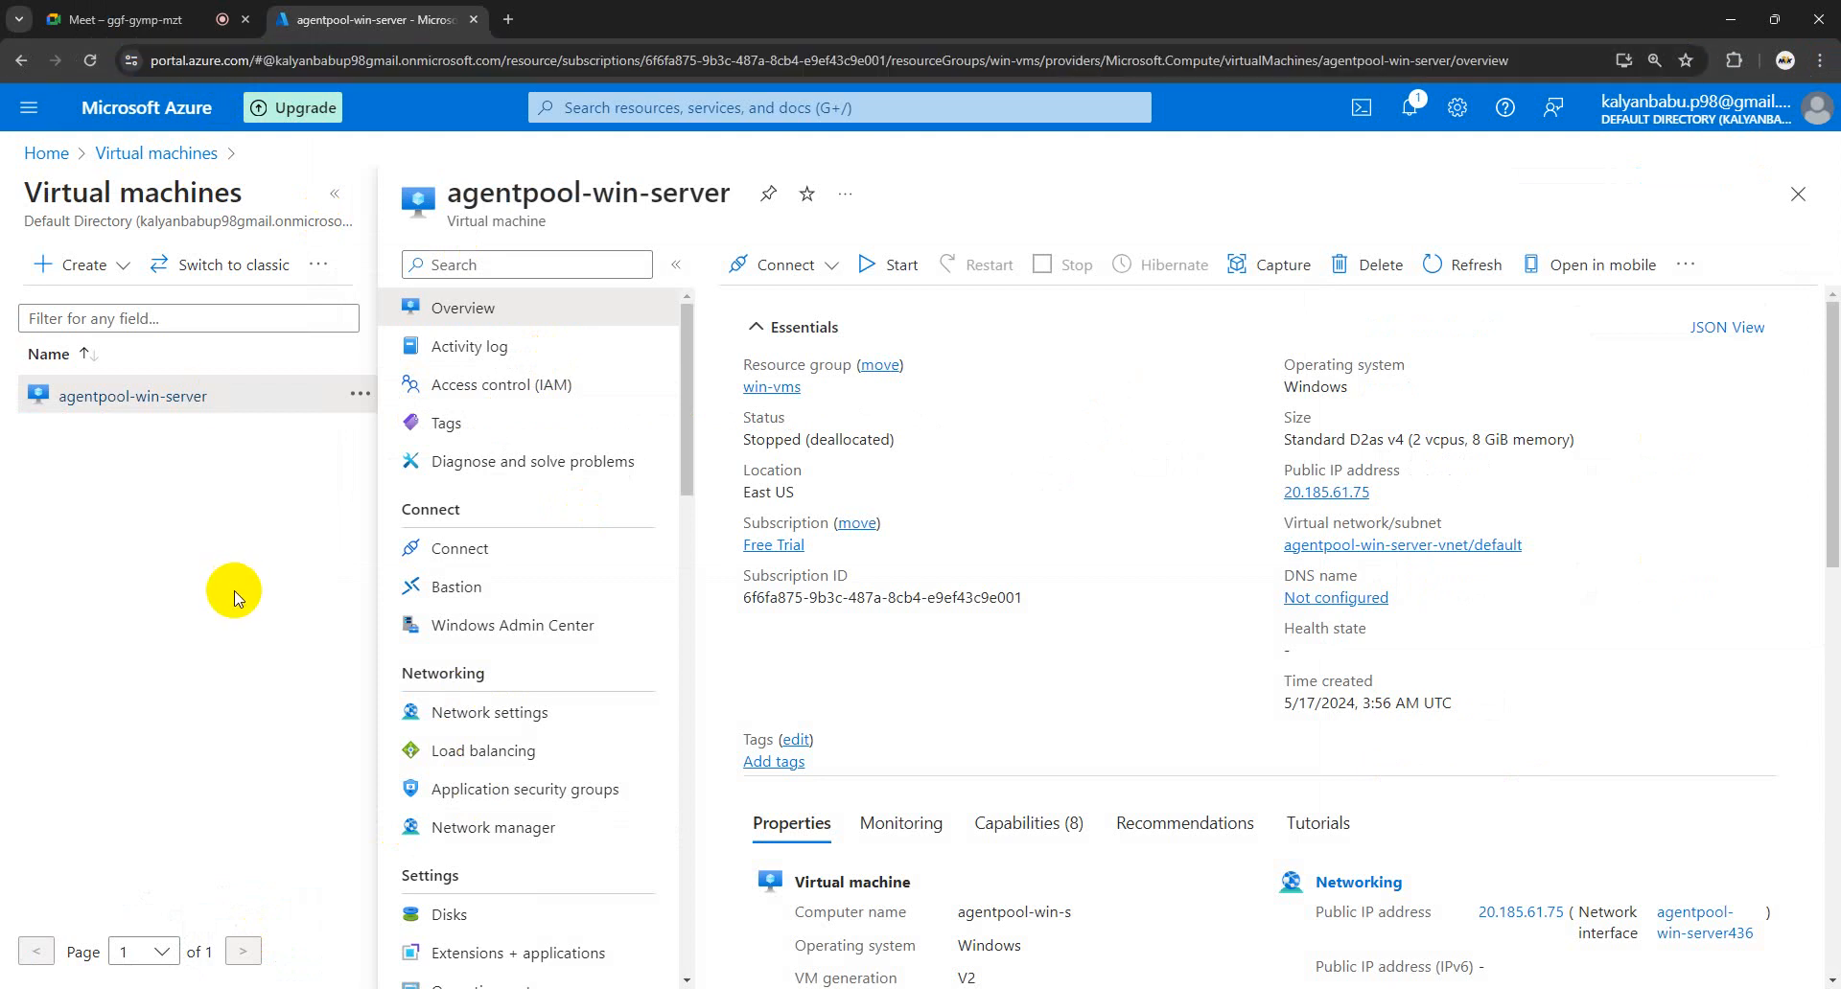
{"action": "left_click", "coordinate": [46, 154]}
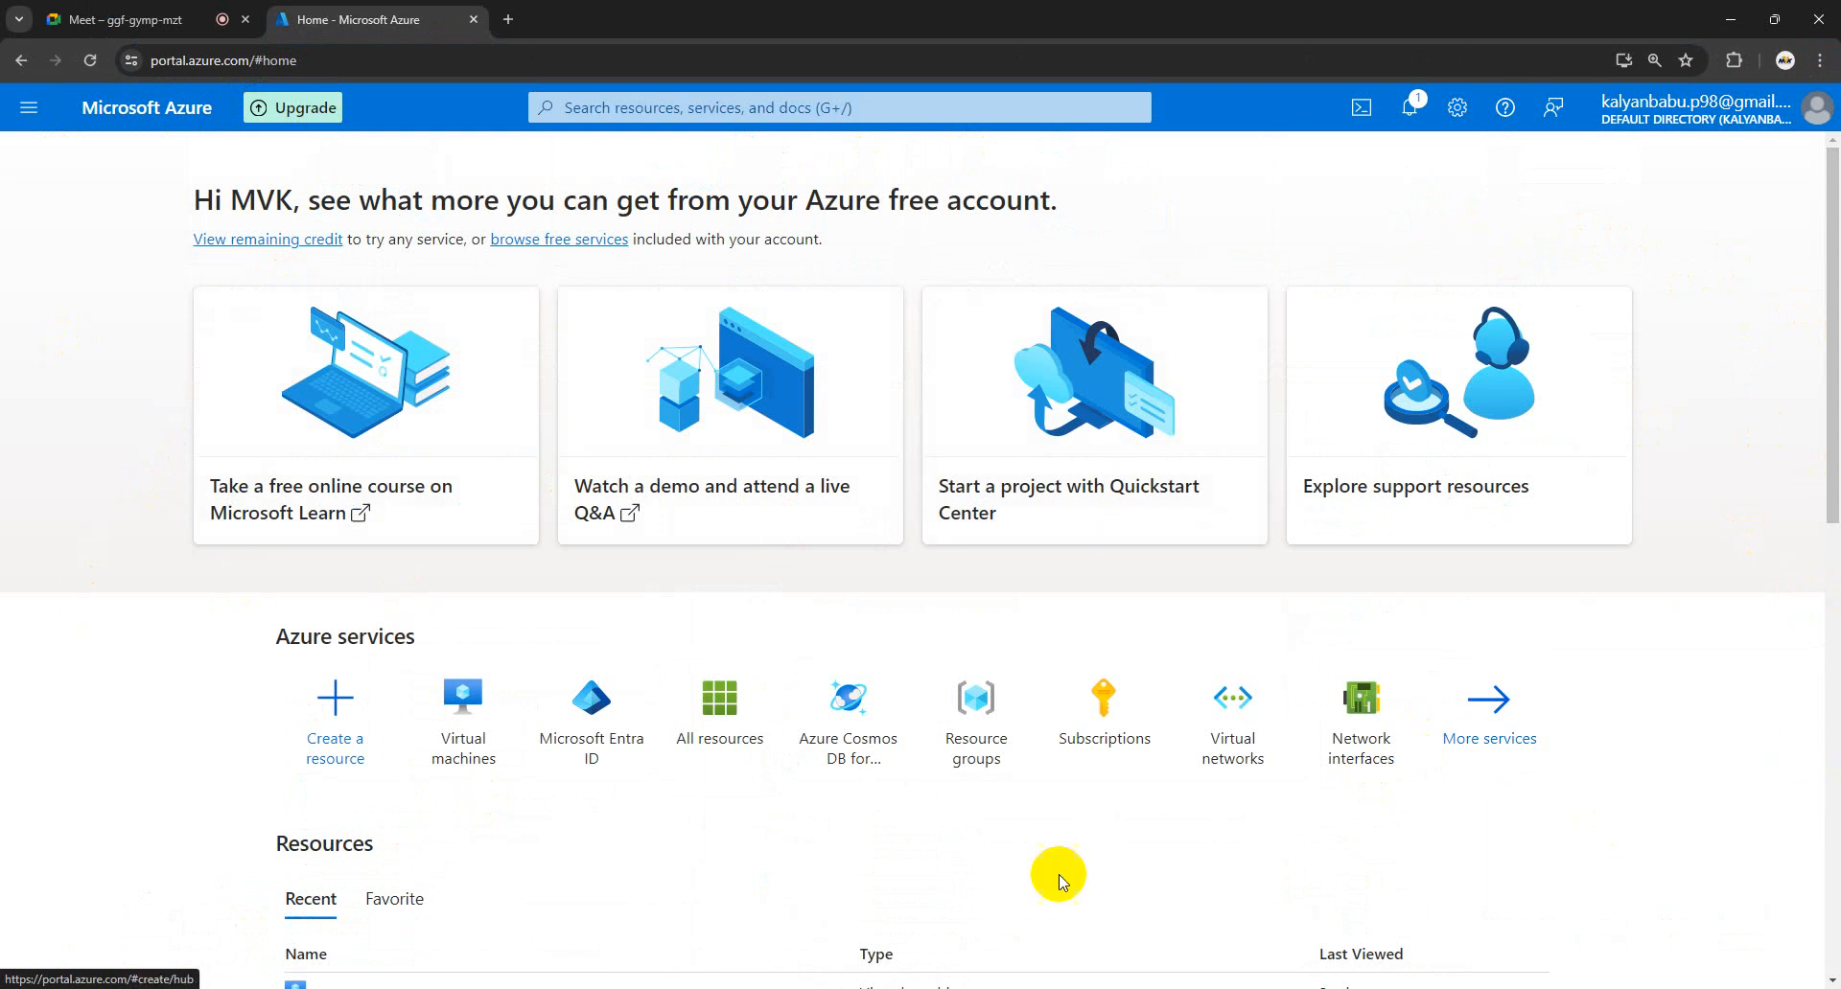
- Search 'virt' and open Virtual machines, listing the stopped agentpool-win-server VM in East US
{"action": "left_click", "coordinate": [703, 108]}
{"action": "type", "text": "virt"}
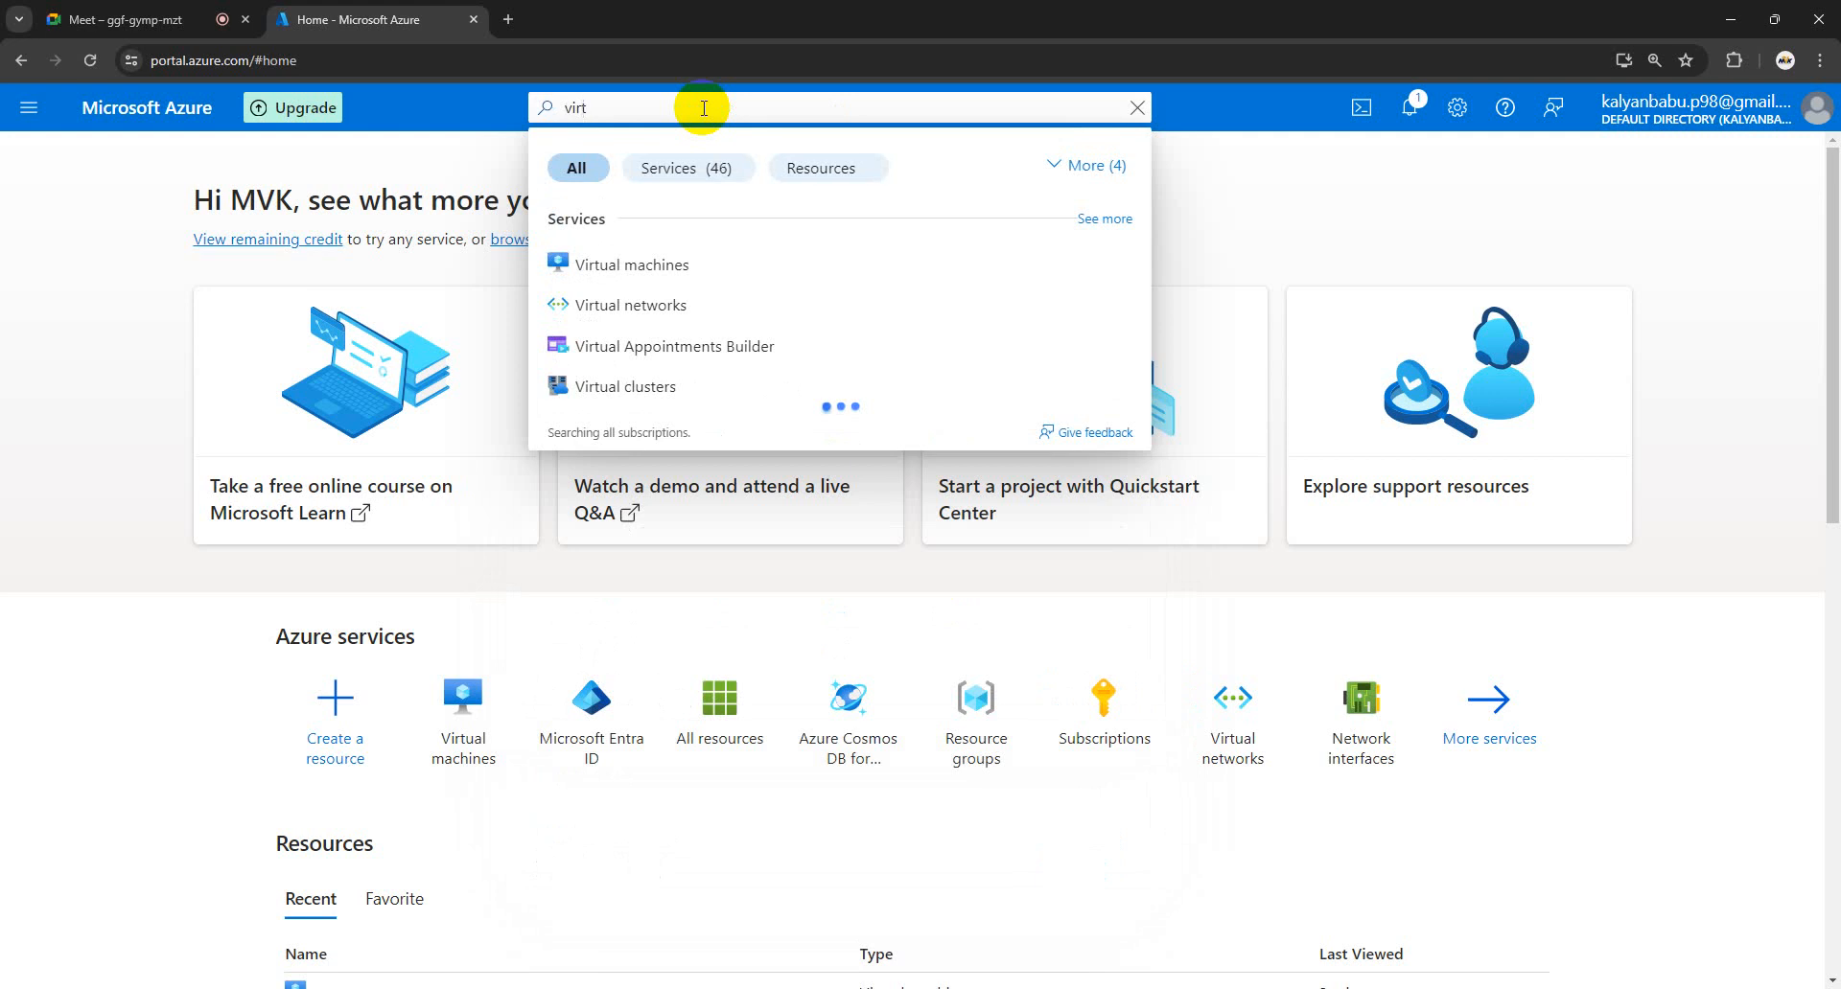
{"action": "left_click", "coordinate": [641, 271]}
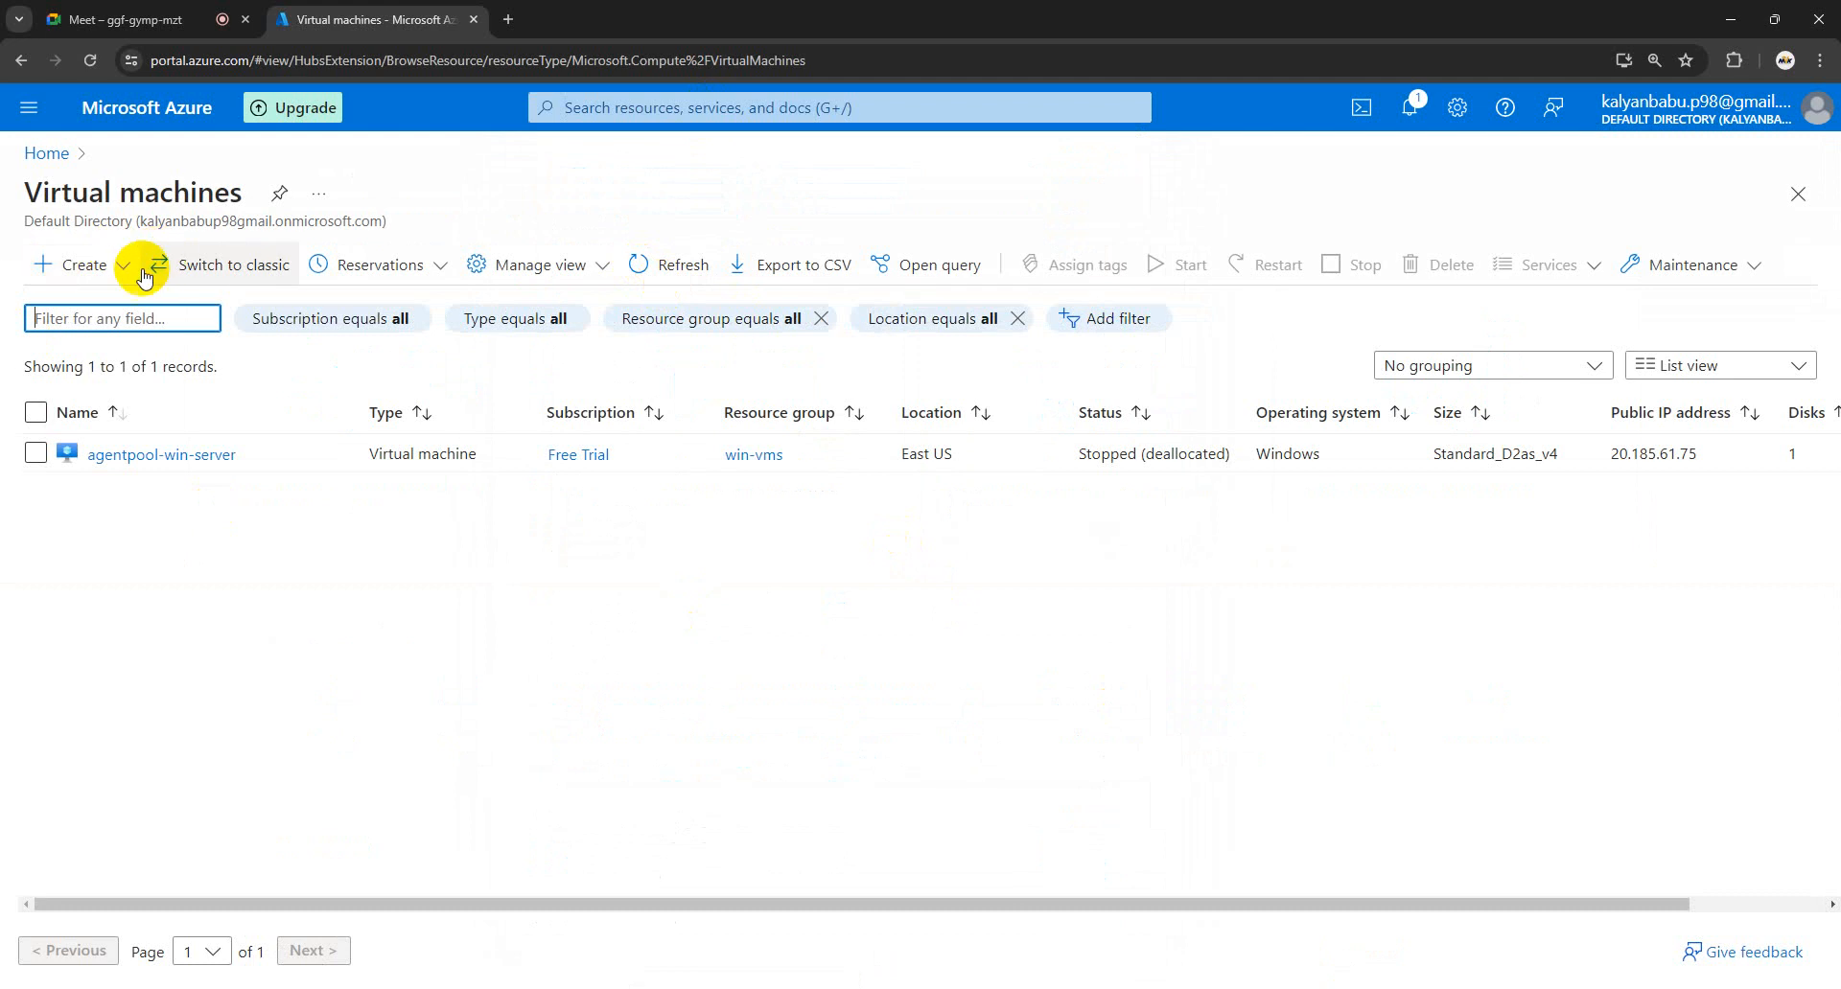
{"action": "left_click", "coordinate": [119, 270]}
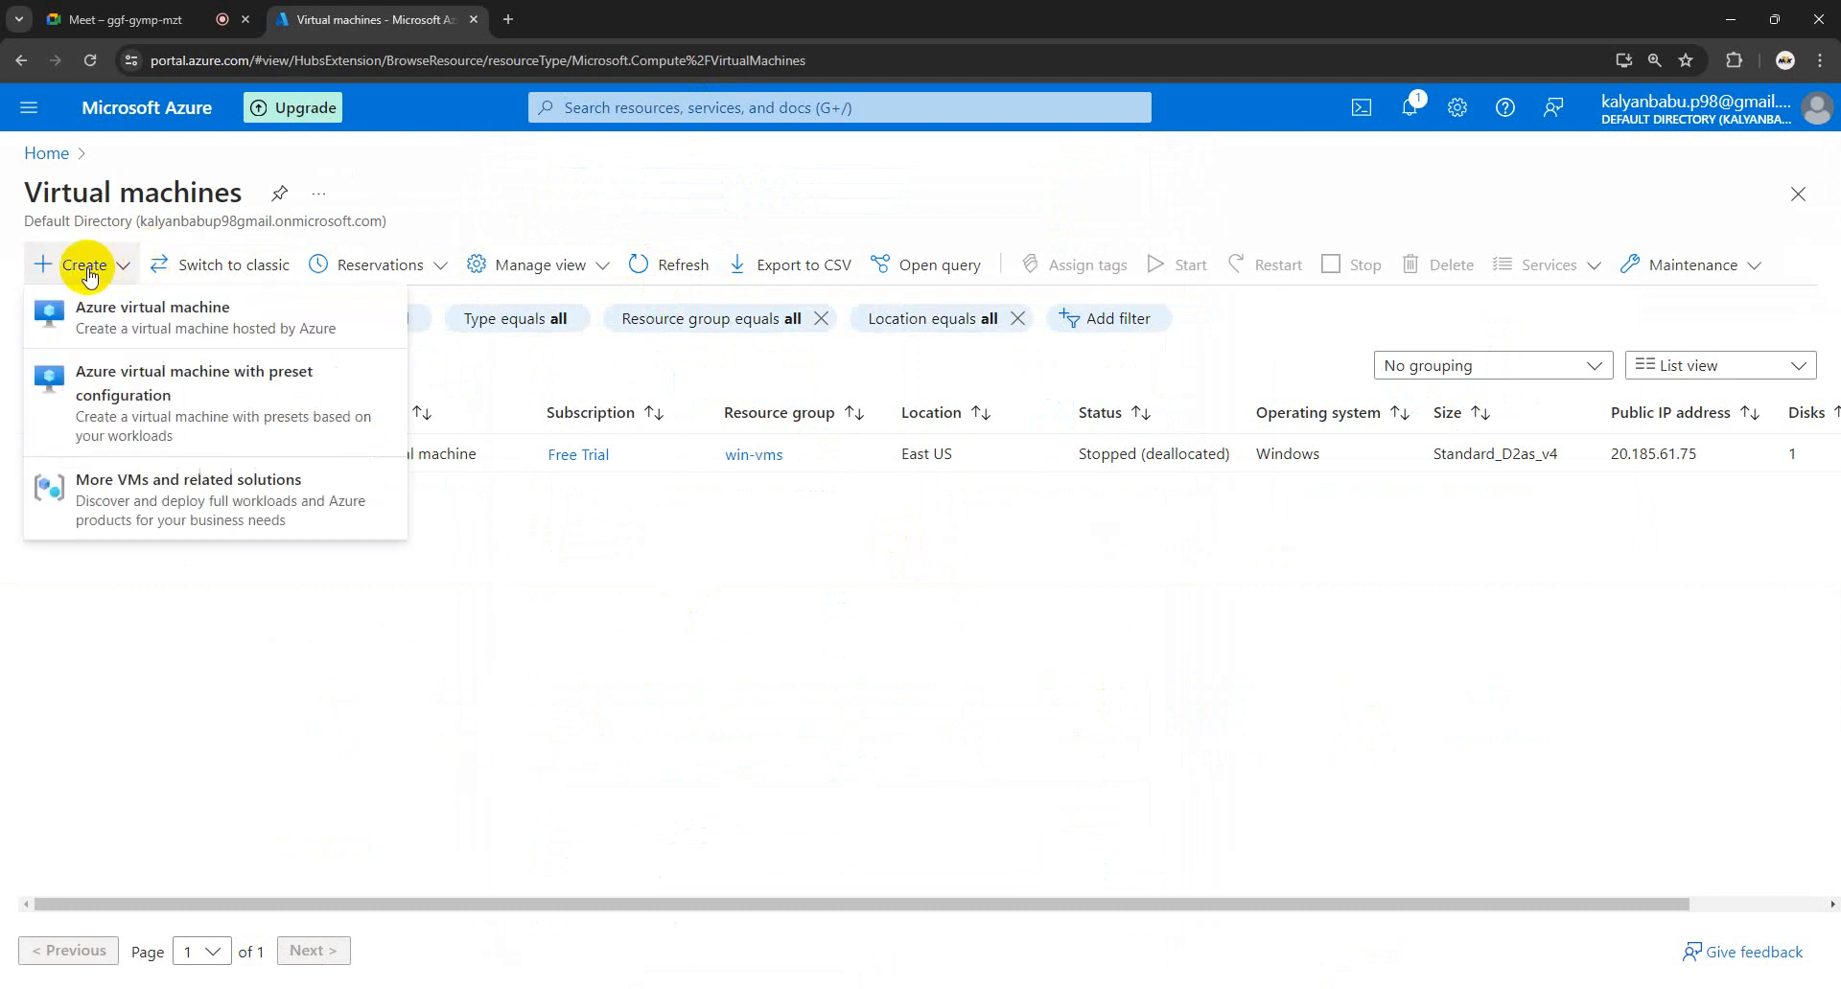
- Choose Create > Azure virtual machine, opening the form with Free Trial subscription and East US region
{"action": "left_click", "coordinate": [137, 326]}
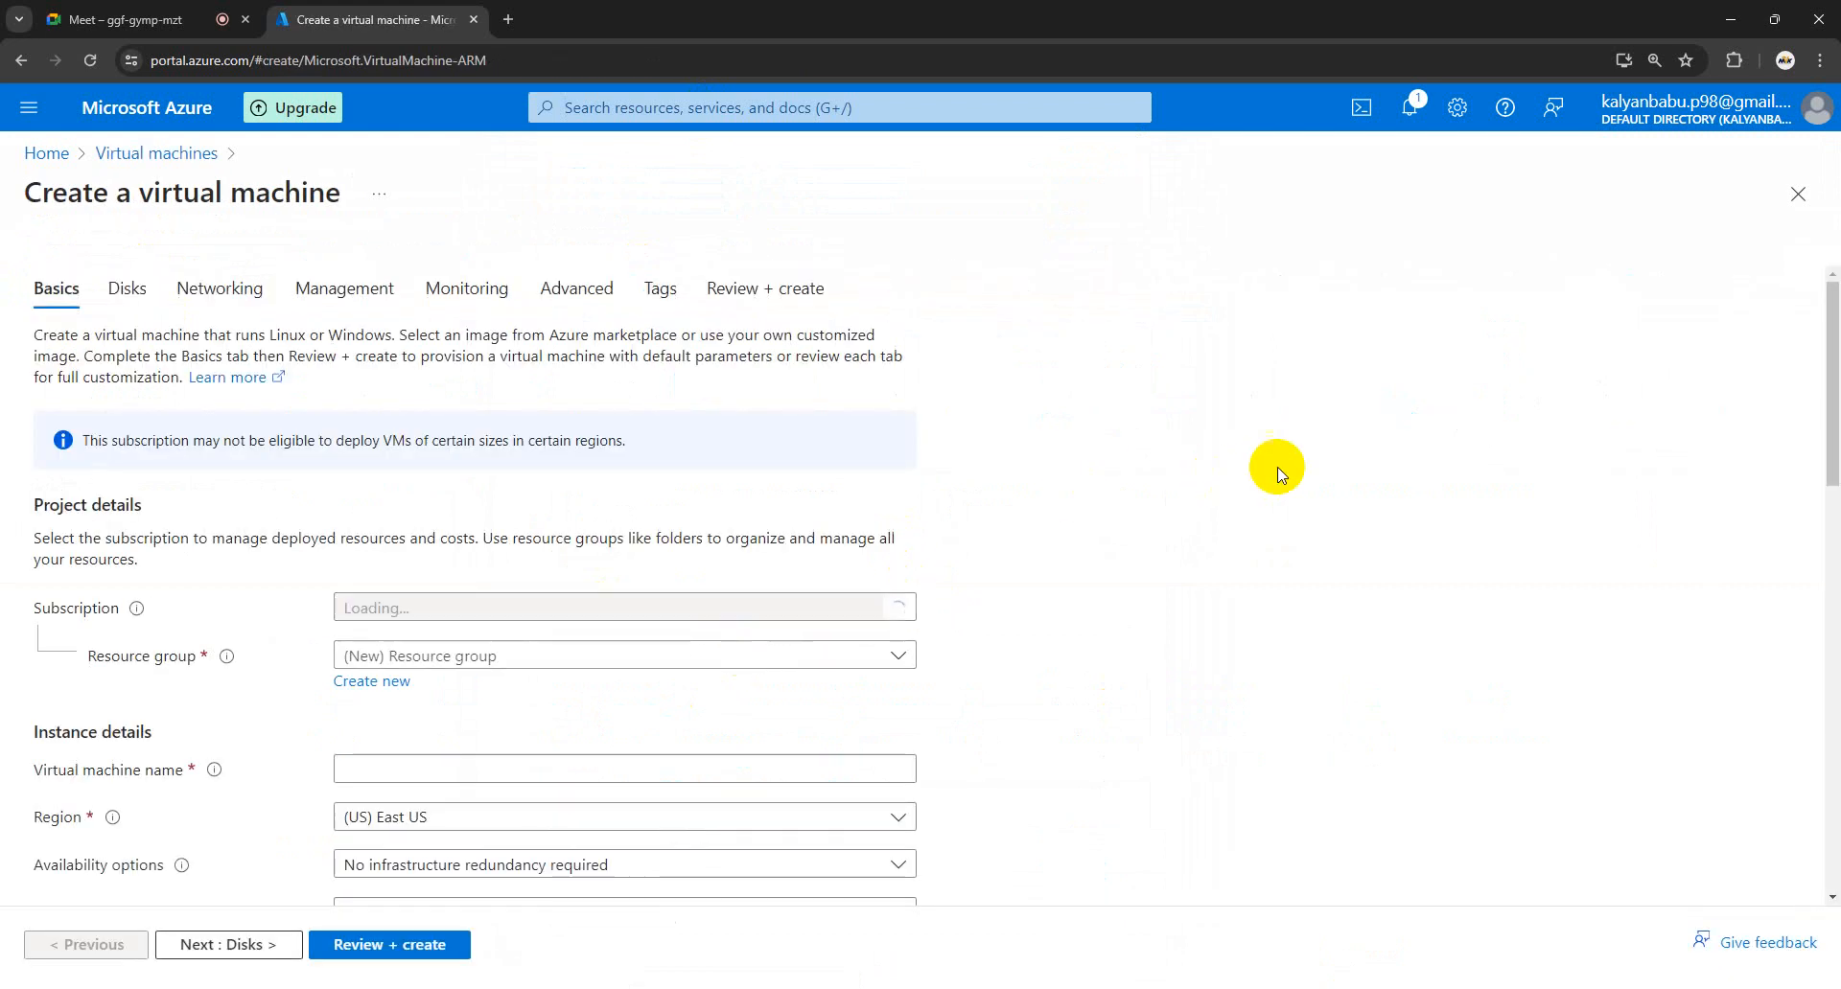
{"action": "scroll", "coordinate": [1275, 462], "scroll_direction": "down", "scroll_amount": 3}
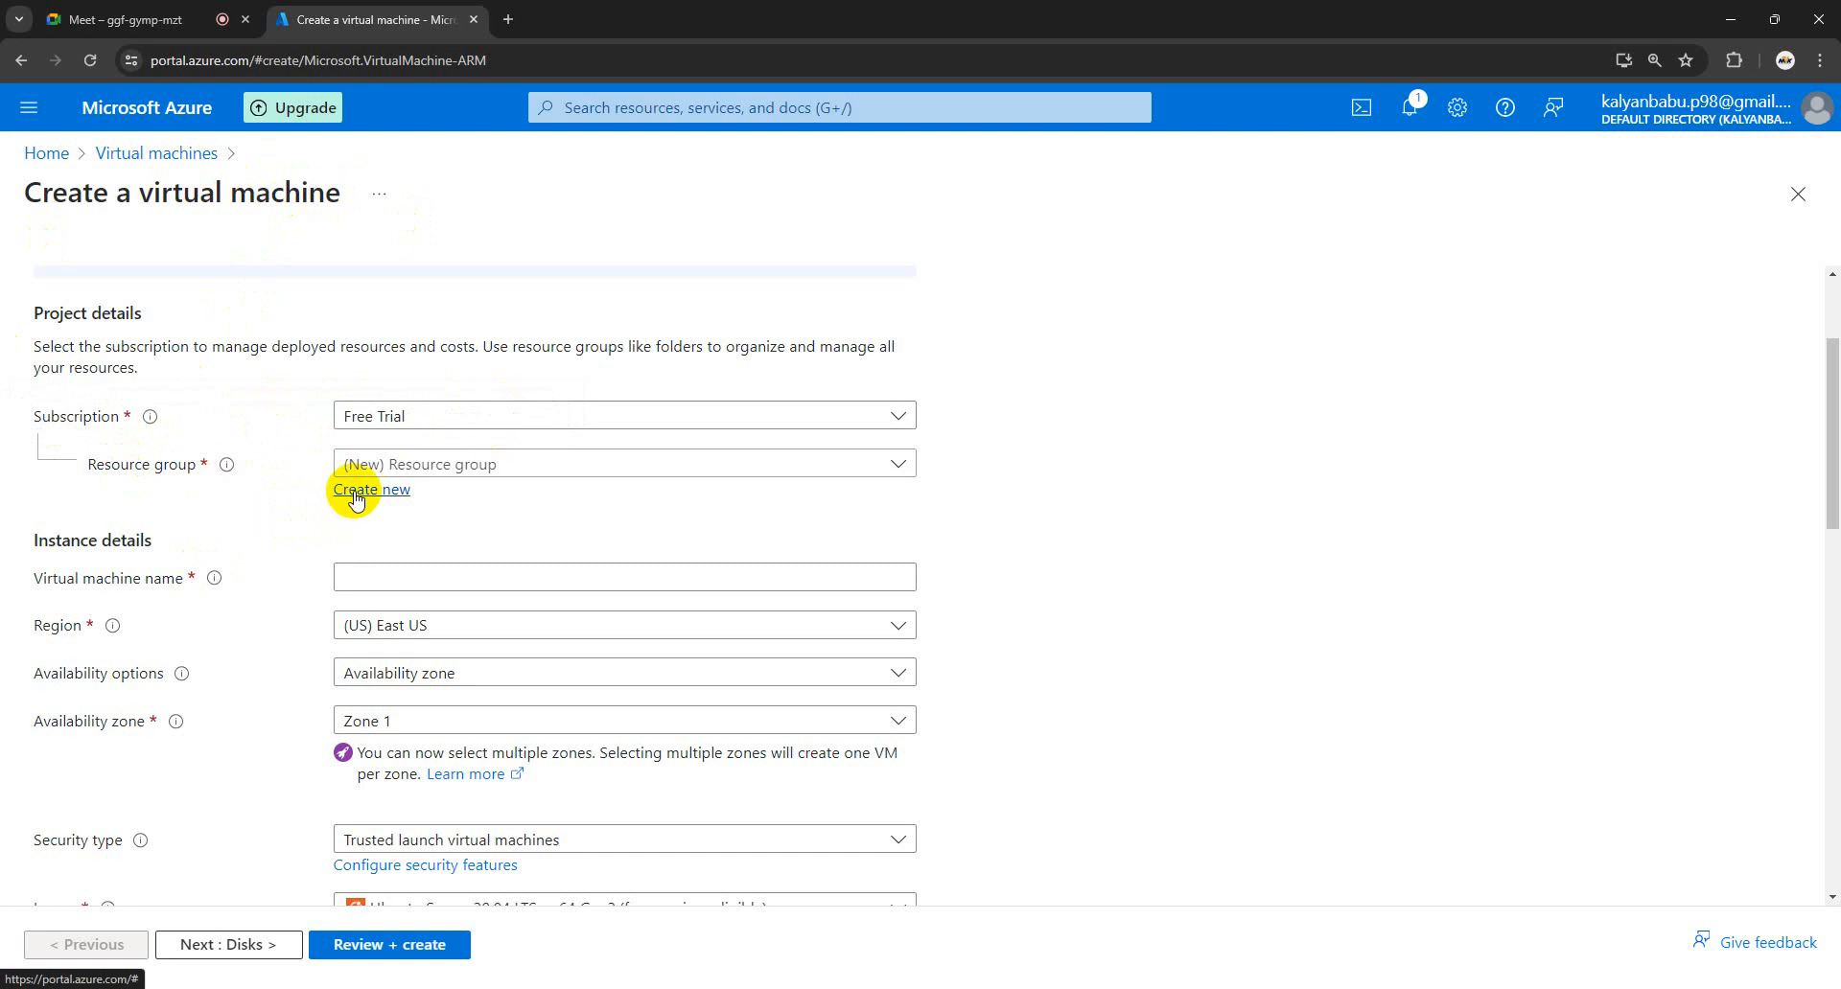
- Create a new resource group named linux-vm and assign it to the VM
{"action": "left_click", "coordinate": [898, 464]}
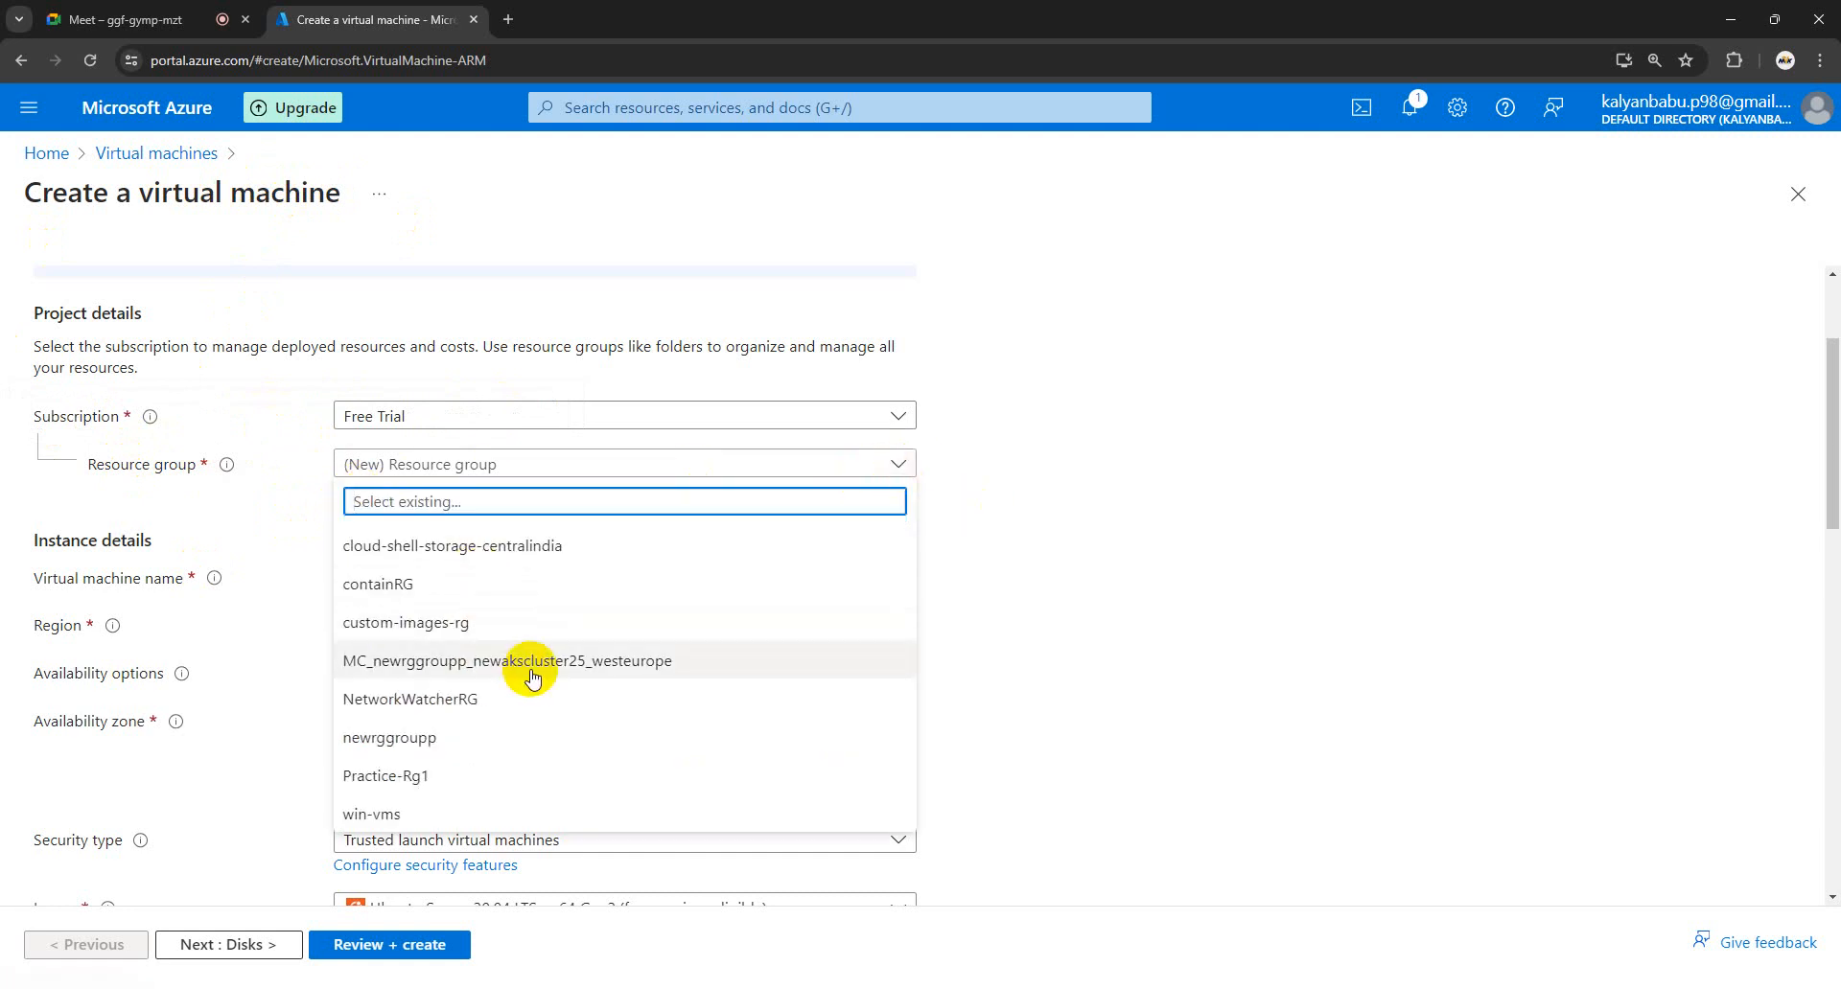
{"action": "left_click", "coordinate": [1117, 589]}
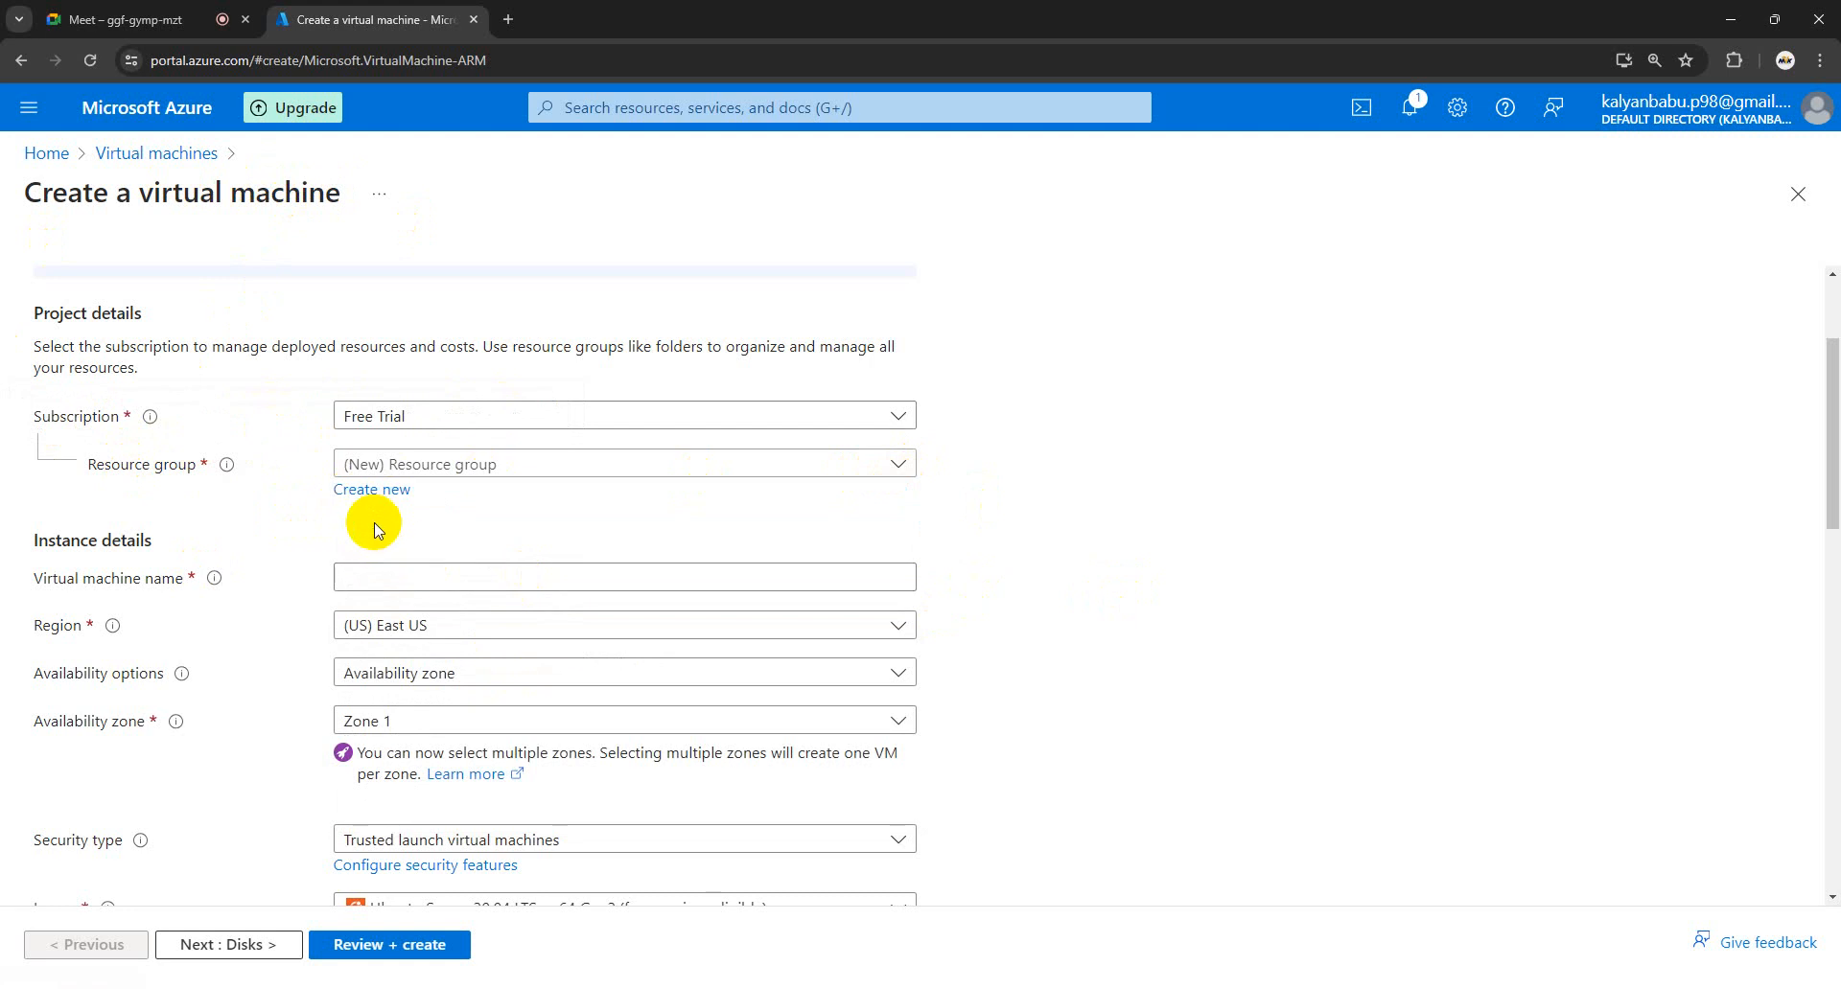
{"action": "left_click", "coordinate": [388, 492]}
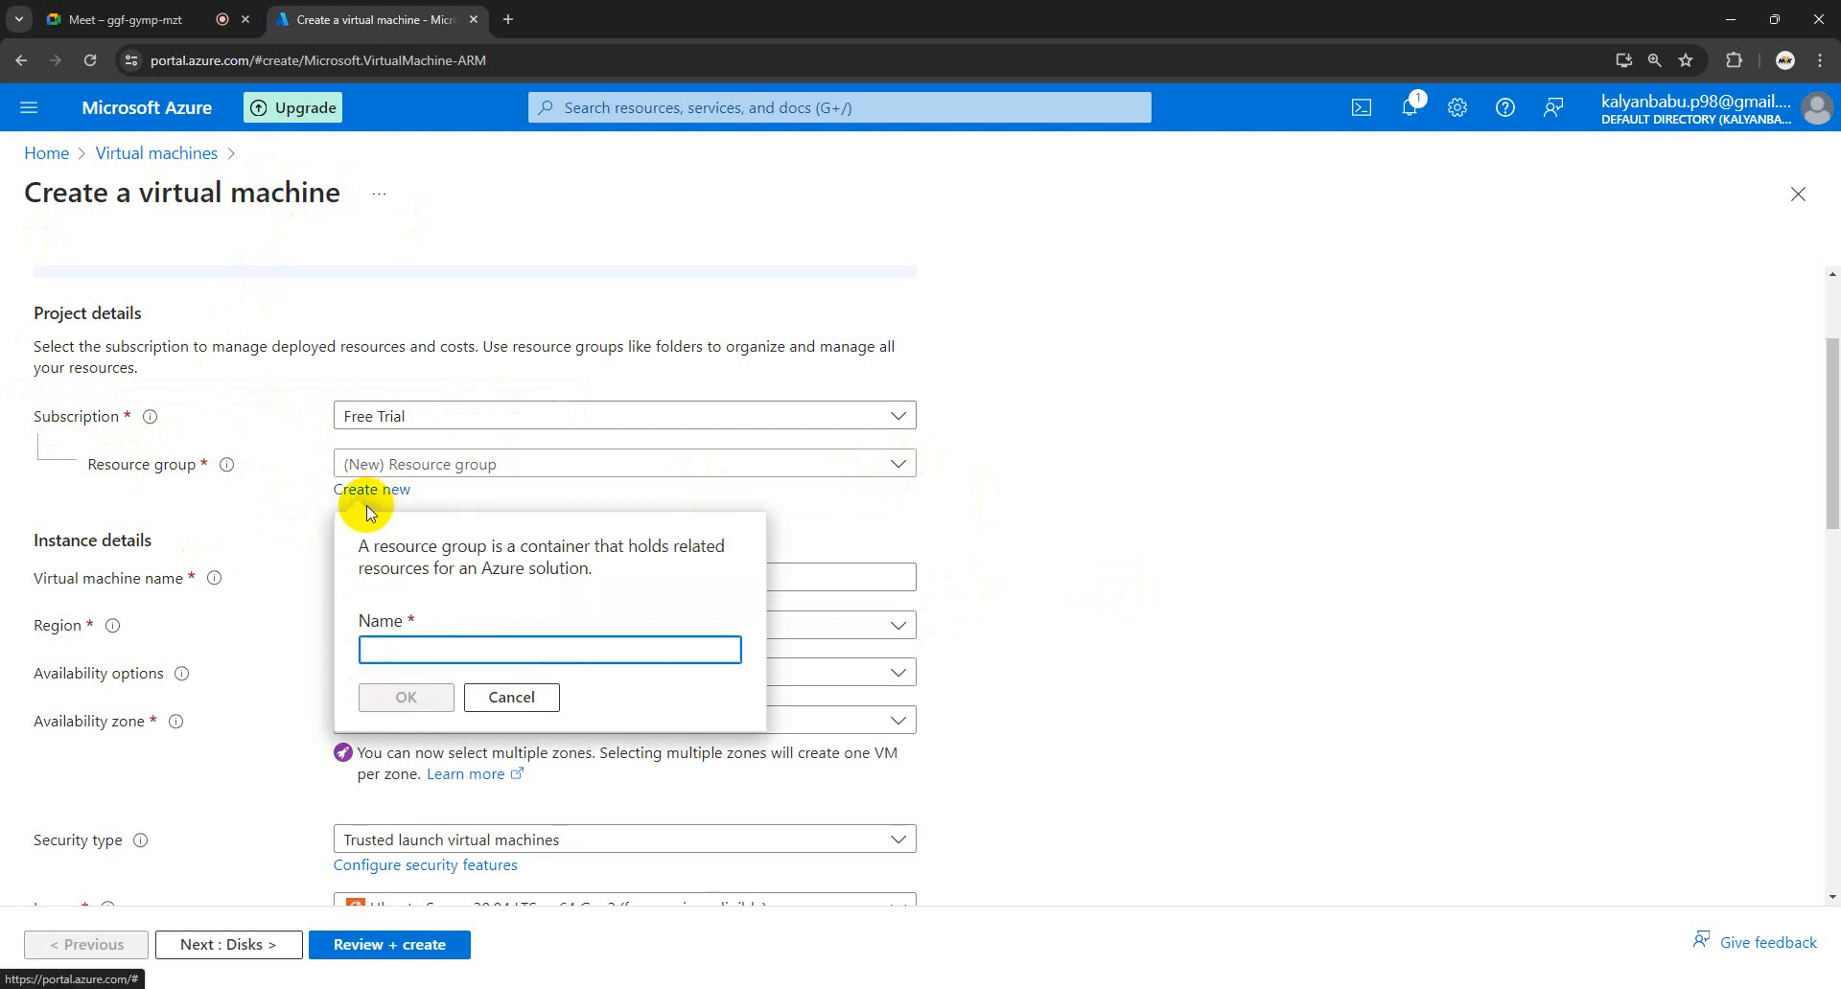
{"action": "left_click", "coordinate": [422, 649]}
{"action": "type", "text": "lin-vm"}
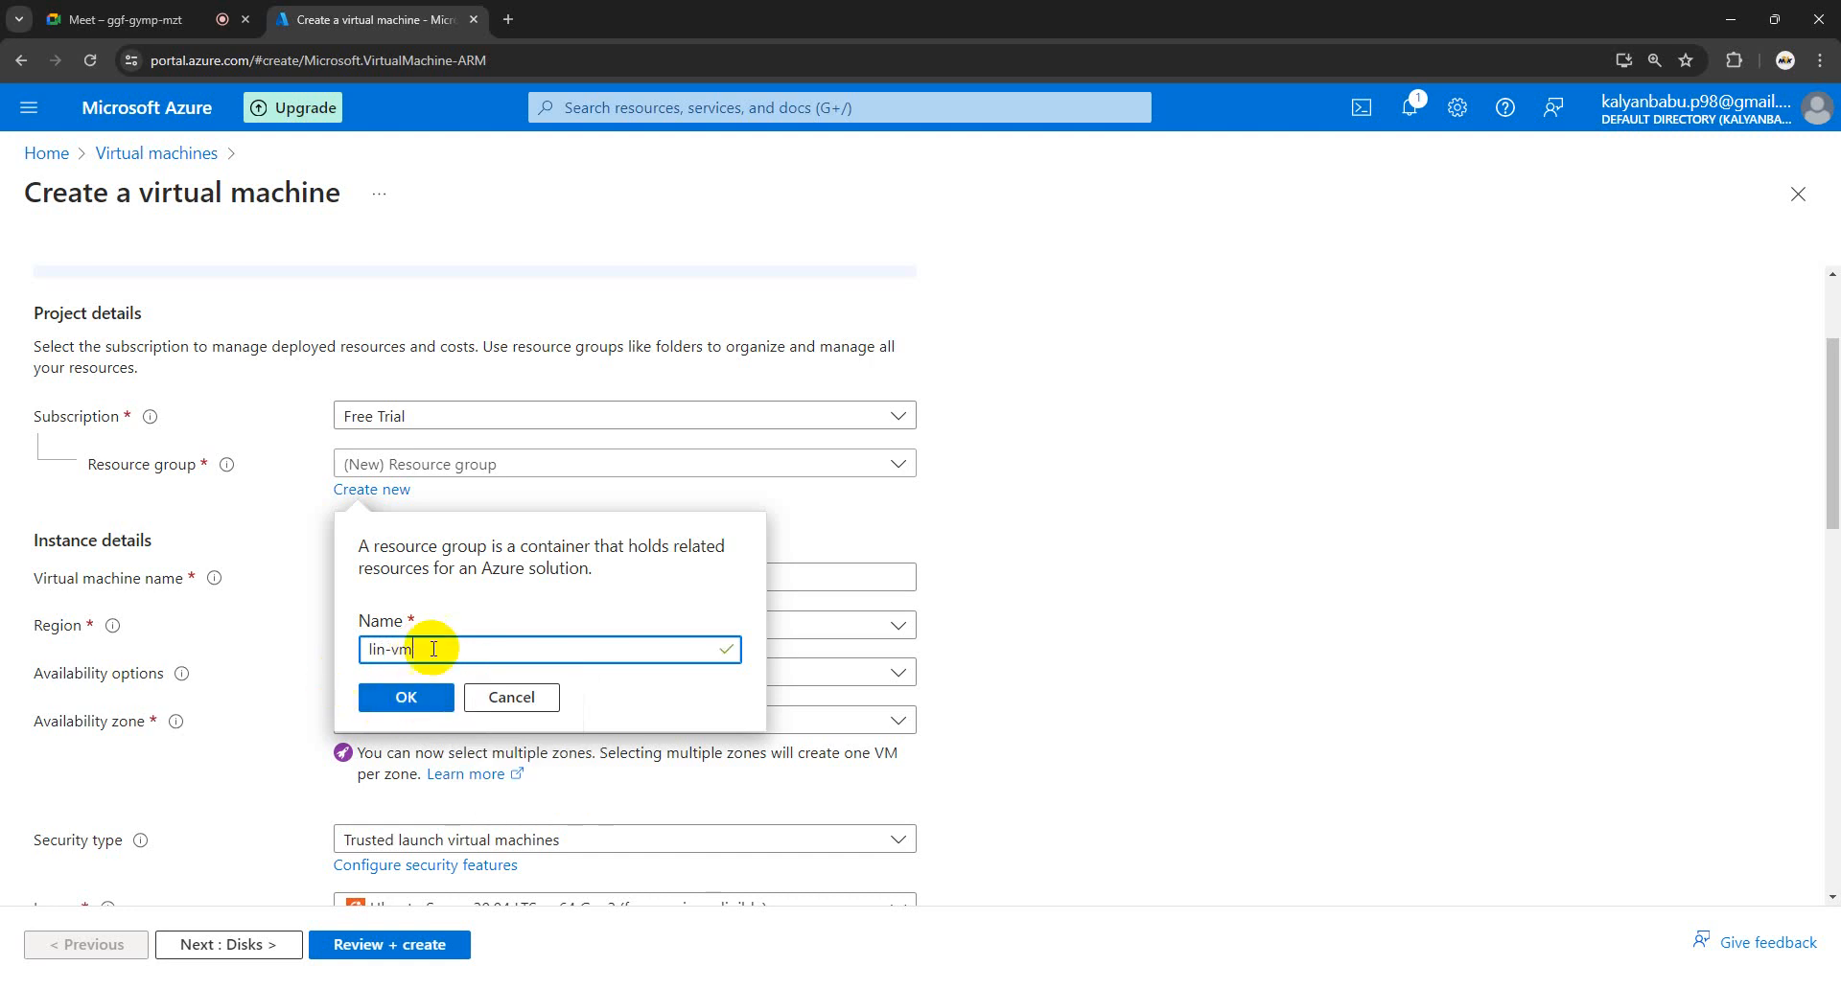
{"action": "left_click", "coordinate": [384, 651]}
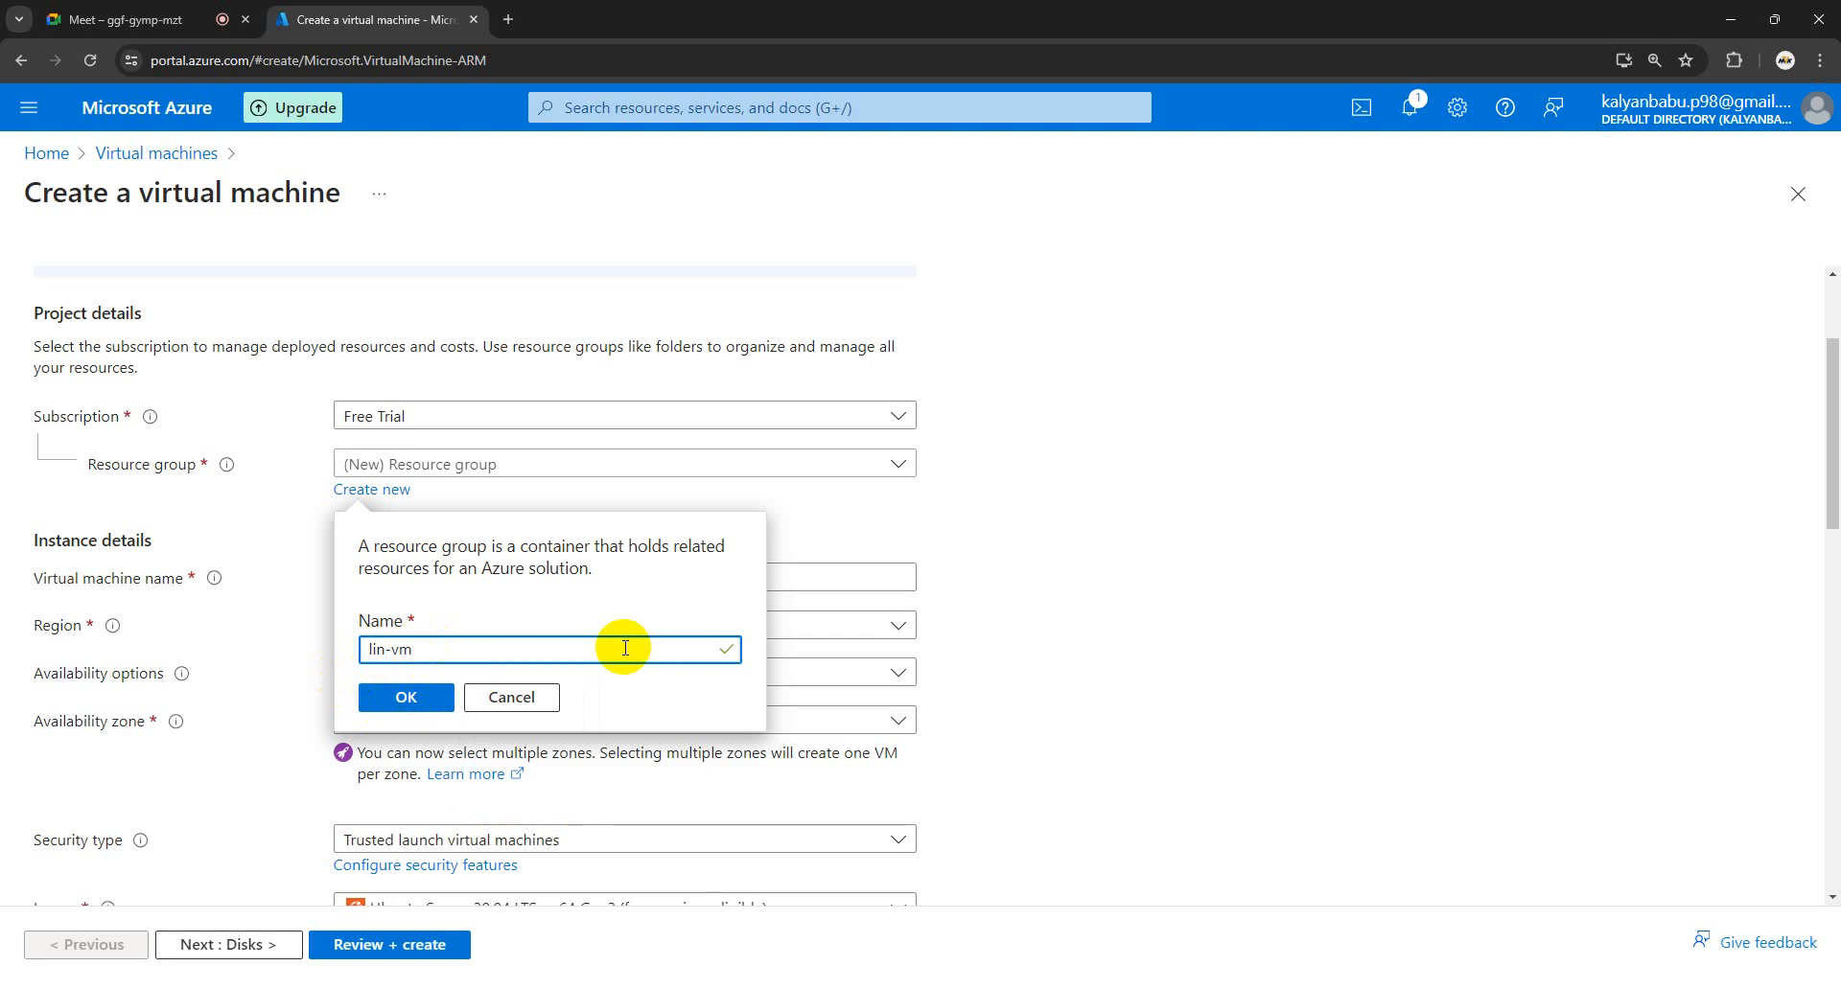
{"action": "left_click", "coordinate": [414, 702]}
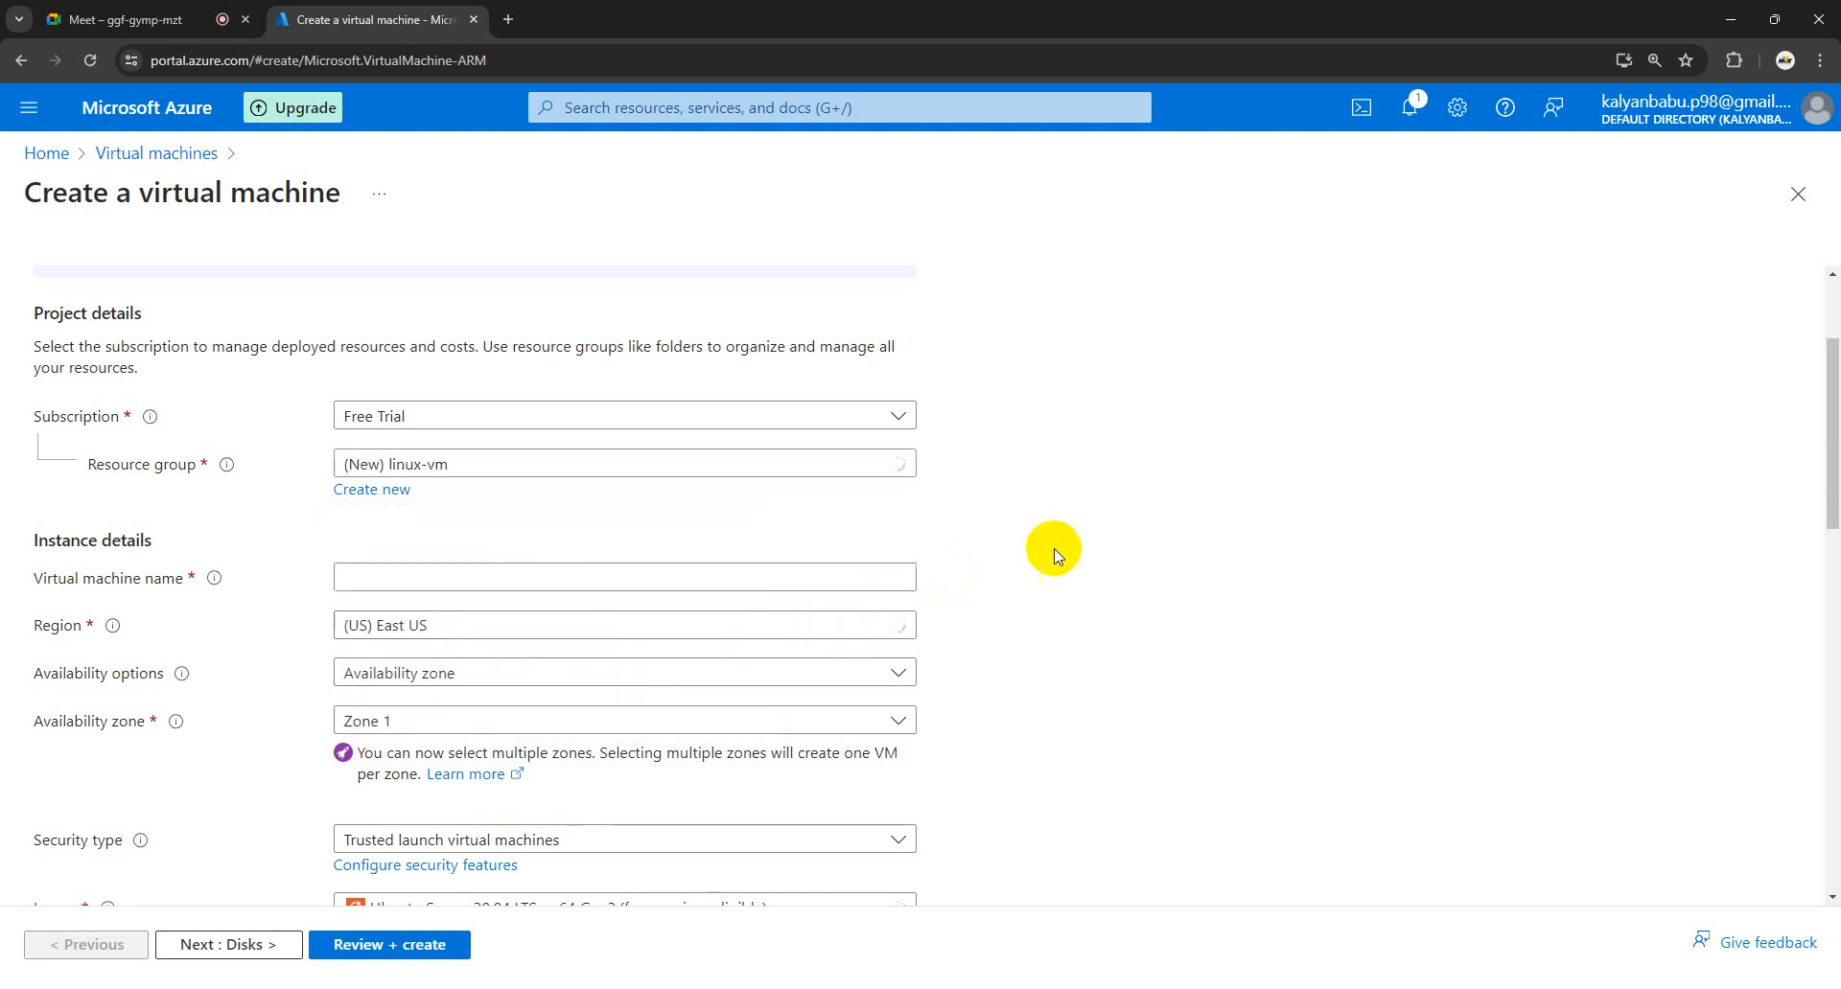
{"action": "scroll", "coordinate": [563, 541], "scroll_direction": "down", "scroll_amount": 1}
- Enter practice-lin-ap in the Virtual machine name field so it passes validation
{"action": "left_click", "coordinate": [444, 480]}
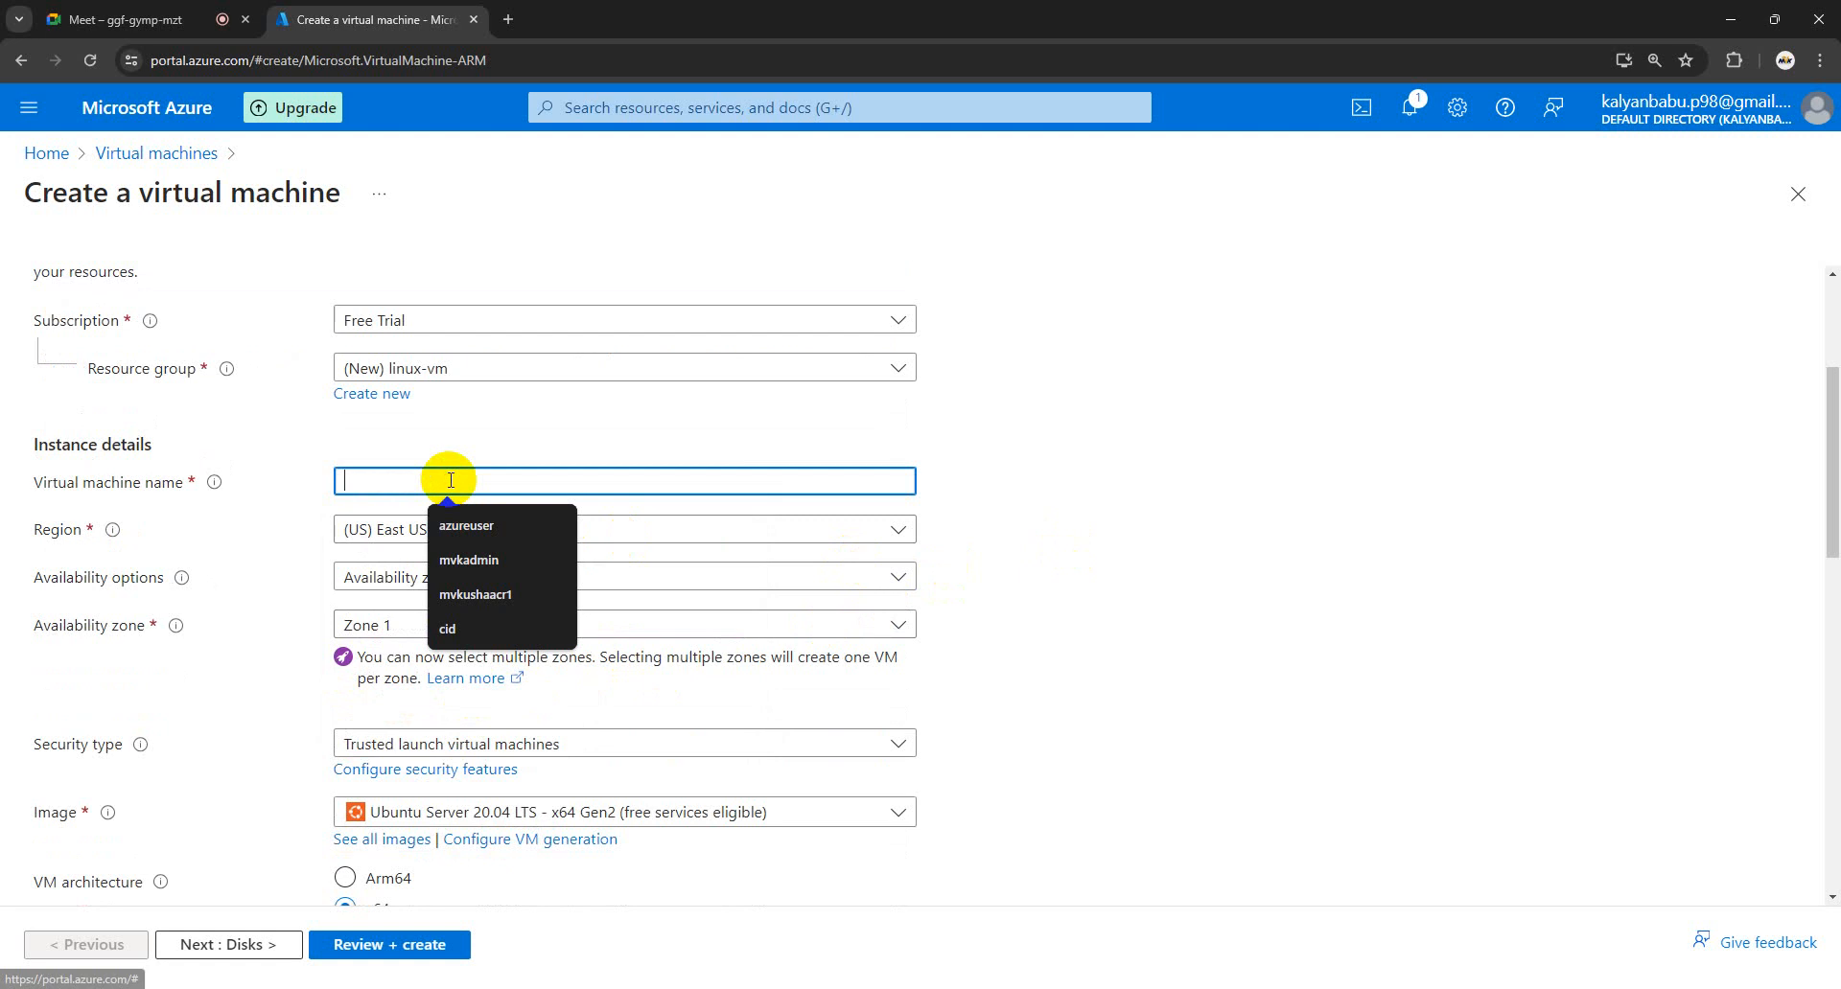
{"action": "mouse_move", "coordinate": [193, 486]}
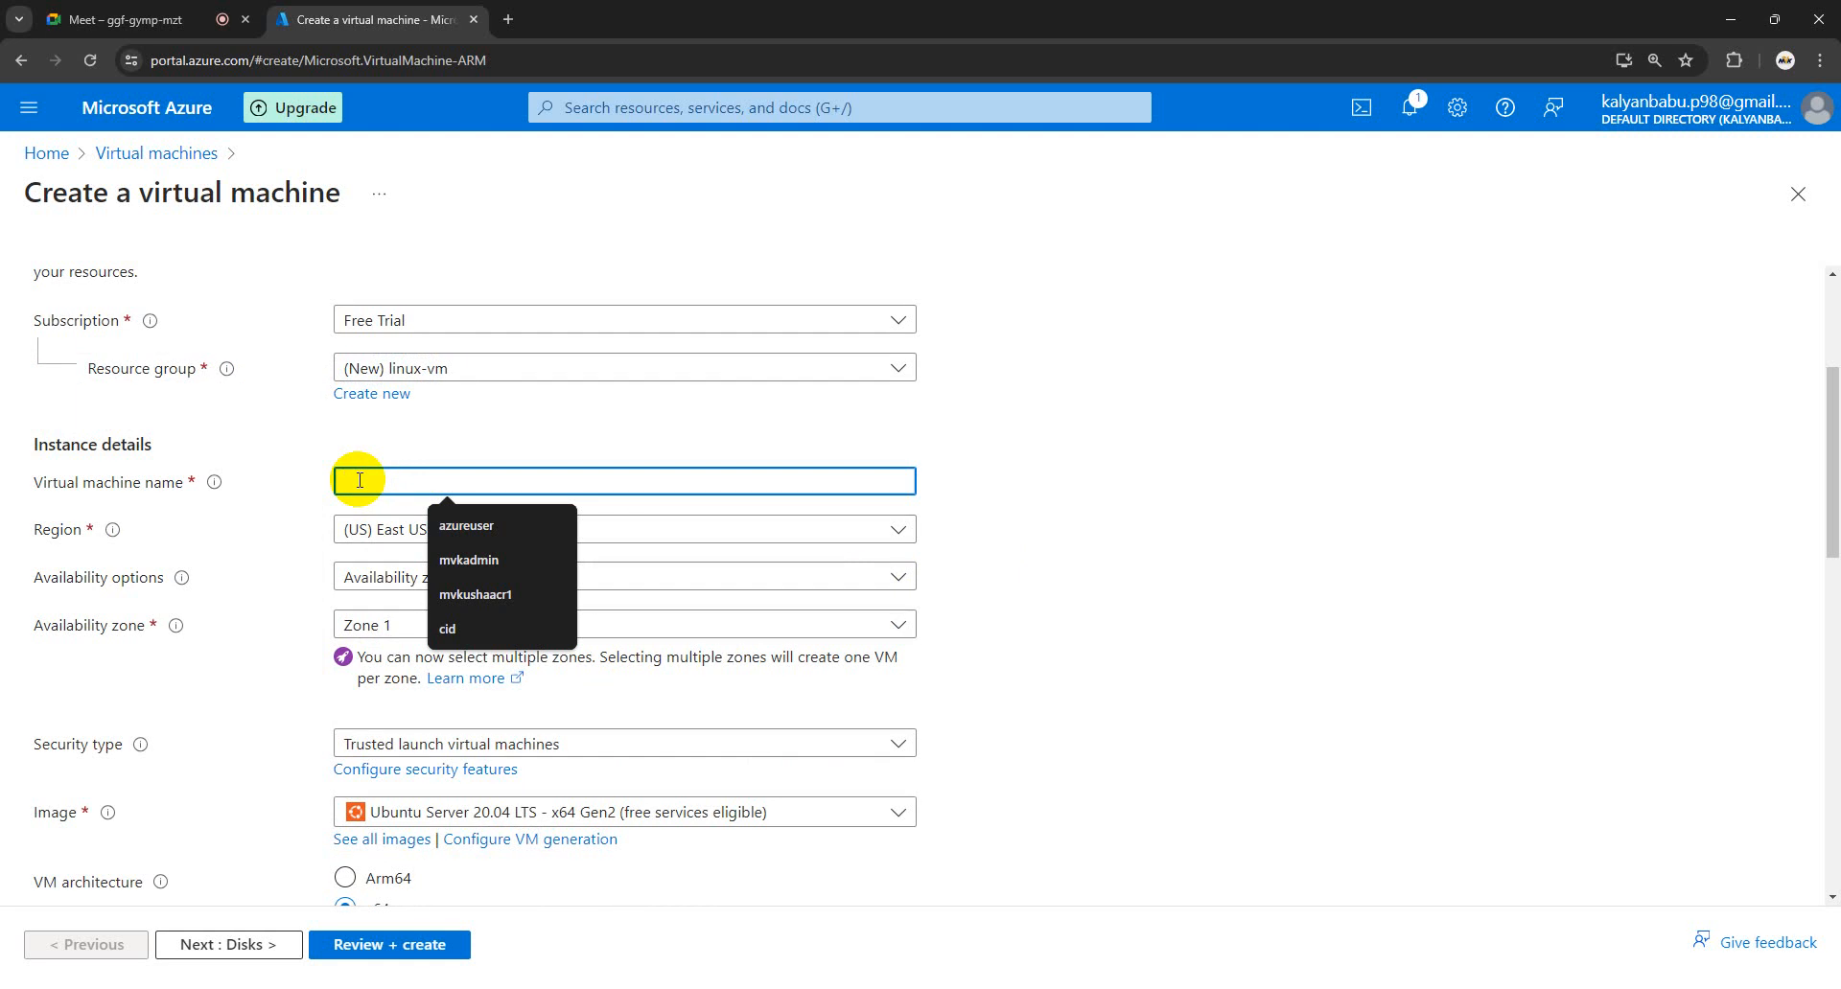
{"action": "type", "text": "practice-"}
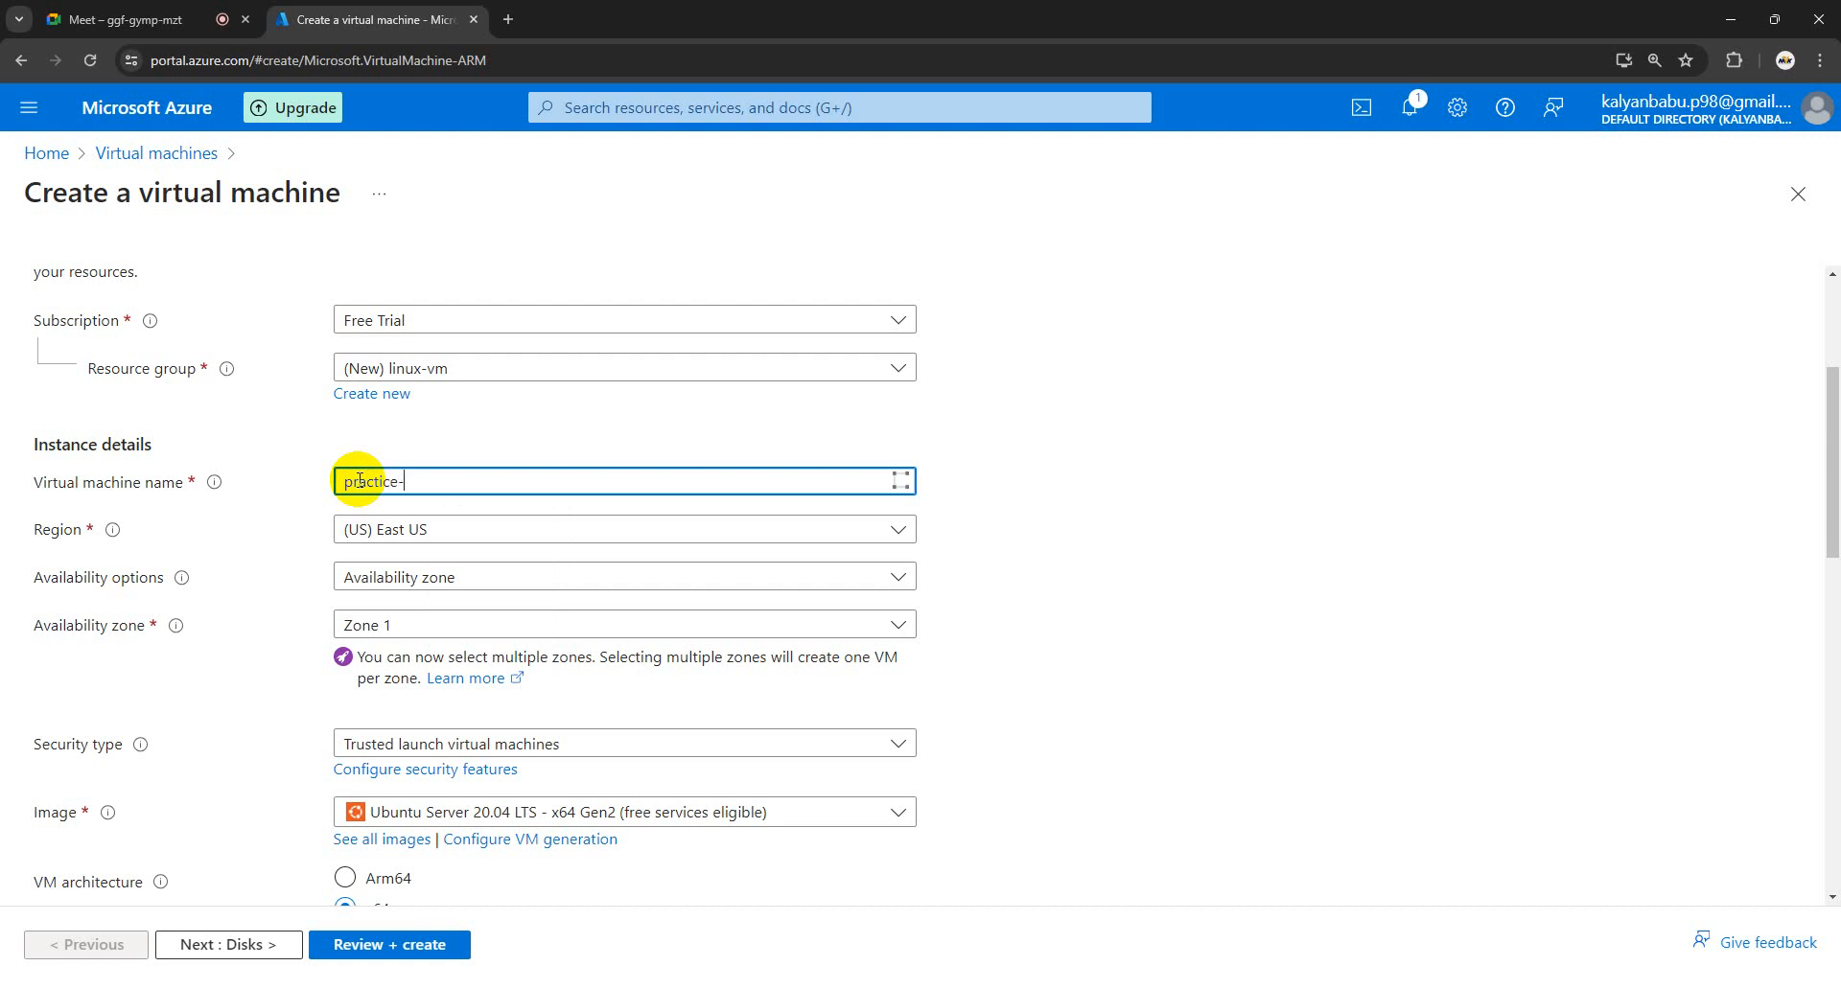
{"action": "type", "text": "lin"}
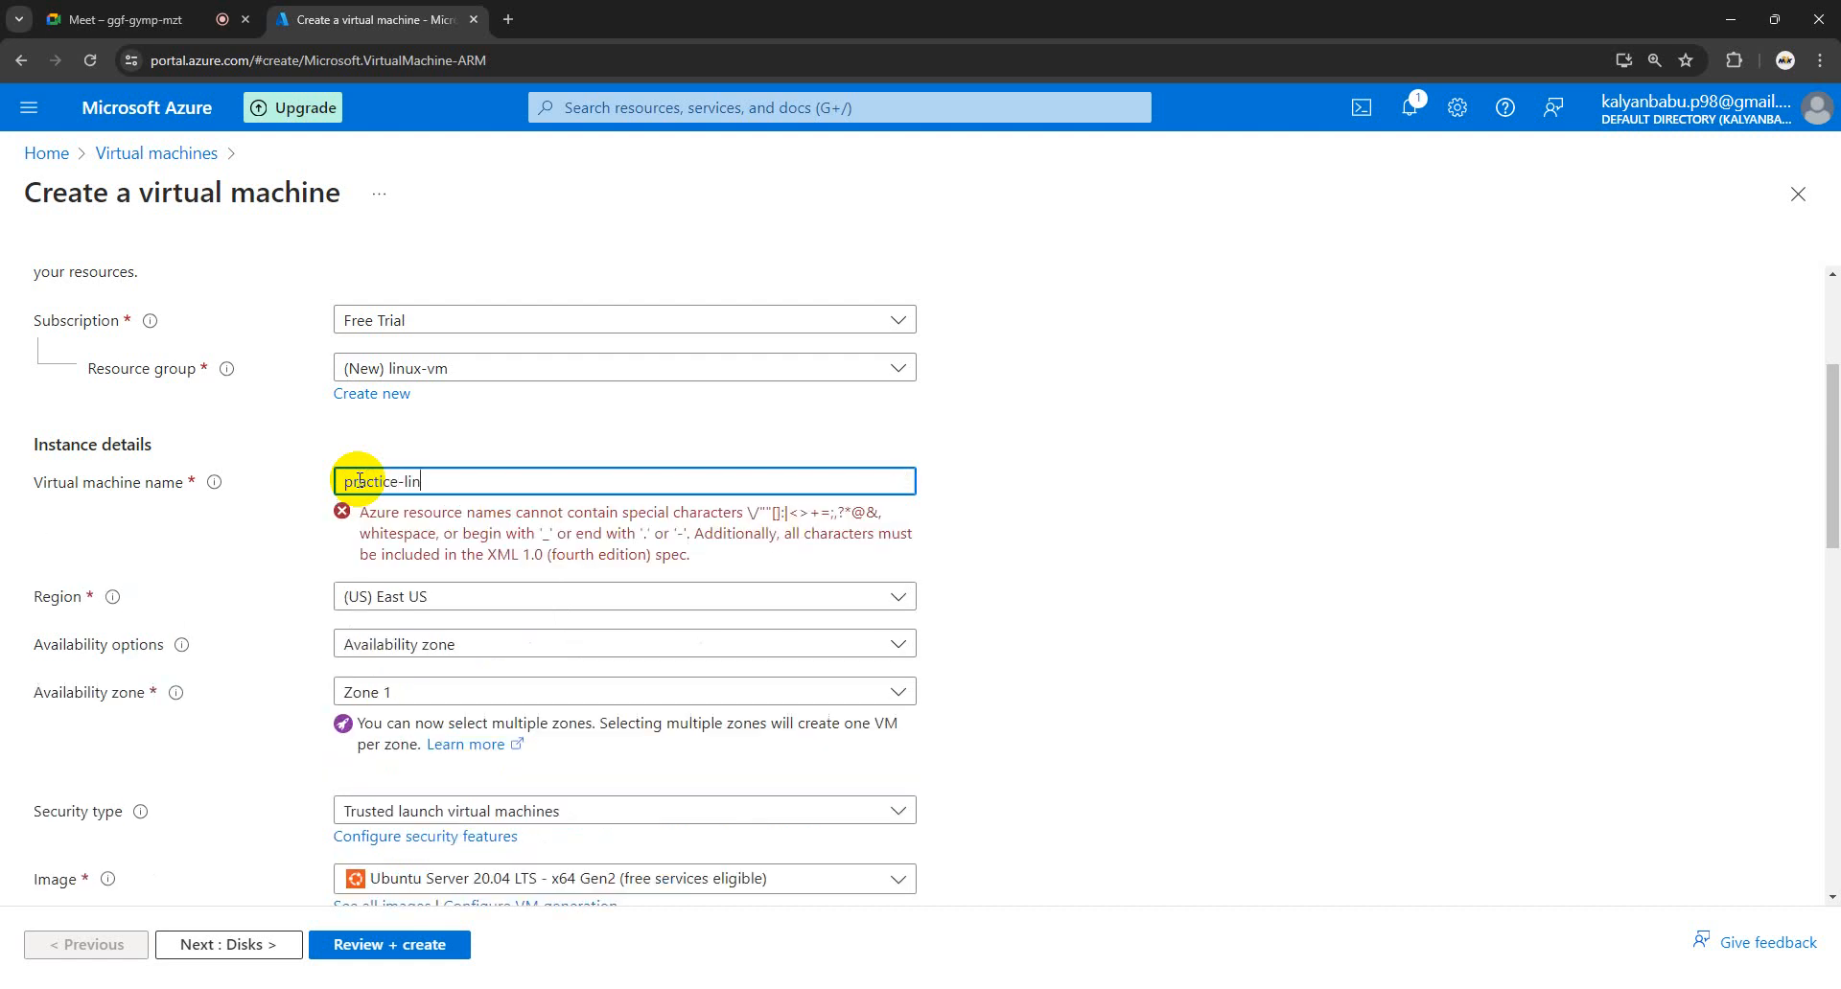
{"action": "type", "text": "-ap"}
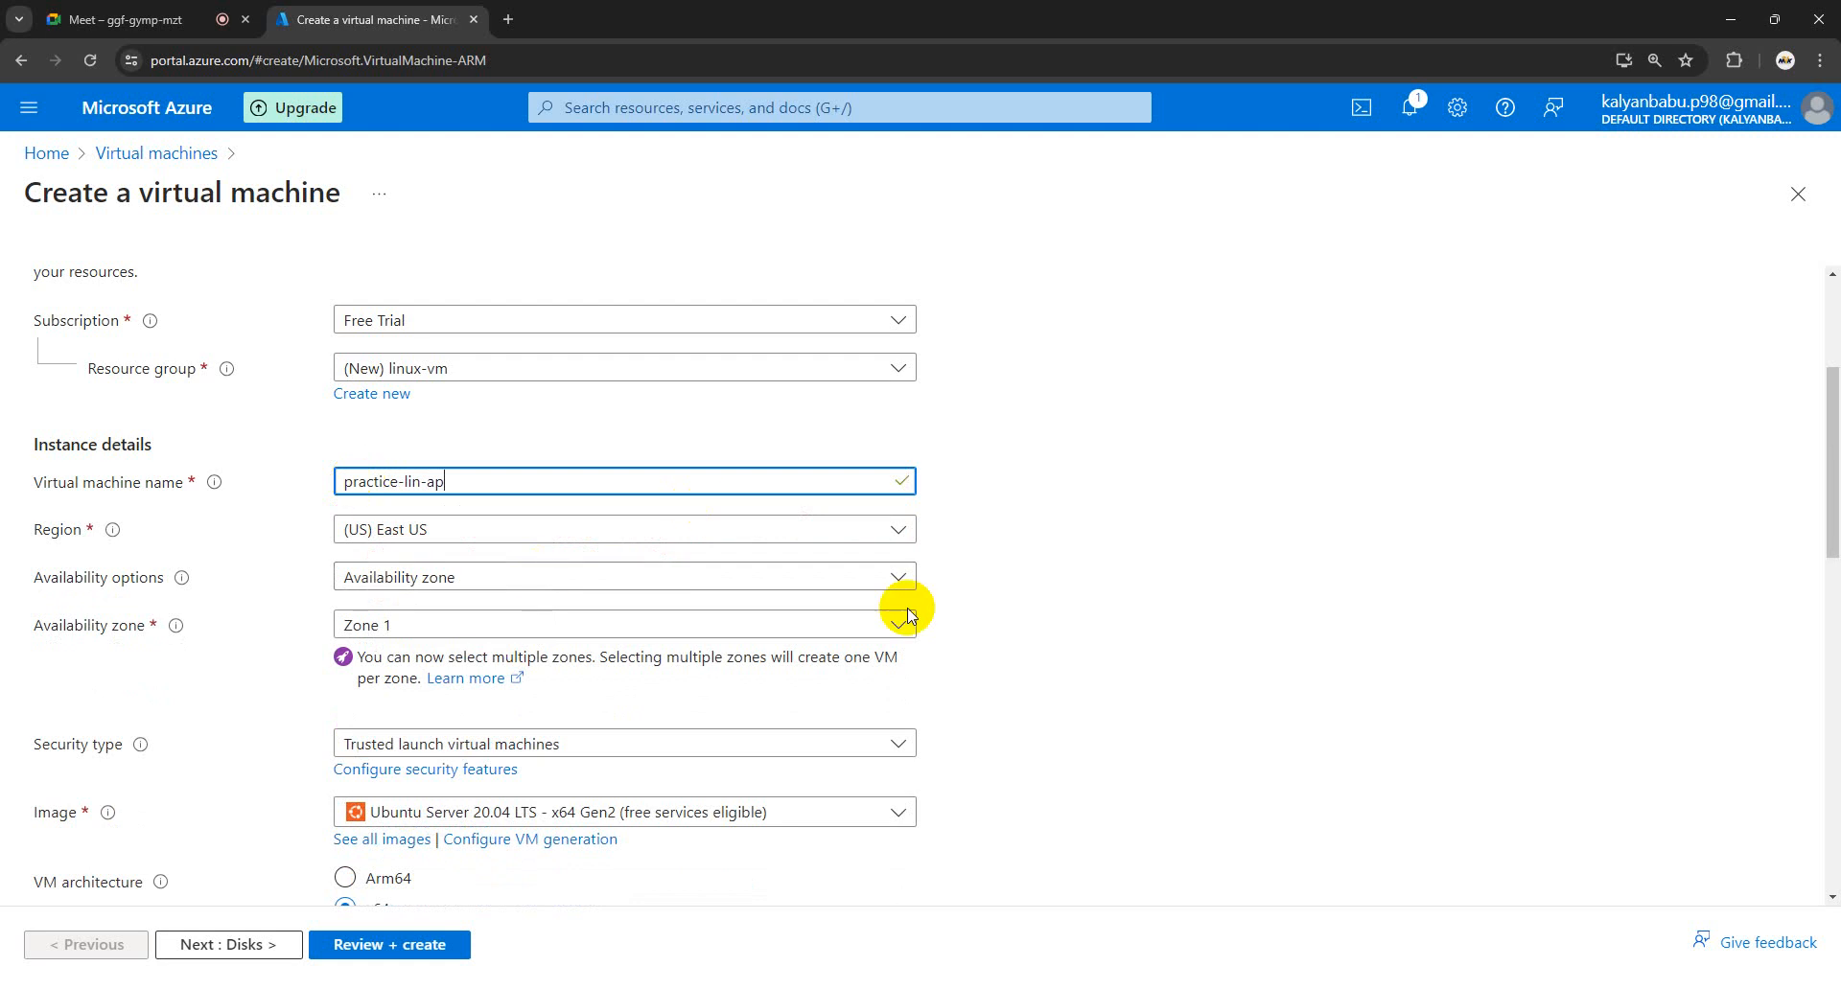
{"action": "left_click", "coordinate": [1274, 464]}
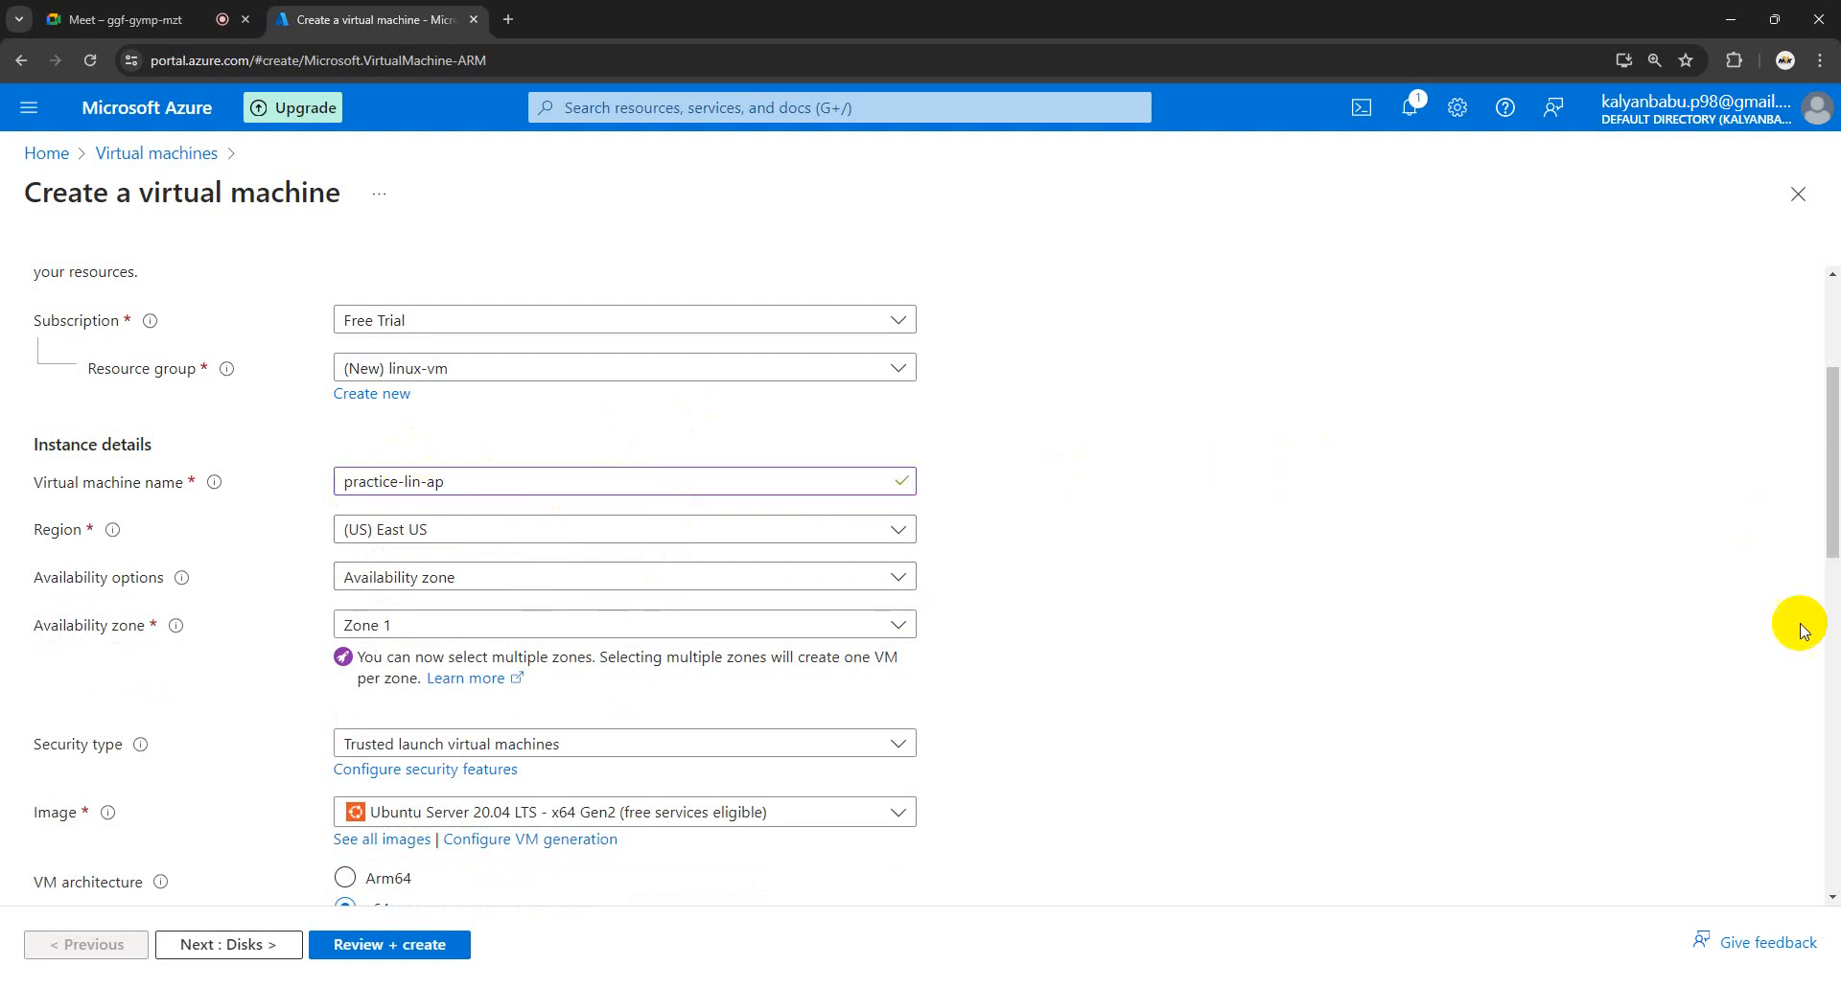
{"action": "scroll", "coordinate": [203, 489], "scroll_direction": "down", "scroll_amount": 1}
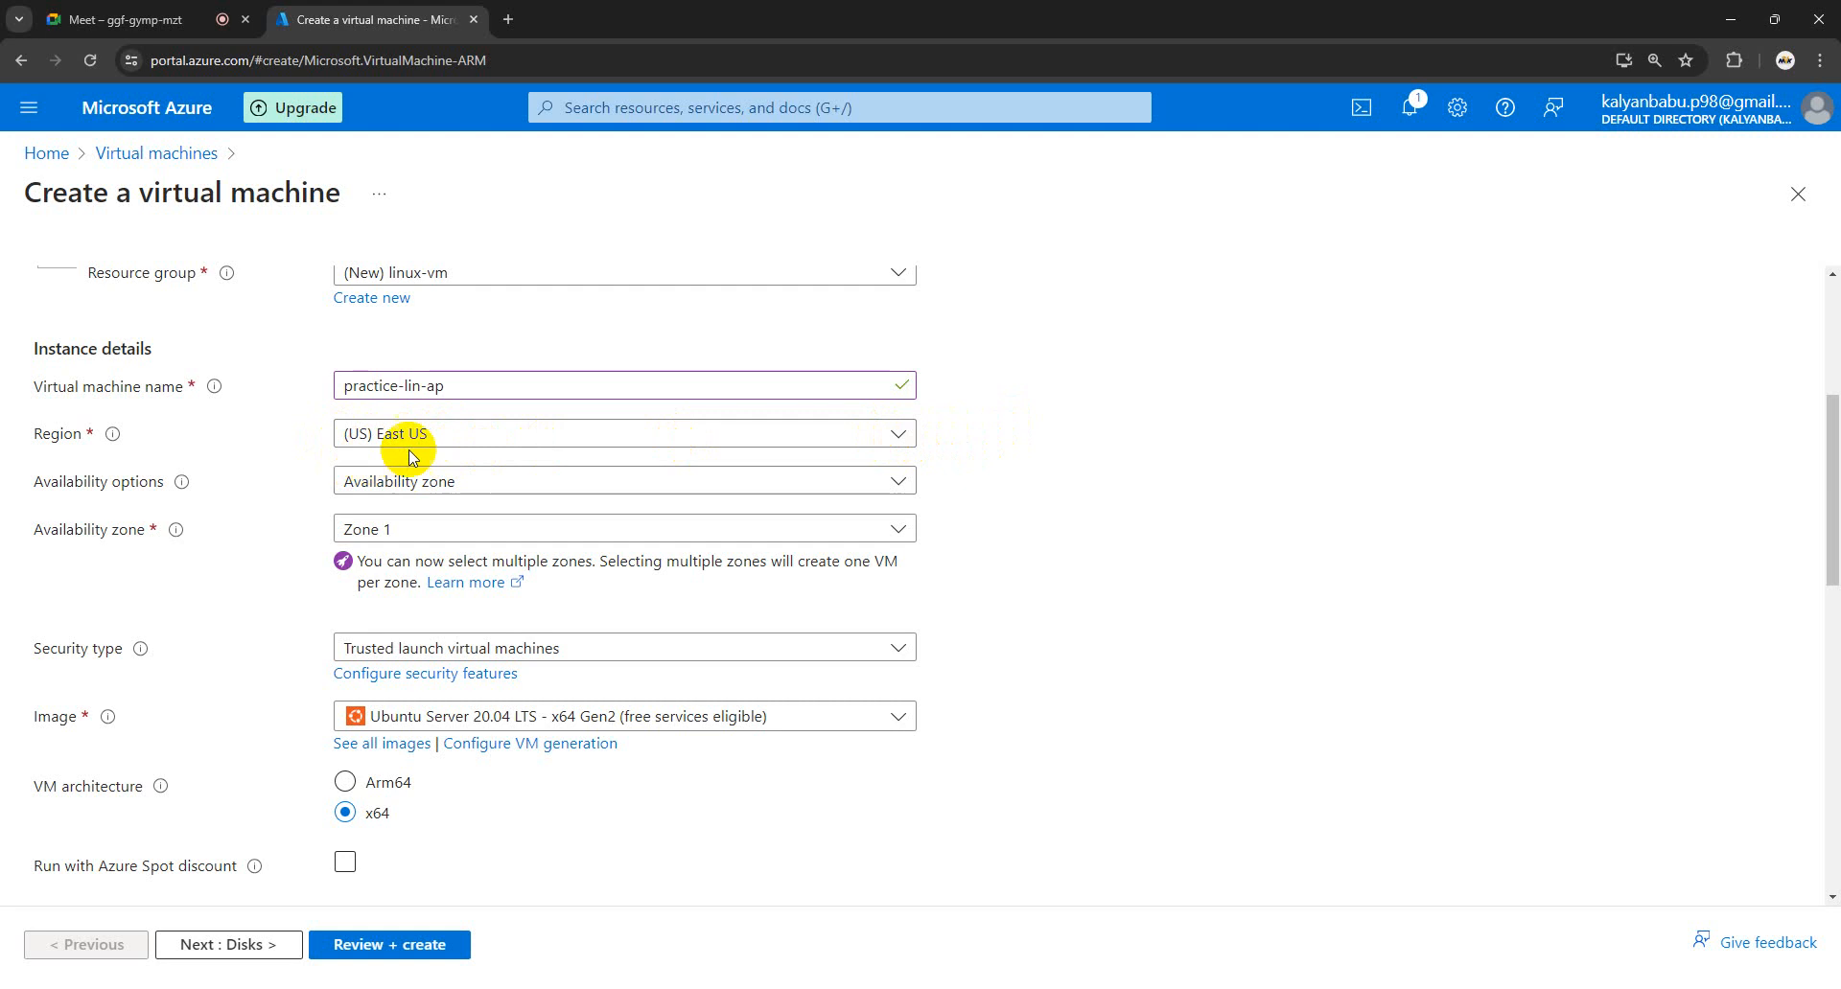
- Set availability to no infrastructure redundancy and security type to Standard
{"action": "left_click", "coordinate": [897, 485]}
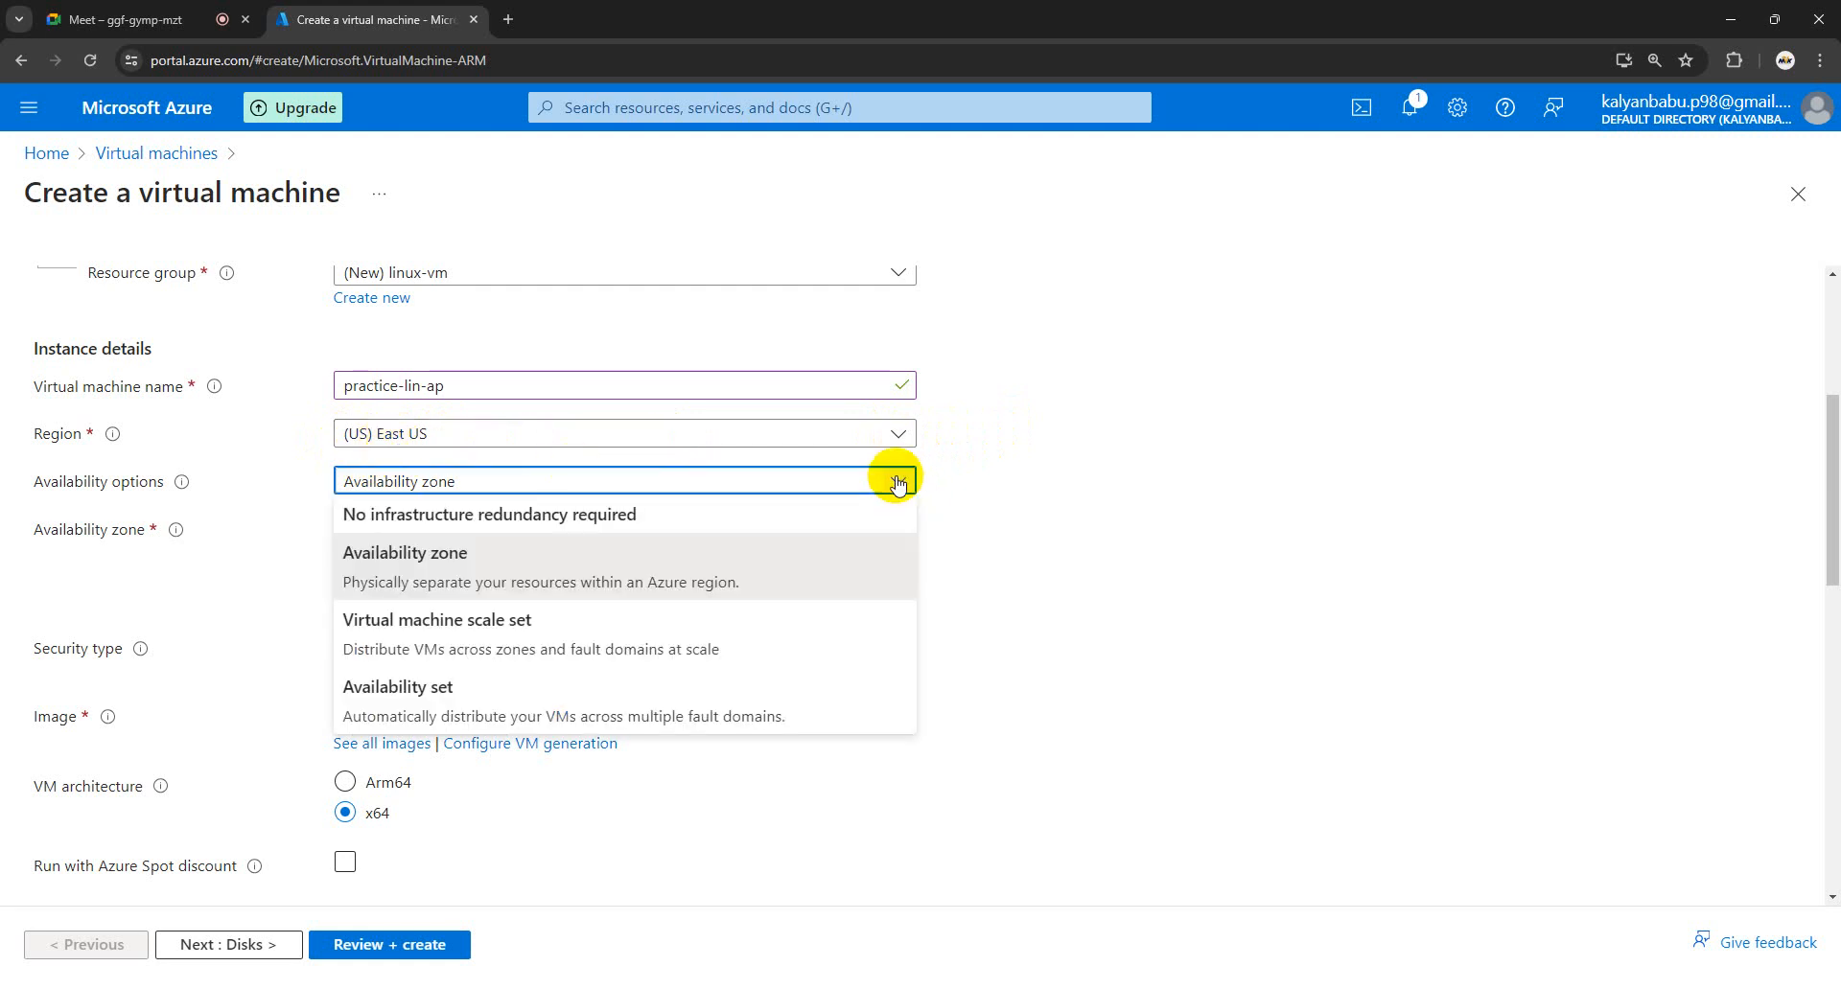
{"action": "left_click", "coordinate": [526, 517]}
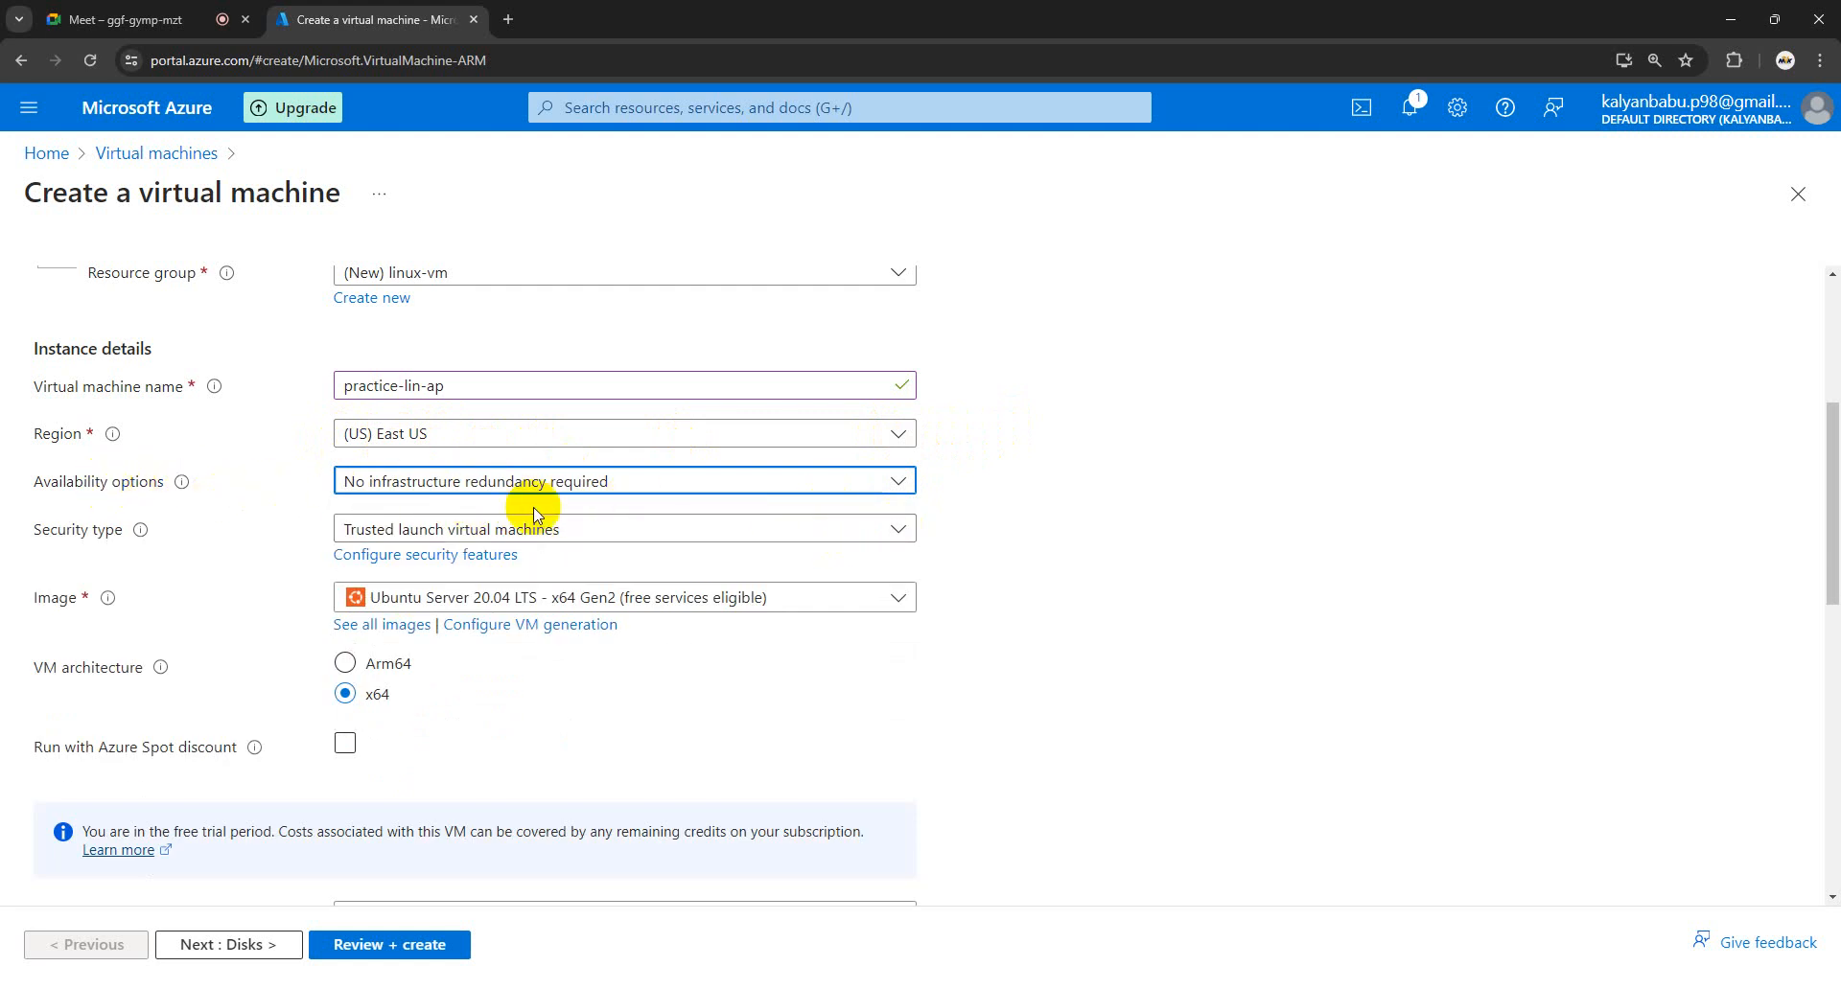
{"action": "scroll", "coordinate": [744, 526], "scroll_direction": "up", "scroll_amount": 3}
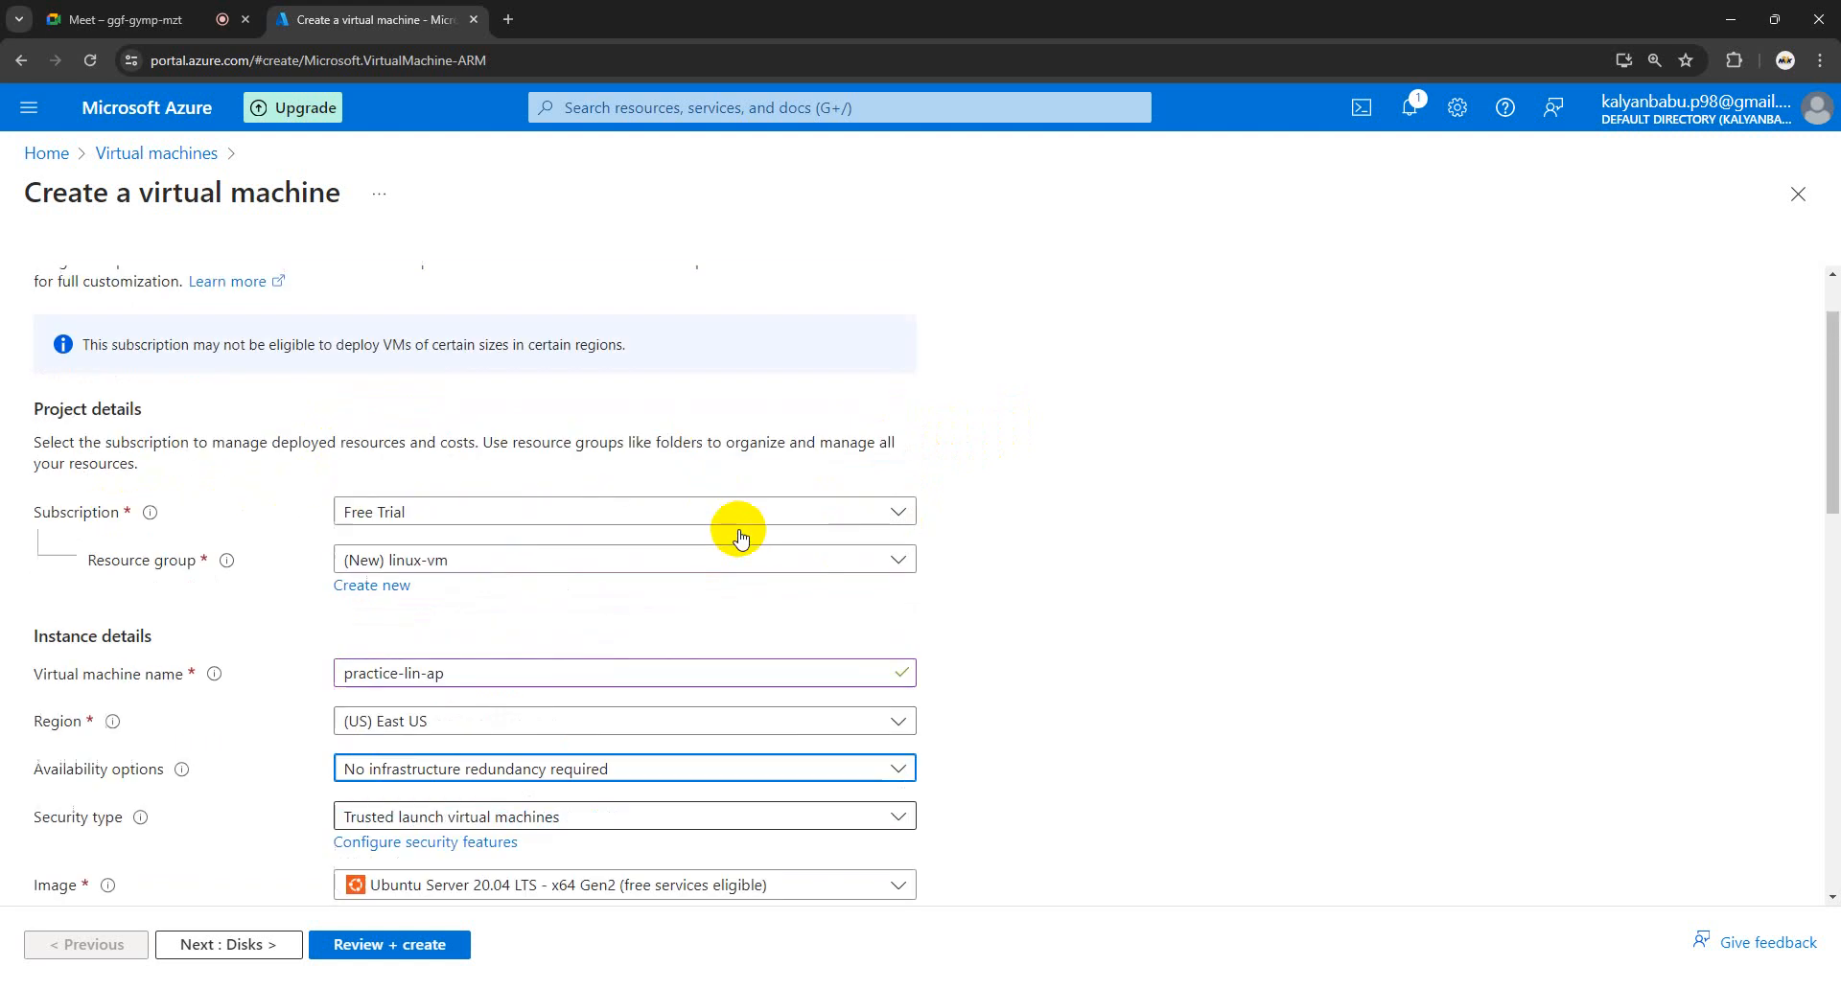
{"action": "scroll", "coordinate": [742, 570], "scroll_direction": "down", "scroll_amount": 3}
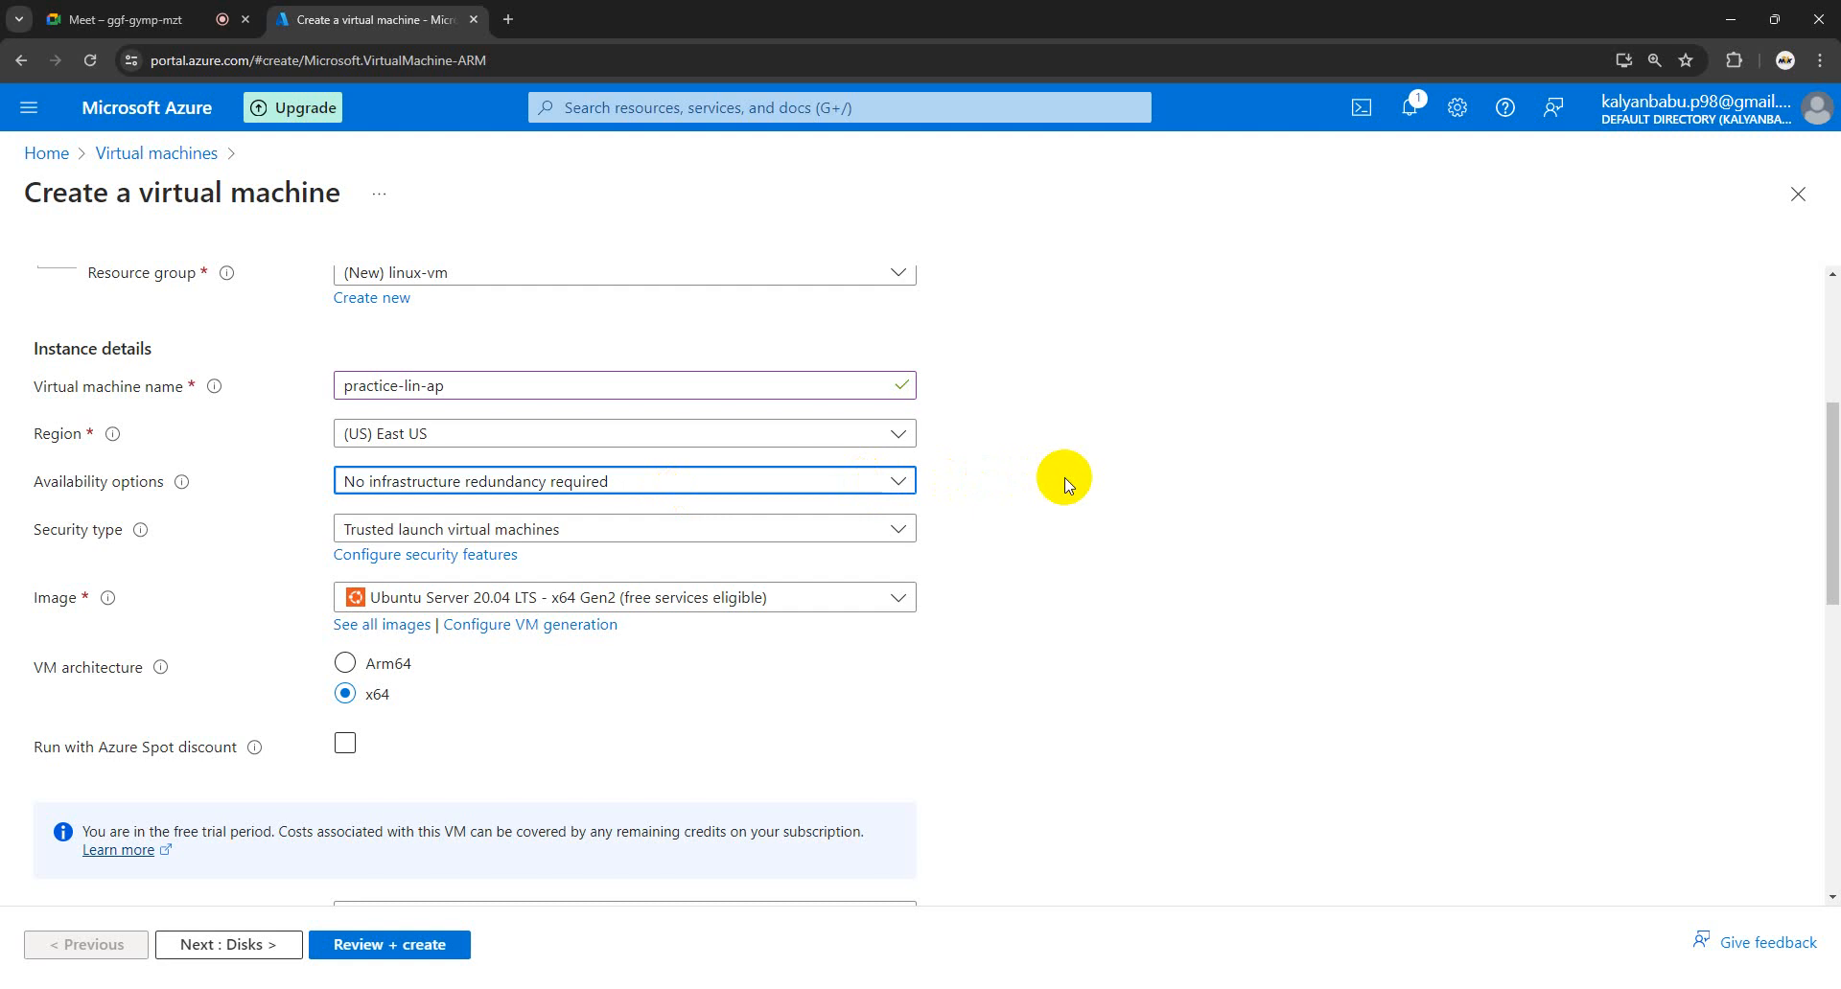
{"action": "left_click", "coordinate": [901, 535]}
{"action": "left_click", "coordinate": [491, 573]}
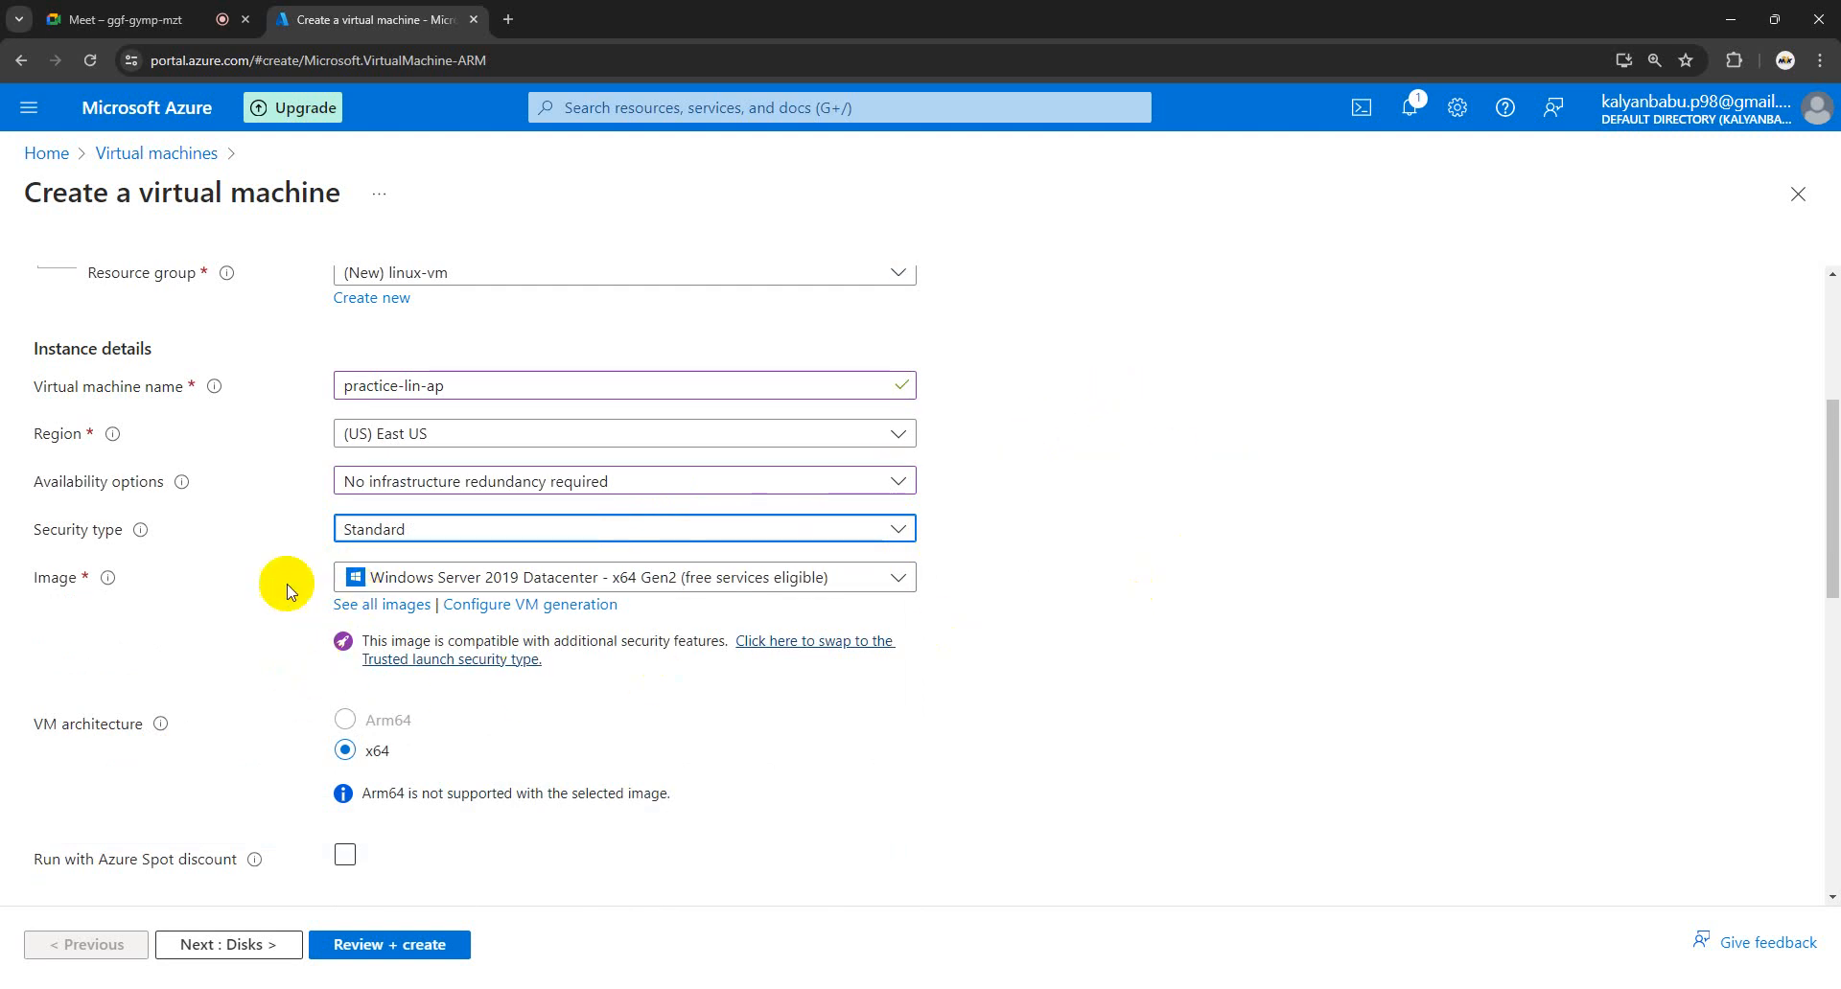
- Pick Ubuntu Server 20.04 LTS - x64 Gen2 from the Image list, replacing Windows Server 2019 Datacenter
{"action": "left_click", "coordinate": [45, 581]}
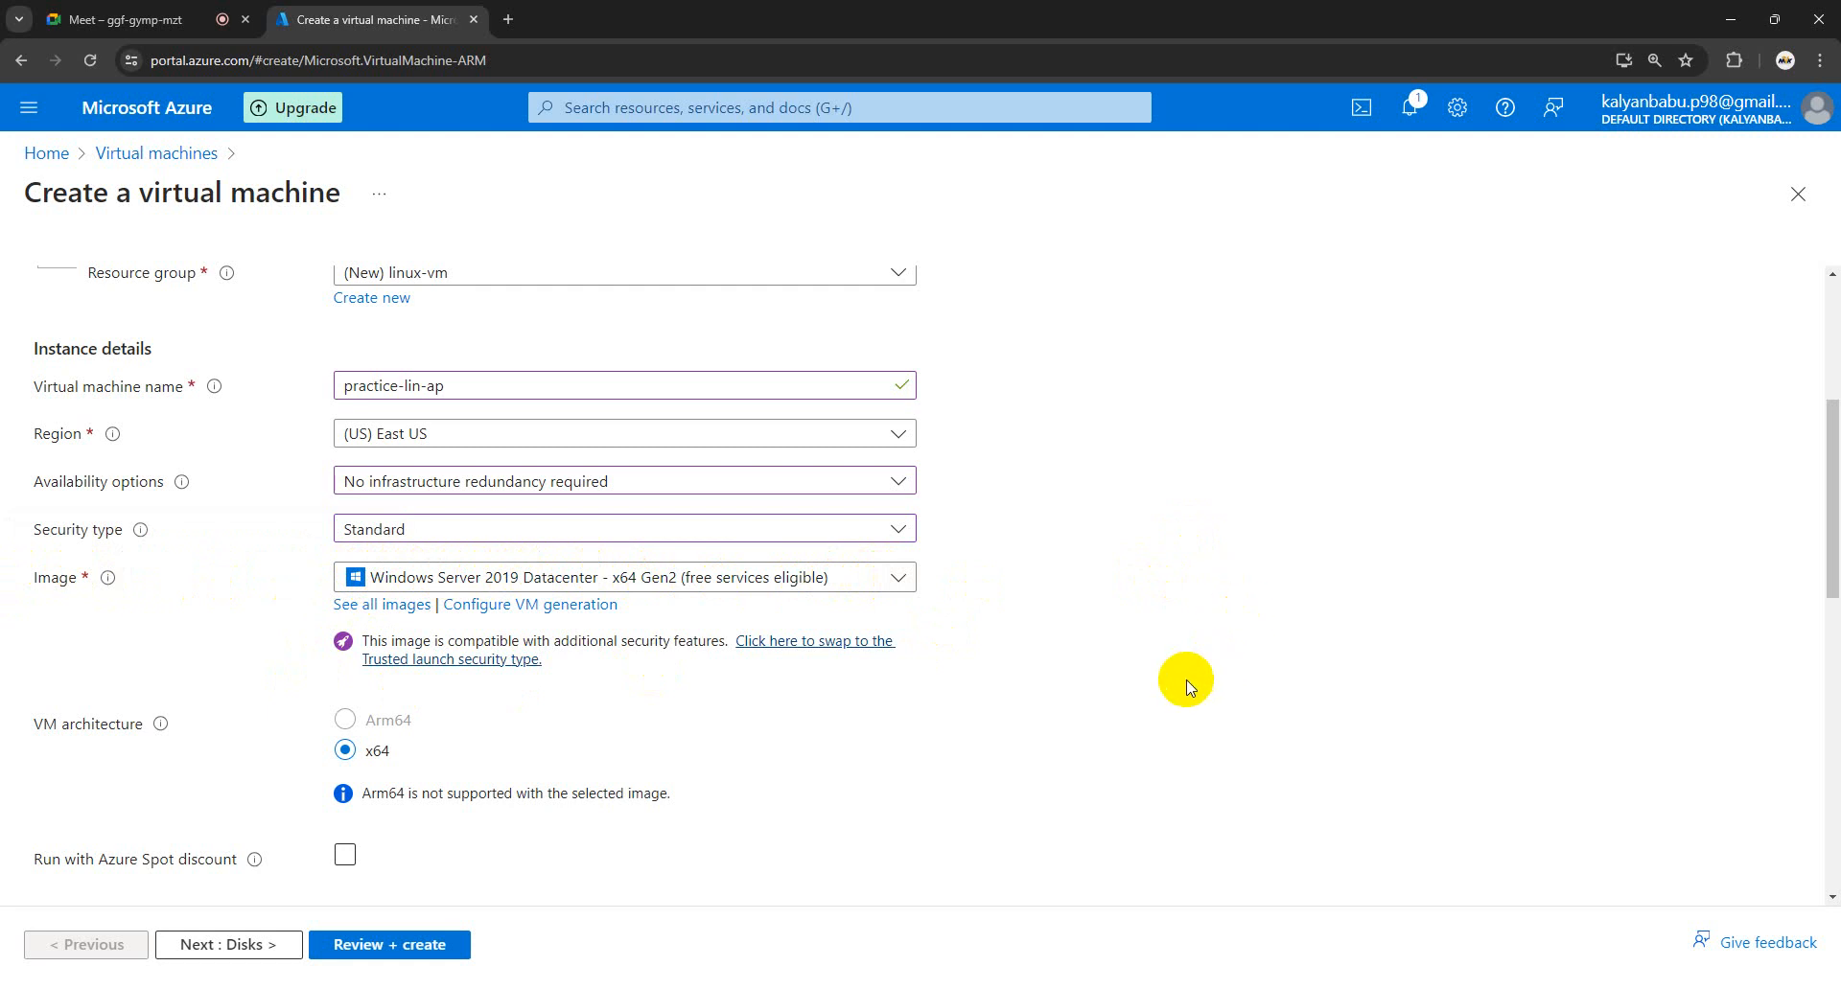
{"action": "left_click", "coordinate": [899, 579]}
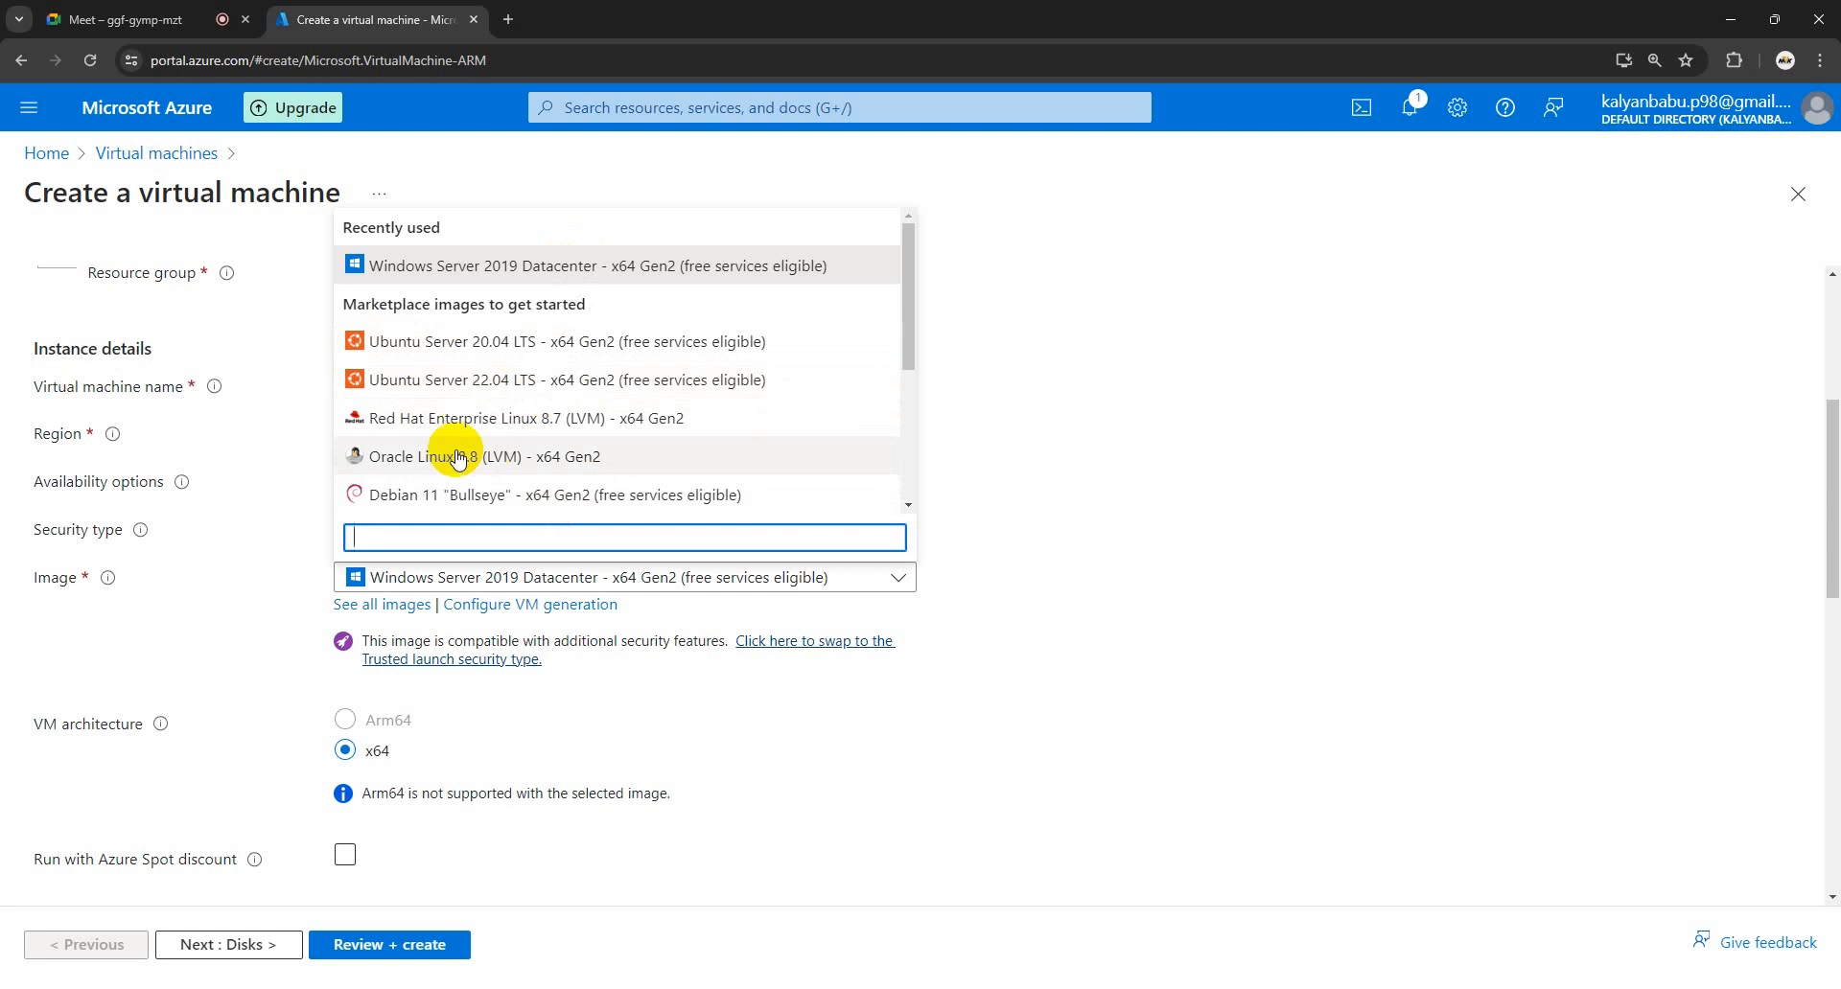
{"action": "scroll", "coordinate": [527, 445], "scroll_direction": "down", "scroll_amount": 2}
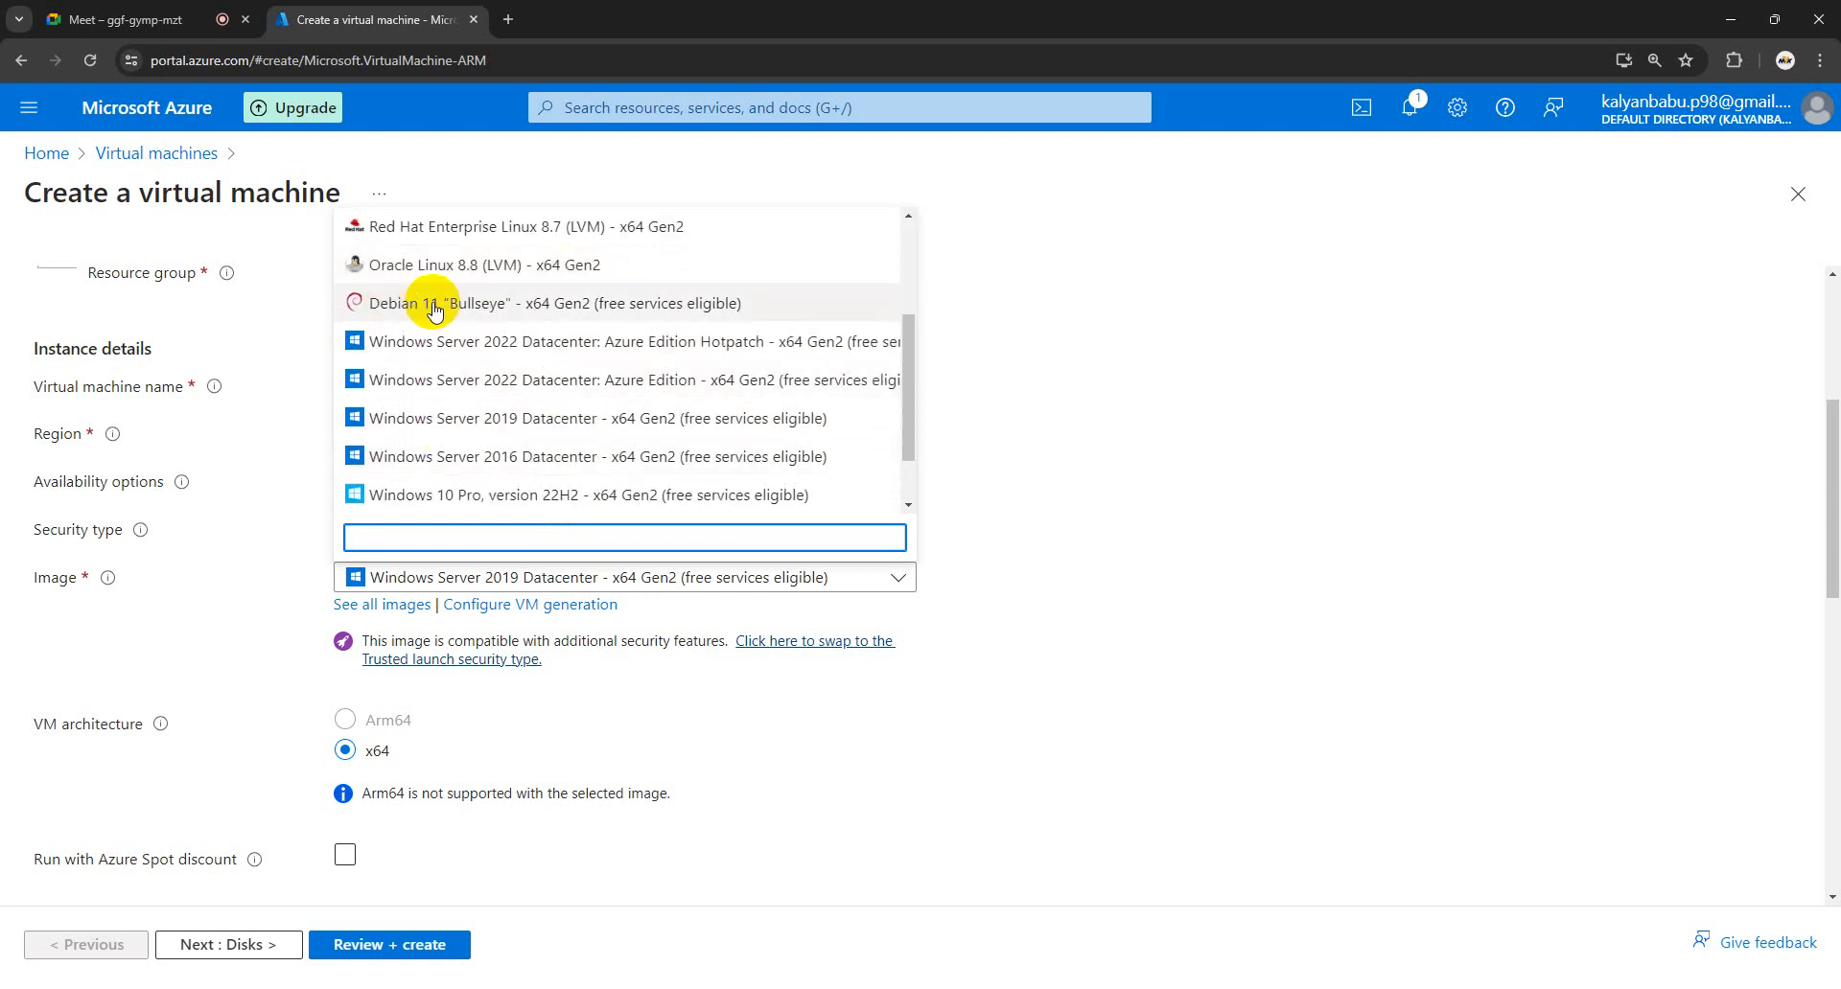
{"action": "scroll", "coordinate": [530, 393], "scroll_direction": "up", "scroll_amount": 2}
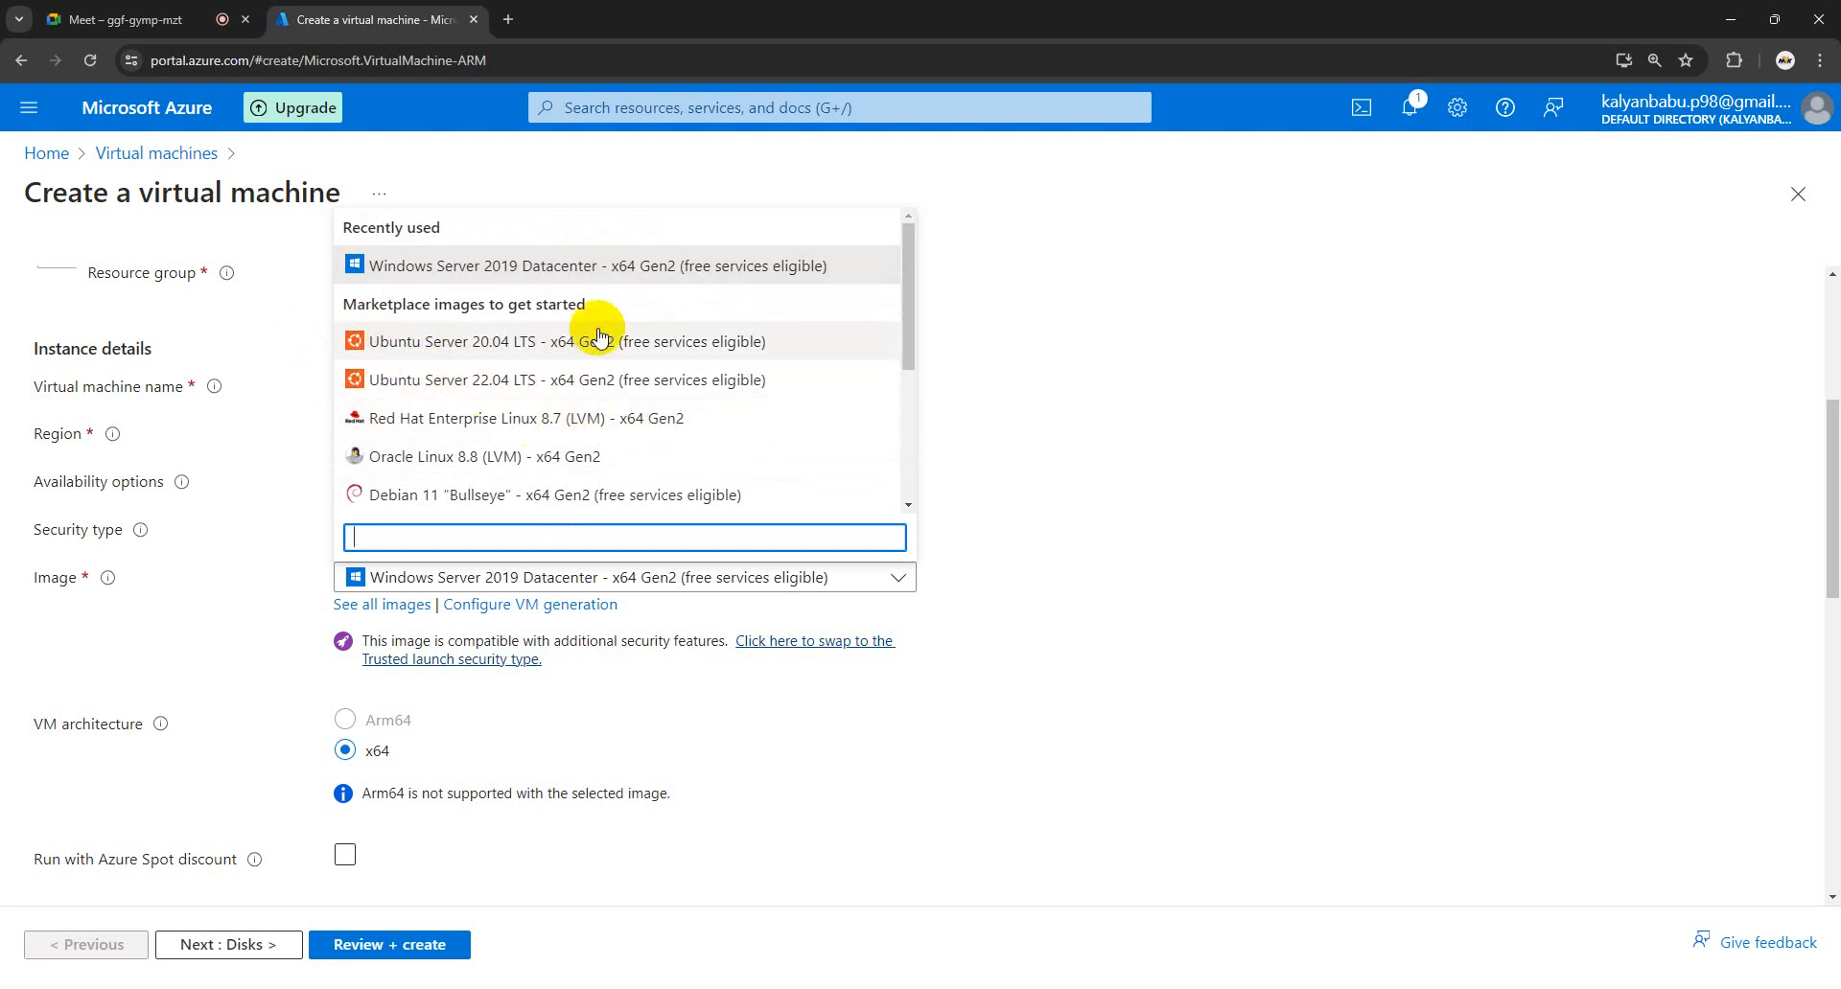
{"action": "left_click", "coordinate": [1425, 374]}
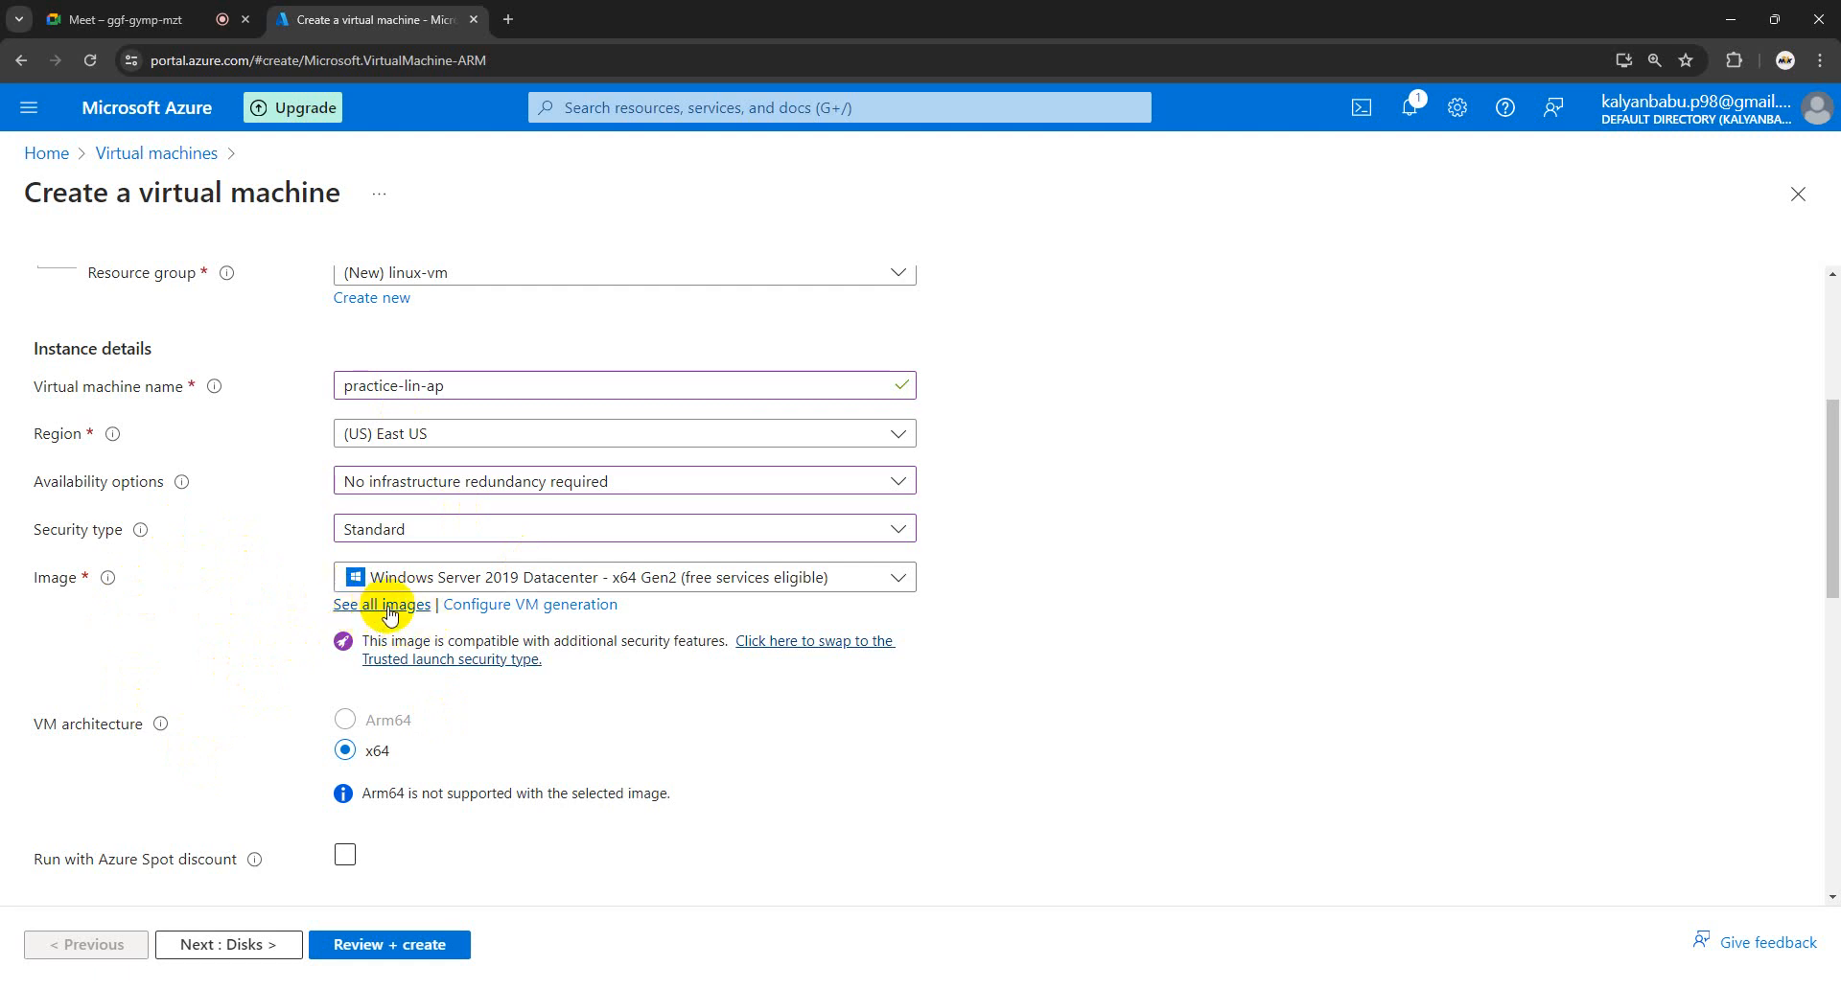
{"action": "left_click", "coordinate": [899, 578]}
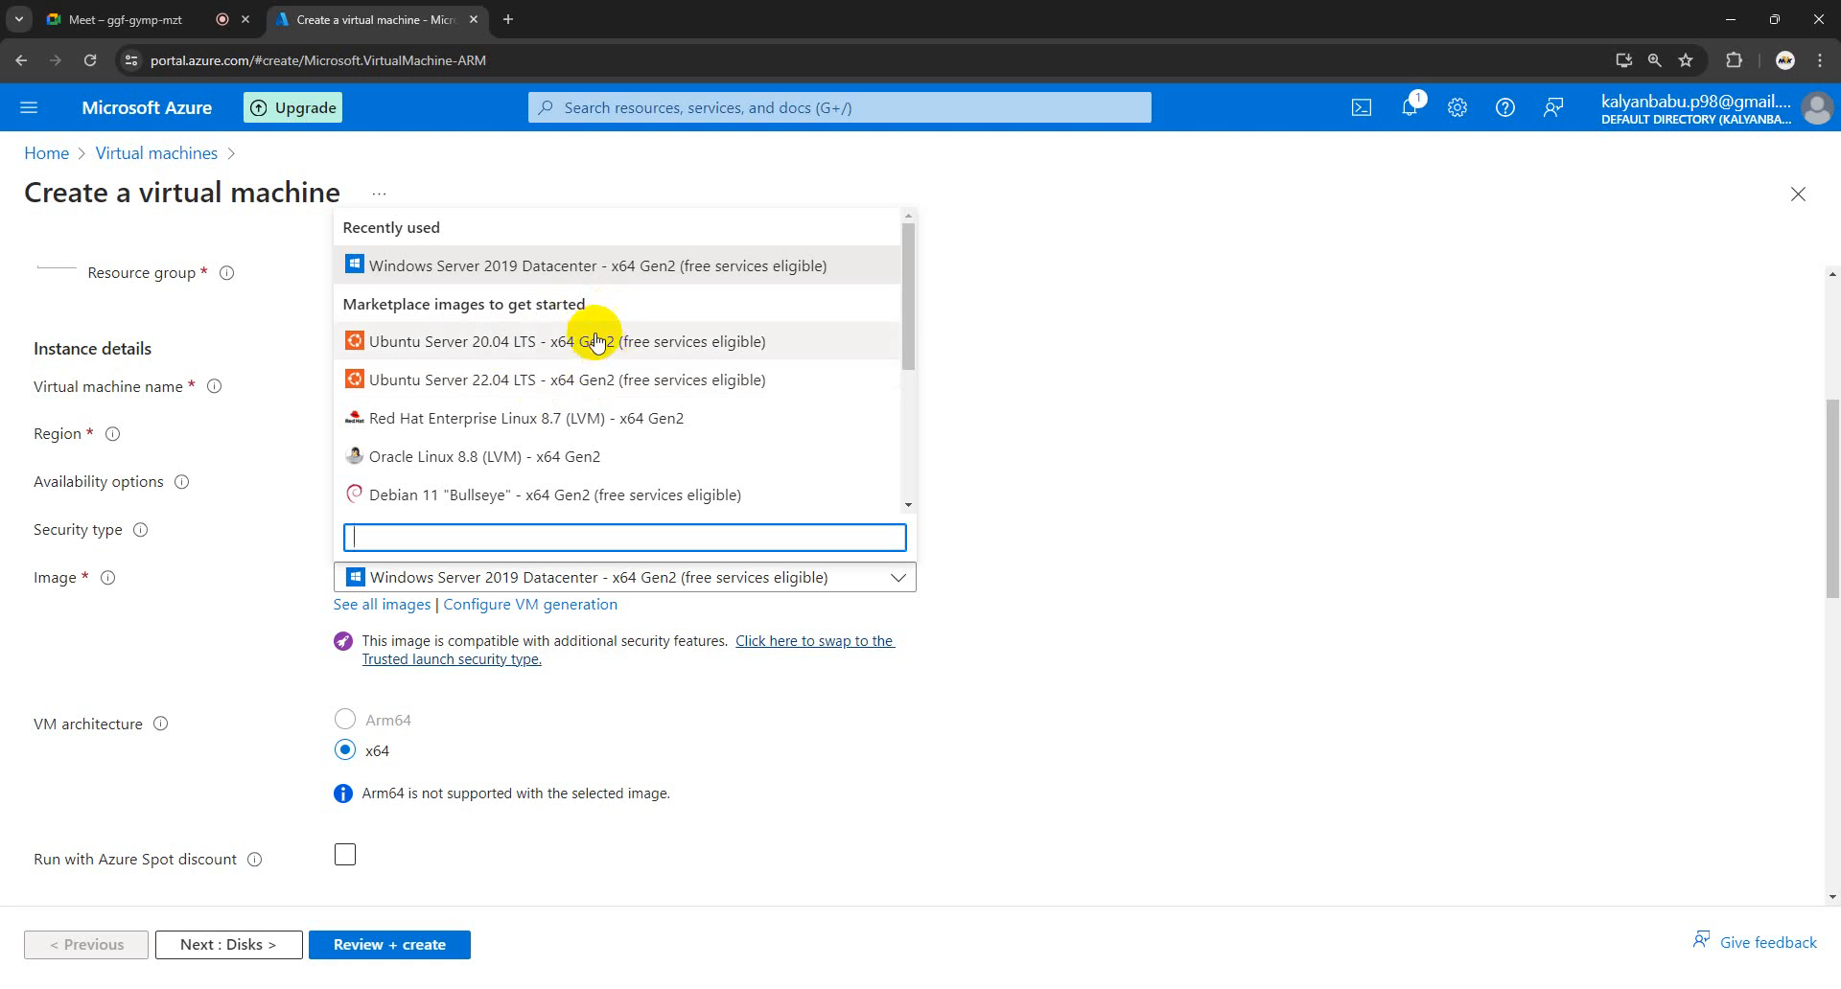
{"action": "left_click", "coordinate": [560, 346]}
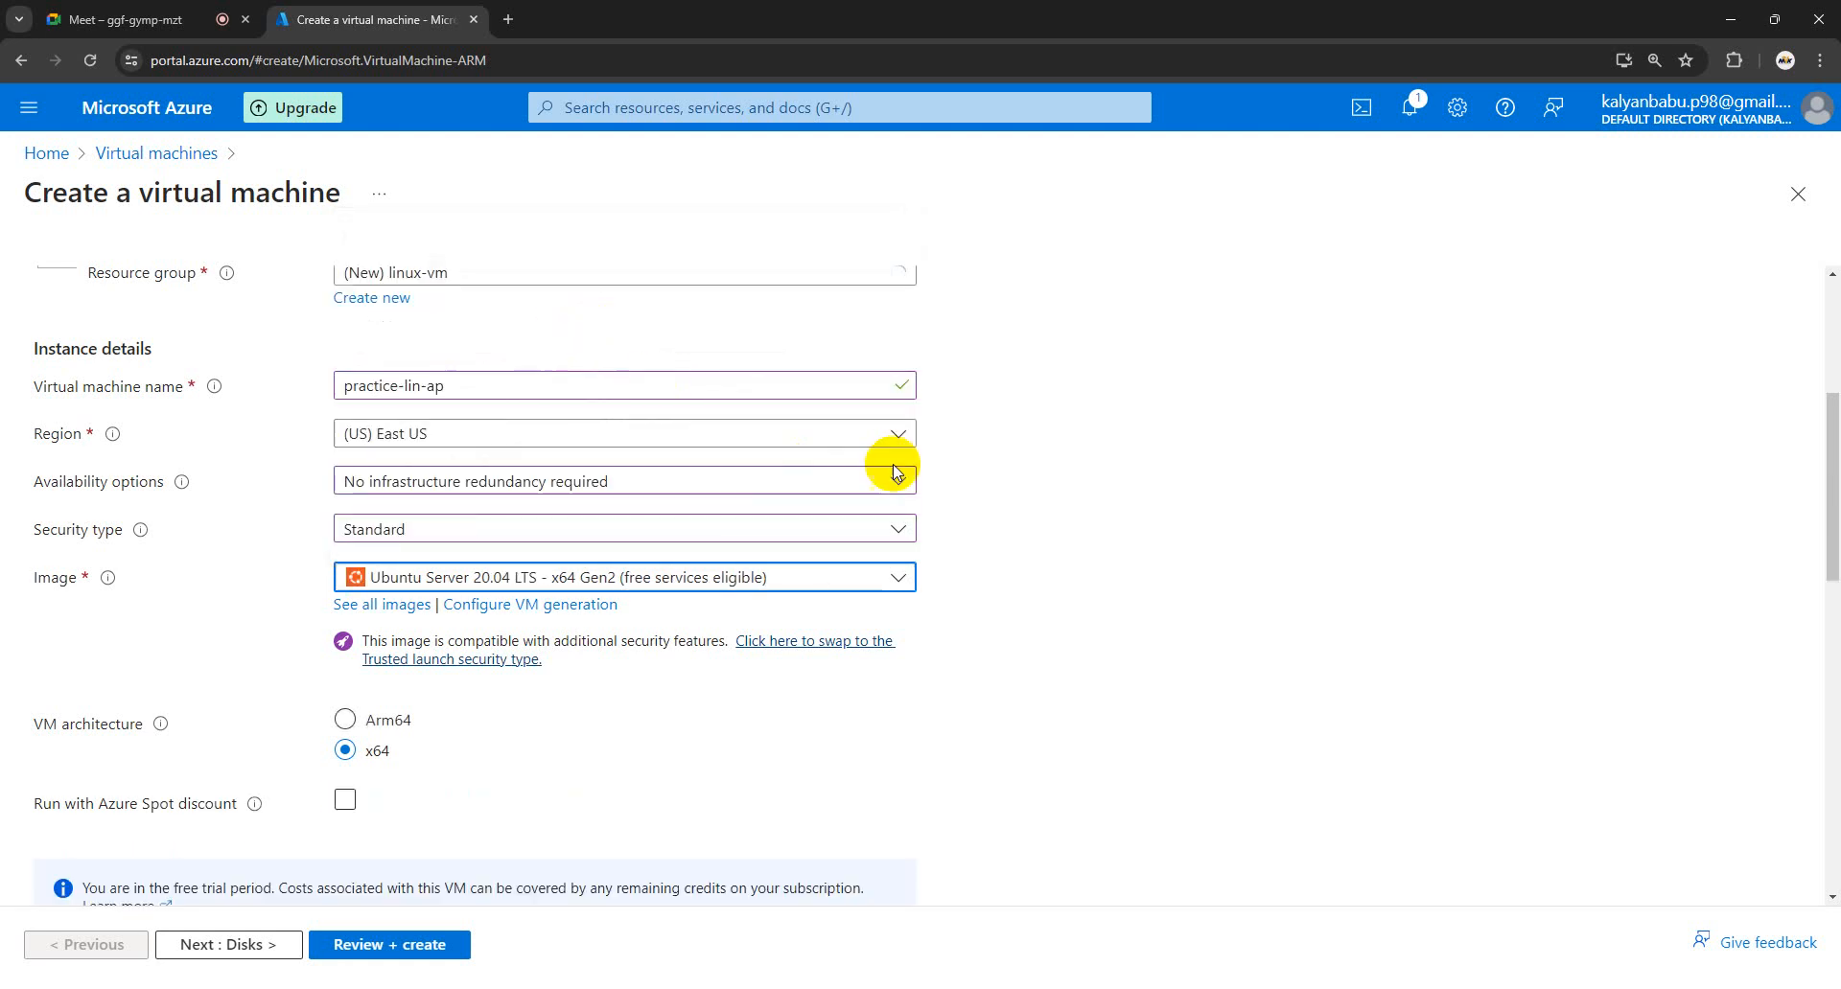
- Scroll to Size and open See all sizes to list all 785 VM sizes
{"action": "scroll", "coordinate": [982, 565], "scroll_direction": "down", "scroll_amount": 1}
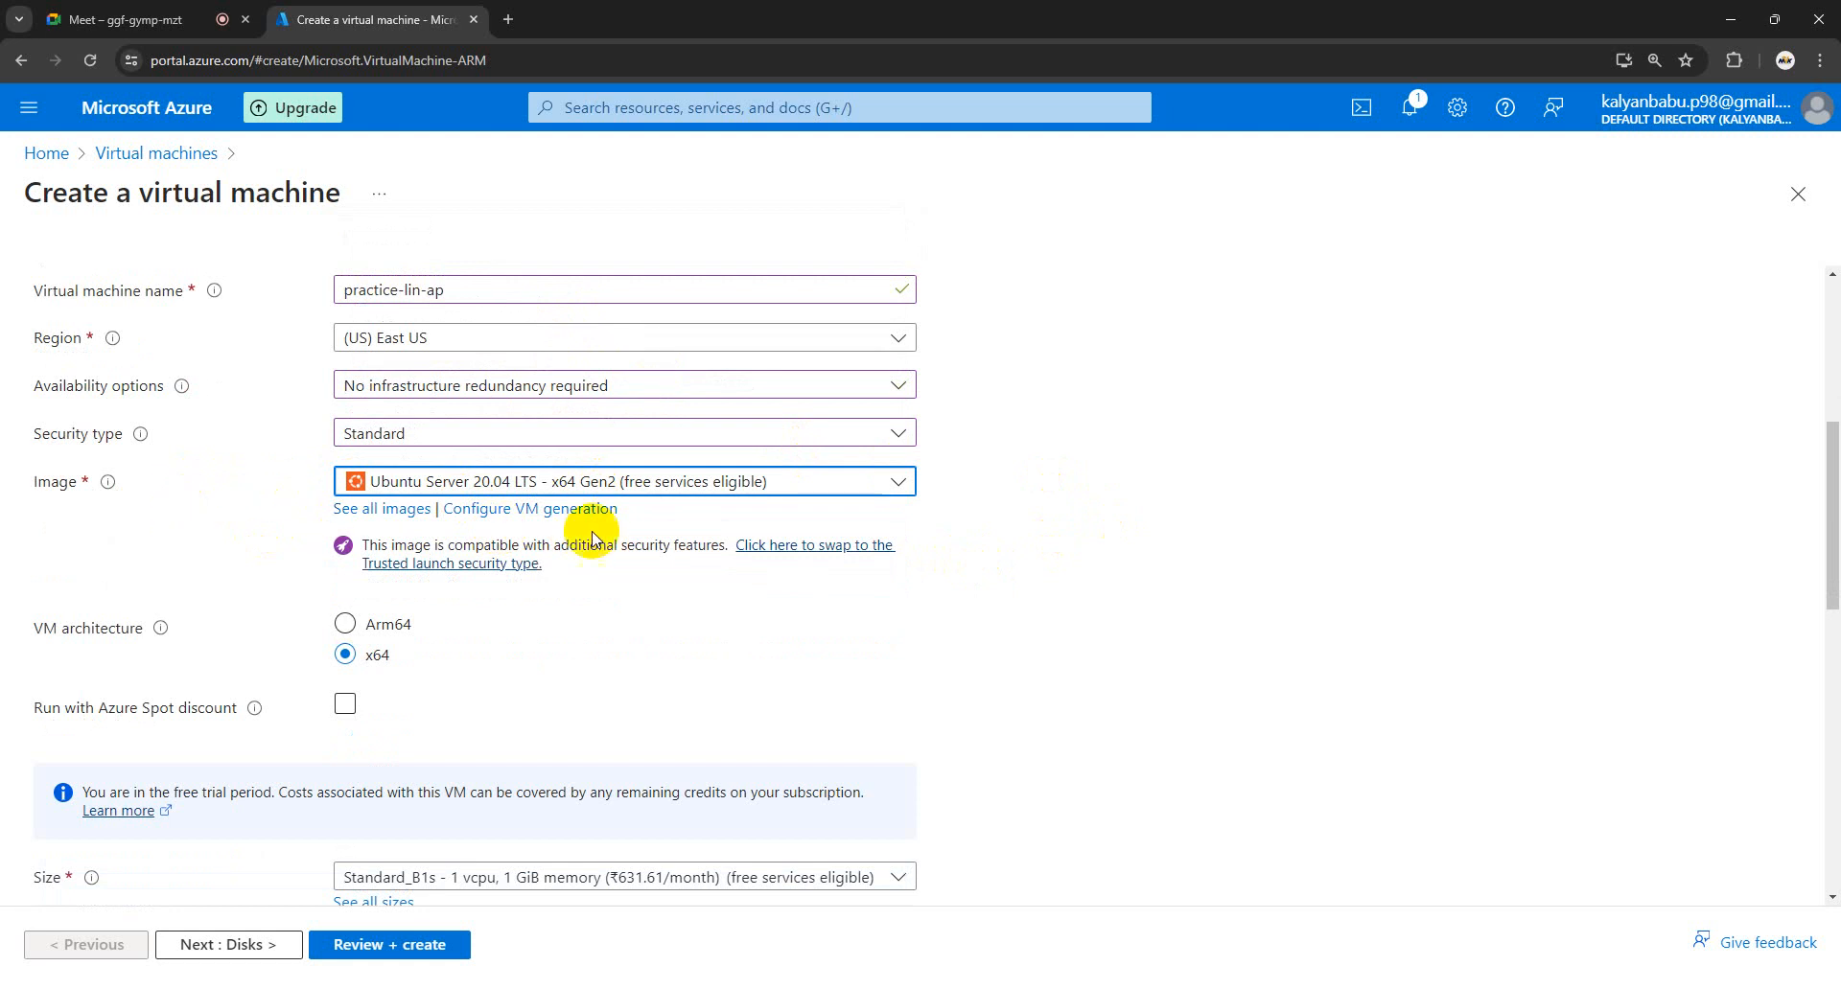
{"action": "scroll", "coordinate": [686, 545], "scroll_direction": "down", "scroll_amount": 1}
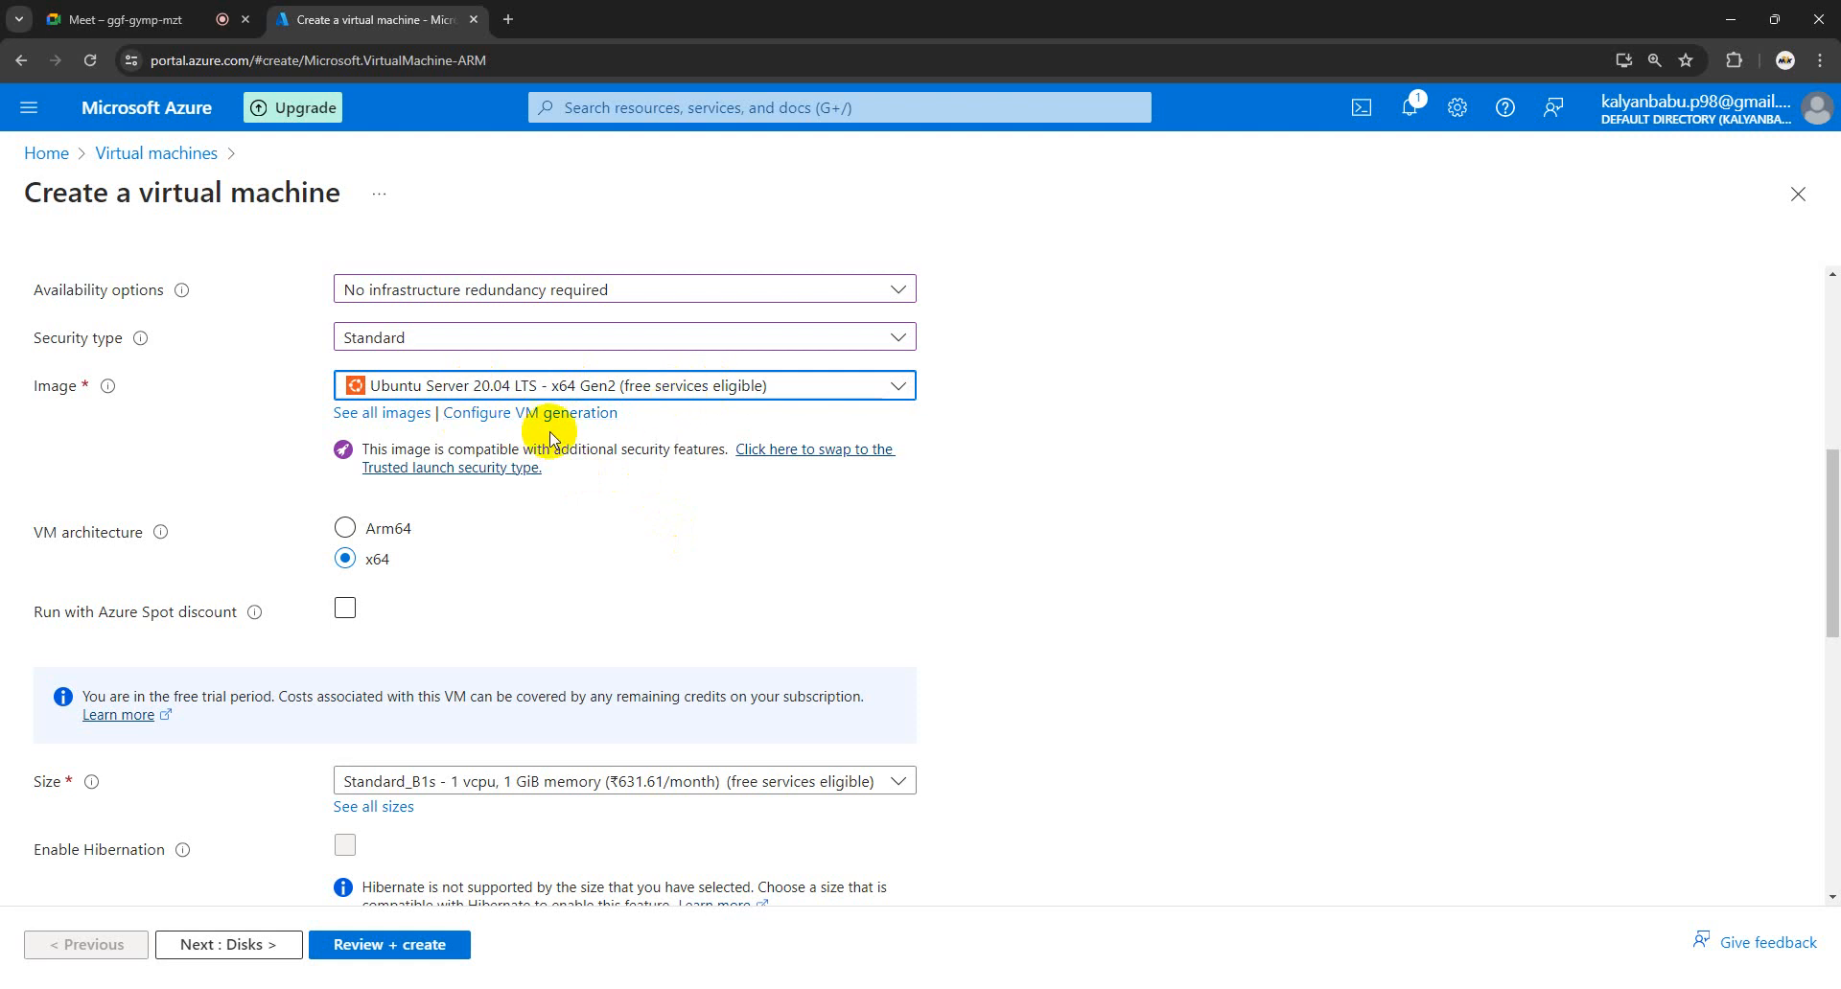
{"action": "scroll", "coordinate": [667, 484], "scroll_direction": "down", "scroll_amount": 2}
{"action": "scroll", "coordinate": [670, 479], "scroll_direction": "down", "scroll_amount": 1}
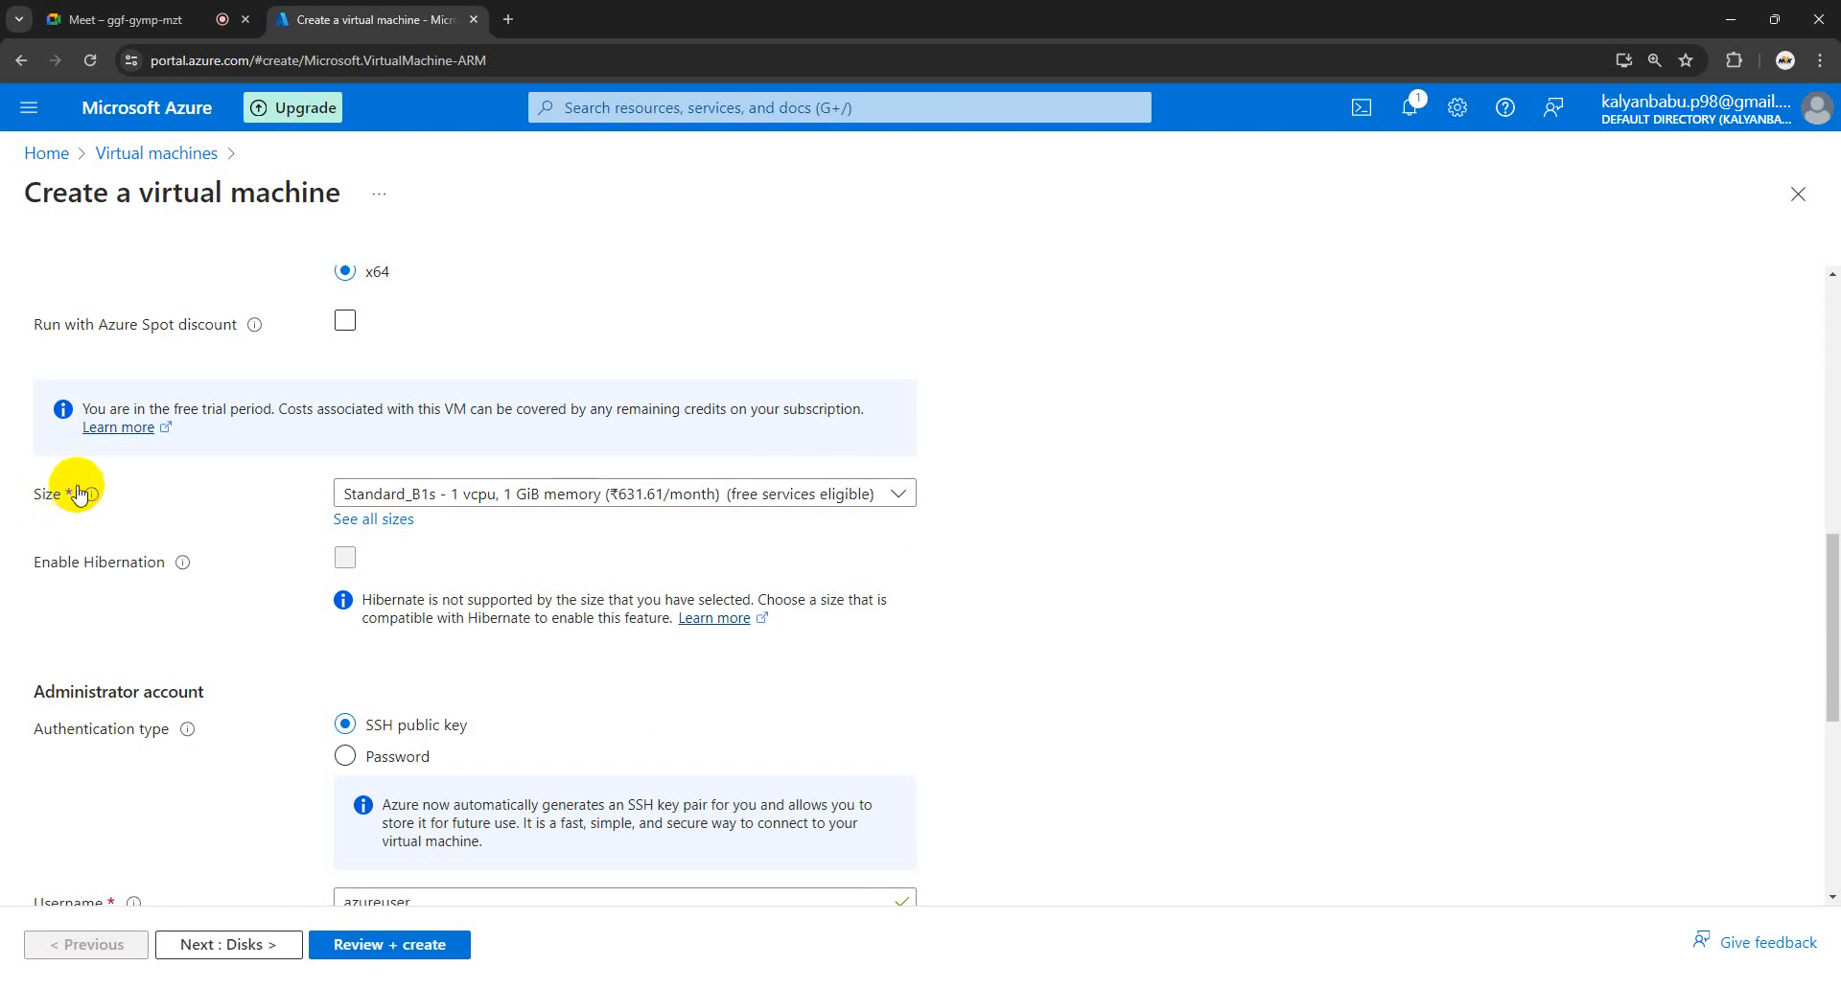
{"action": "left_click", "coordinate": [385, 528]}
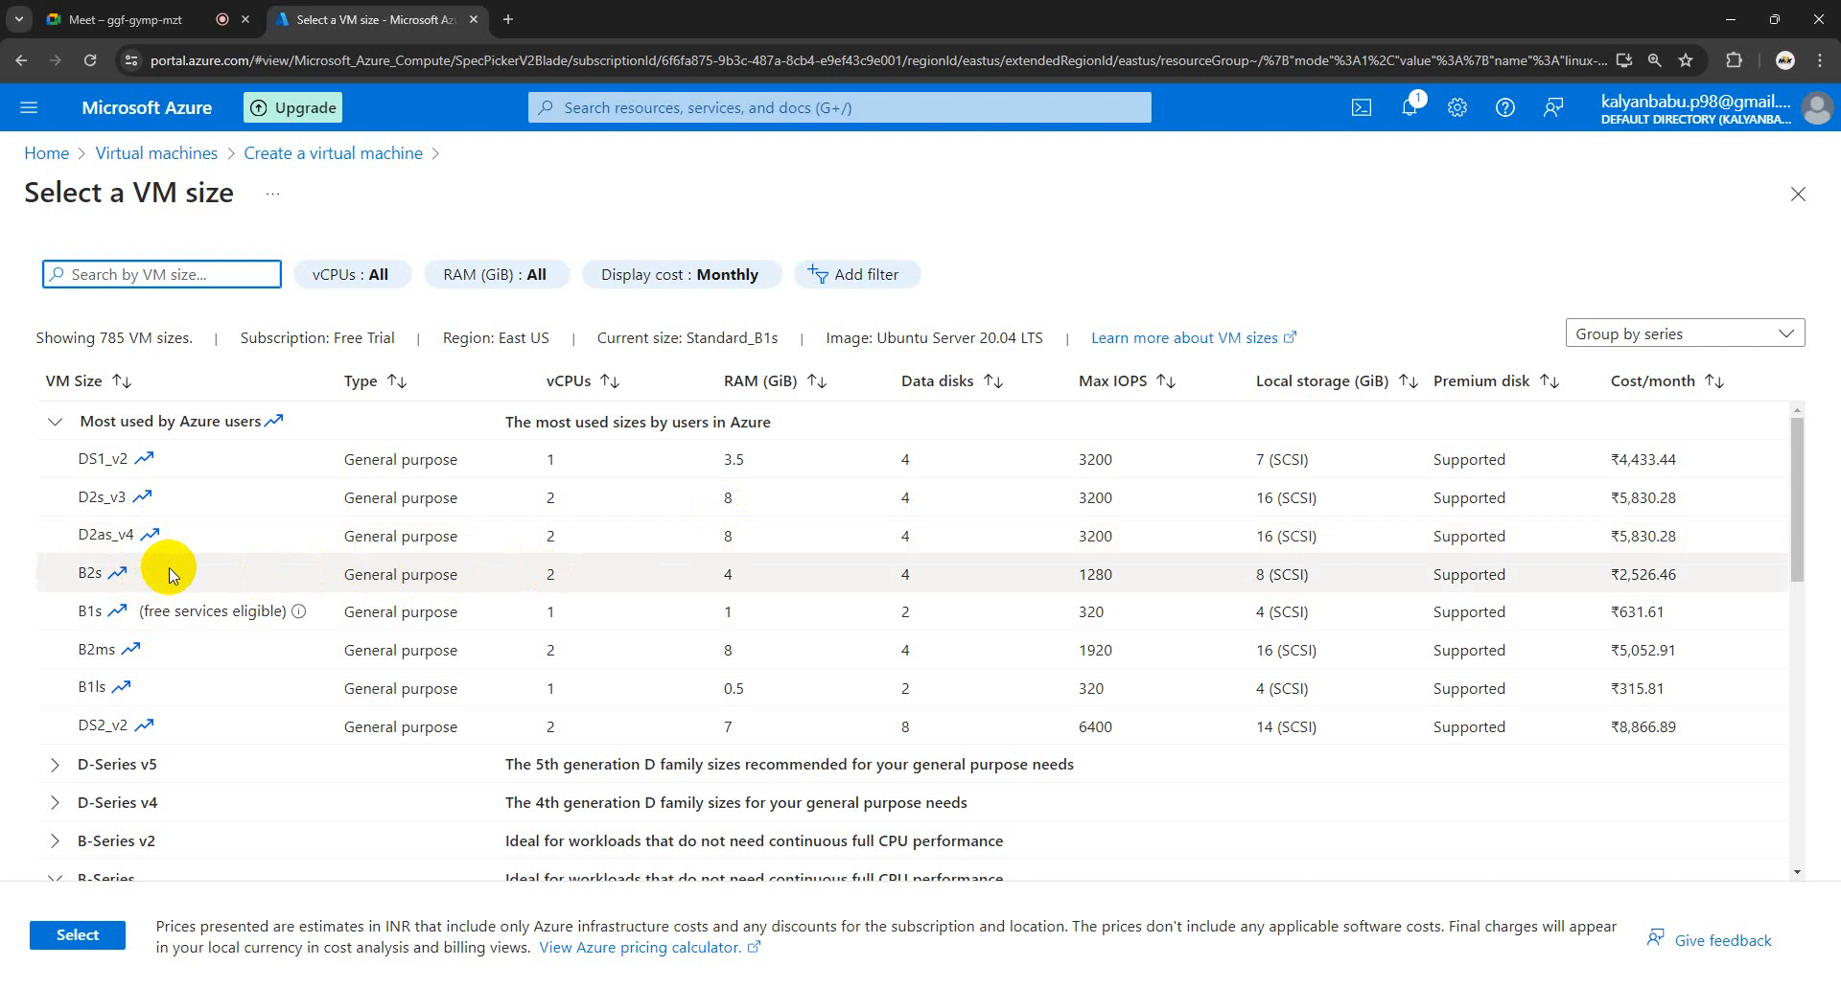
- Choose the B2s row (2 vCPUs, 4 GiB memory) and apply it as the VM size
{"action": "left_click", "coordinate": [572, 587]}
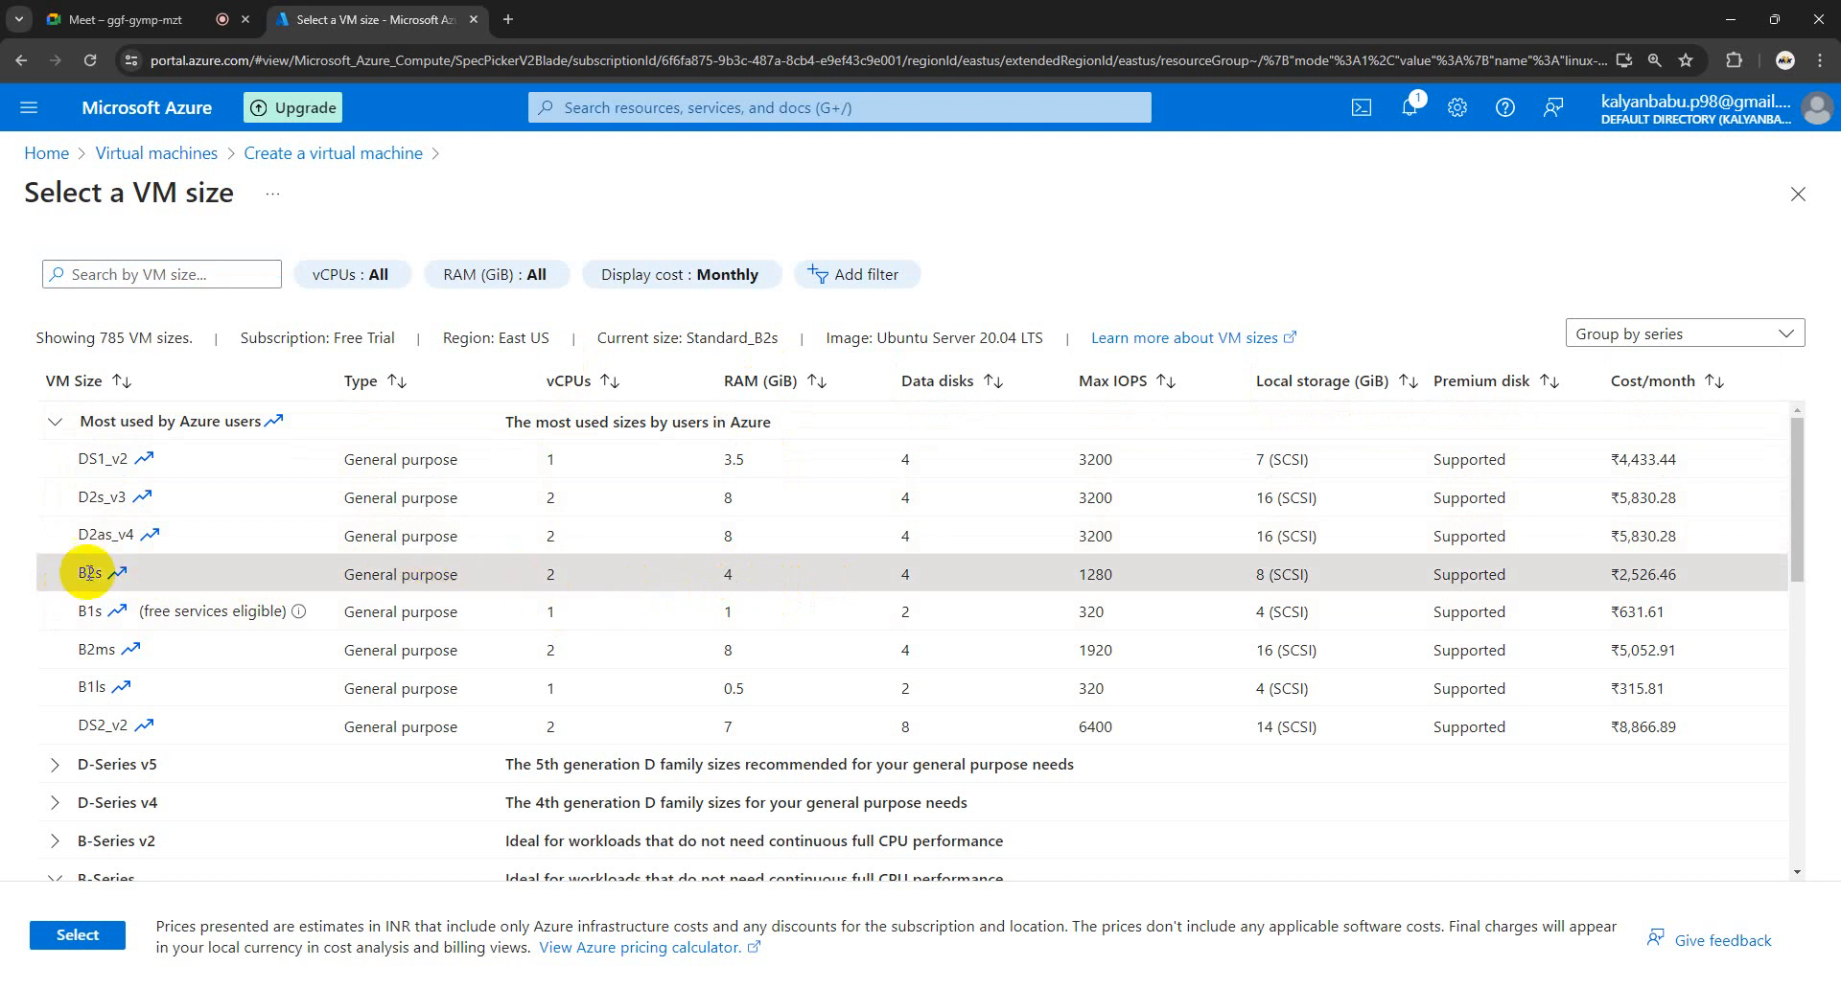
{"action": "left_click", "coordinate": [85, 938]}
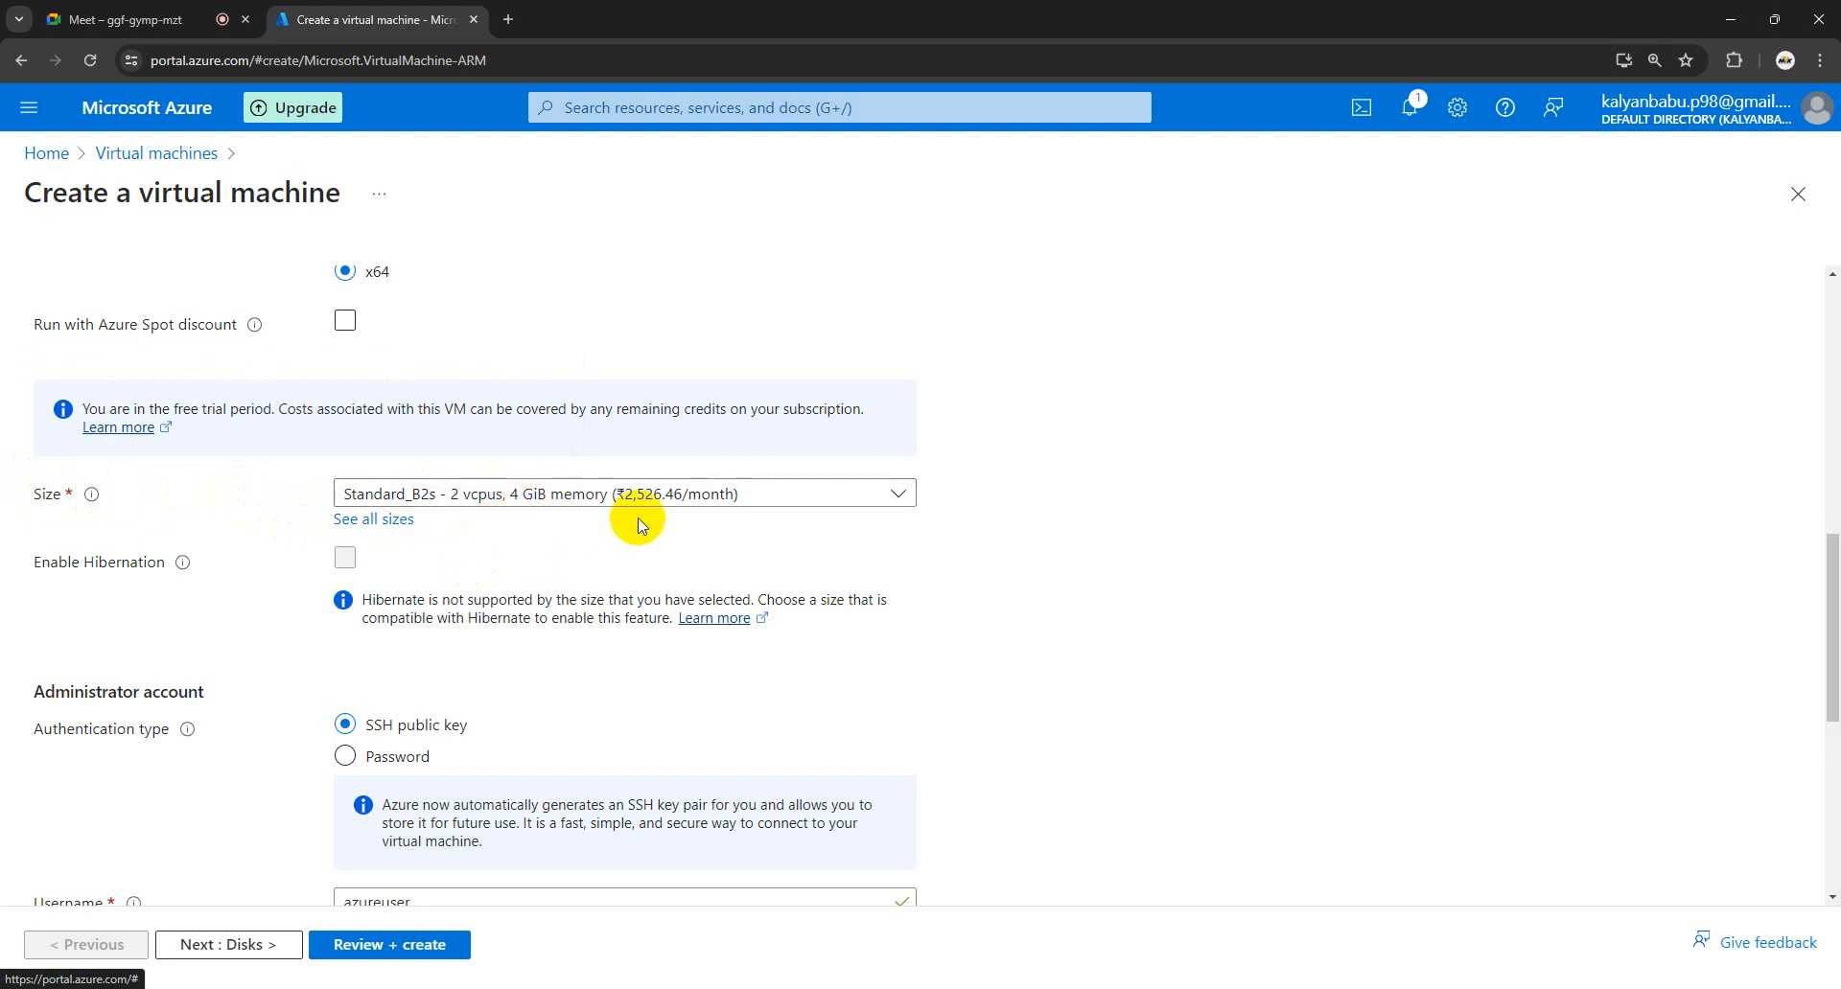
- Switch the Administrator account's Authentication type from SSH public key to Password
{"action": "scroll", "coordinate": [618, 527], "scroll_direction": "down", "scroll_amount": 5}
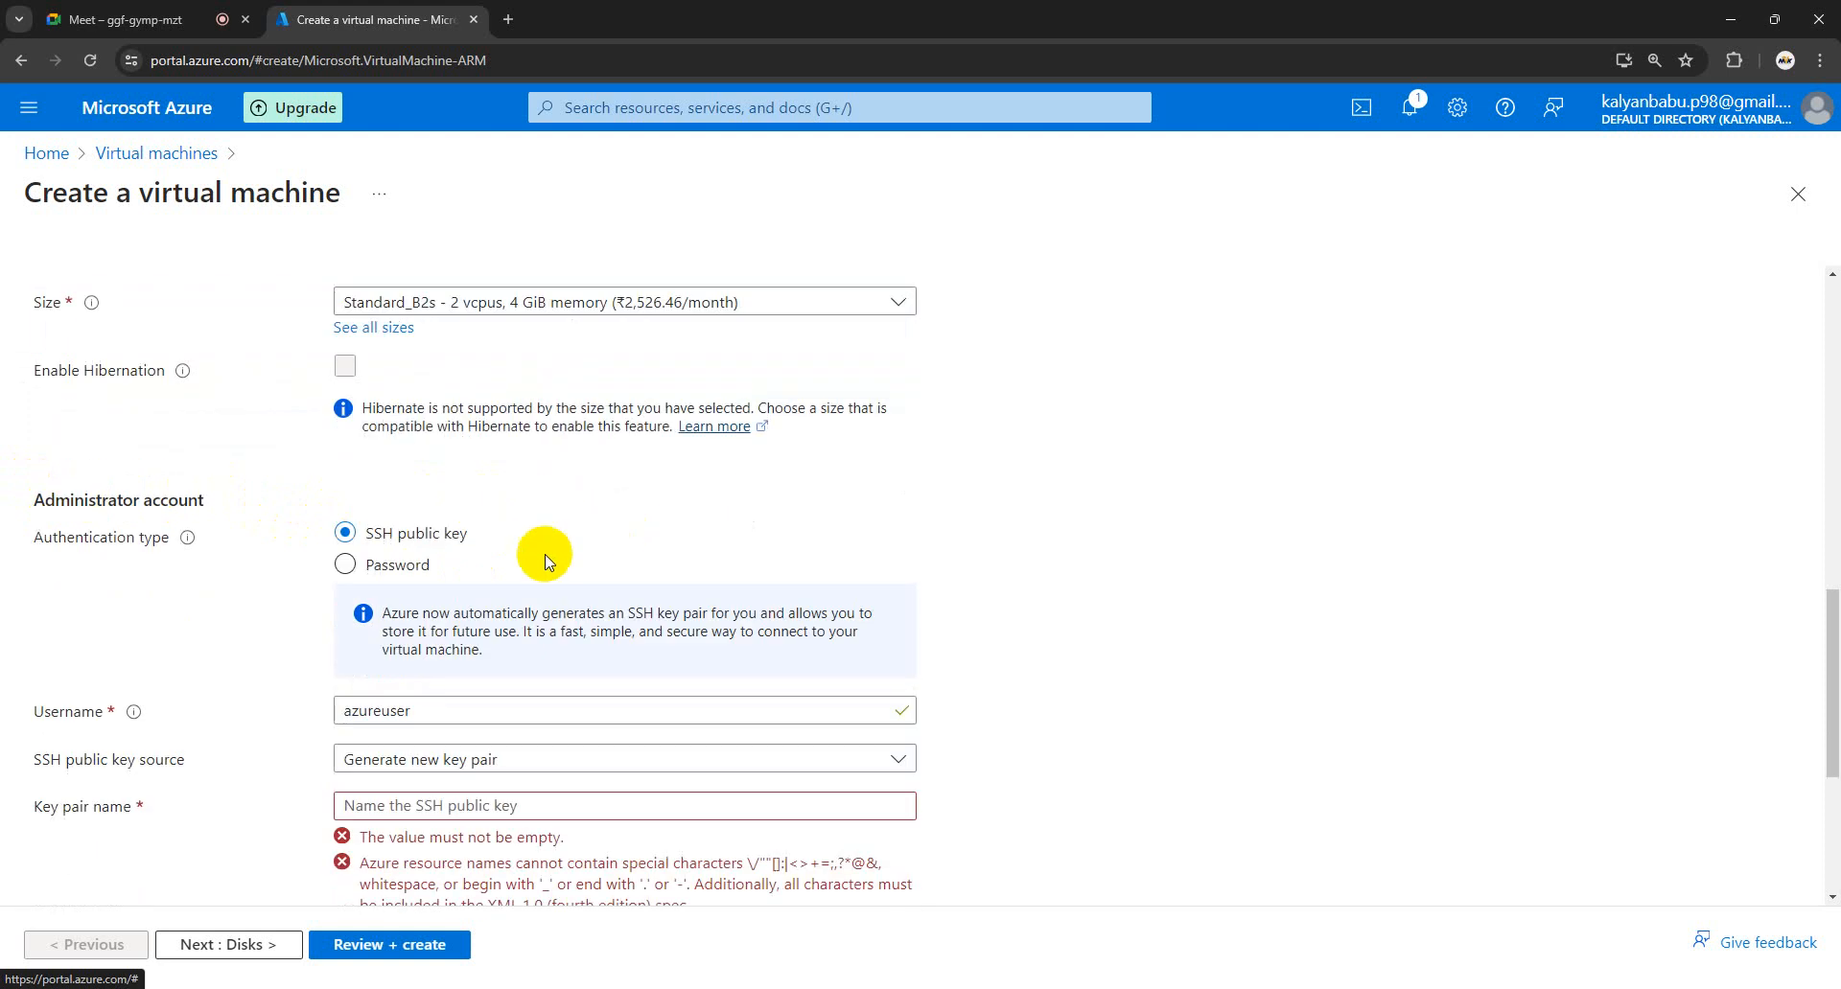
{"action": "scroll", "coordinate": [499, 476], "scroll_direction": "up", "scroll_amount": 2}
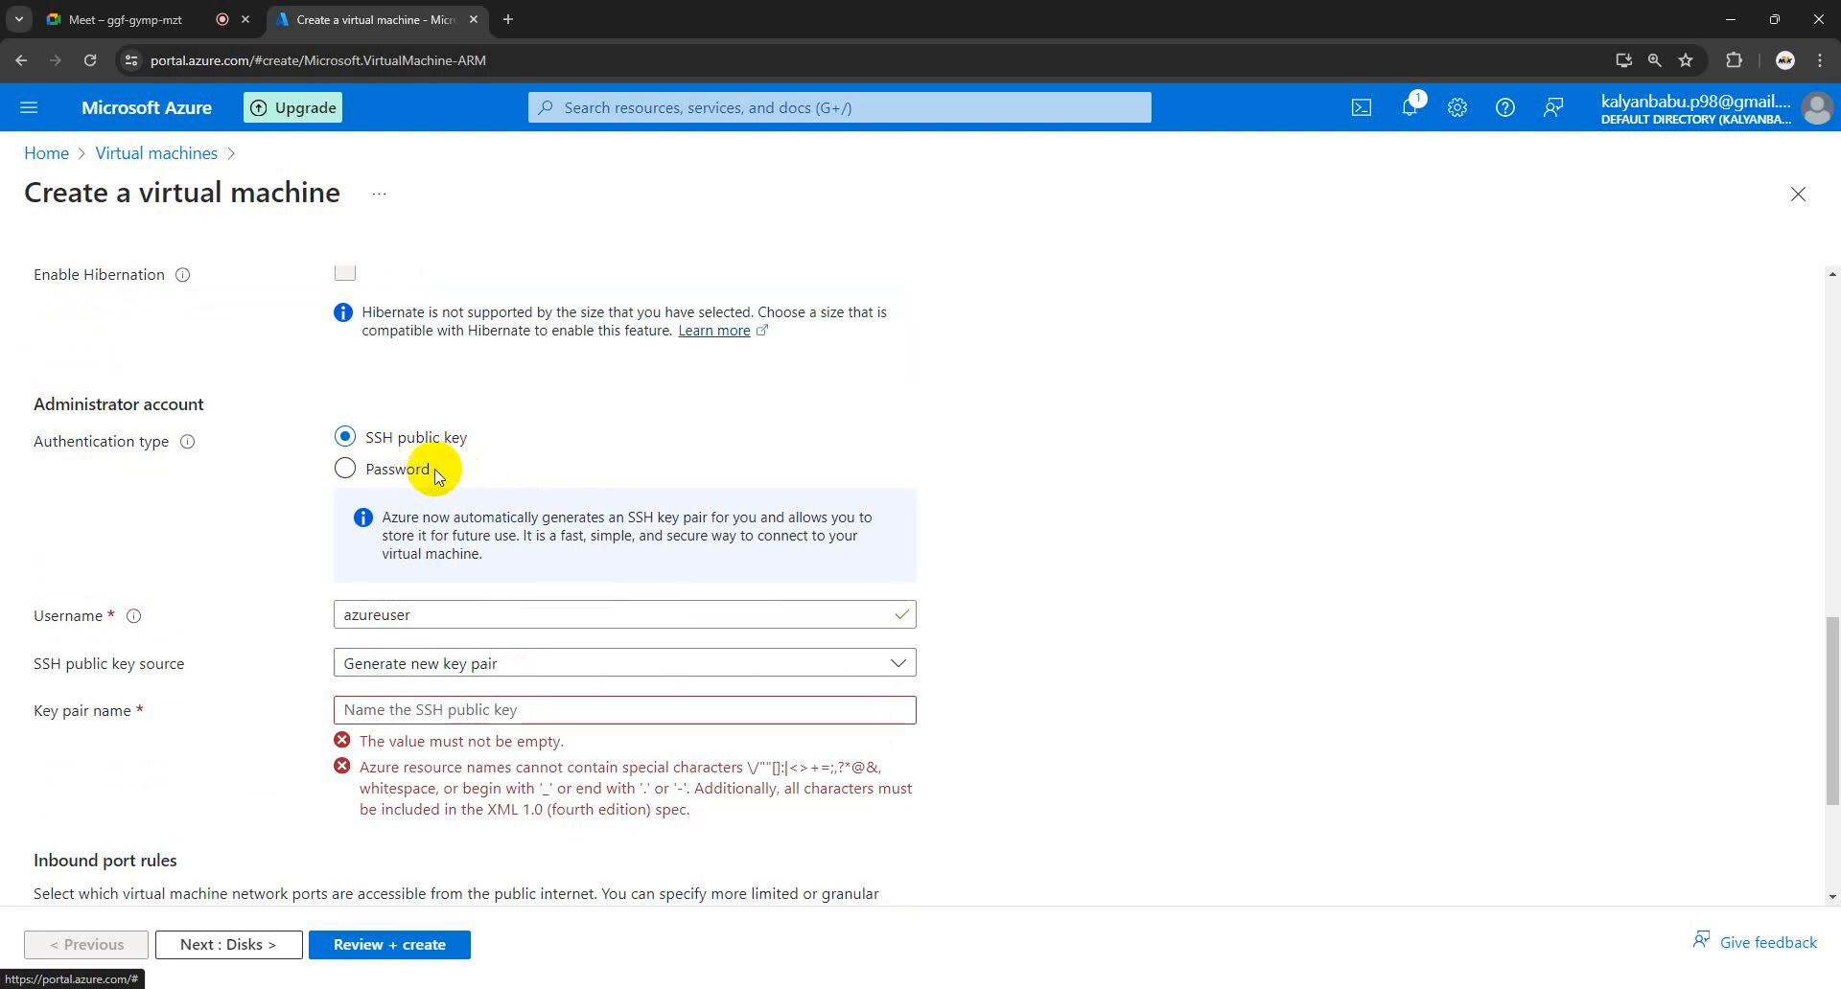
{"action": "left_click", "coordinate": [397, 476]}
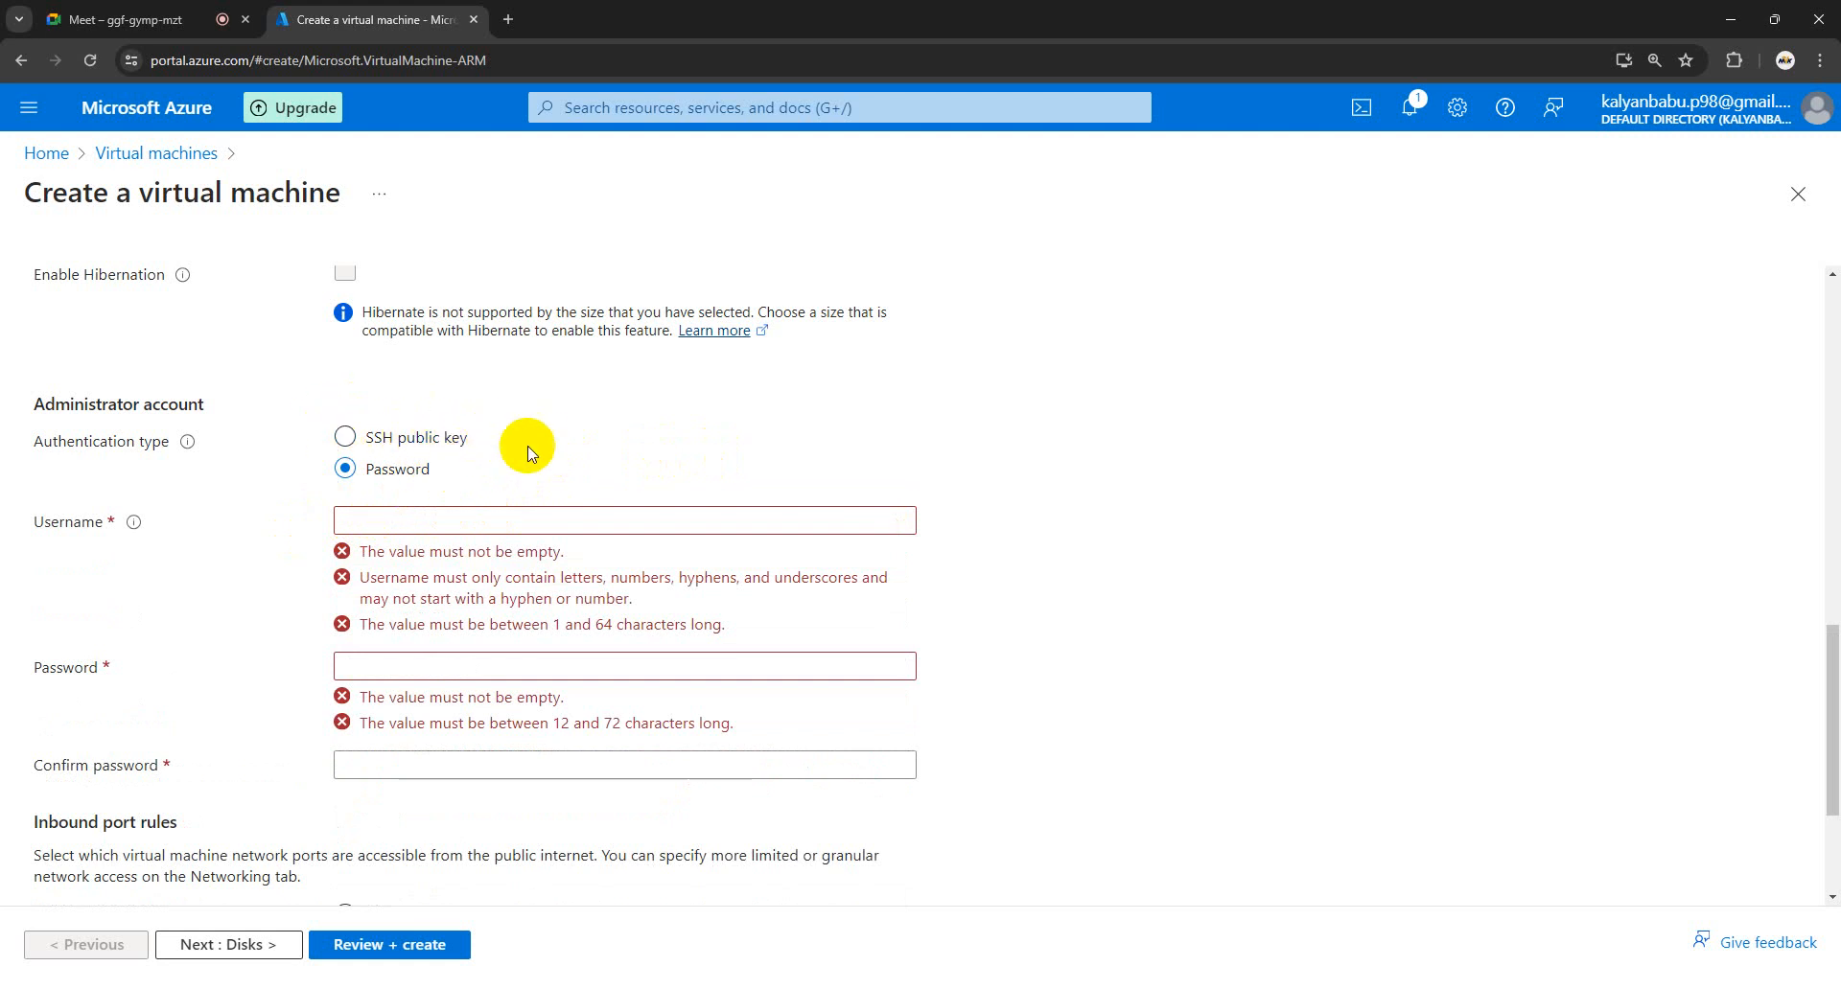
- Enter the administrator username, type a password, and repeat it in Confirm password
{"action": "left_click", "coordinate": [422, 516]}
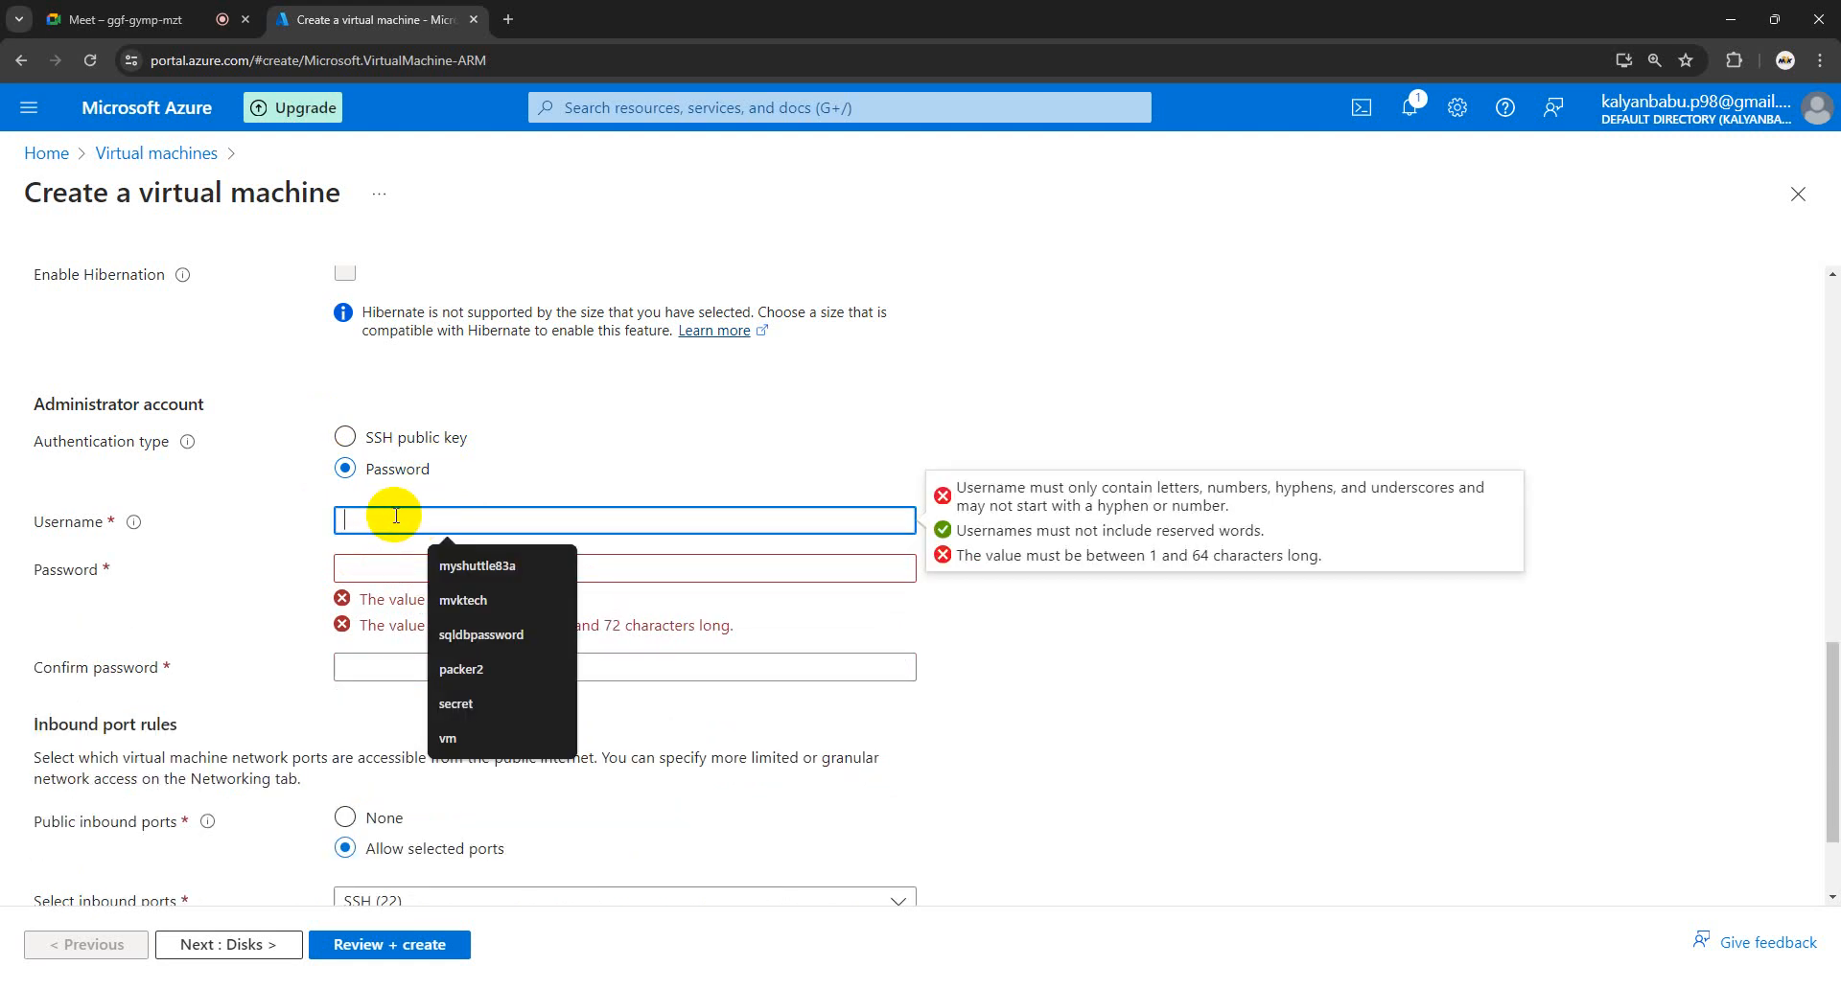
{"action": "type", "text": "a"}
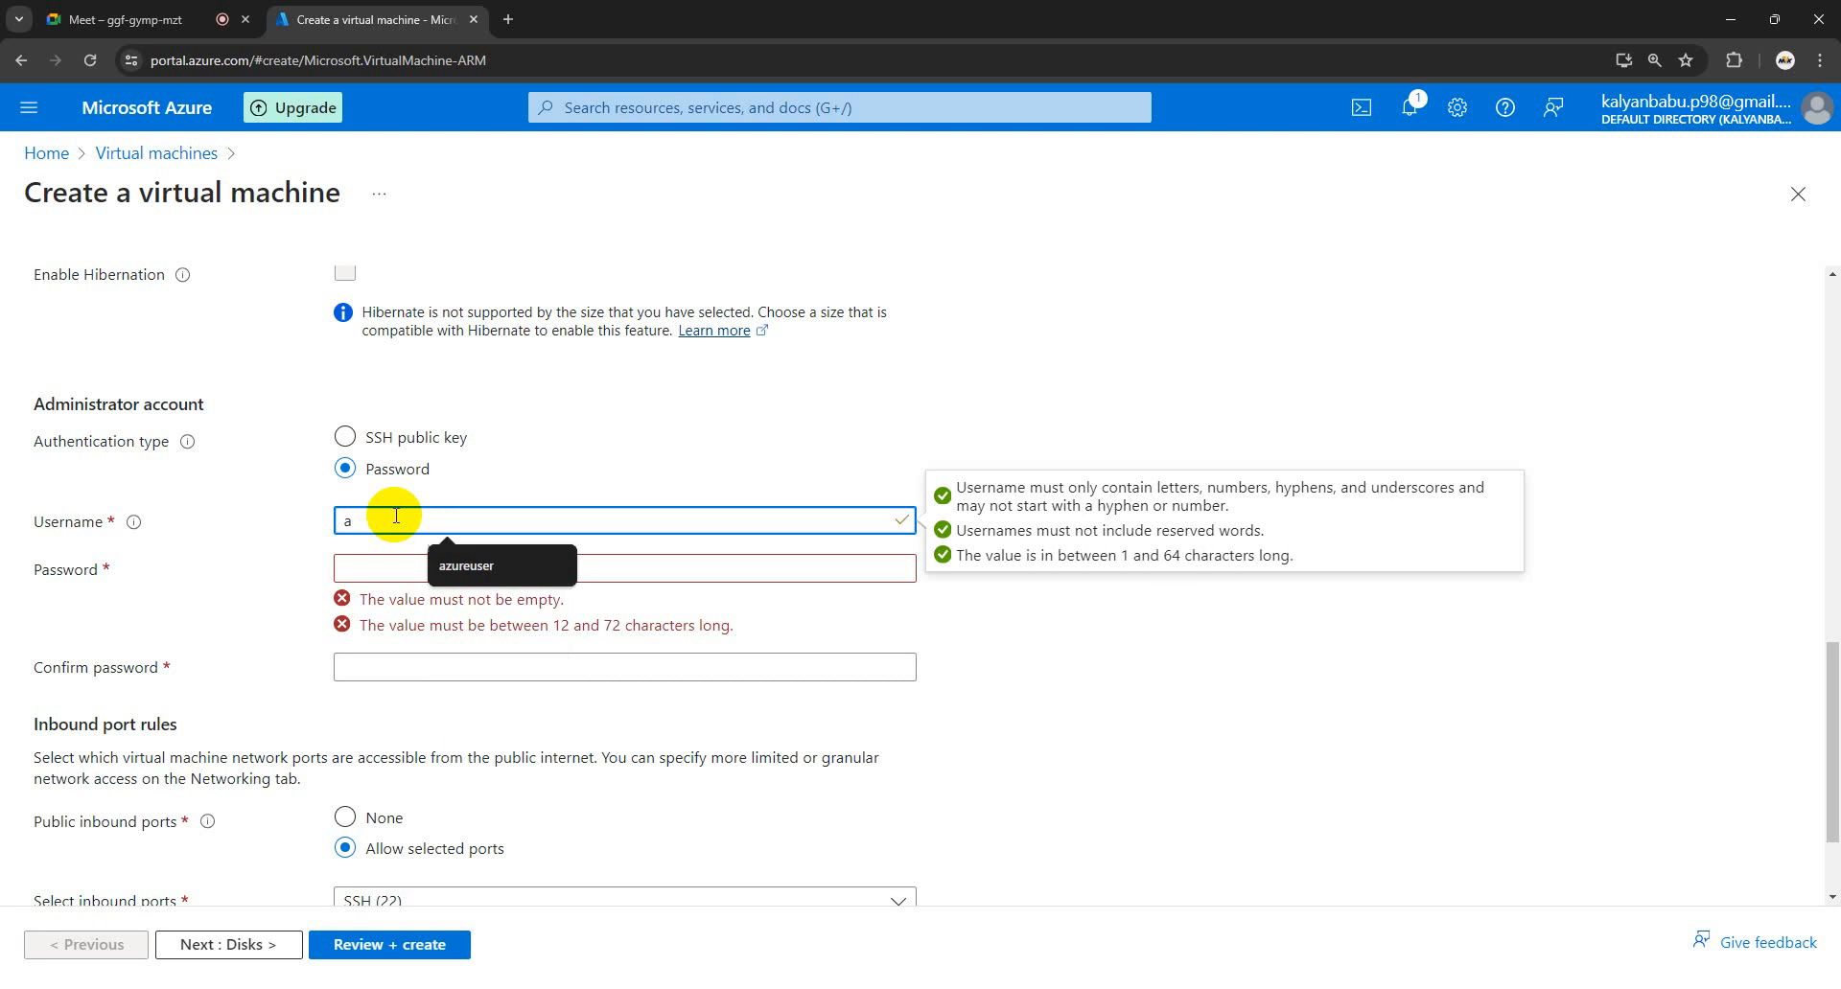
{"action": "type", "text": "zureusermv"}
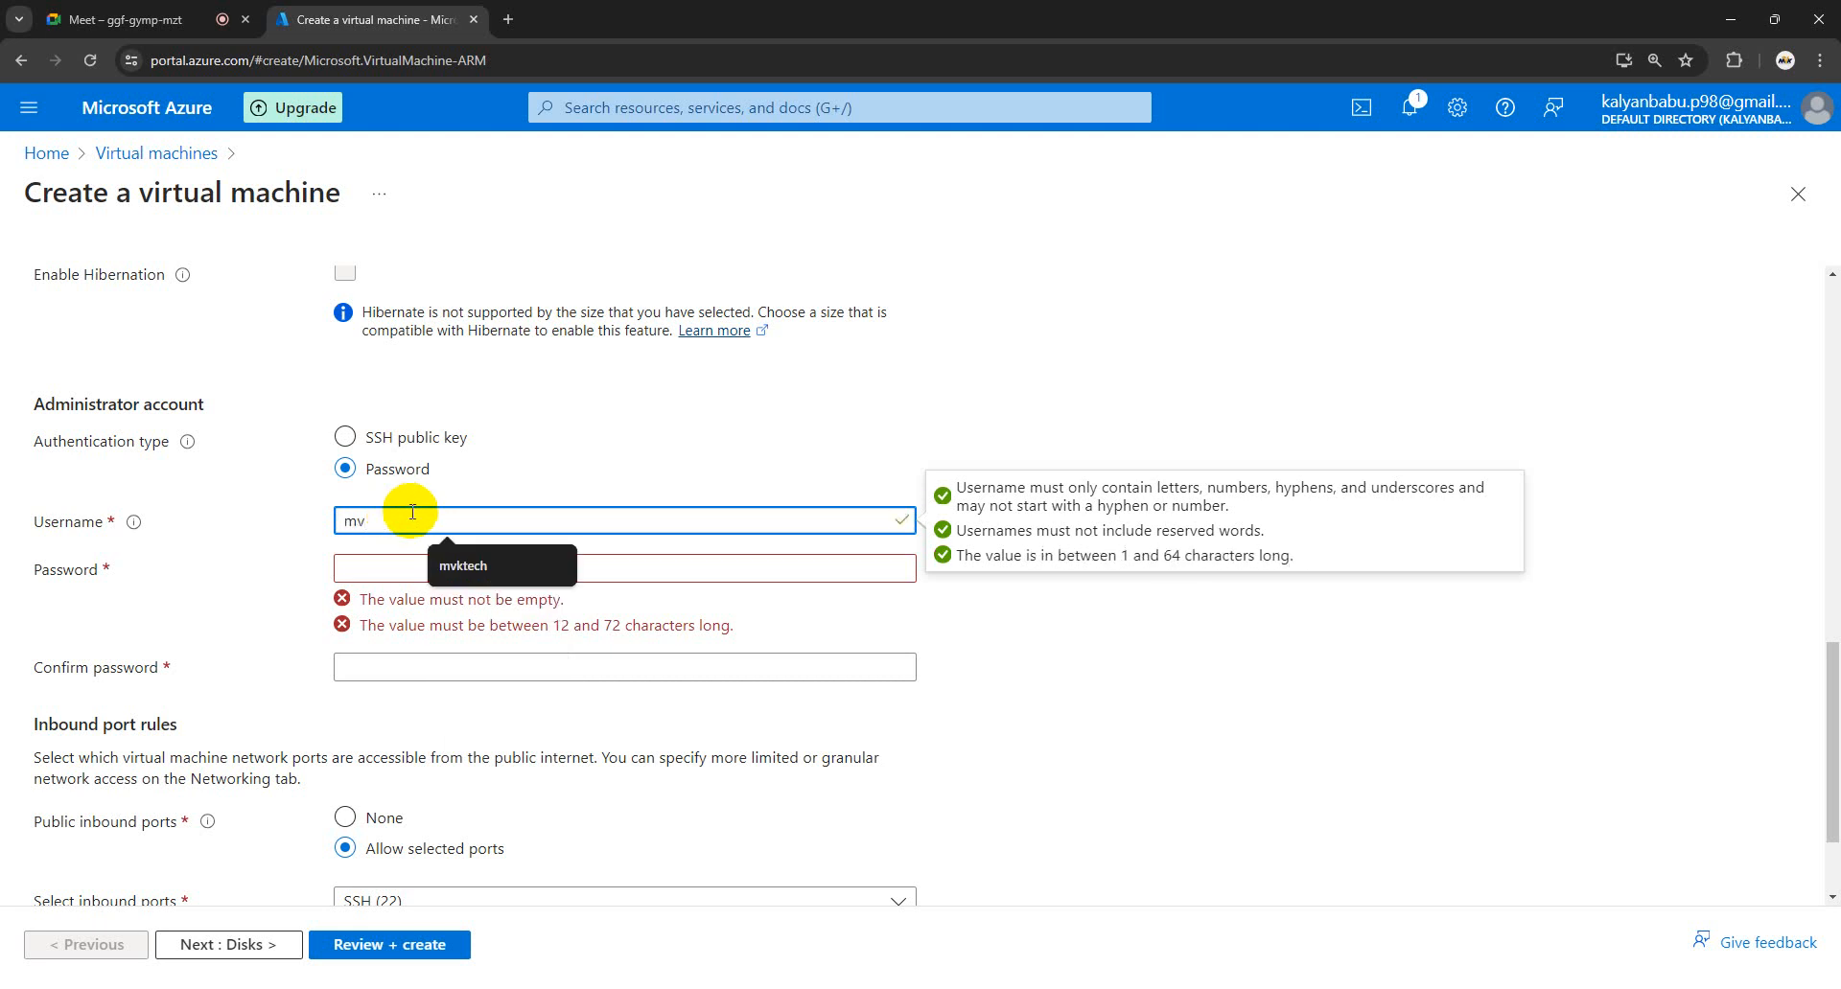
{"action": "type", "text": "kadmin"}
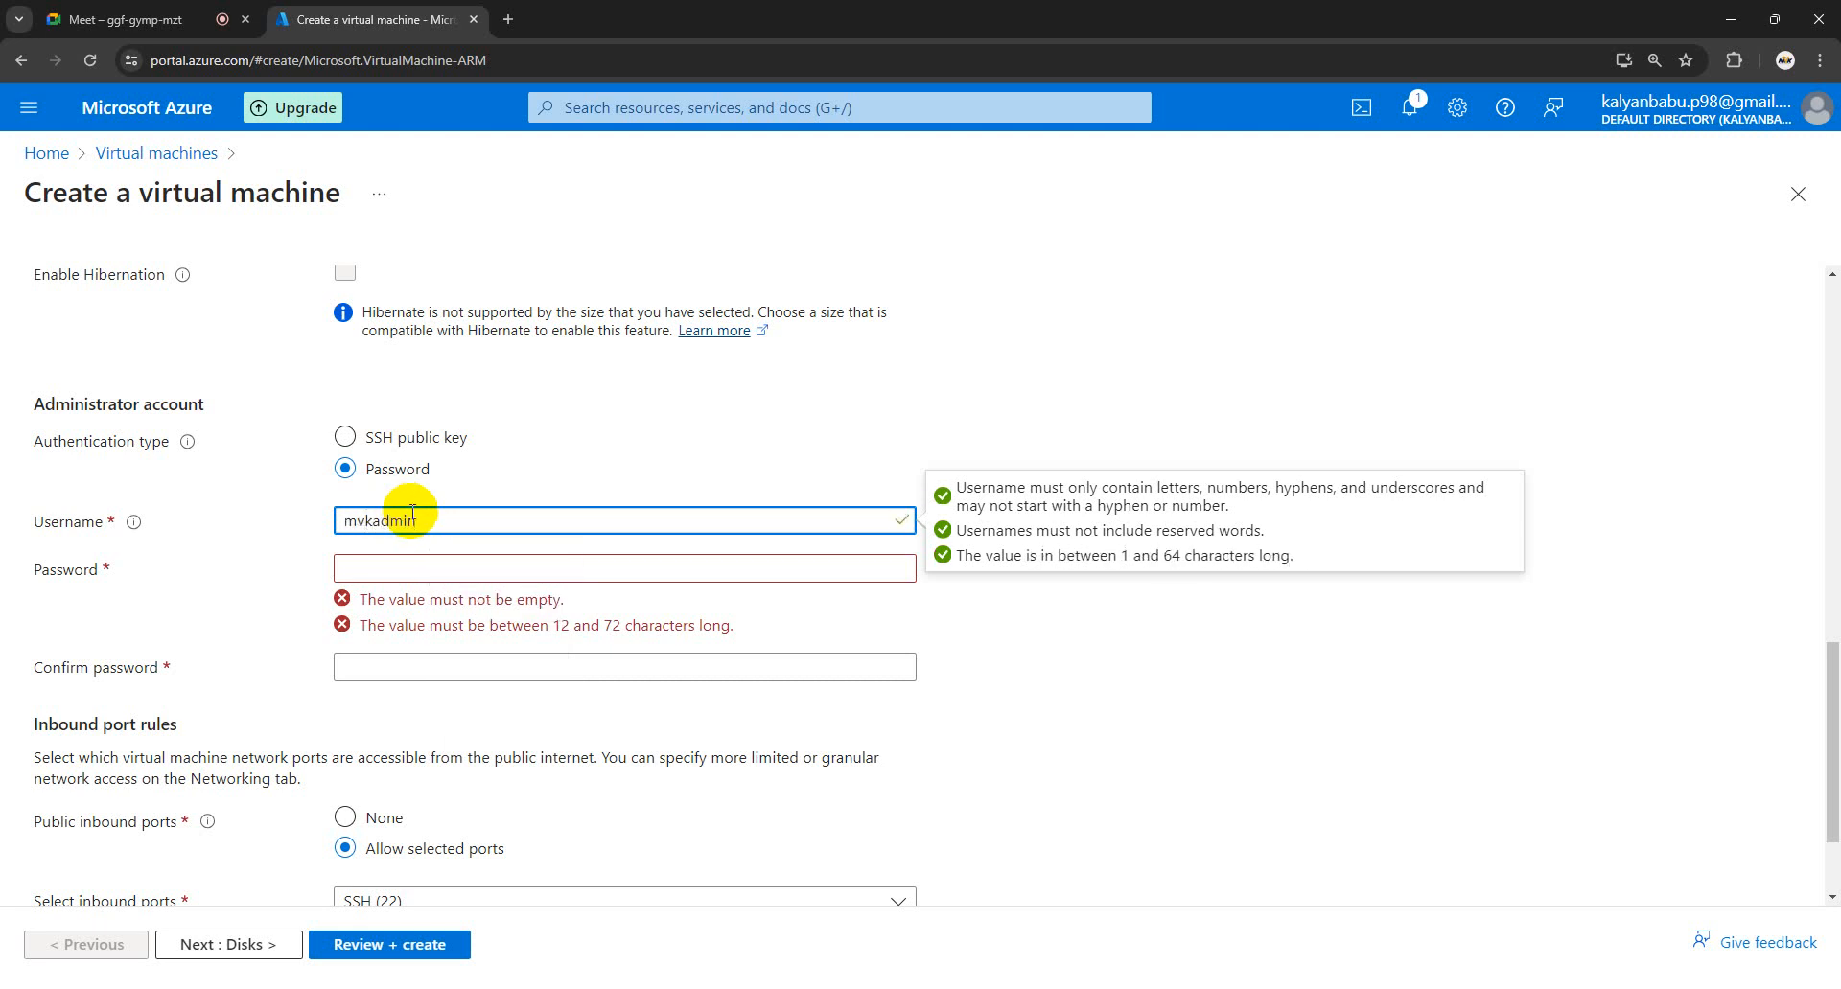
{"action": "left_click", "coordinate": [431, 565]}
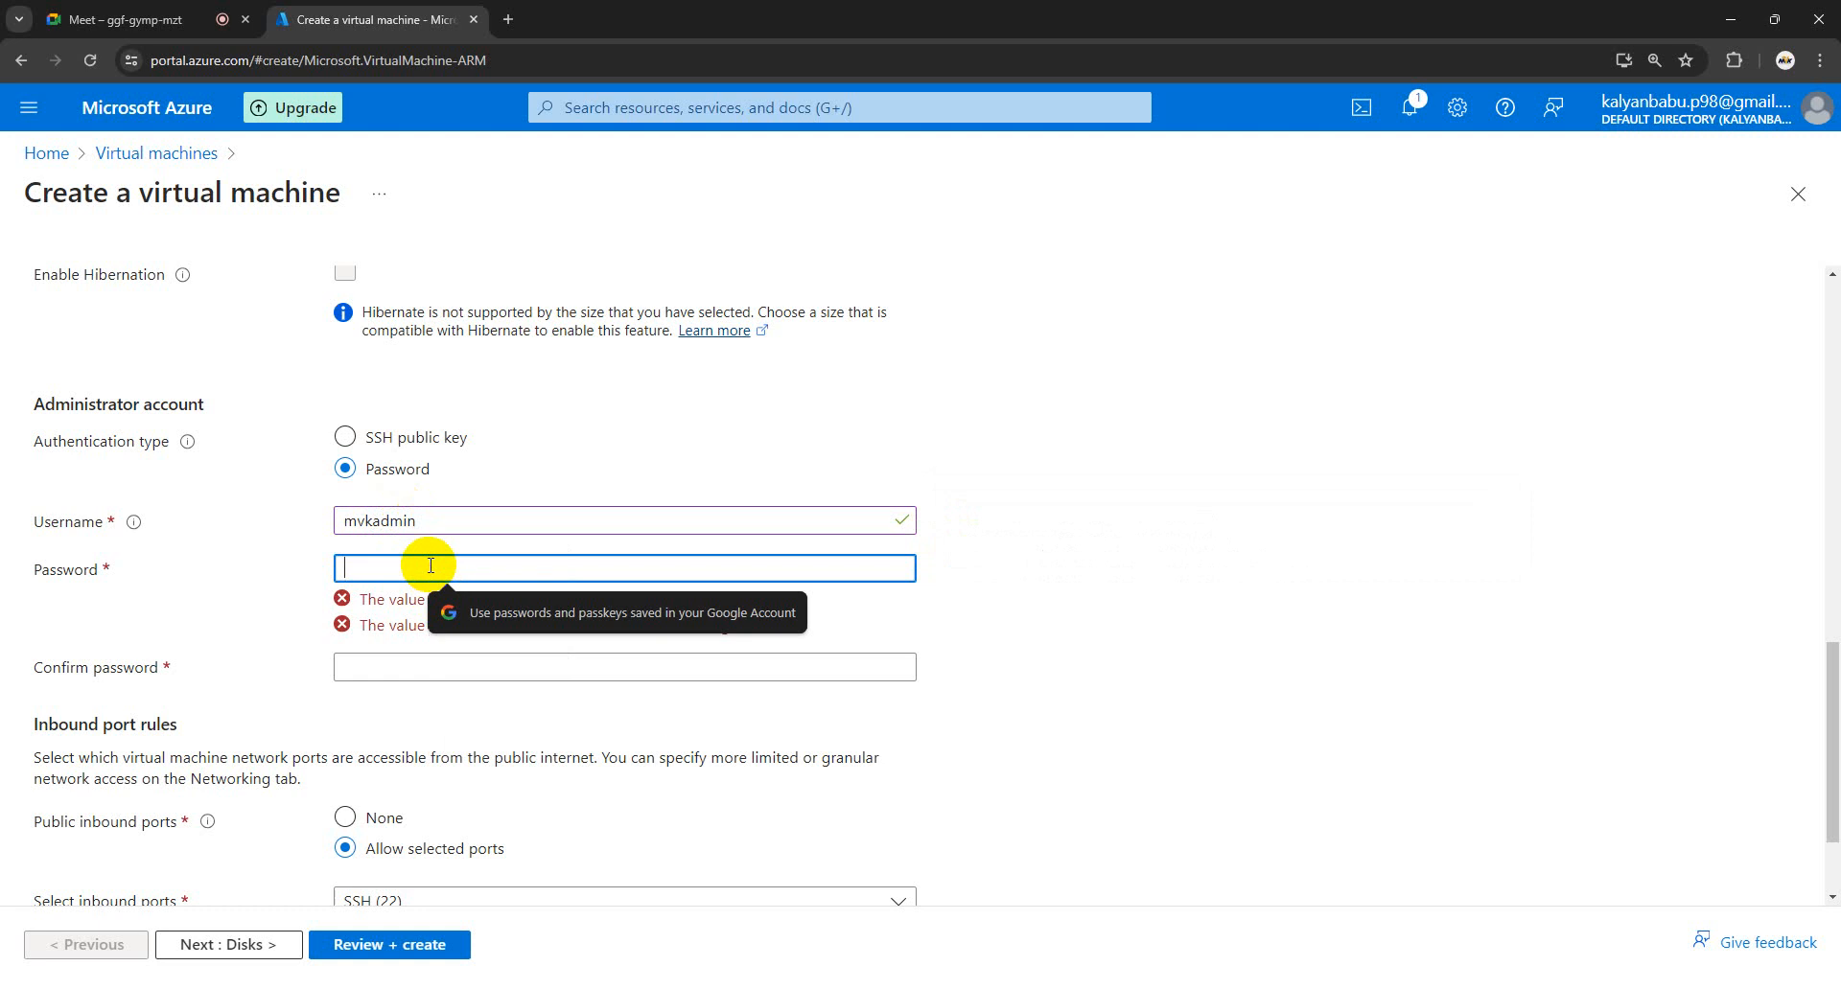
{"action": "type", "text": "••••••"}
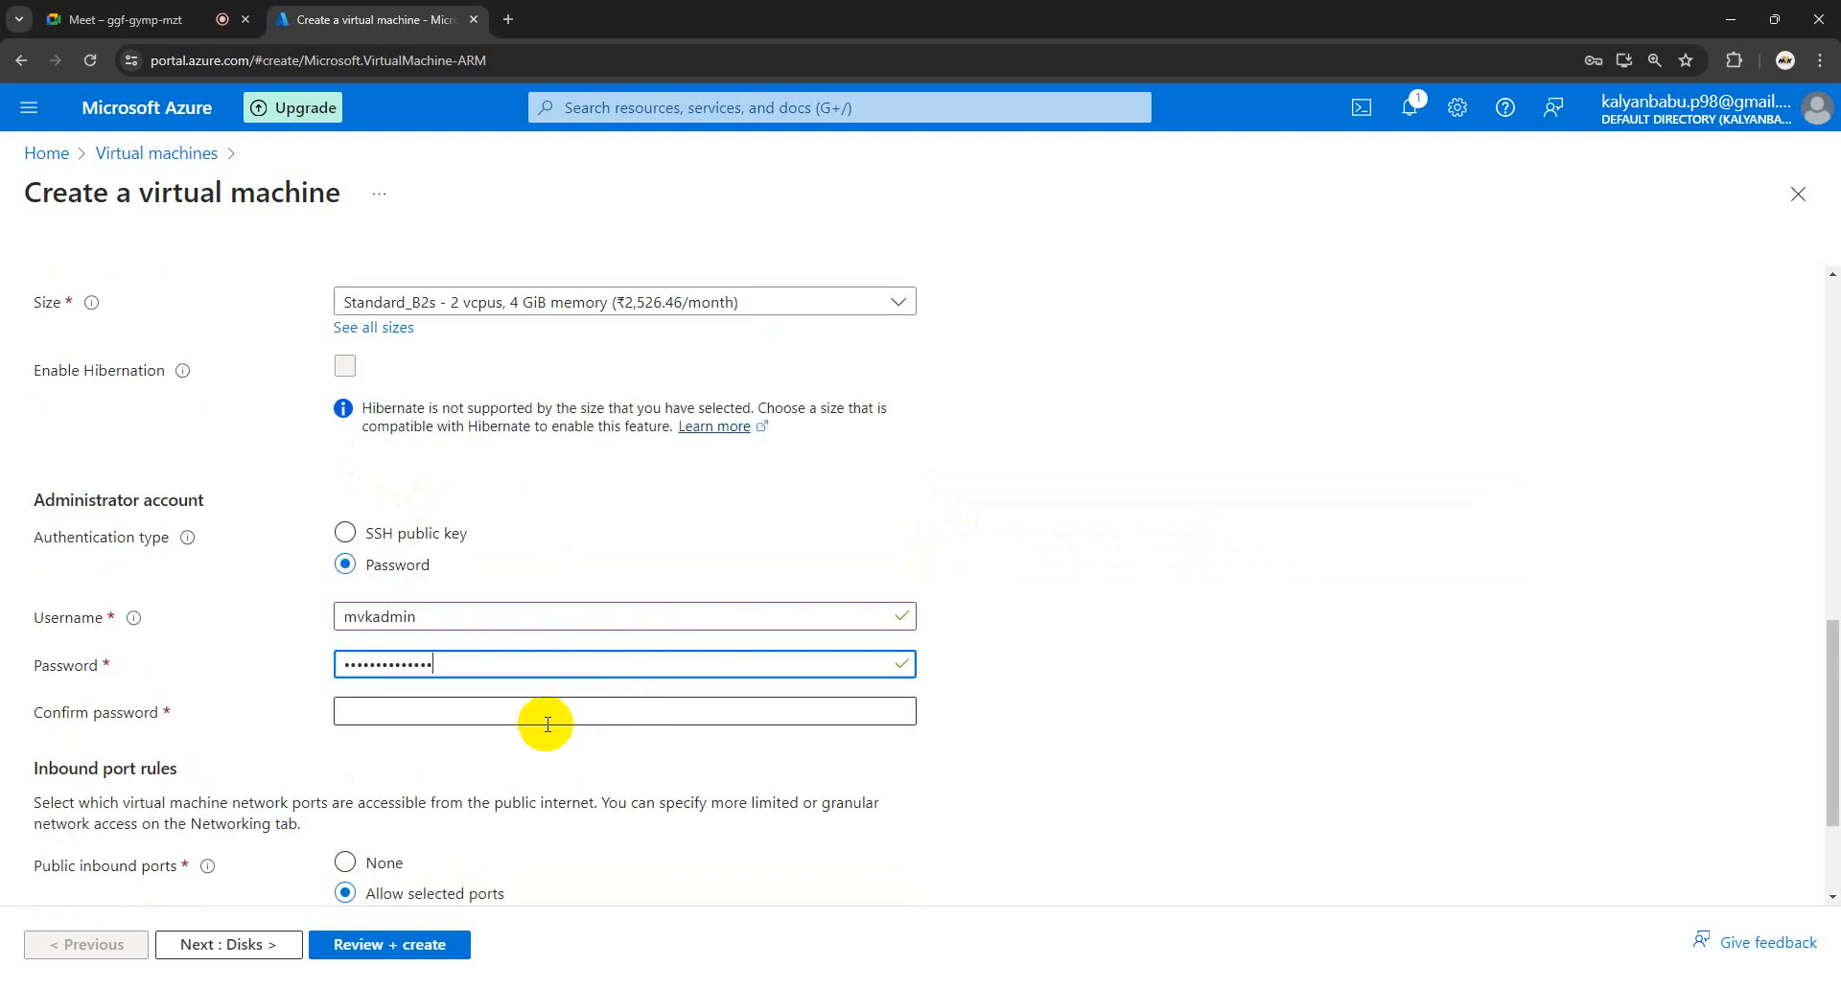
{"action": "left_click", "coordinate": [514, 706]}
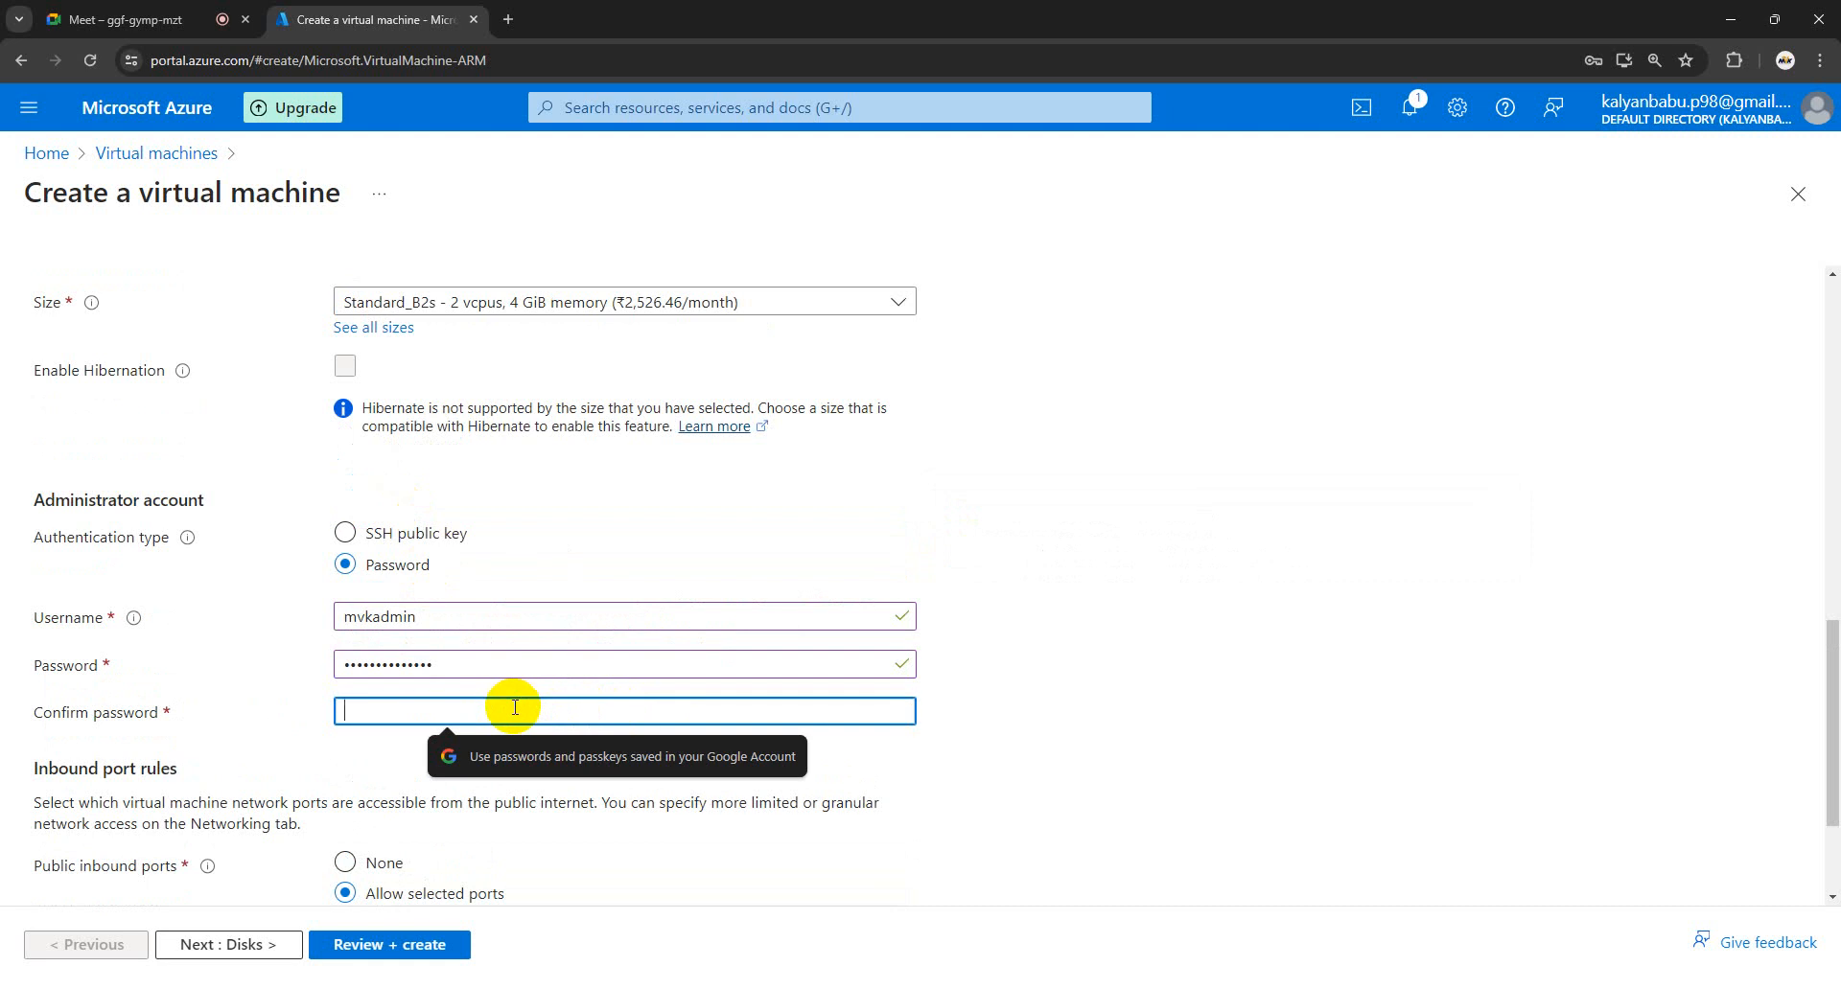
{"action": "type", "text": "••"}
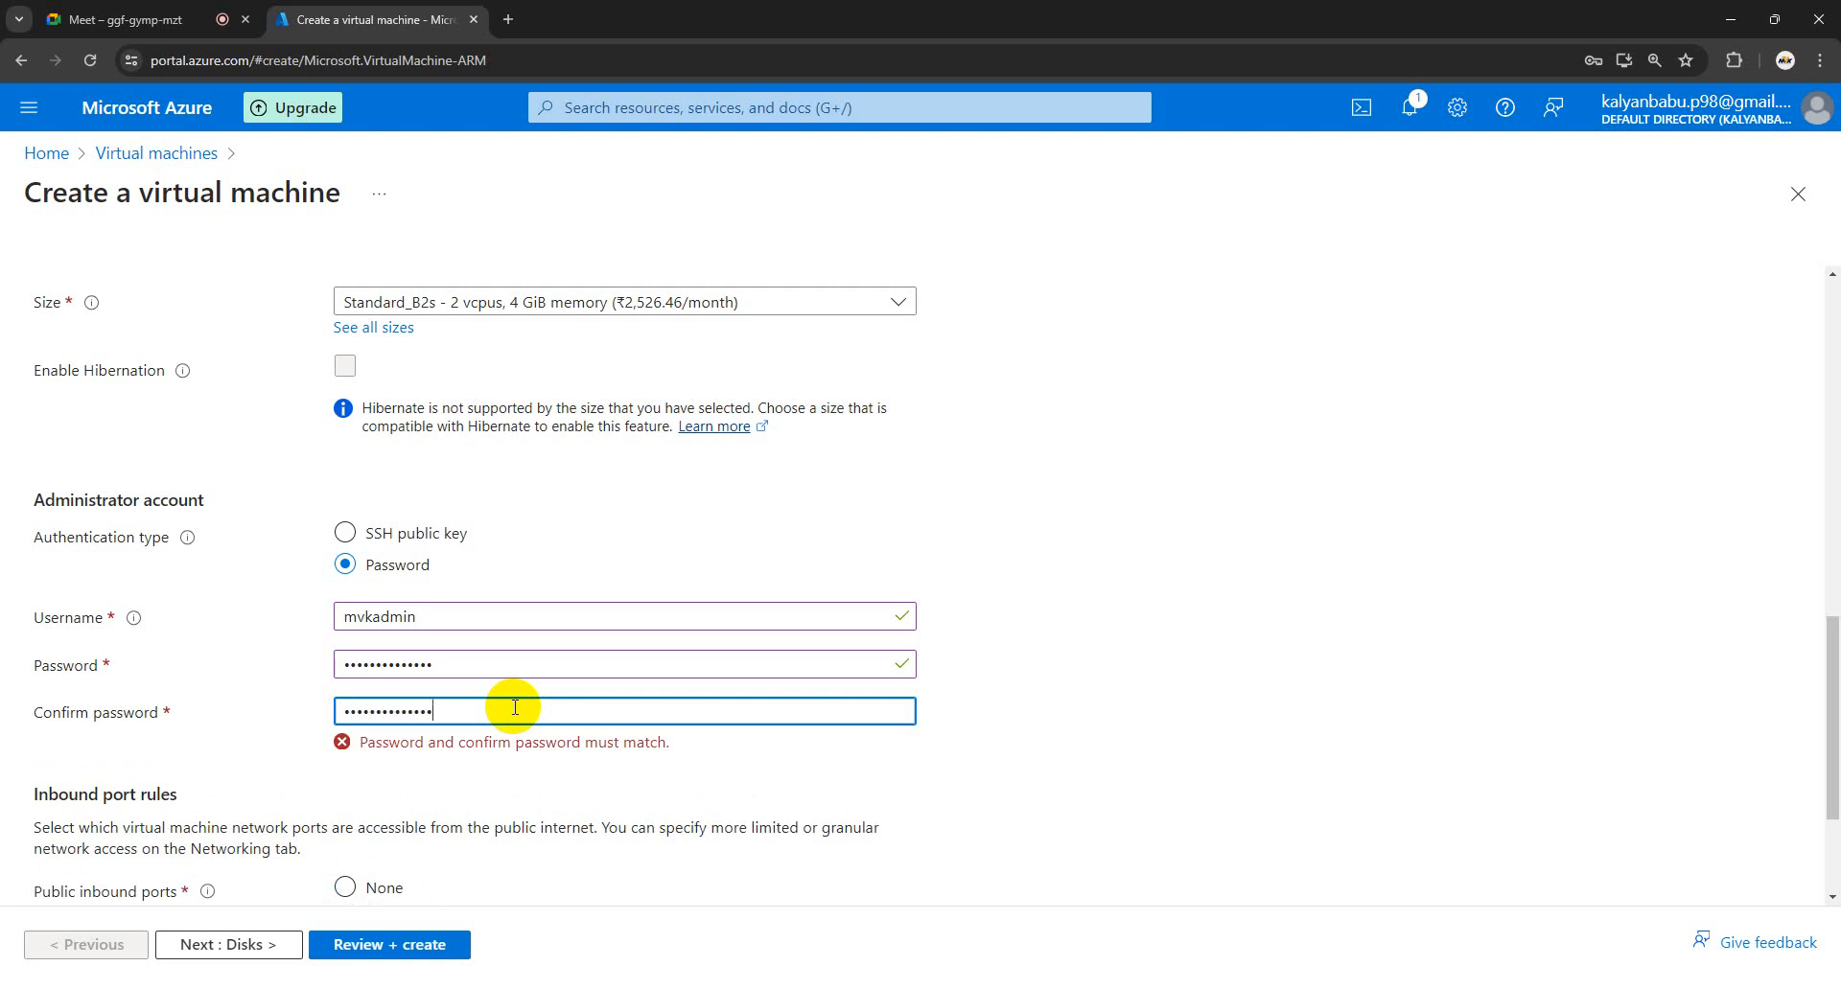
{"action": "scroll", "coordinate": [523, 709], "scroll_direction": "down", "scroll_amount": 2}
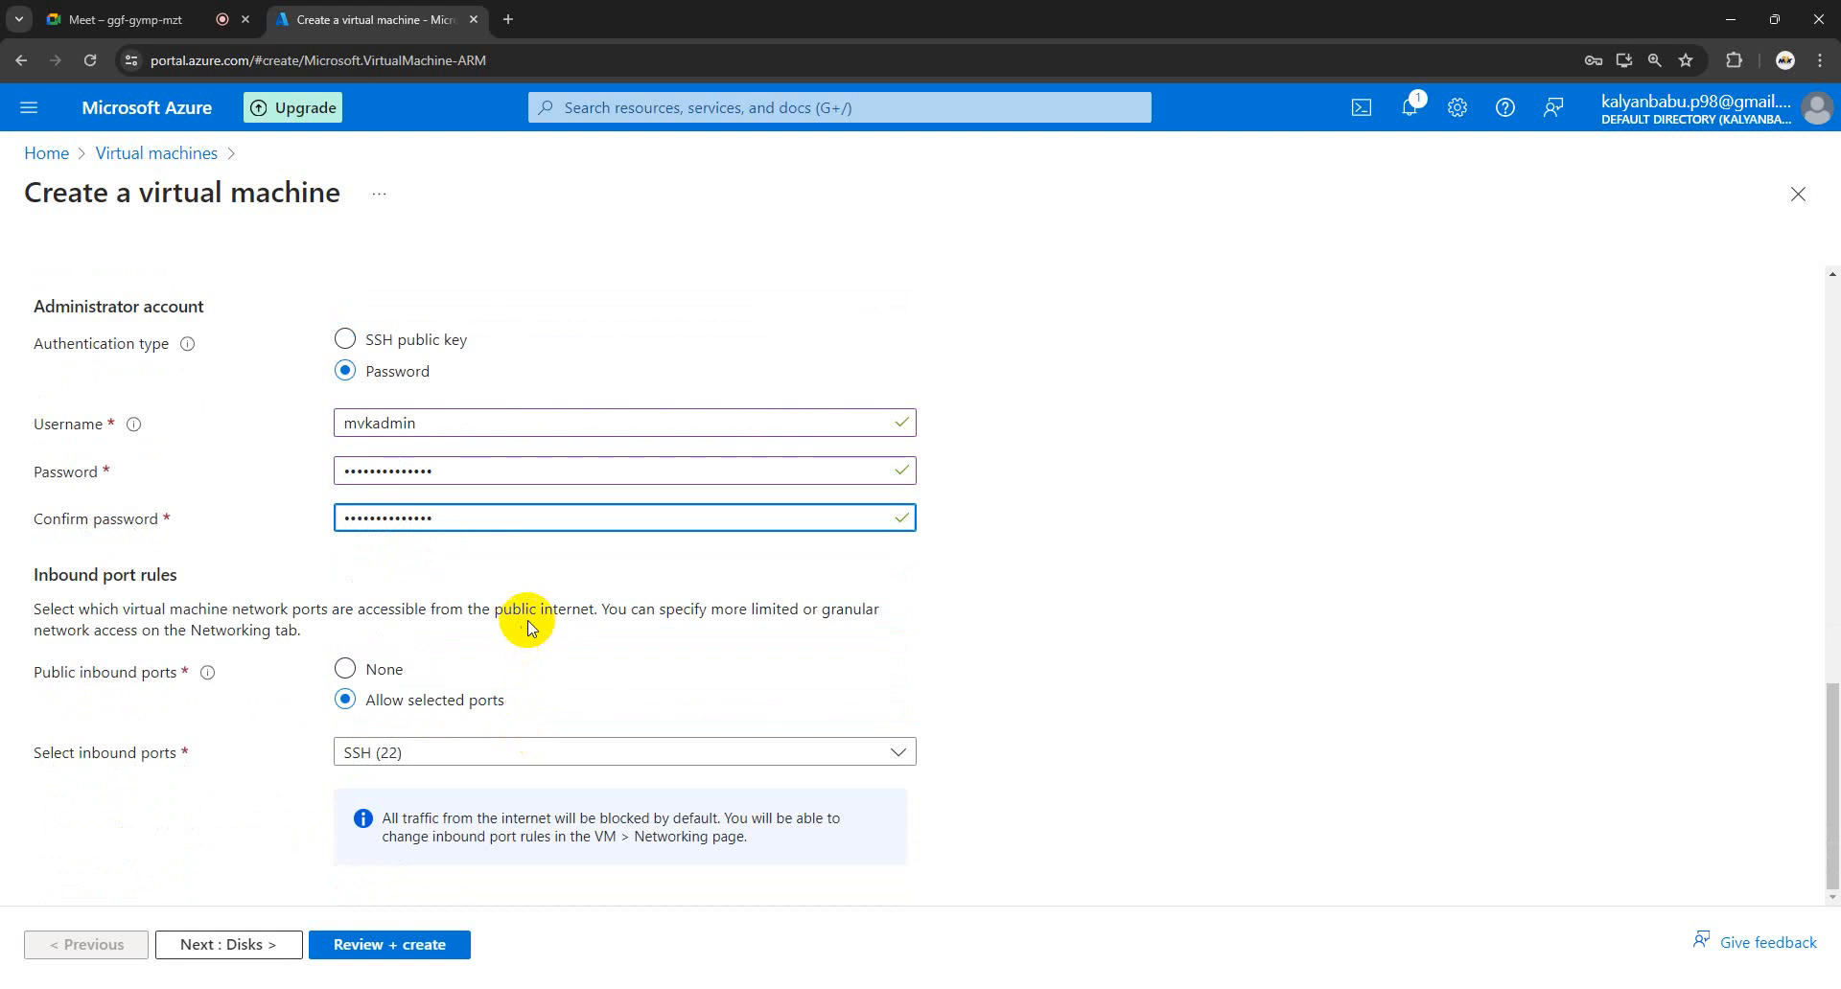
- Tick HTTP (80) in the inbound ports list alongside SSH (22)
{"action": "left_click", "coordinate": [897, 751]}
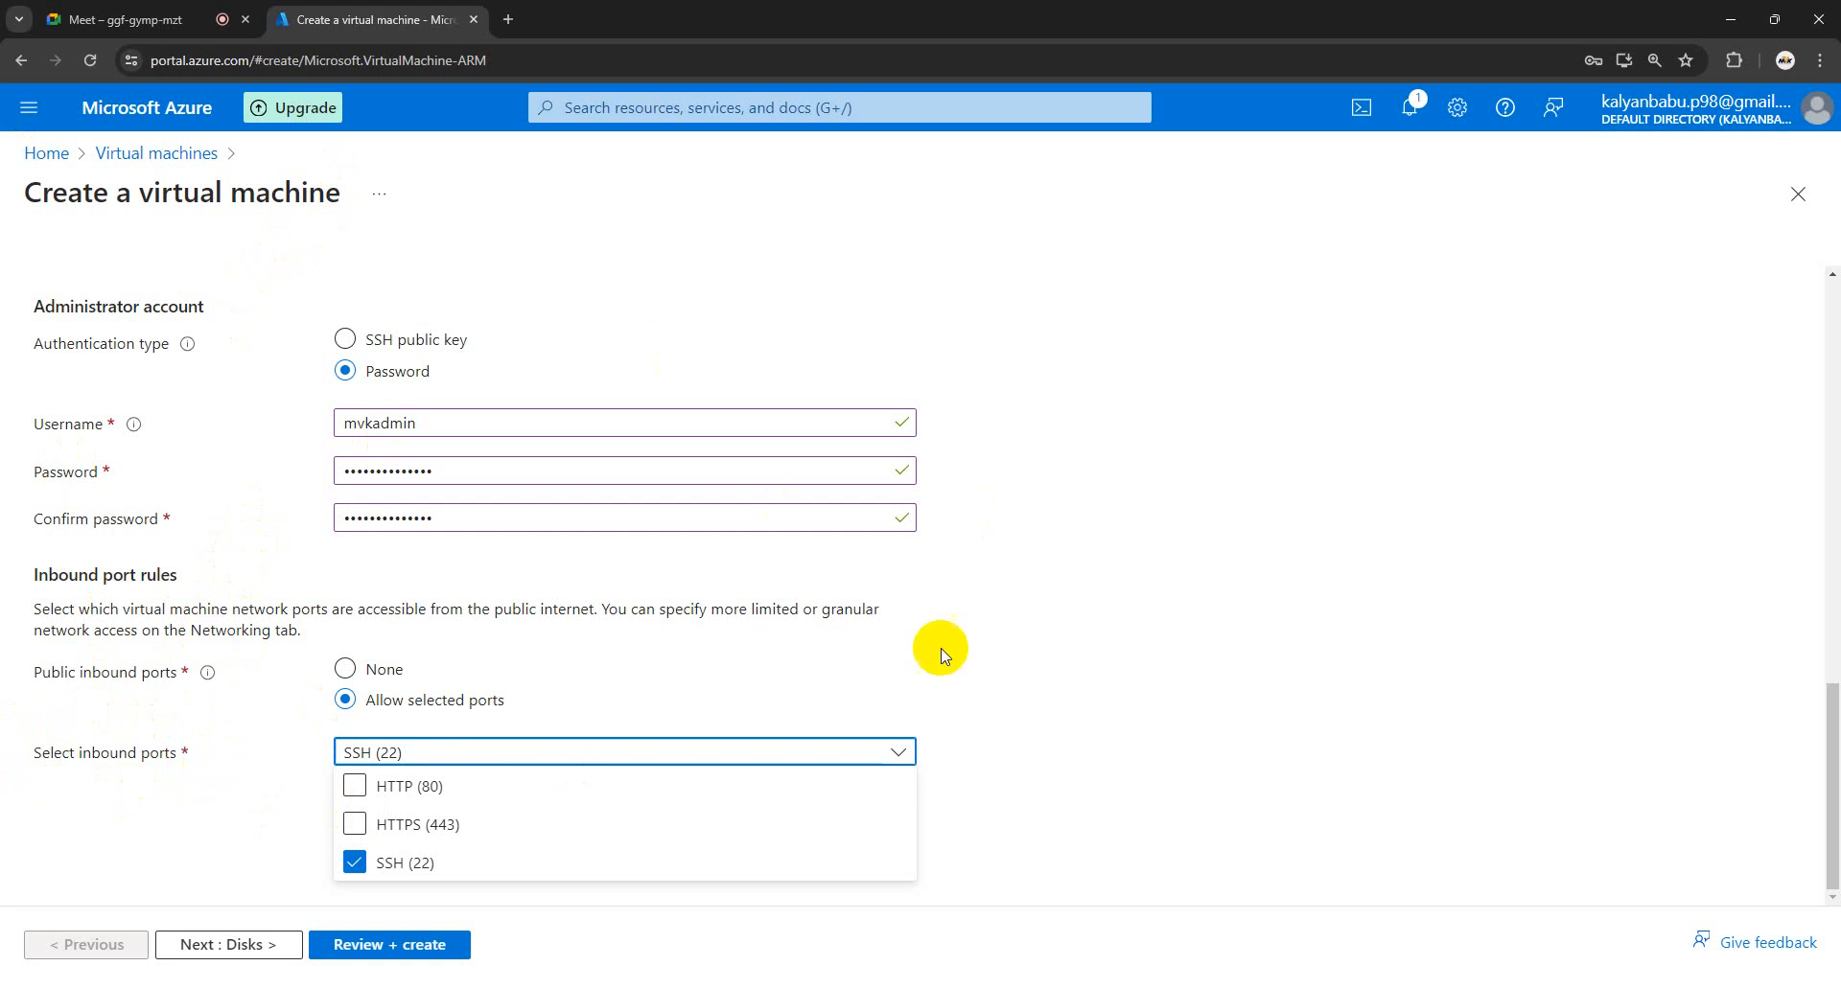
{"action": "left_click", "coordinate": [199, 756]}
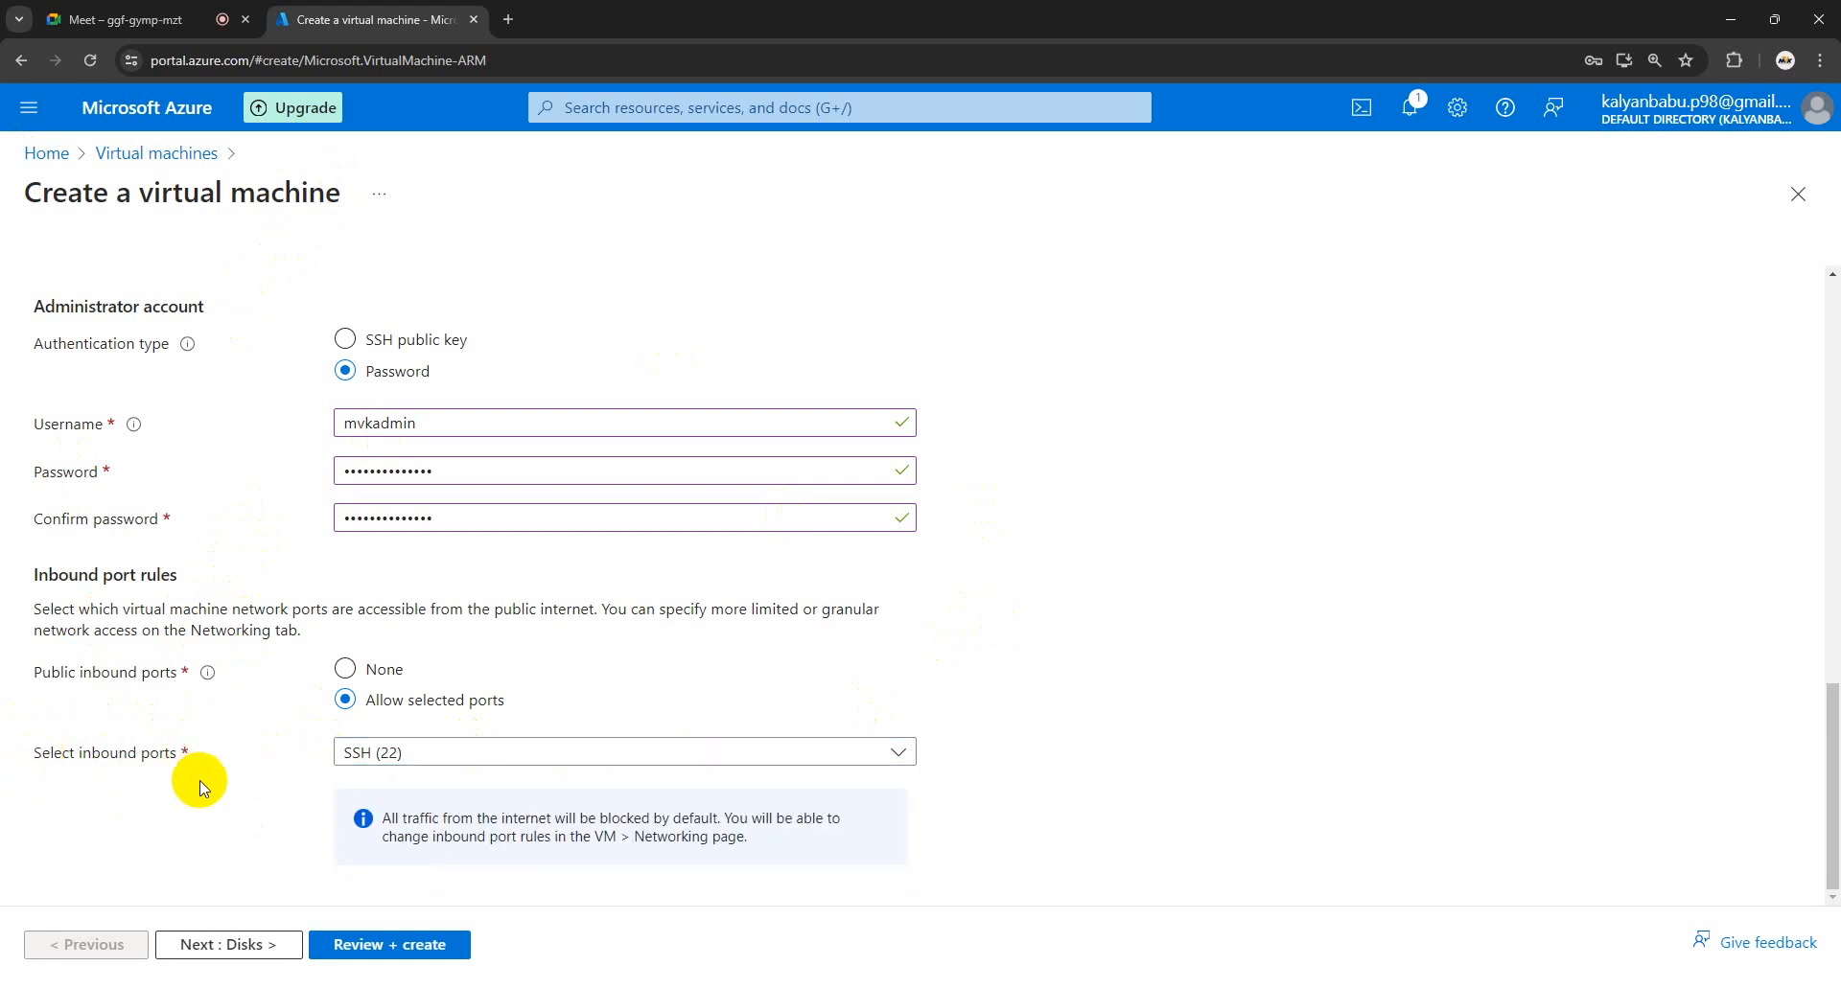
{"action": "left_click", "coordinate": [898, 750]}
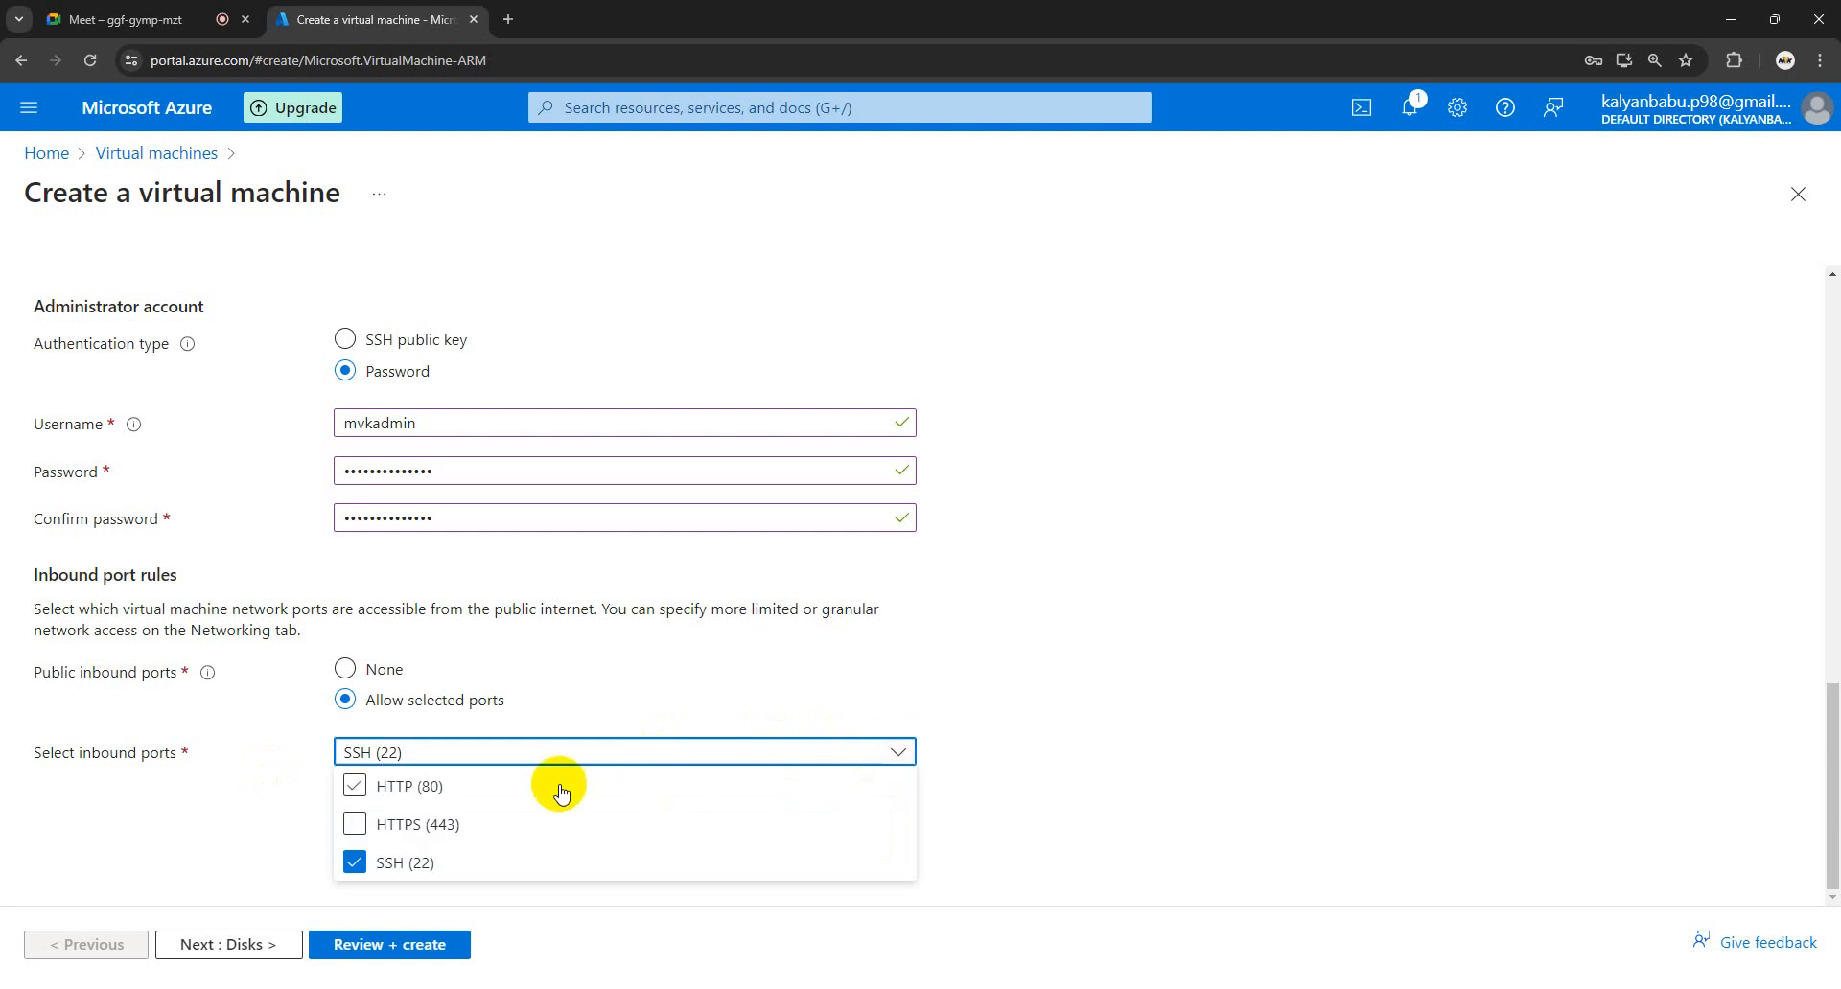
{"action": "left_click", "coordinate": [460, 789]}
{"action": "left_click", "coordinate": [1078, 690]}
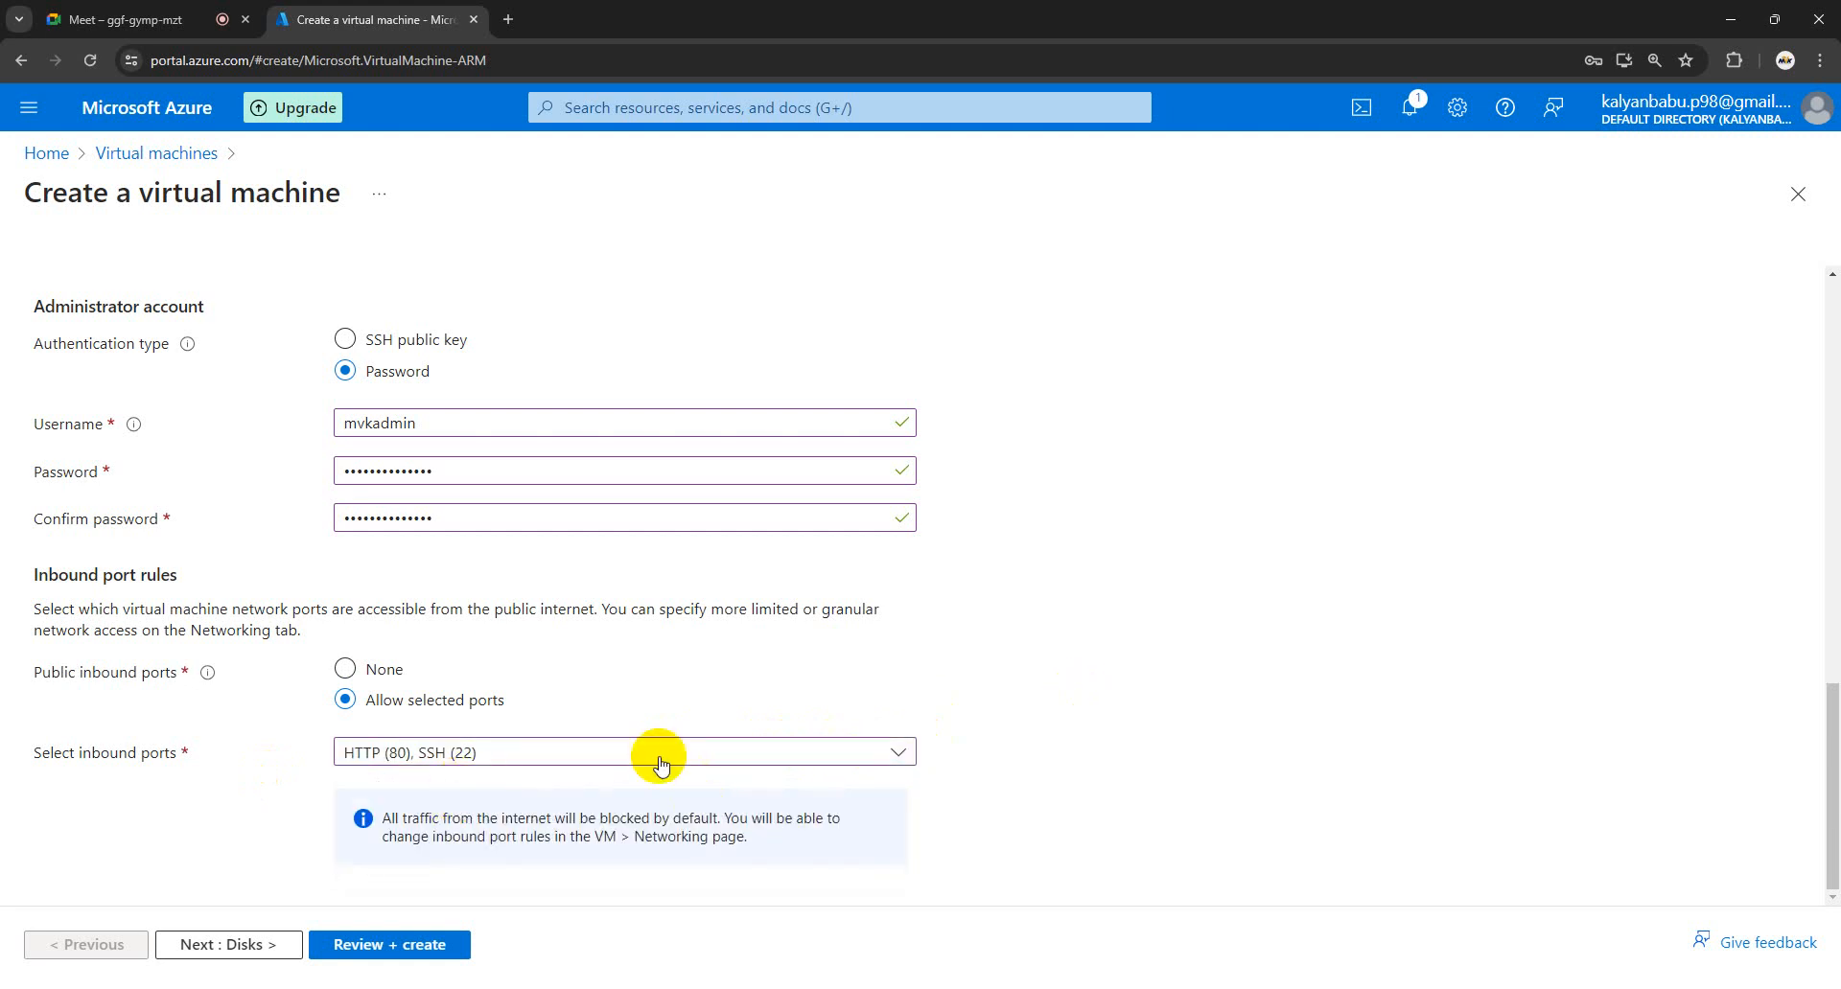
- Review the default OS disk options on the Disks tab, then continue to Networking
{"action": "left_click", "coordinate": [203, 947]}
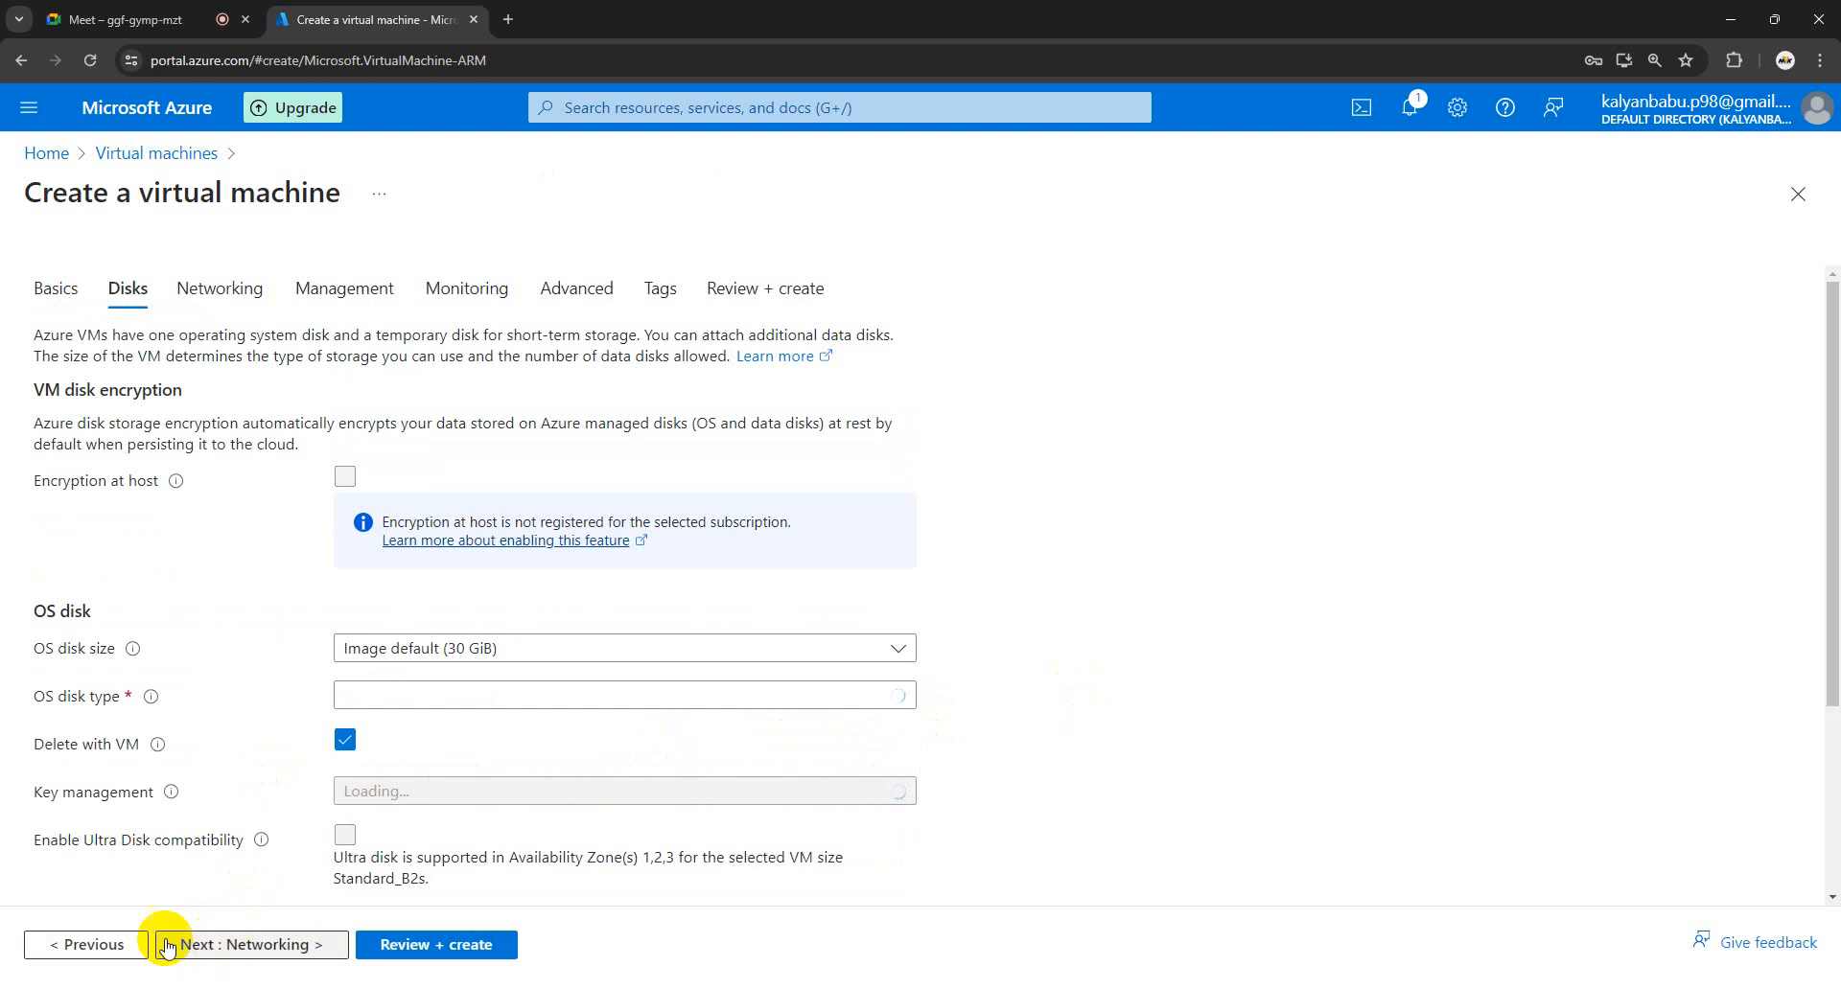
{"action": "scroll", "coordinate": [221, 594], "scroll_direction": "down", "scroll_amount": 2}
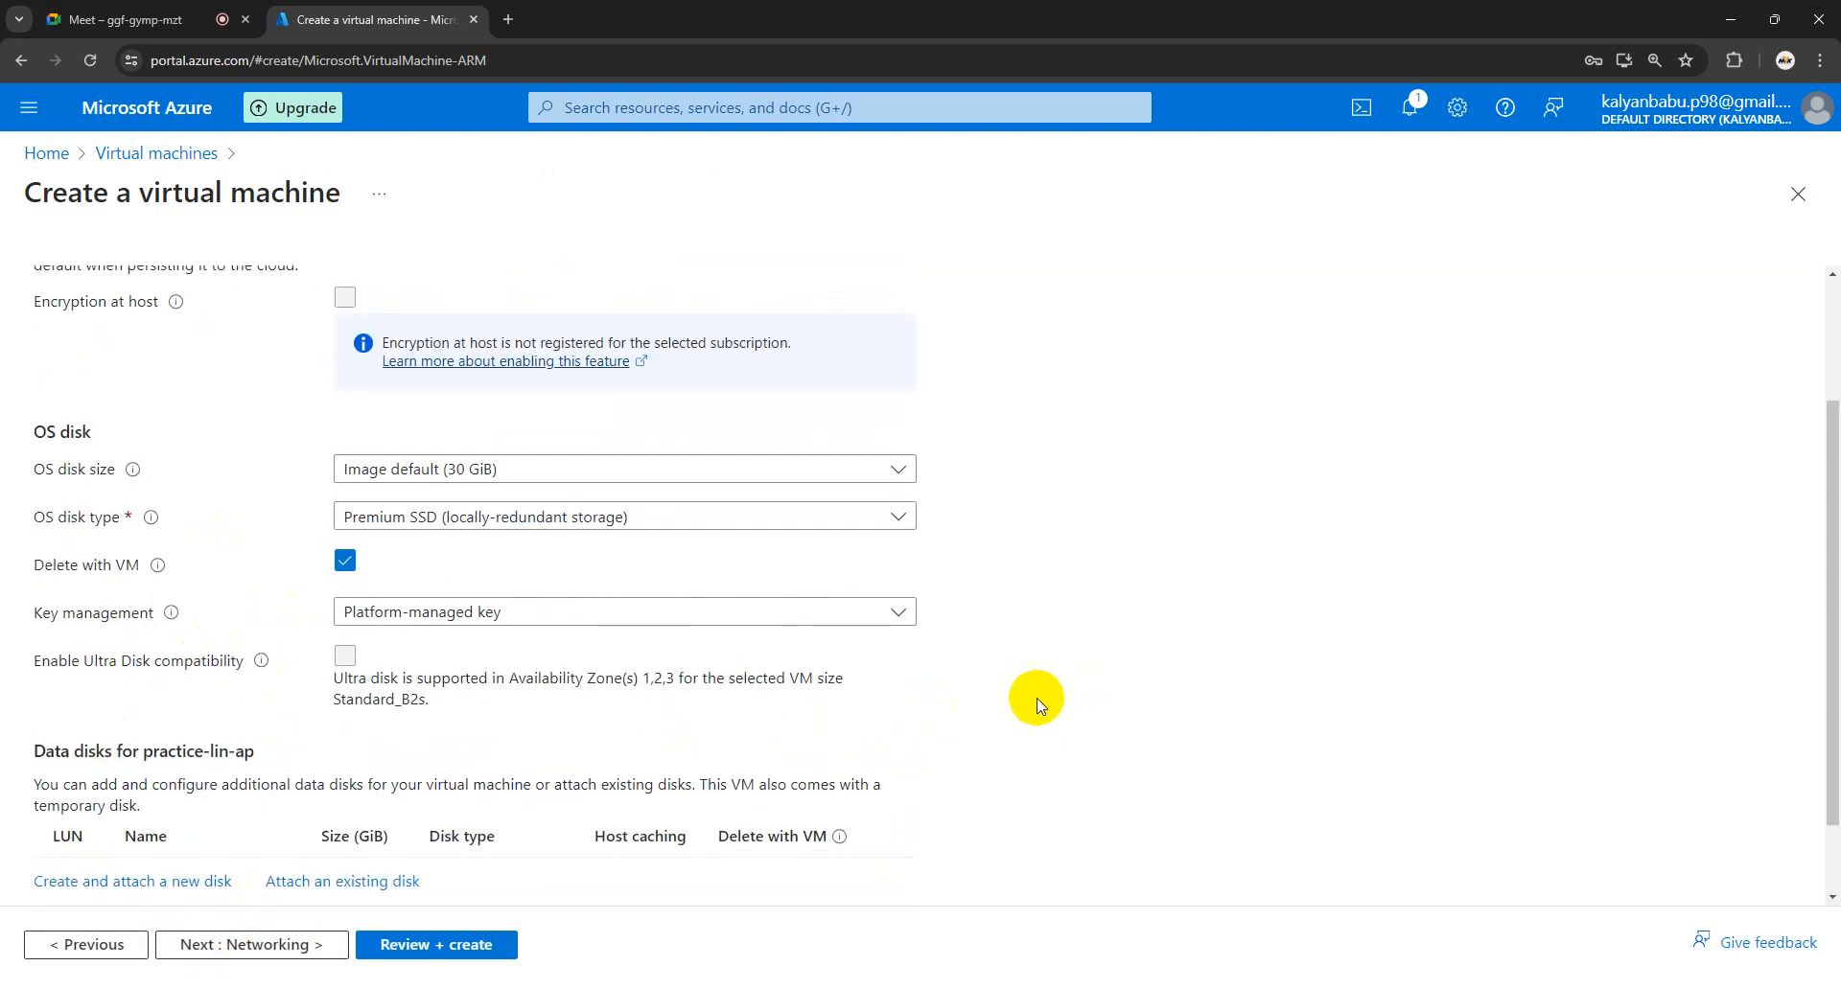
{"action": "scroll", "coordinate": [201, 494], "scroll_direction": "down", "scroll_amount": 1}
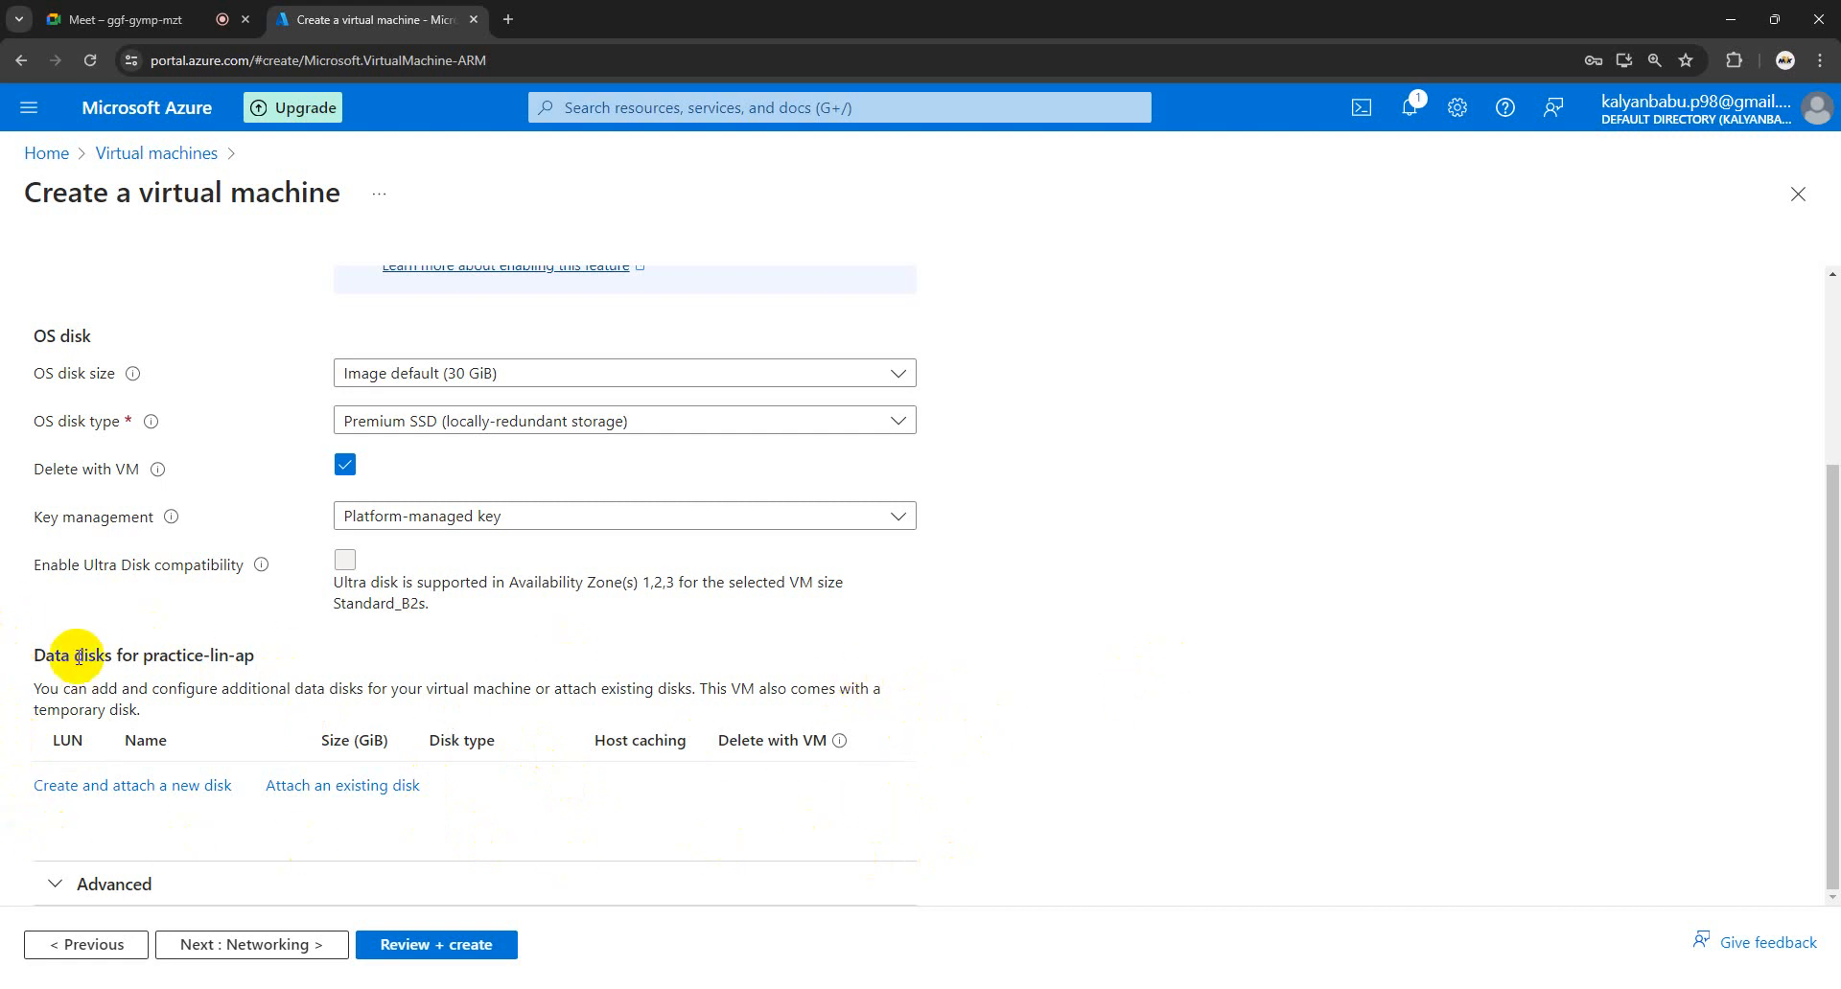
{"action": "scroll", "coordinate": [561, 656], "scroll_direction": "up", "scroll_amount": 1}
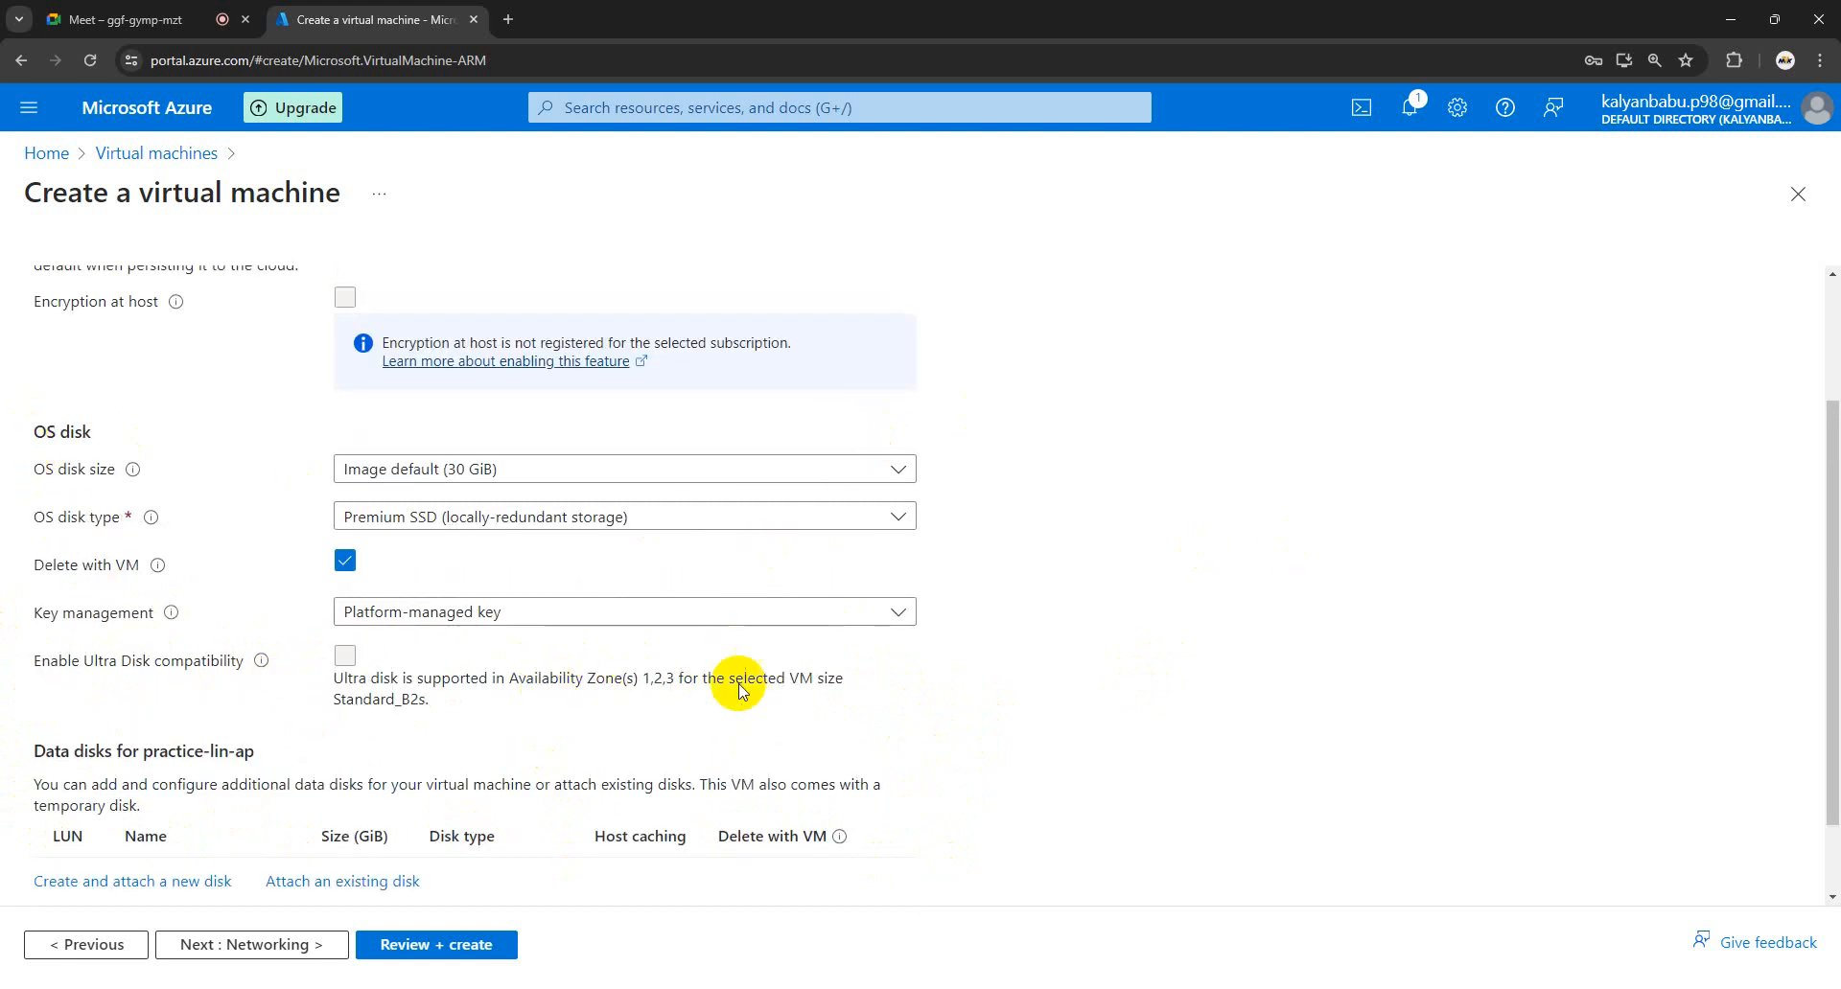
{"action": "left_click", "coordinate": [305, 939]}
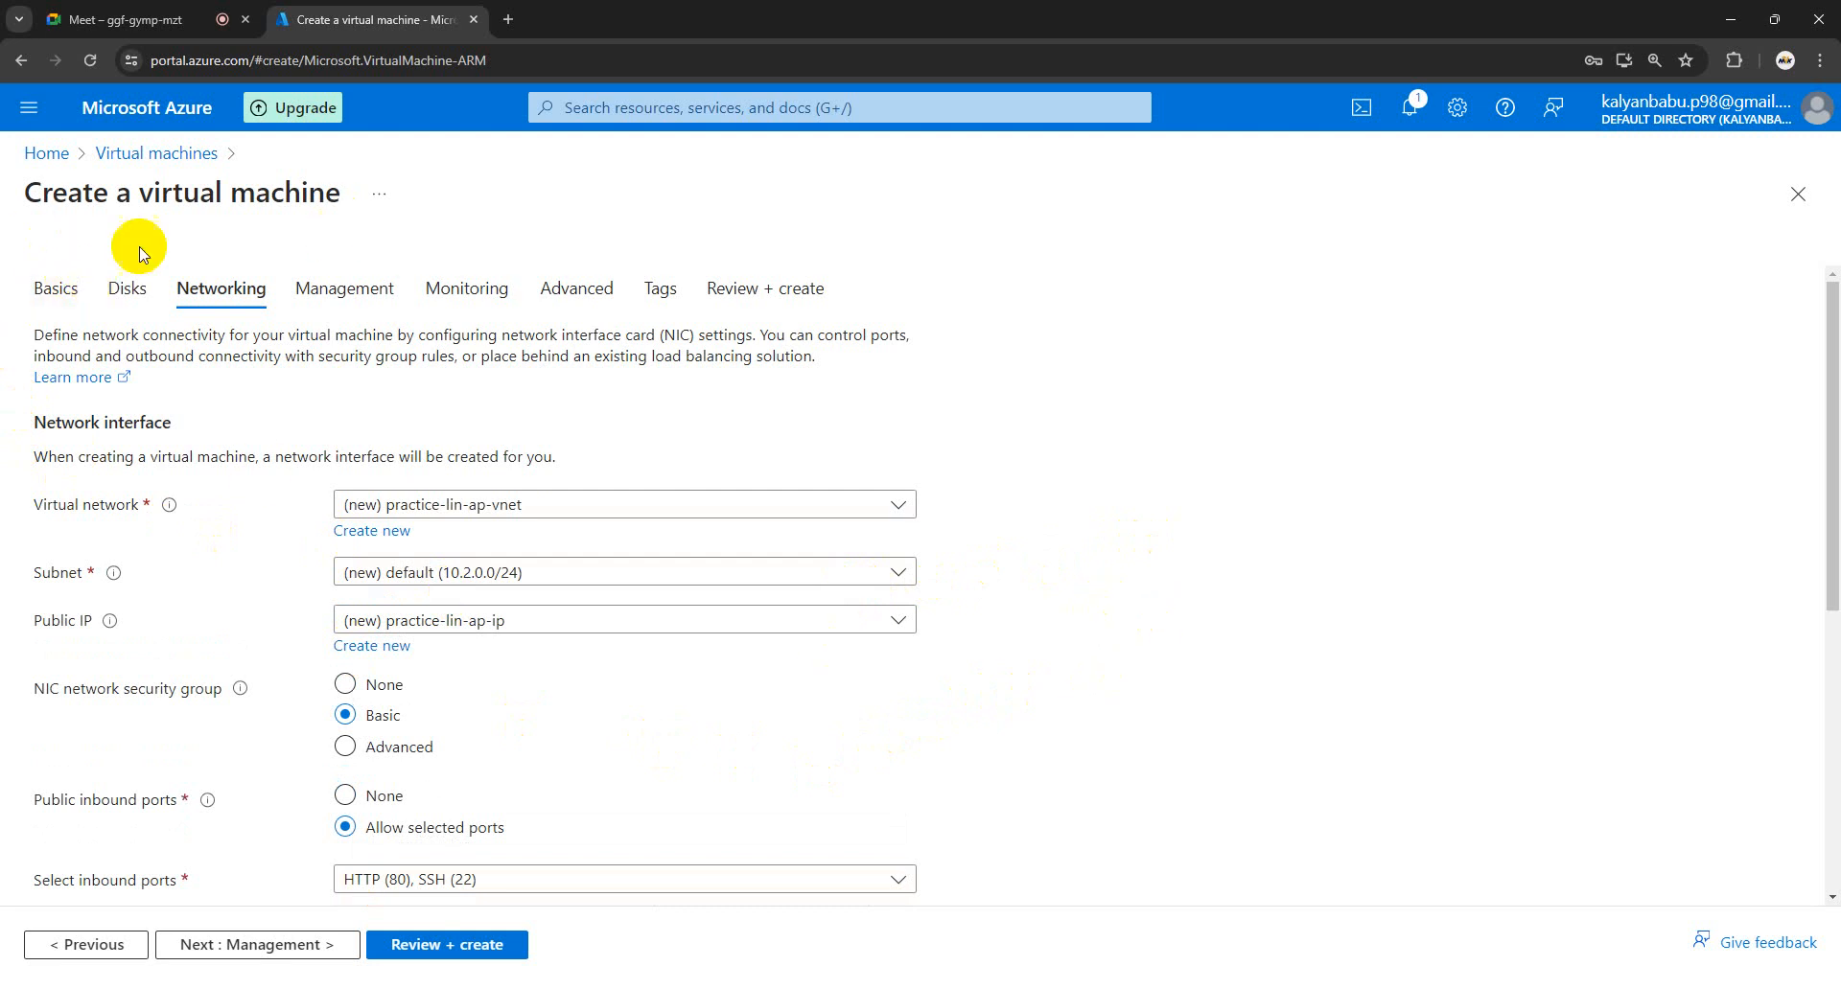
- Tick 'Delete public IP and NIC when VM is deleted', then continue to the Management tab
{"action": "scroll", "coordinate": [246, 606], "scroll_direction": "down", "scroll_amount": 2}
{"action": "scroll", "coordinate": [246, 613], "scroll_direction": "down", "scroll_amount": 2}
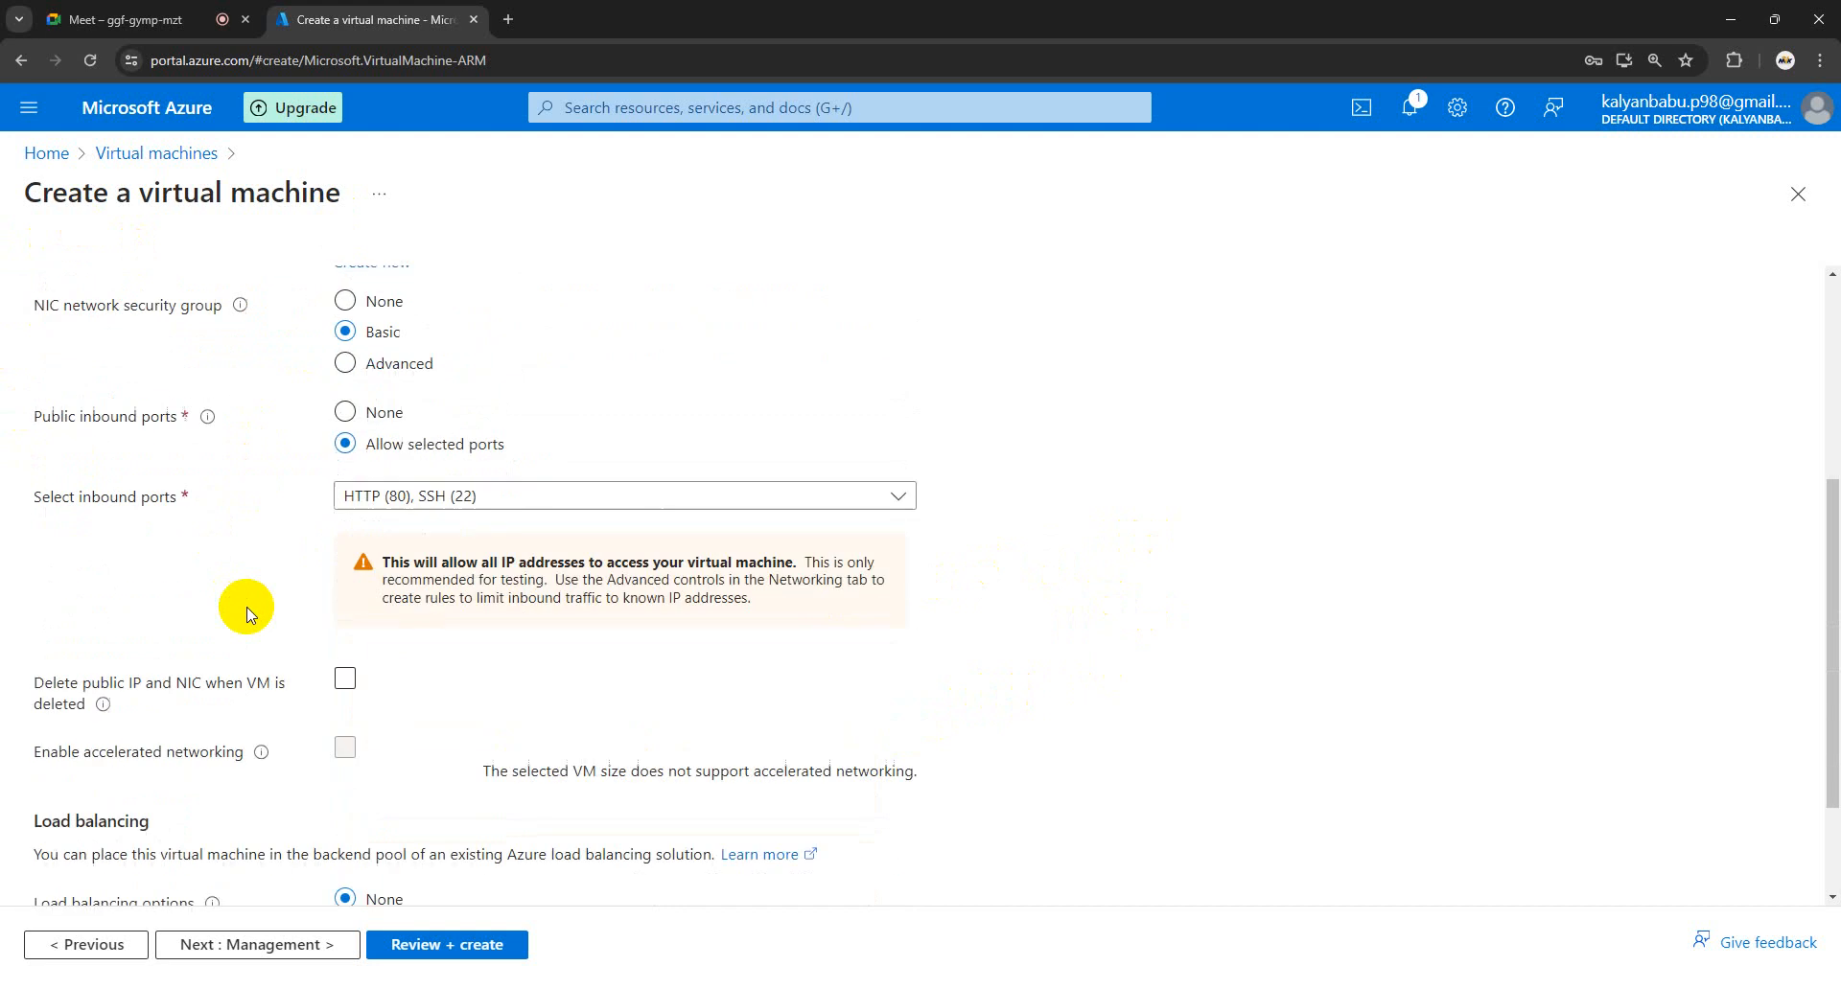
{"action": "scroll", "coordinate": [247, 614], "scroll_direction": "down", "scroll_amount": 1}
{"action": "left_click", "coordinate": [347, 582]}
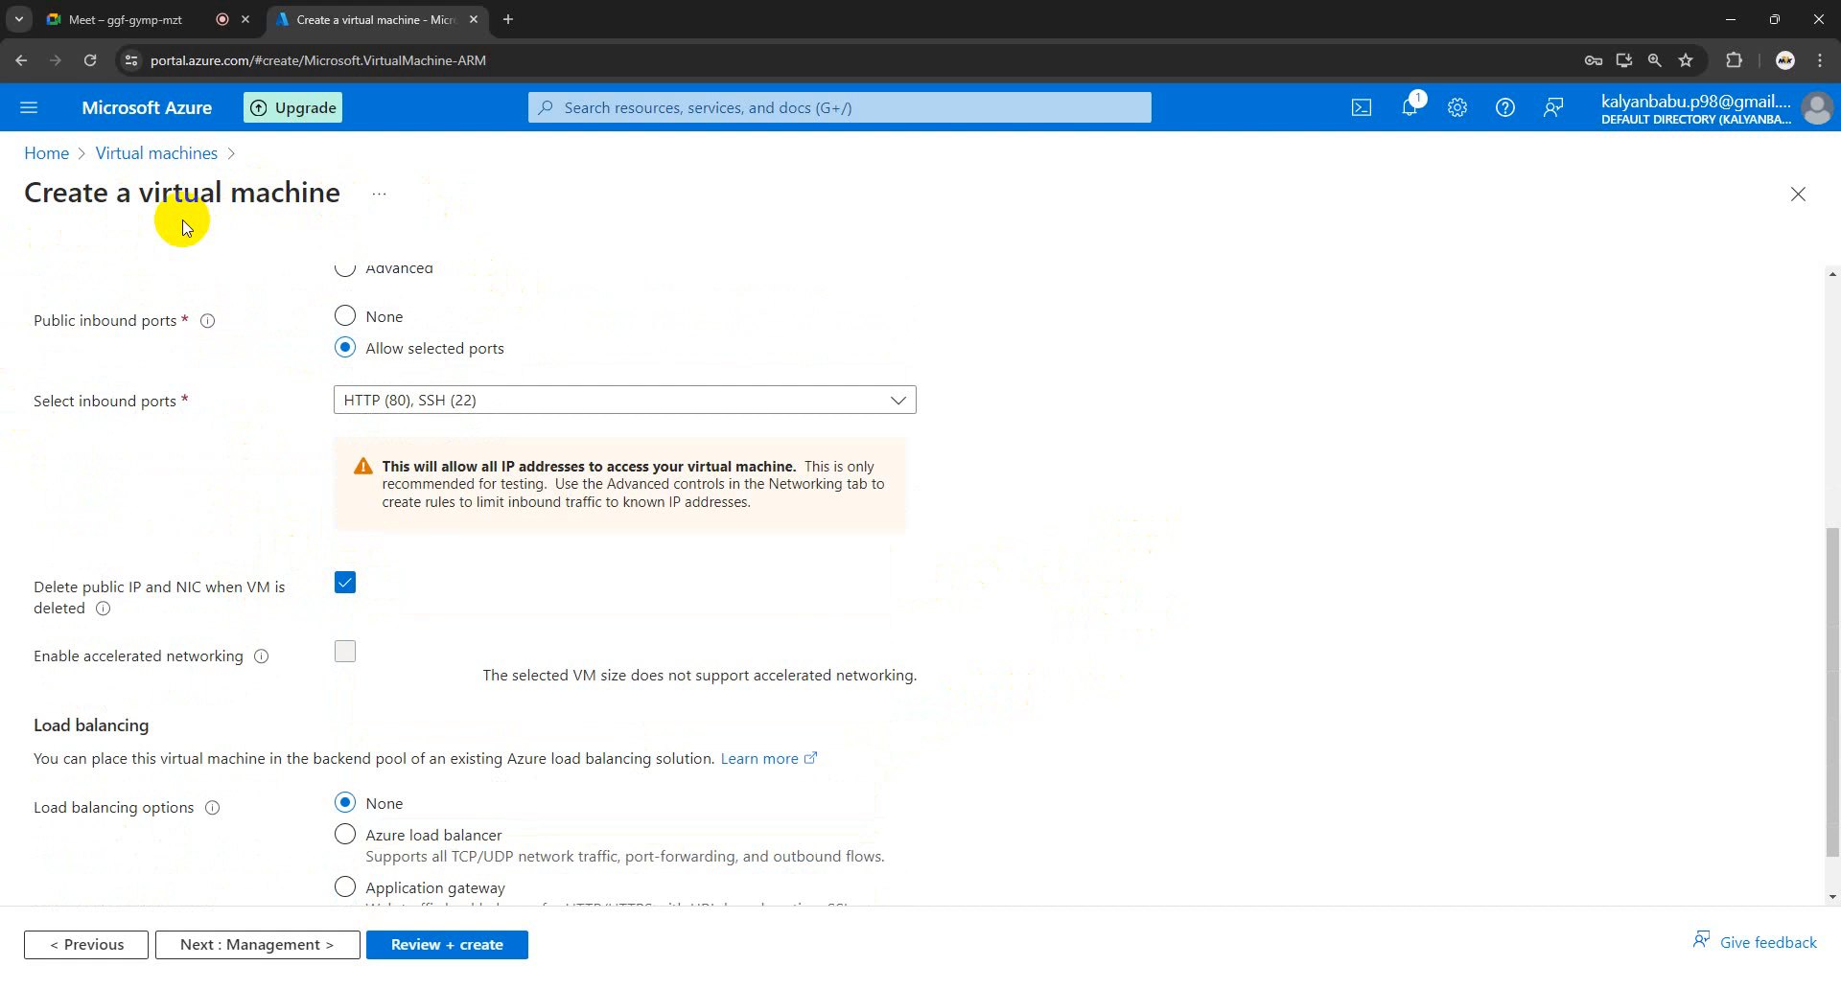
{"action": "scroll", "coordinate": [185, 509], "scroll_direction": "up", "scroll_amount": 4}
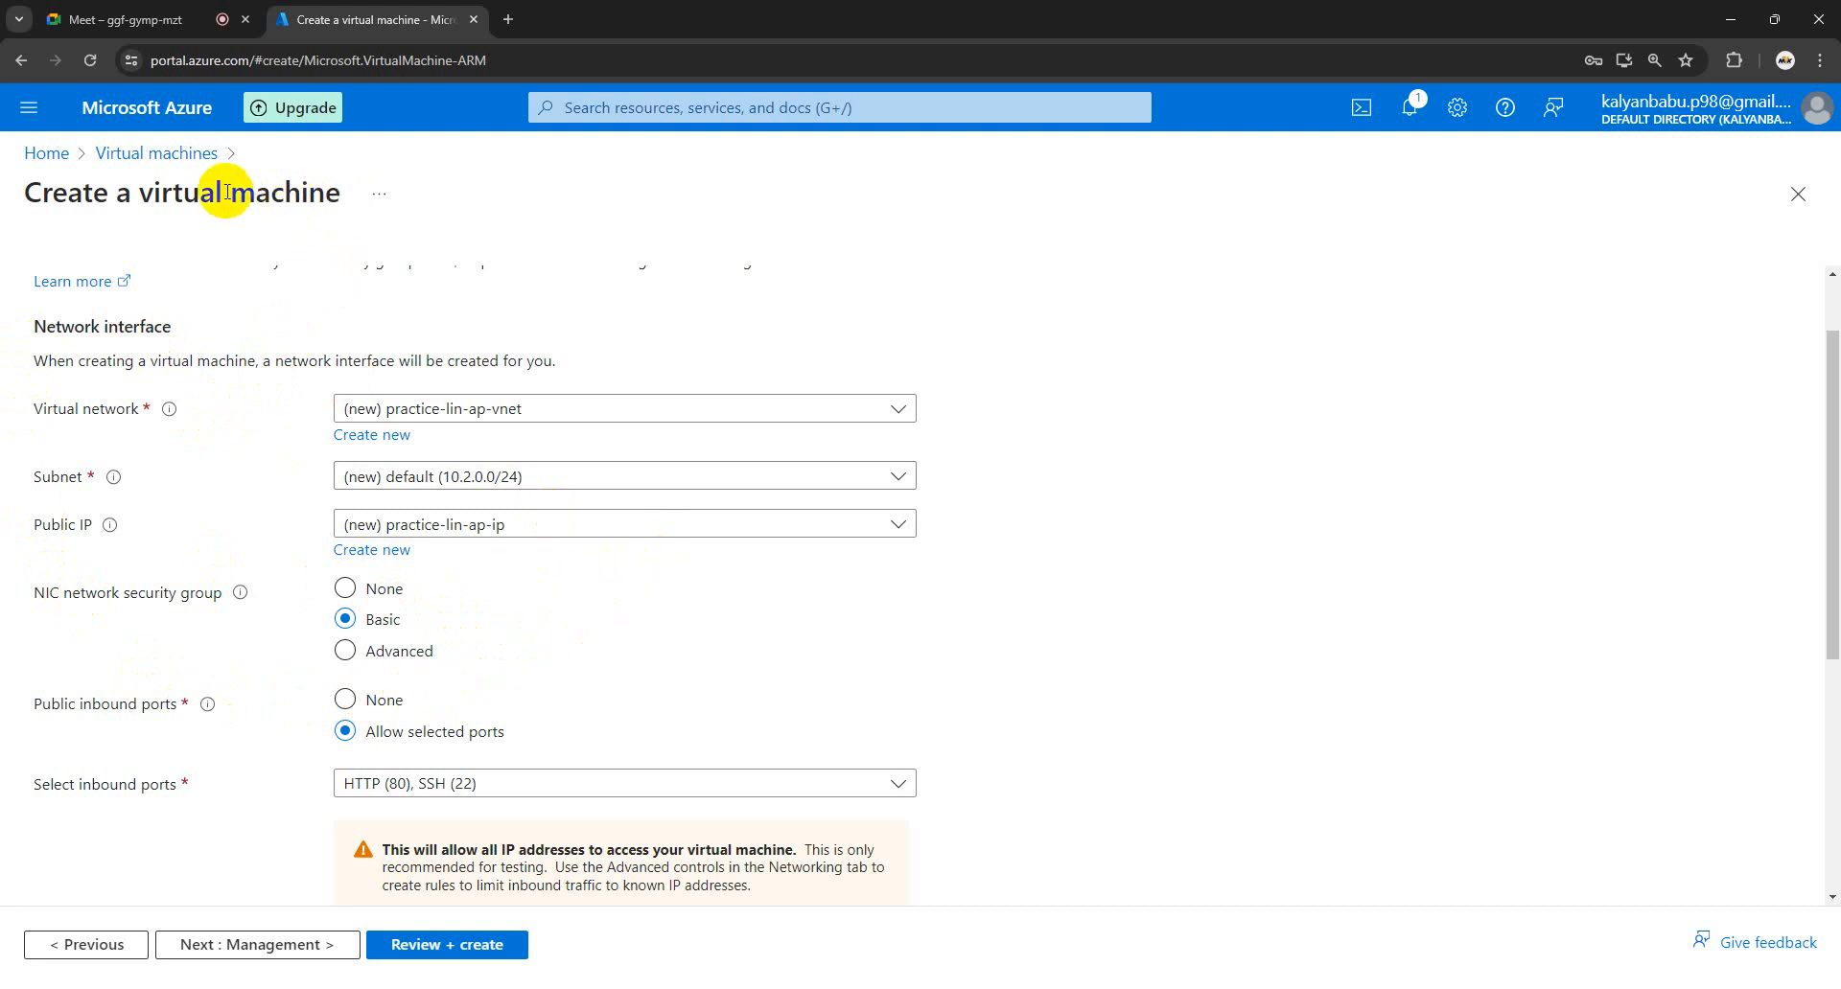
{"action": "scroll", "coordinate": [239, 604], "scroll_direction": "down", "scroll_amount": 4}
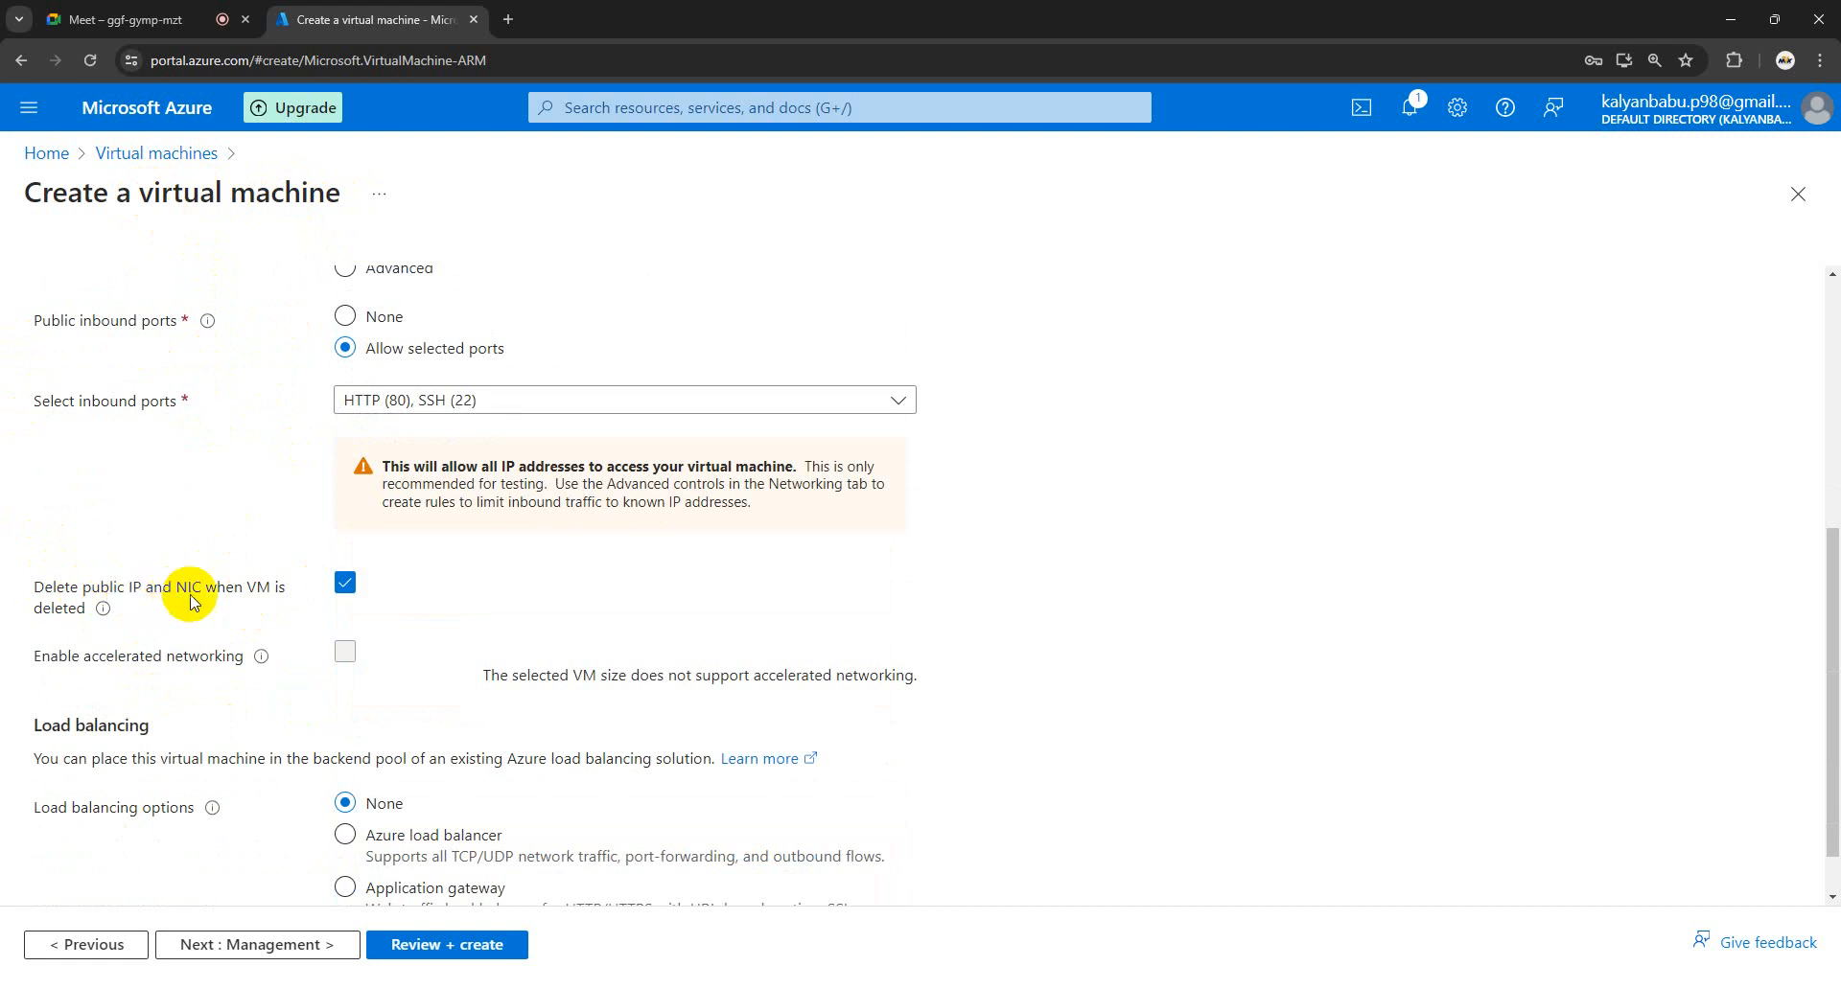
{"action": "scroll", "coordinate": [219, 602], "scroll_direction": "down", "scroll_amount": 1}
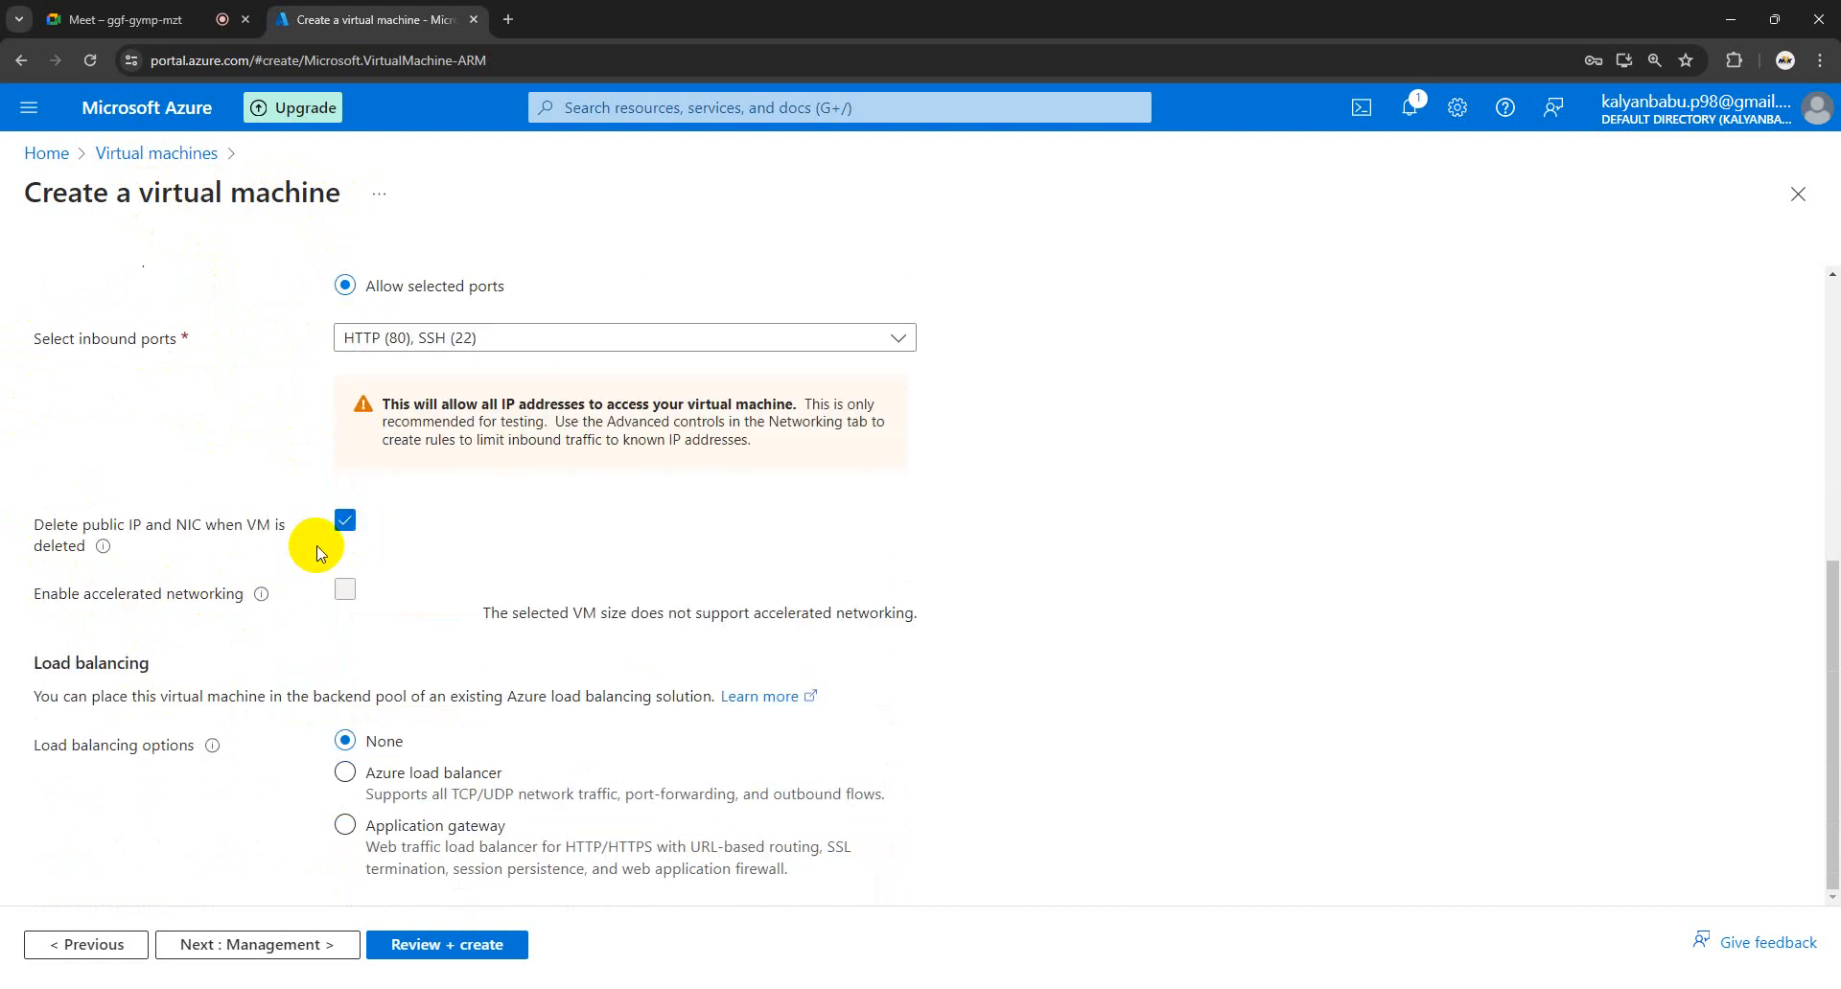
{"action": "left_click", "coordinate": [248, 947]}
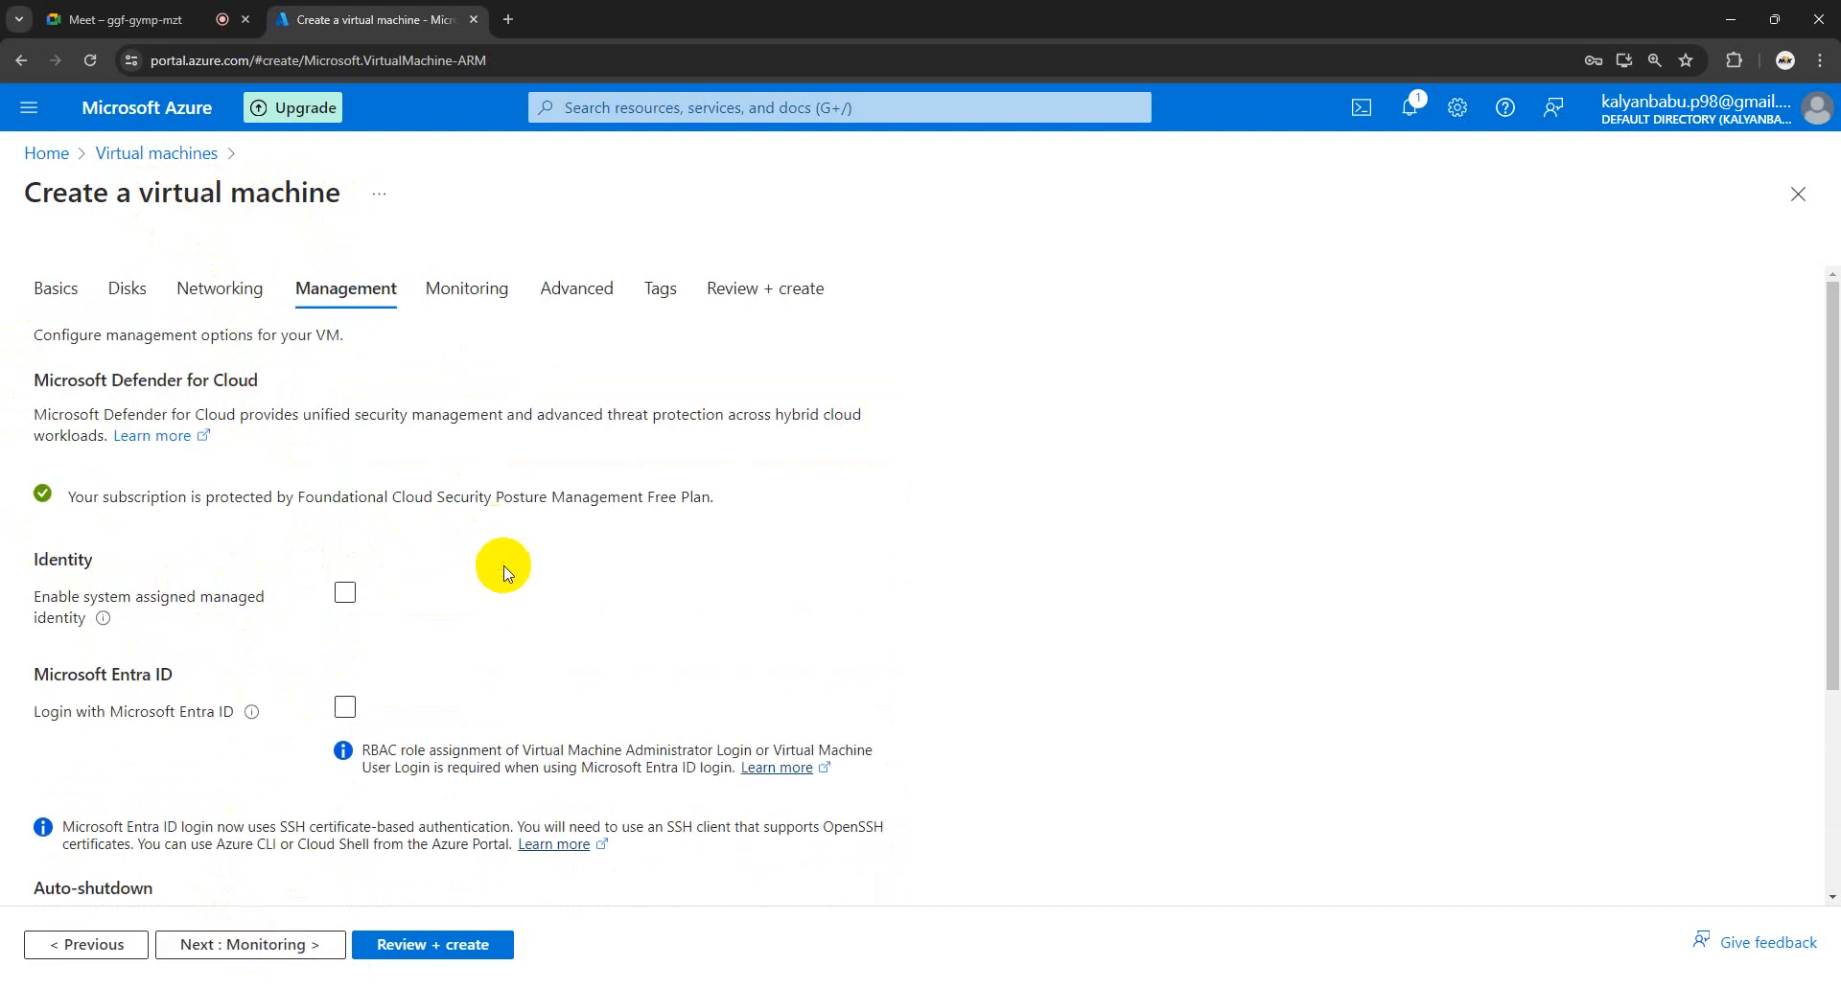
- Pass through Monitoring and Advanced unchanged to reach Review + create showing Validation passed
{"action": "scroll", "coordinate": [501, 567], "scroll_direction": "down", "scroll_amount": 5}
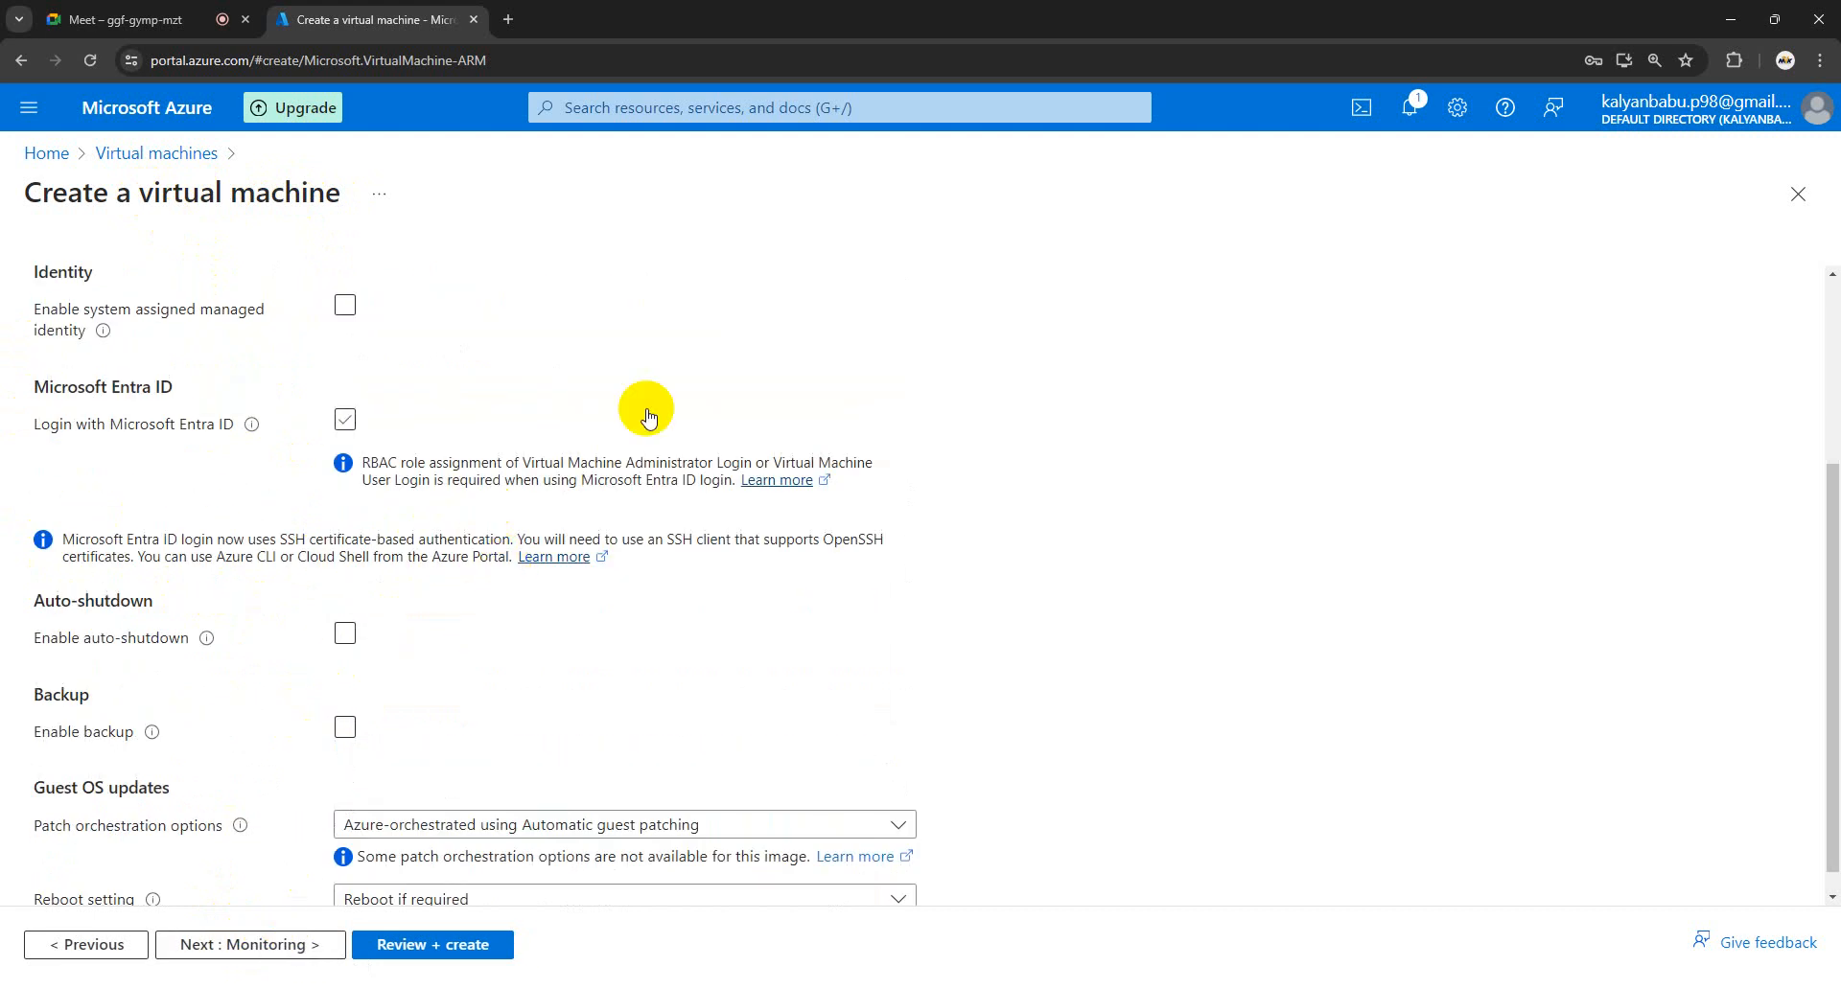
{"action": "left_click", "coordinate": [222, 945]}
{"action": "left_click", "coordinate": [232, 949]}
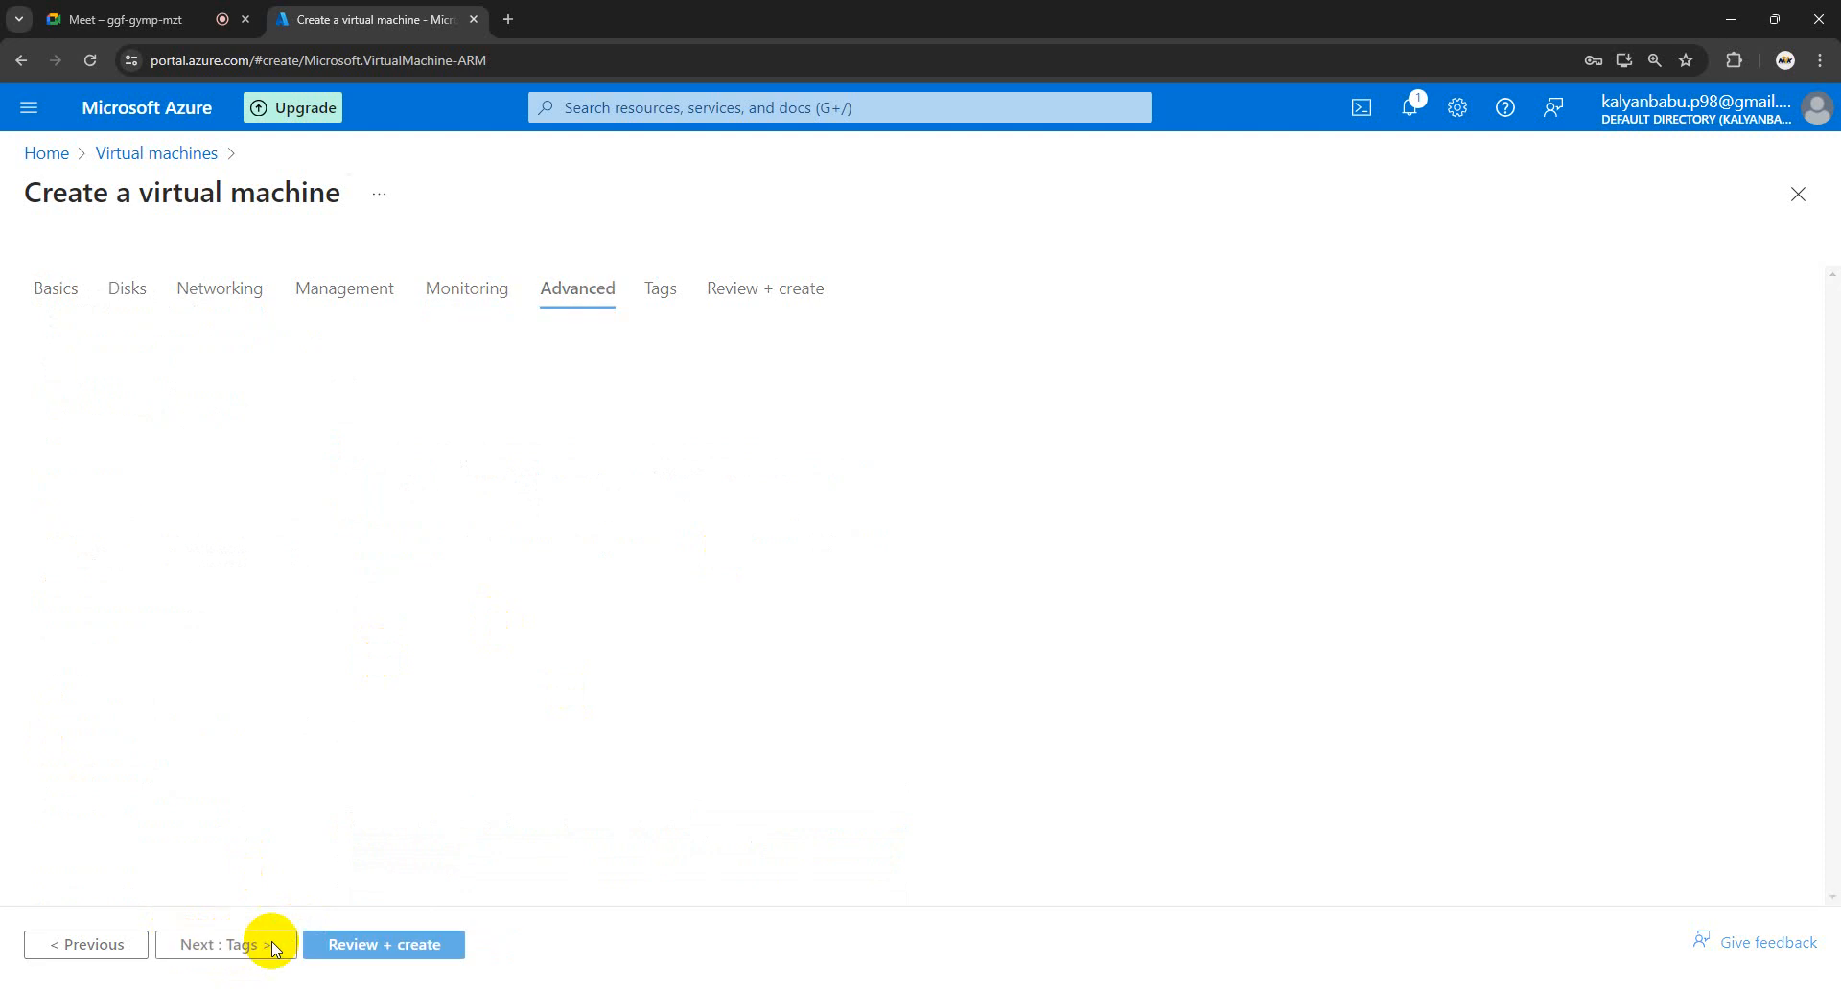
{"action": "scroll", "coordinate": [382, 728], "scroll_direction": "down", "scroll_amount": 5}
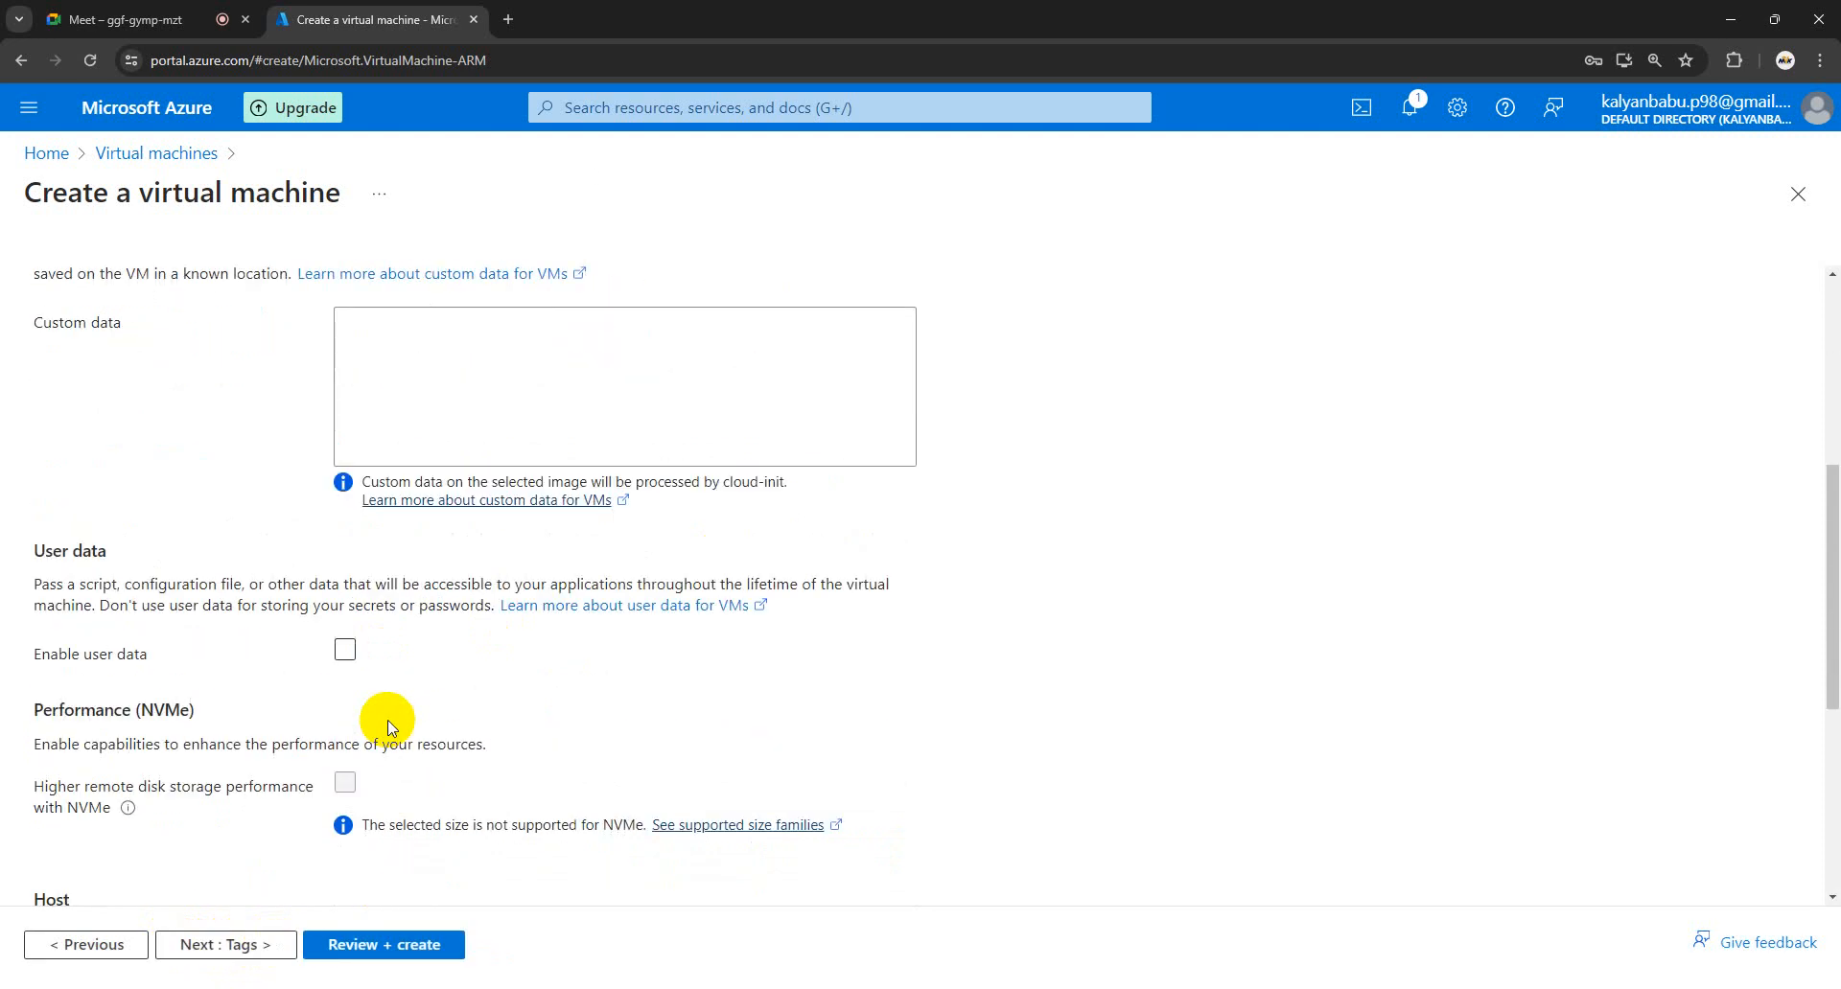
{"action": "scroll", "coordinate": [387, 724], "scroll_direction": "up", "scroll_amount": 5}
{"action": "scroll", "coordinate": [422, 604], "scroll_direction": "down", "scroll_amount": 10}
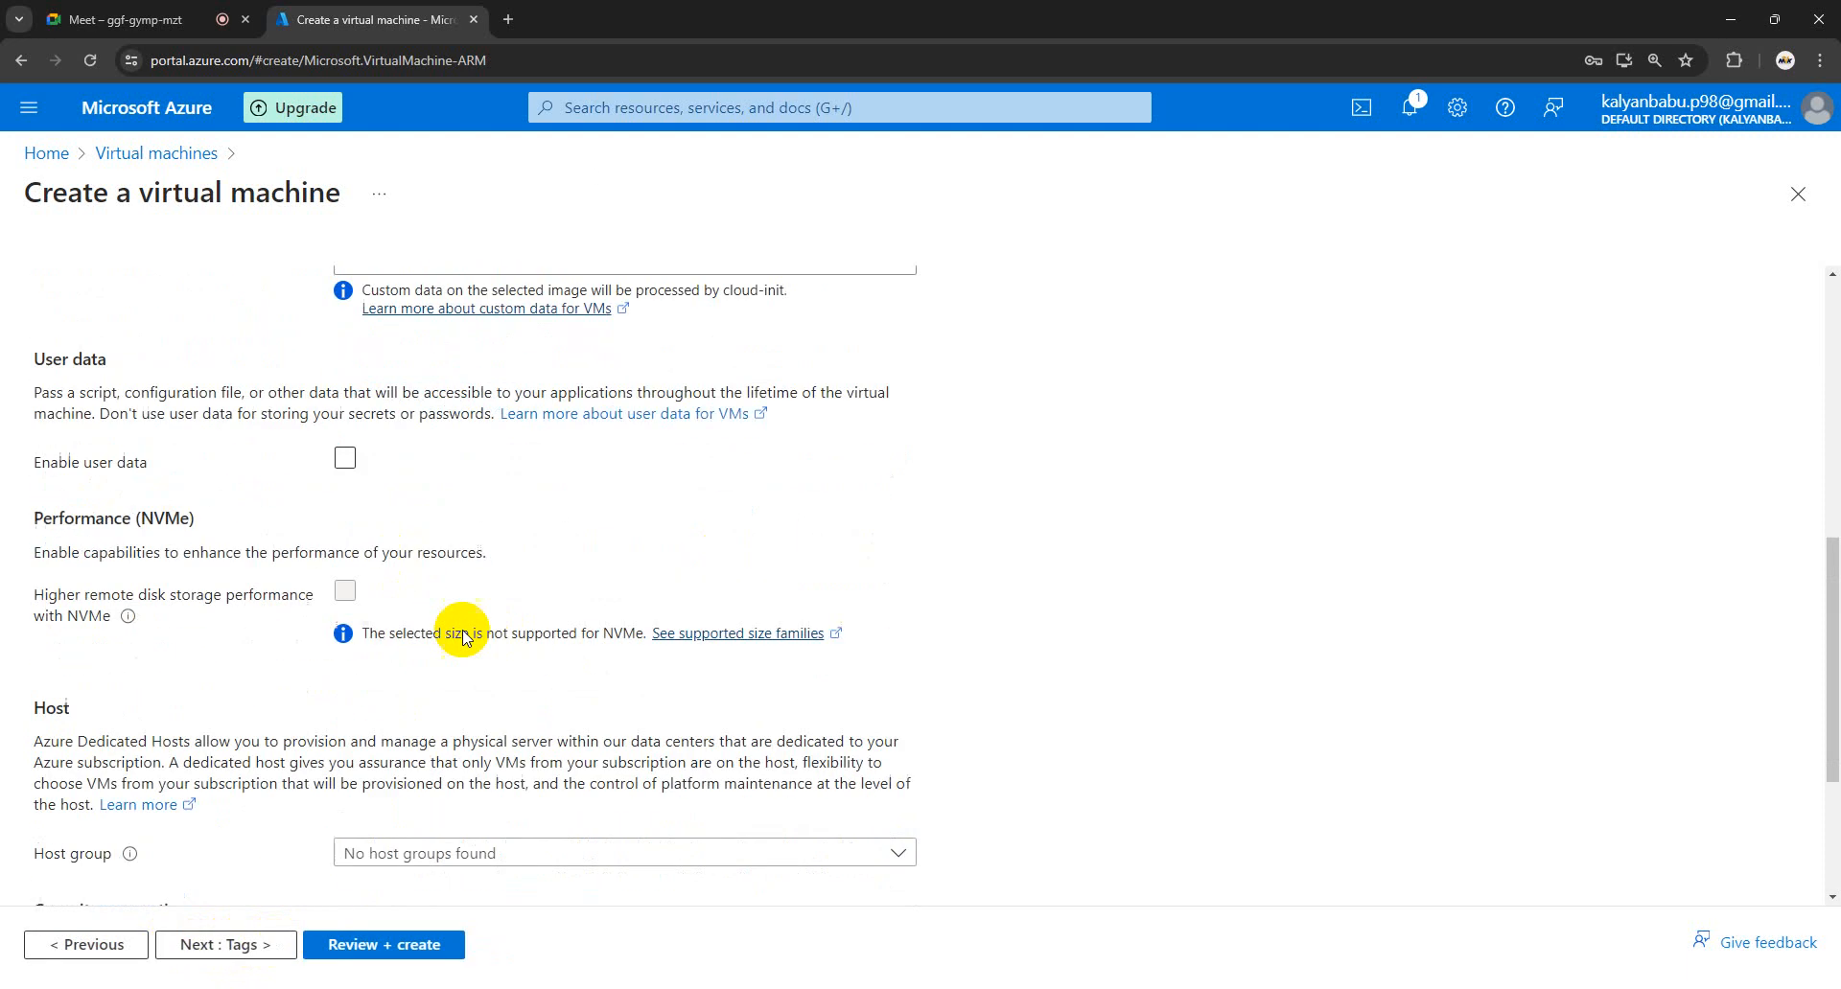
{"action": "left_click", "coordinate": [374, 945]}
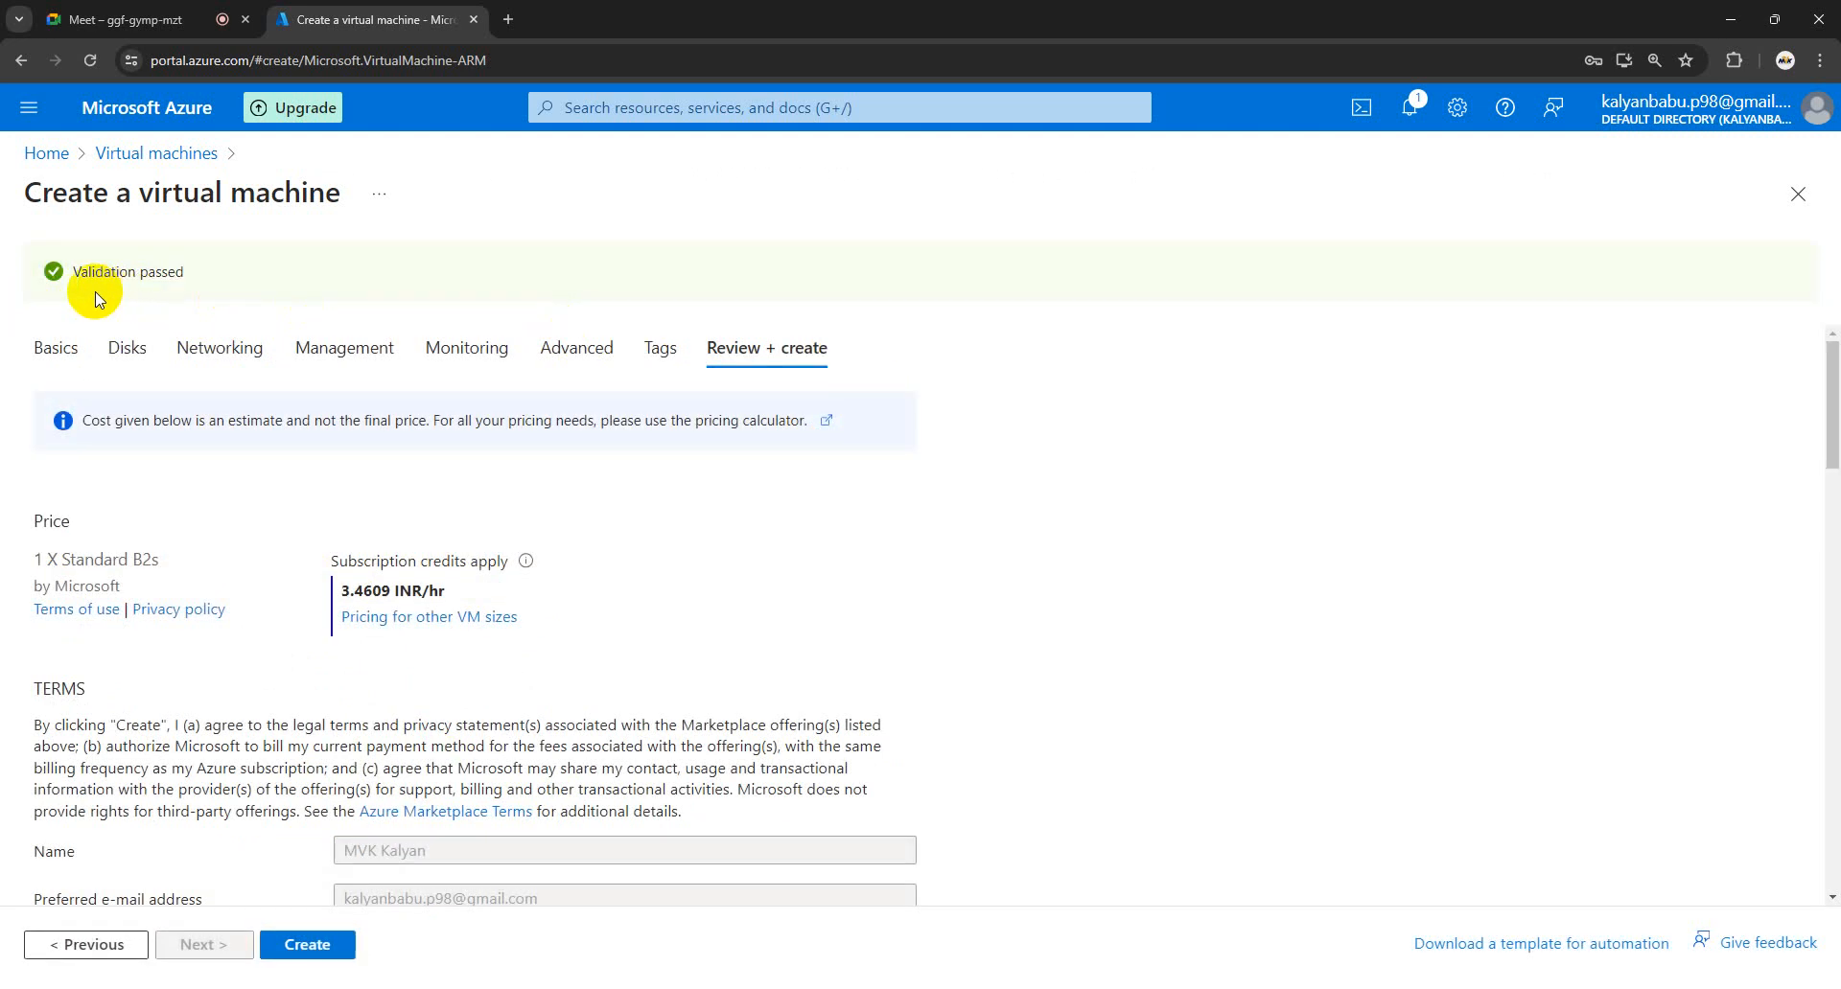
- Check the validated summary and create the practice-lin-ap VM in resource group linux-vm
{"action": "left_click_drag", "start_coordinate": [189, 279], "coordinate": [77, 275]}
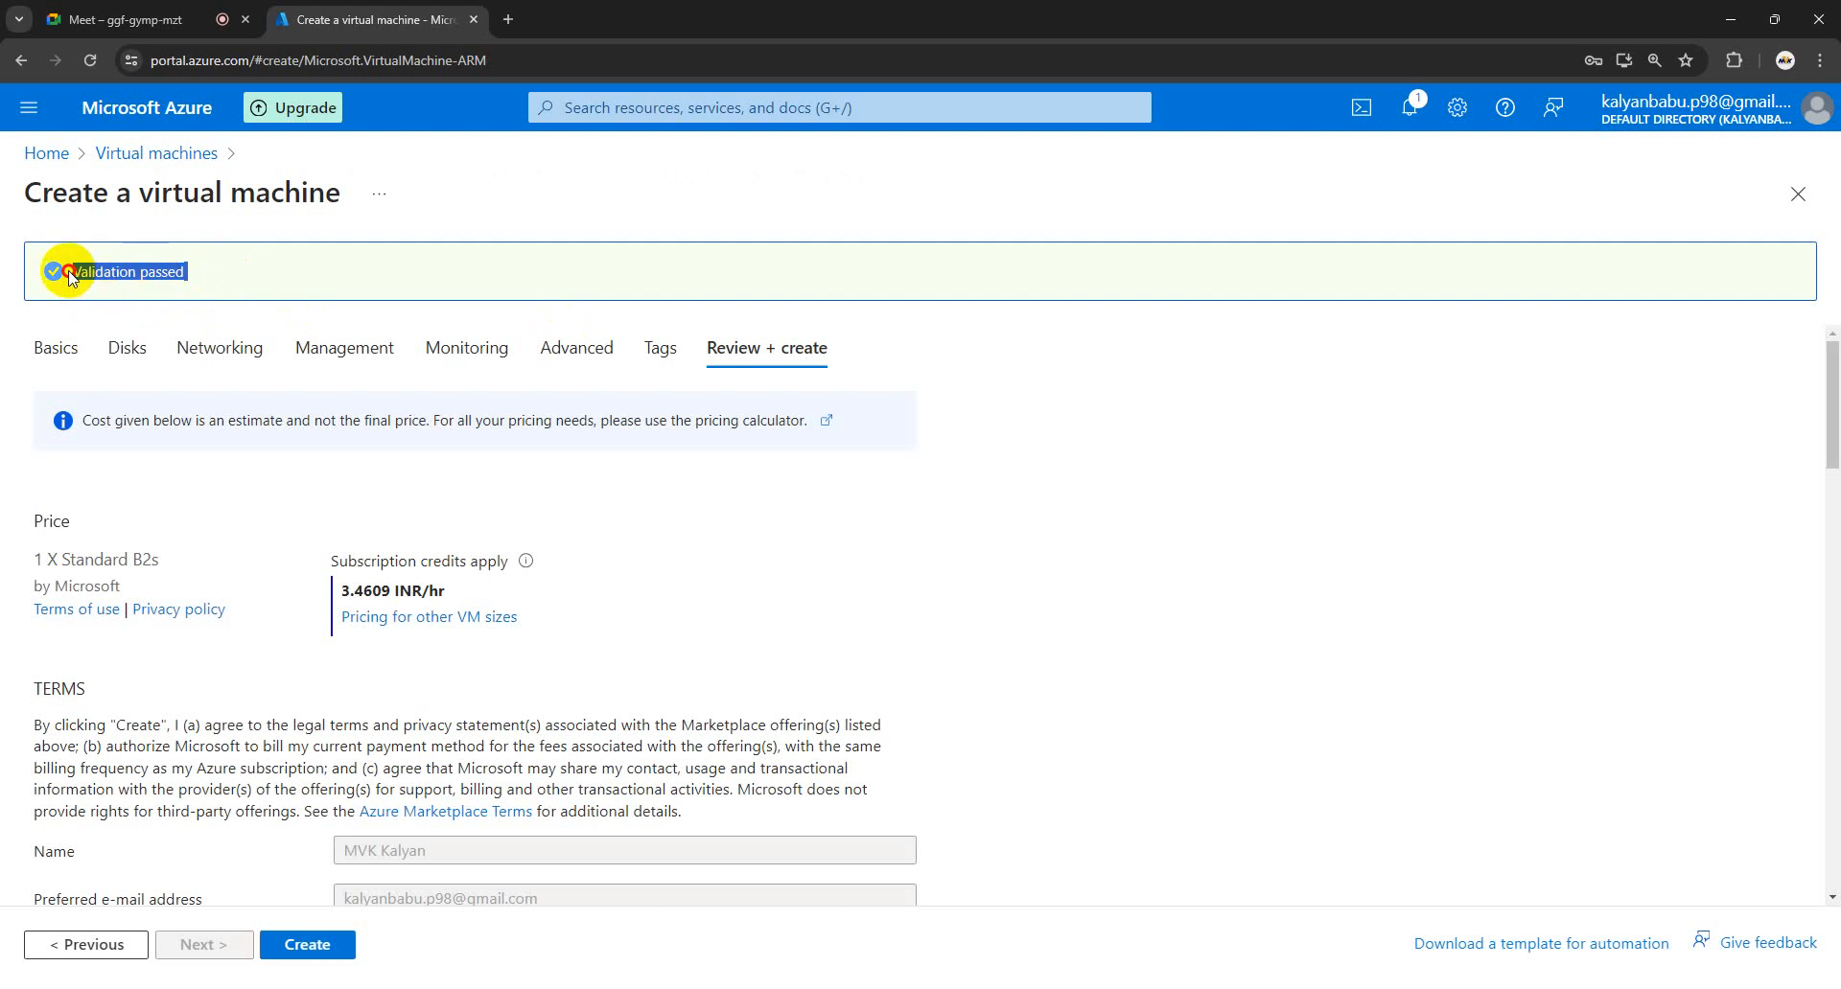
{"action": "left_click", "coordinate": [821, 506]}
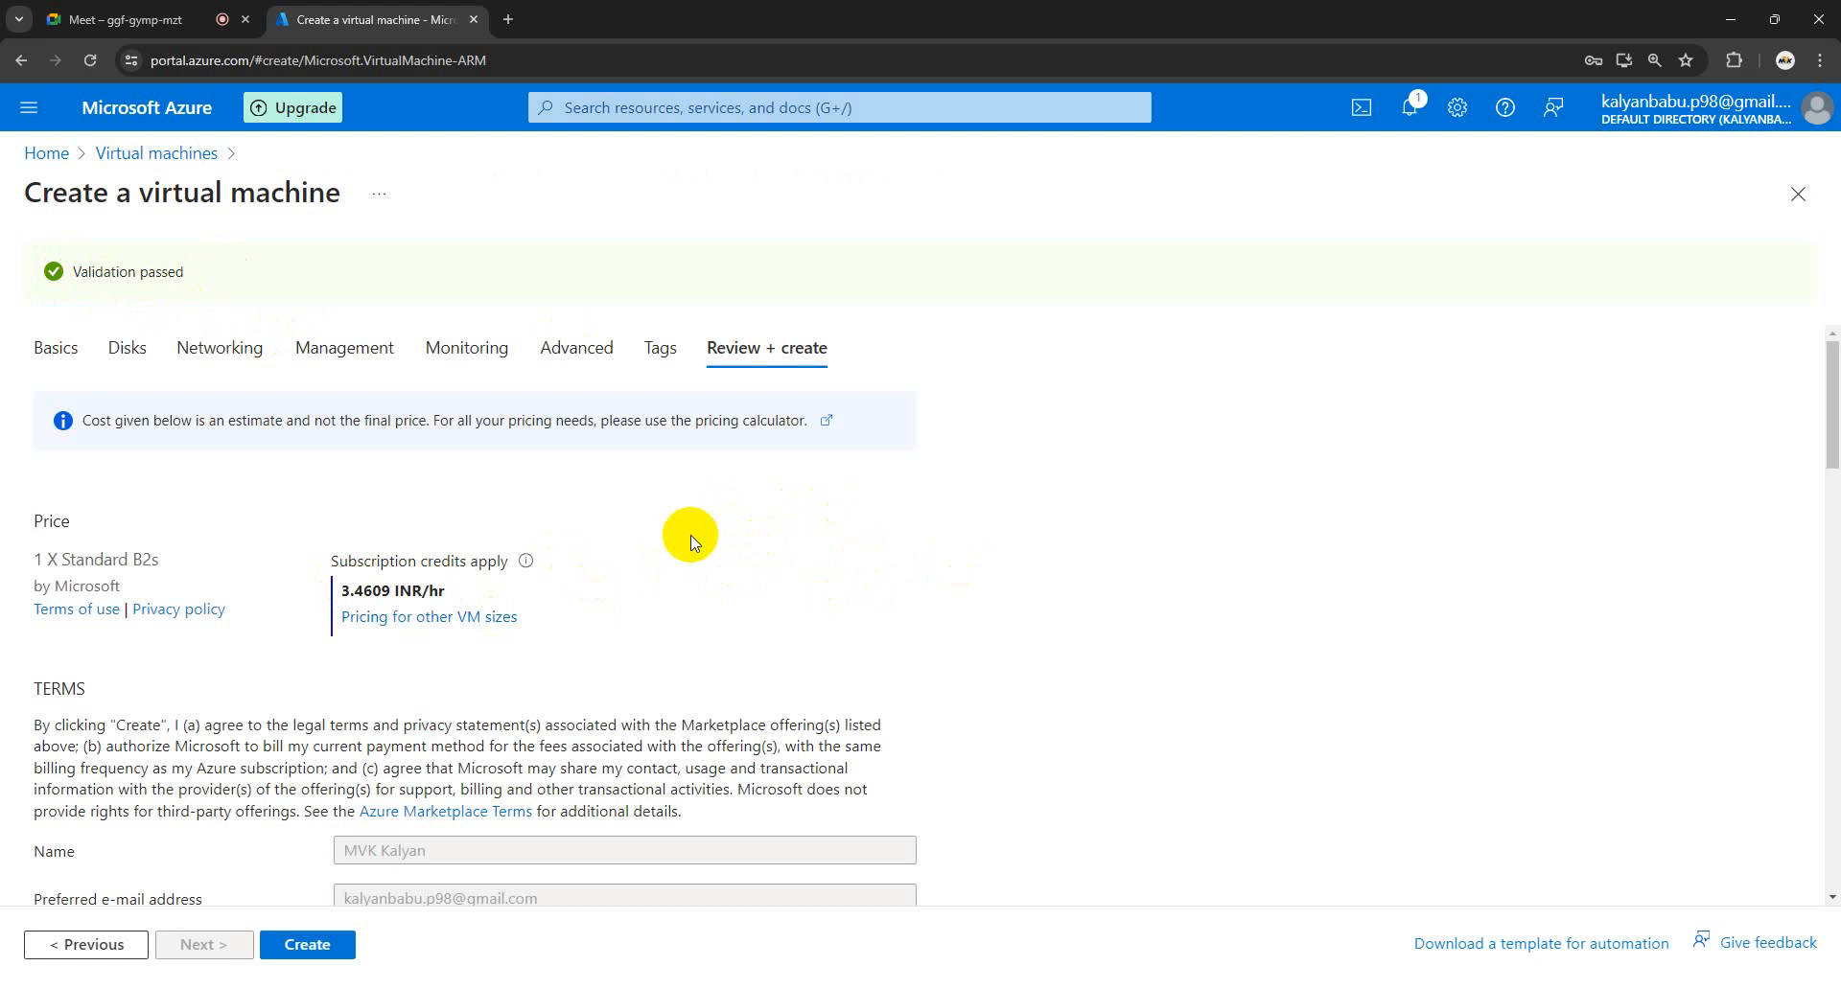
{"action": "scroll", "coordinate": [694, 544], "scroll_direction": "down", "scroll_amount": 2}
{"action": "scroll", "coordinate": [692, 537], "scroll_direction": "down", "scroll_amount": 6}
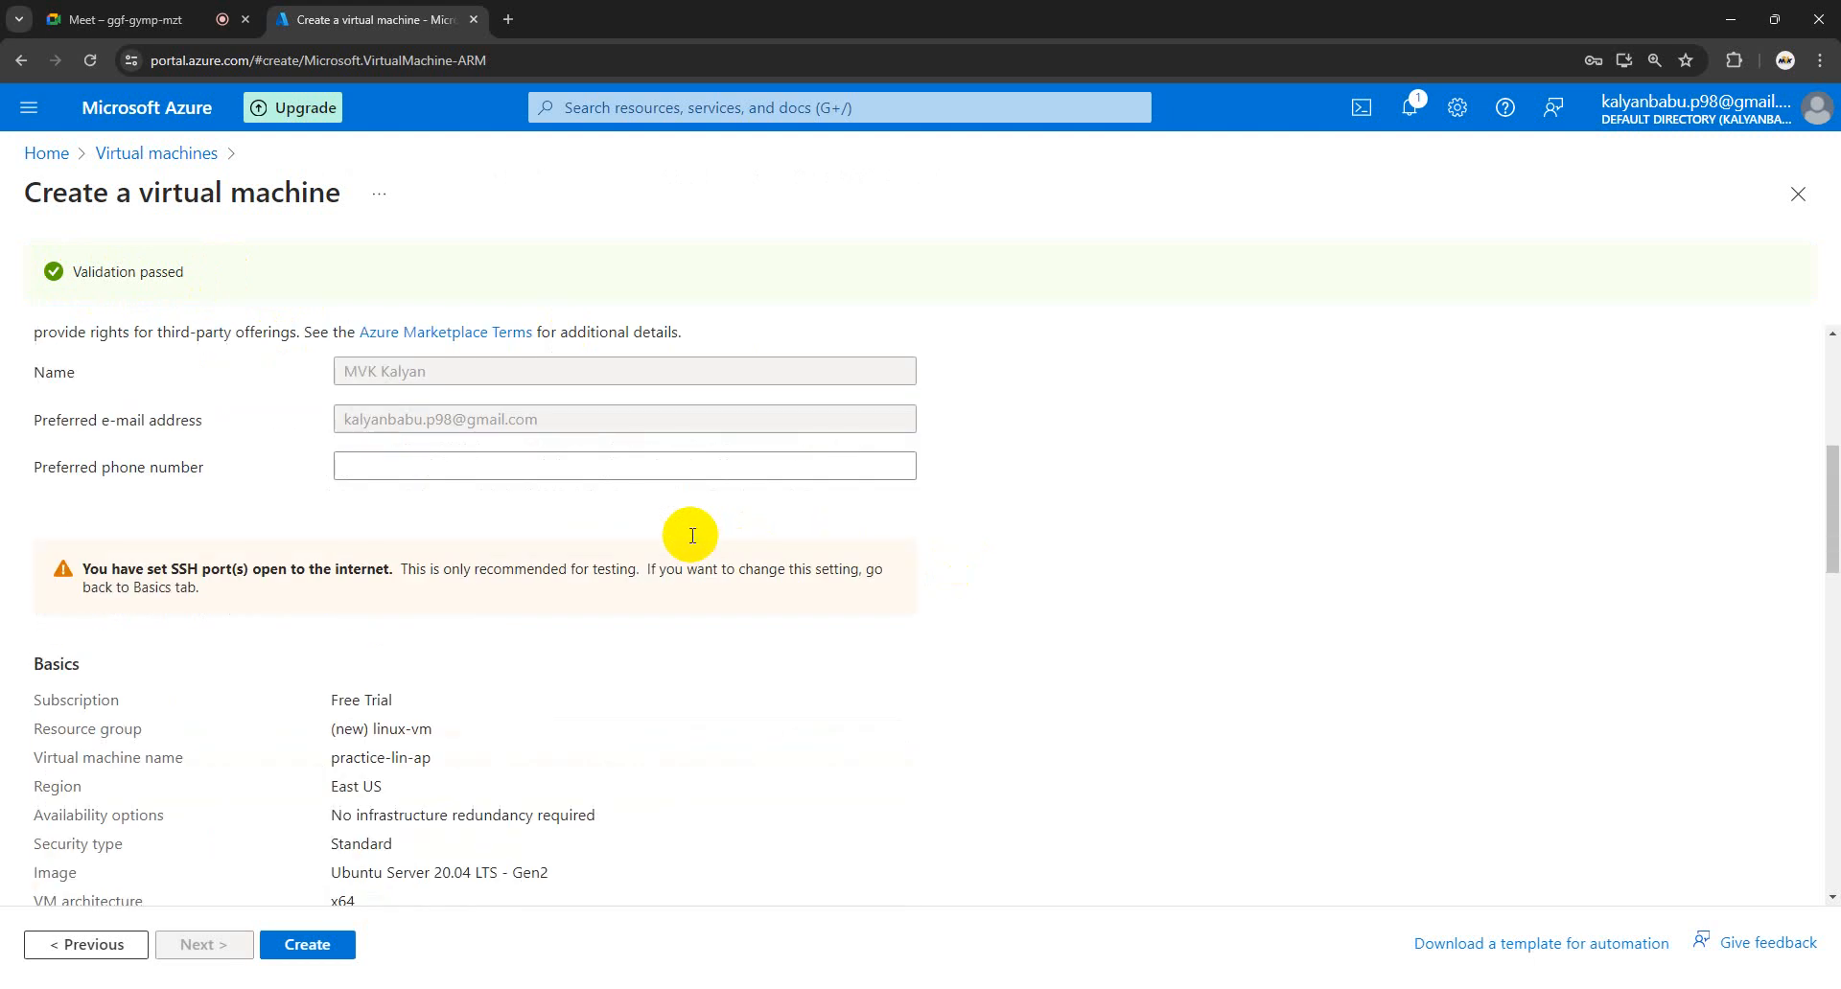
{"action": "scroll", "coordinate": [694, 543], "scroll_direction": "up", "scroll_amount": 4}
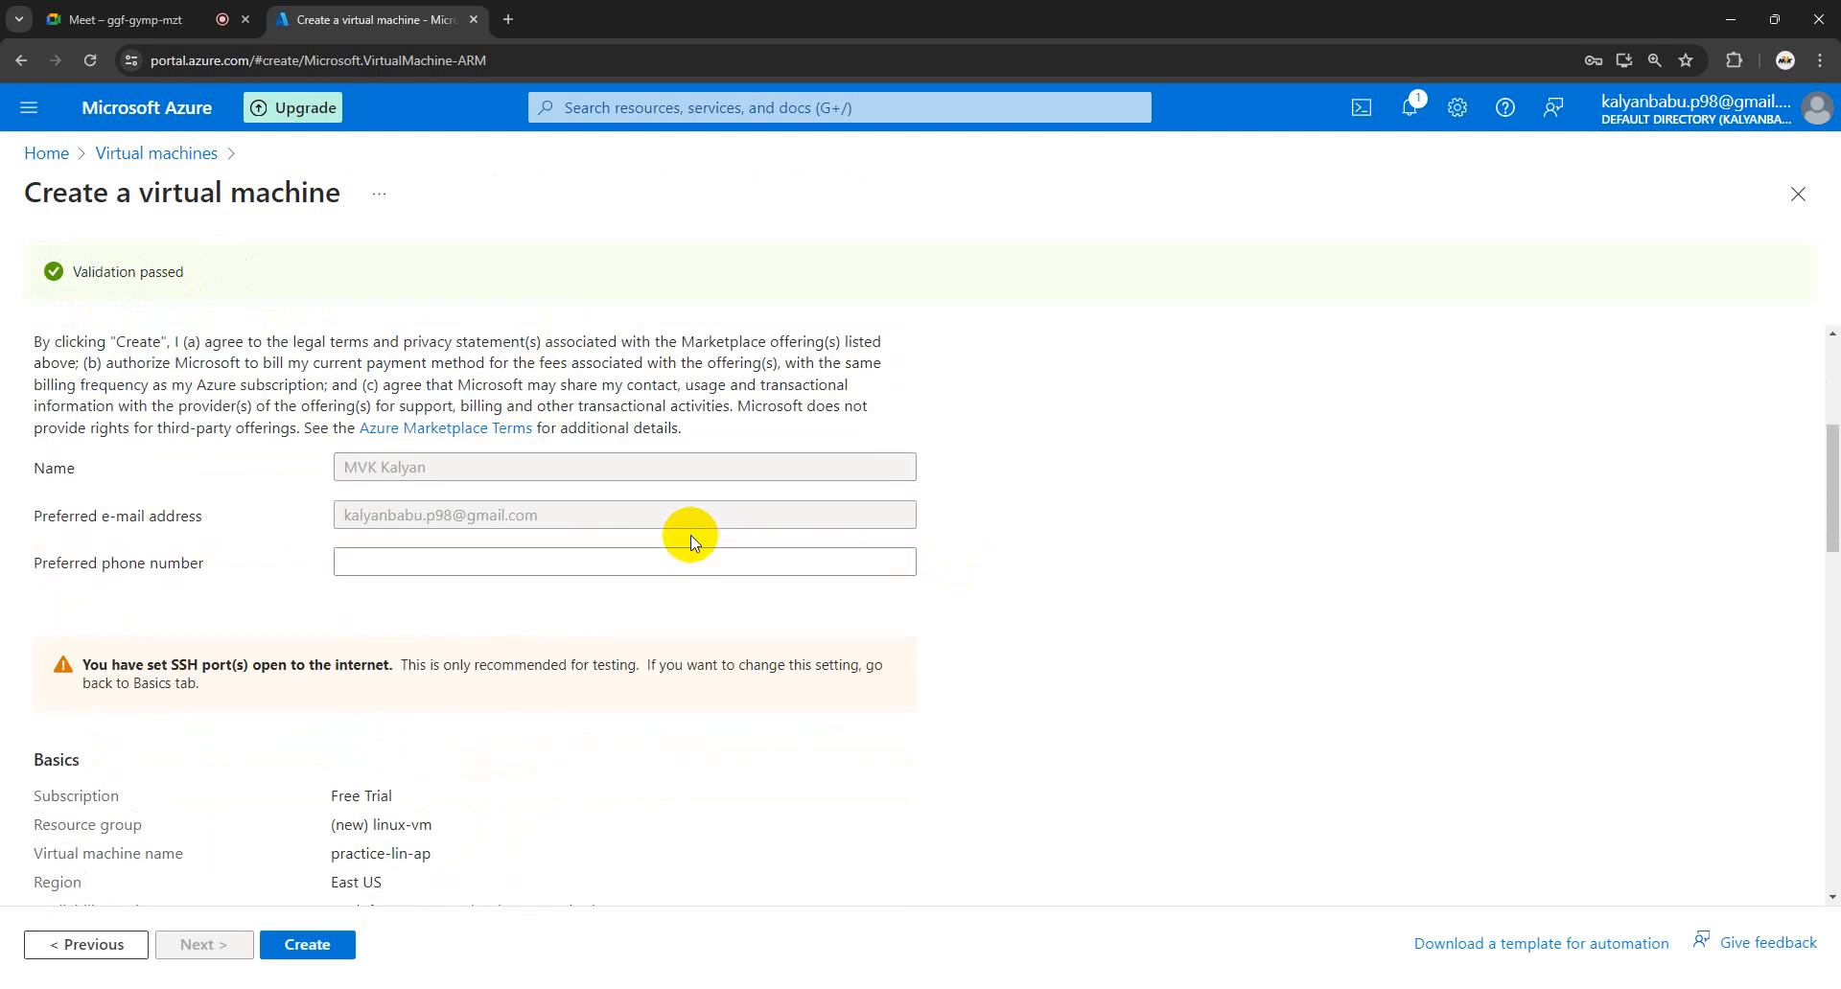
{"action": "scroll", "coordinate": [694, 543], "scroll_direction": "down", "scroll_amount": 15}
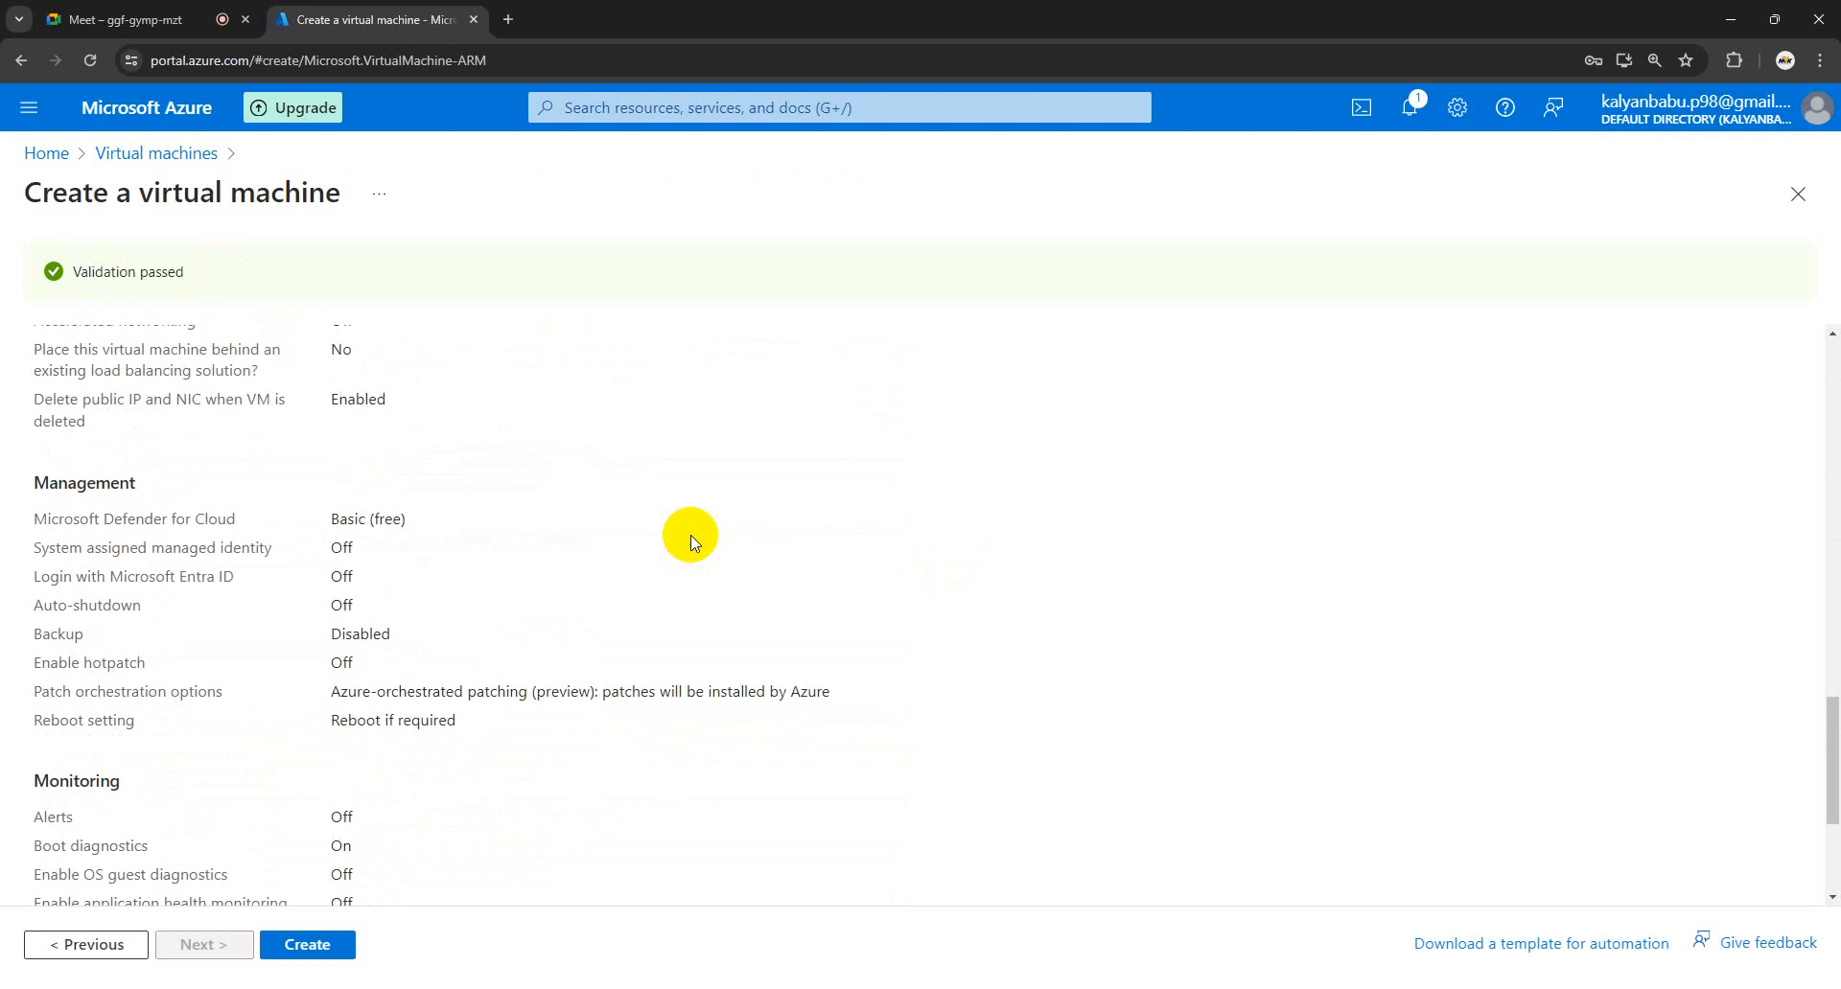
{"action": "scroll", "coordinate": [690, 540], "scroll_direction": "down", "scroll_amount": 3}
{"action": "left_click_drag", "start_coordinate": [397, 890], "coordinate": [38, 374]}
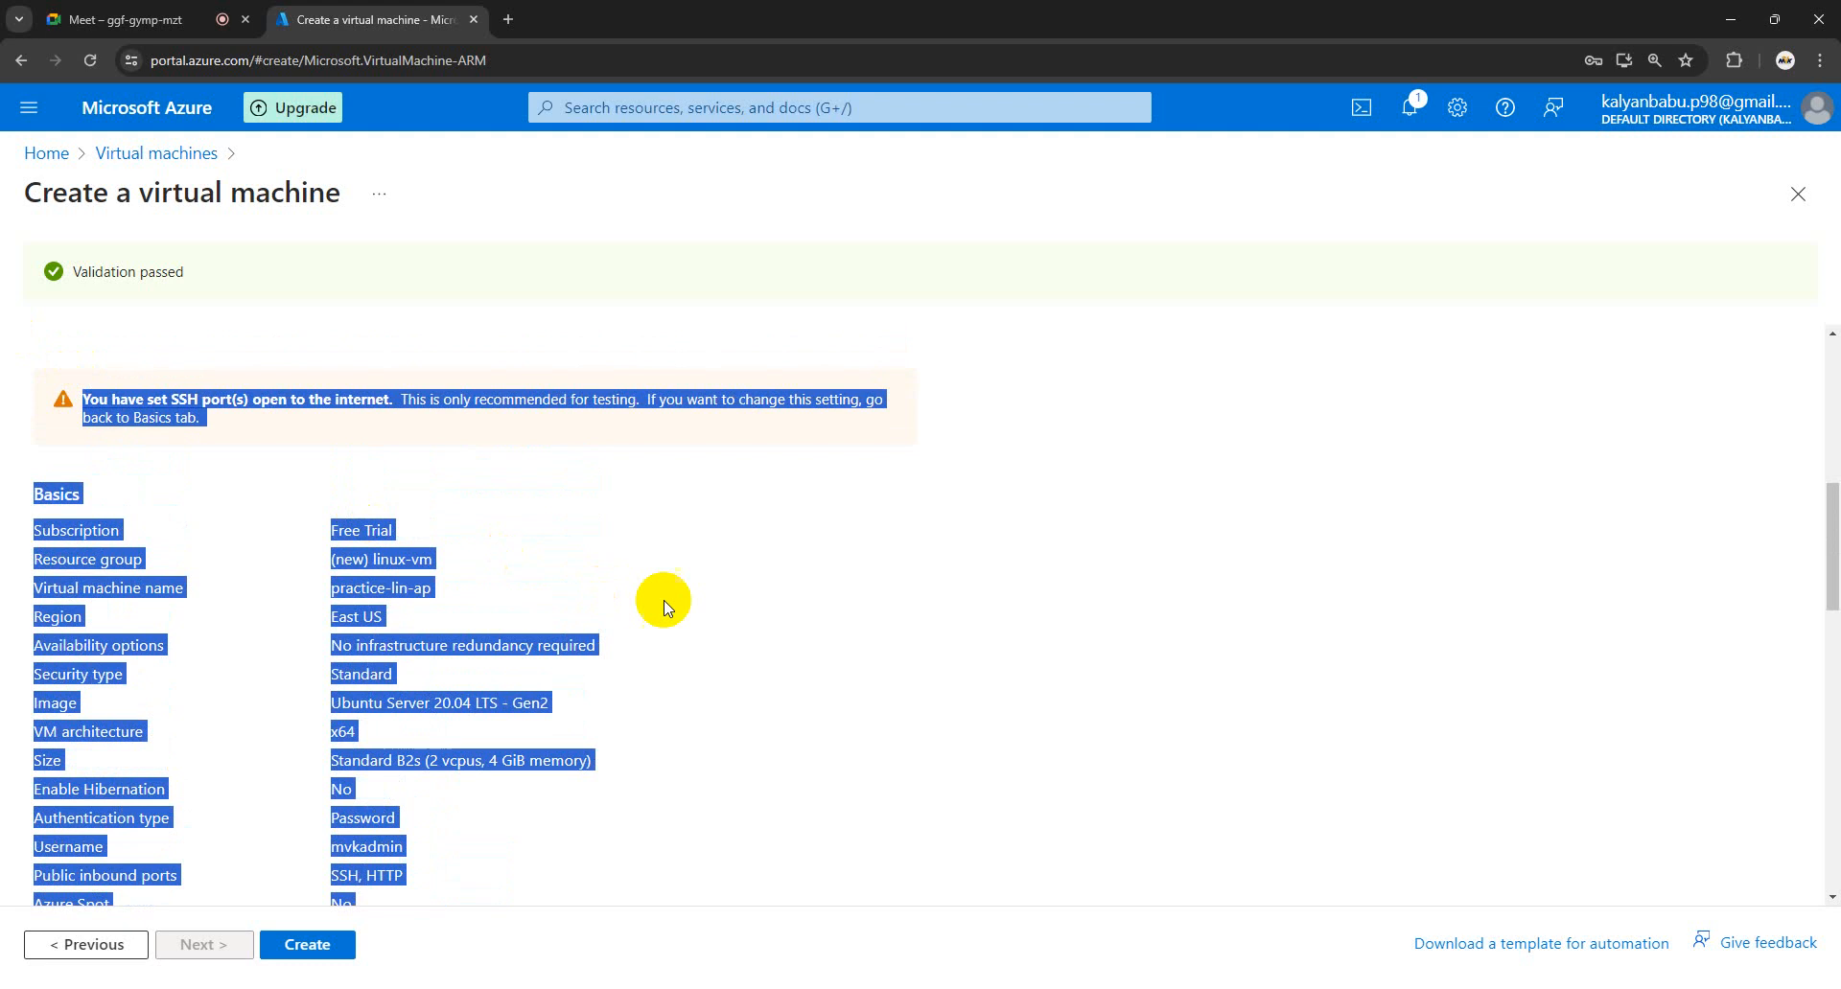
{"action": "left_click", "coordinate": [664, 600]}
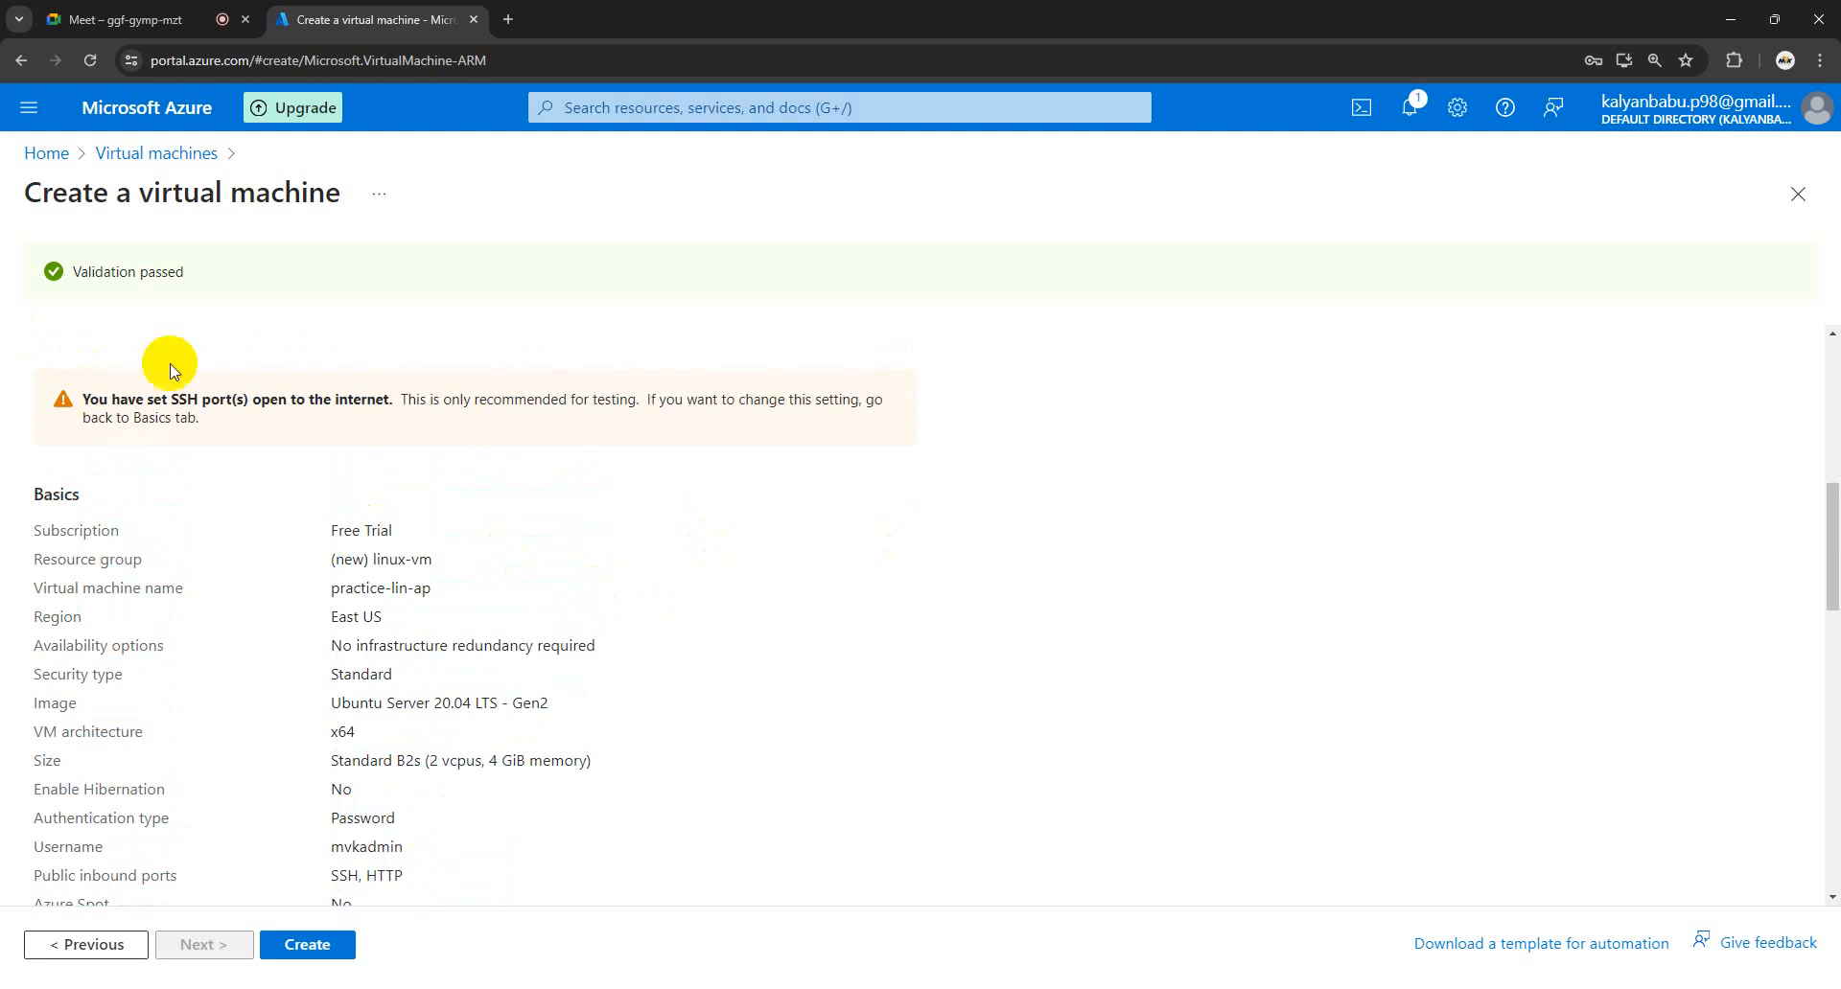
{"action": "left_click_drag", "start_coordinate": [185, 265], "coordinate": [91, 263]}
{"action": "left_click", "coordinate": [619, 583]}
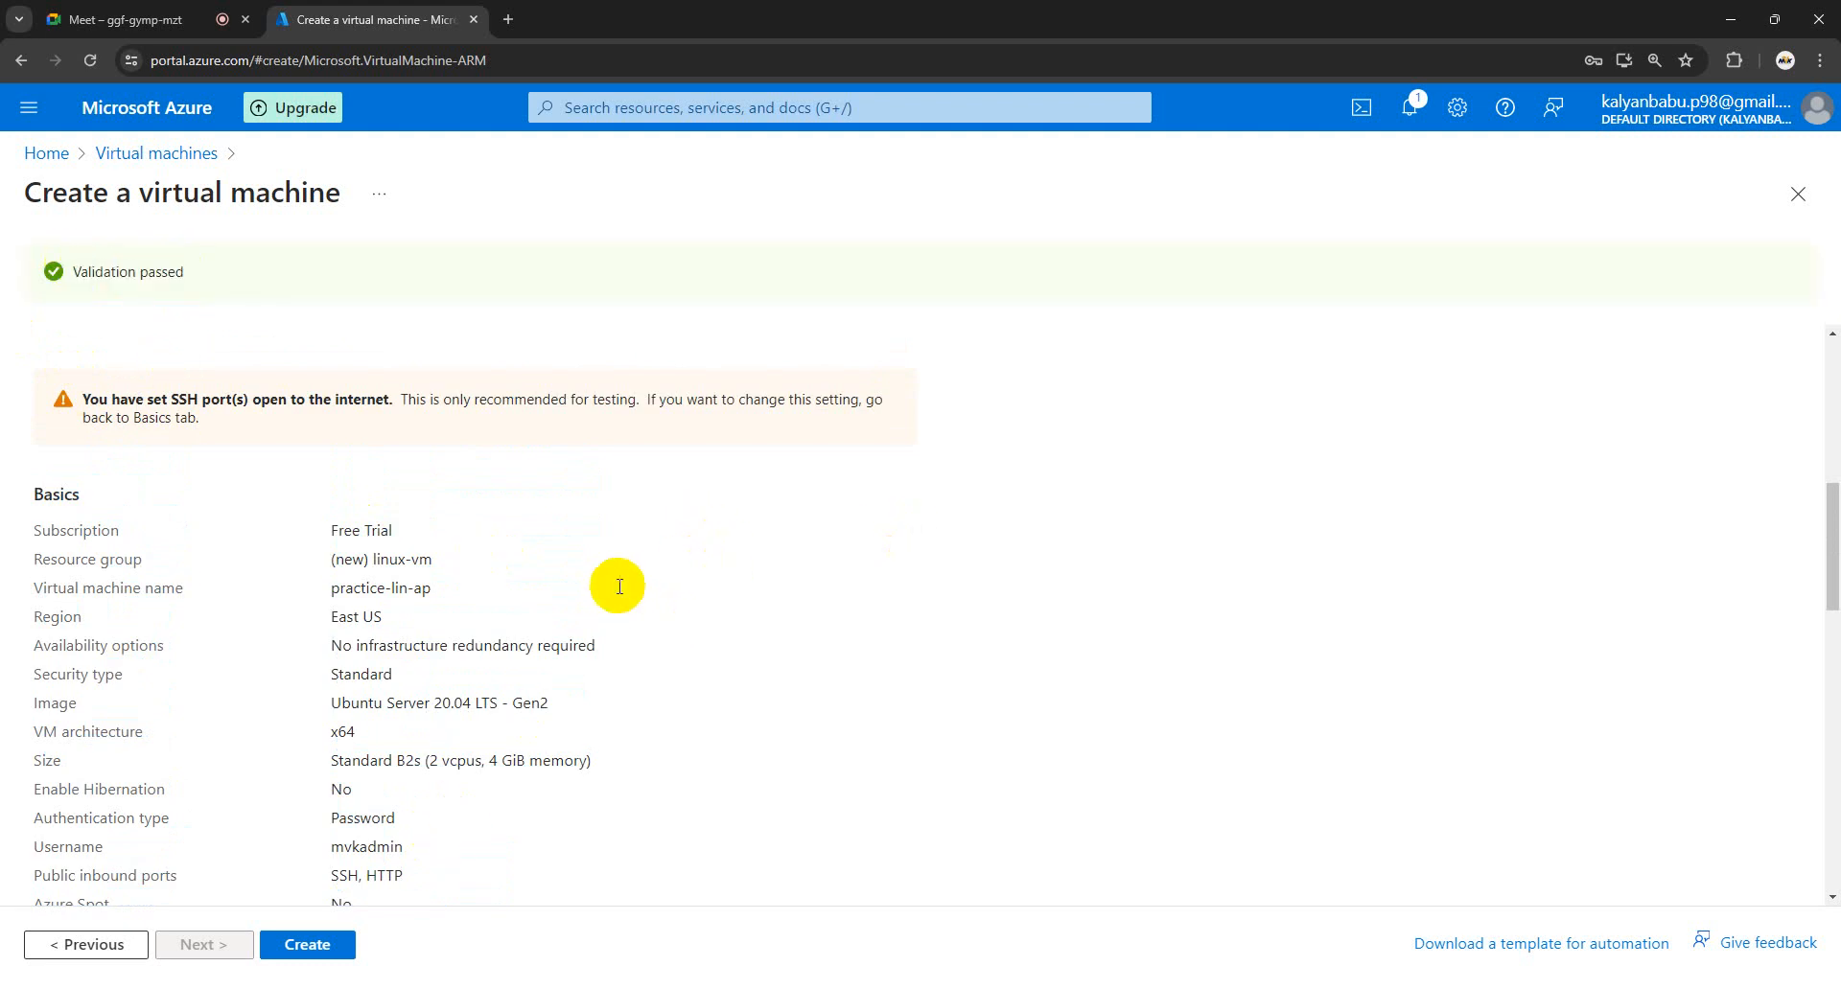
{"action": "left_click", "coordinate": [326, 953]}
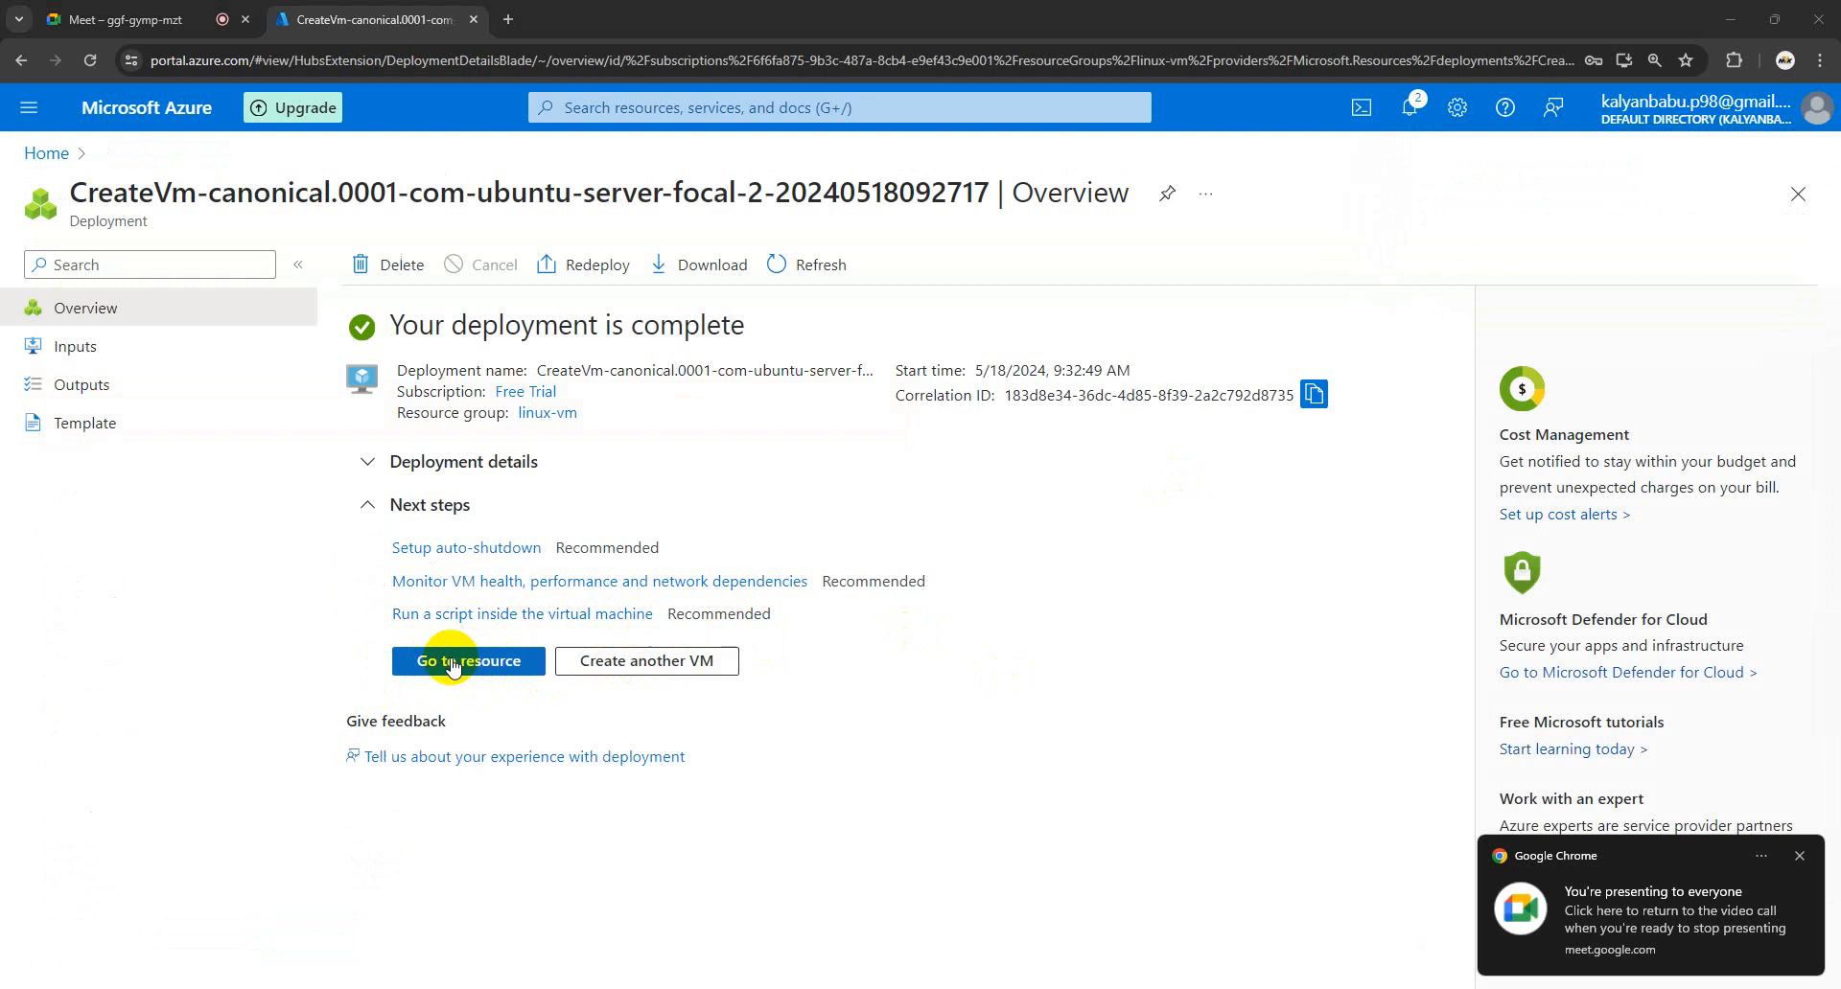
- Open the practice-lin-ap VM's Overview and glance at its Connect options
{"action": "left_click", "coordinate": [454, 665]}
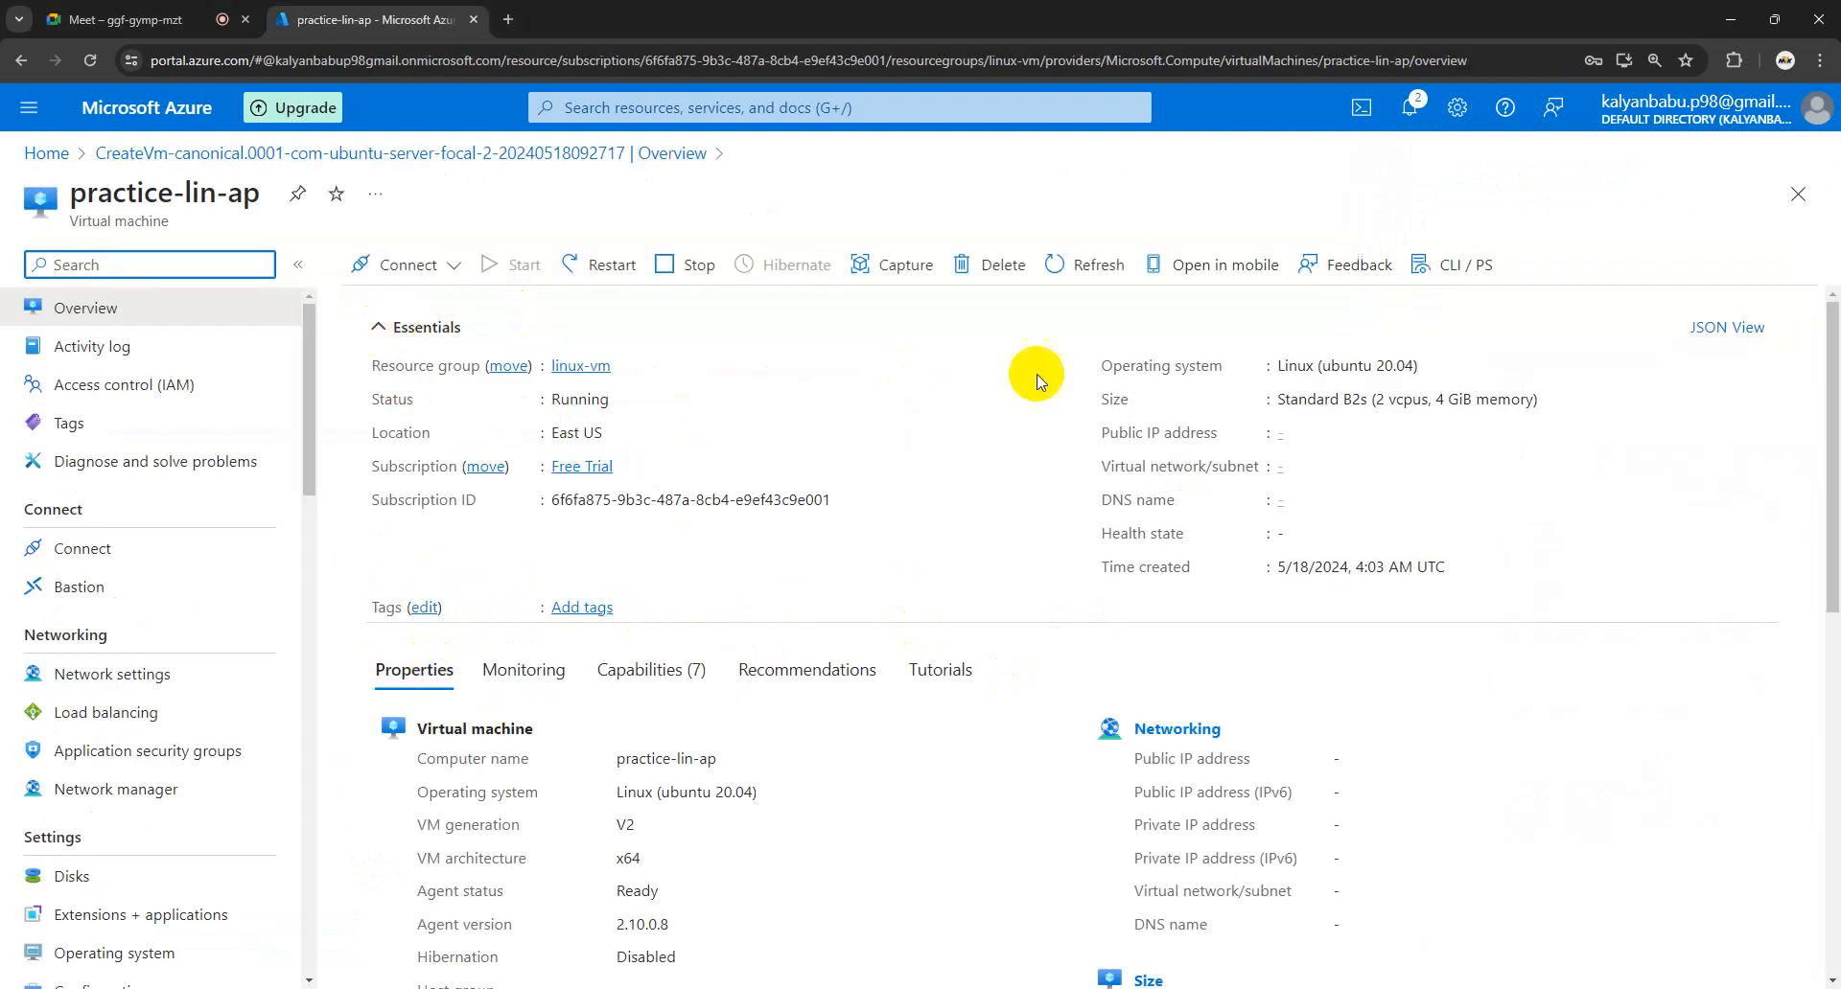
{"action": "scroll", "coordinate": [1016, 585], "scroll_direction": "down", "scroll_amount": 3}
{"action": "scroll", "coordinate": [920, 666], "scroll_direction": "down", "scroll_amount": 2}
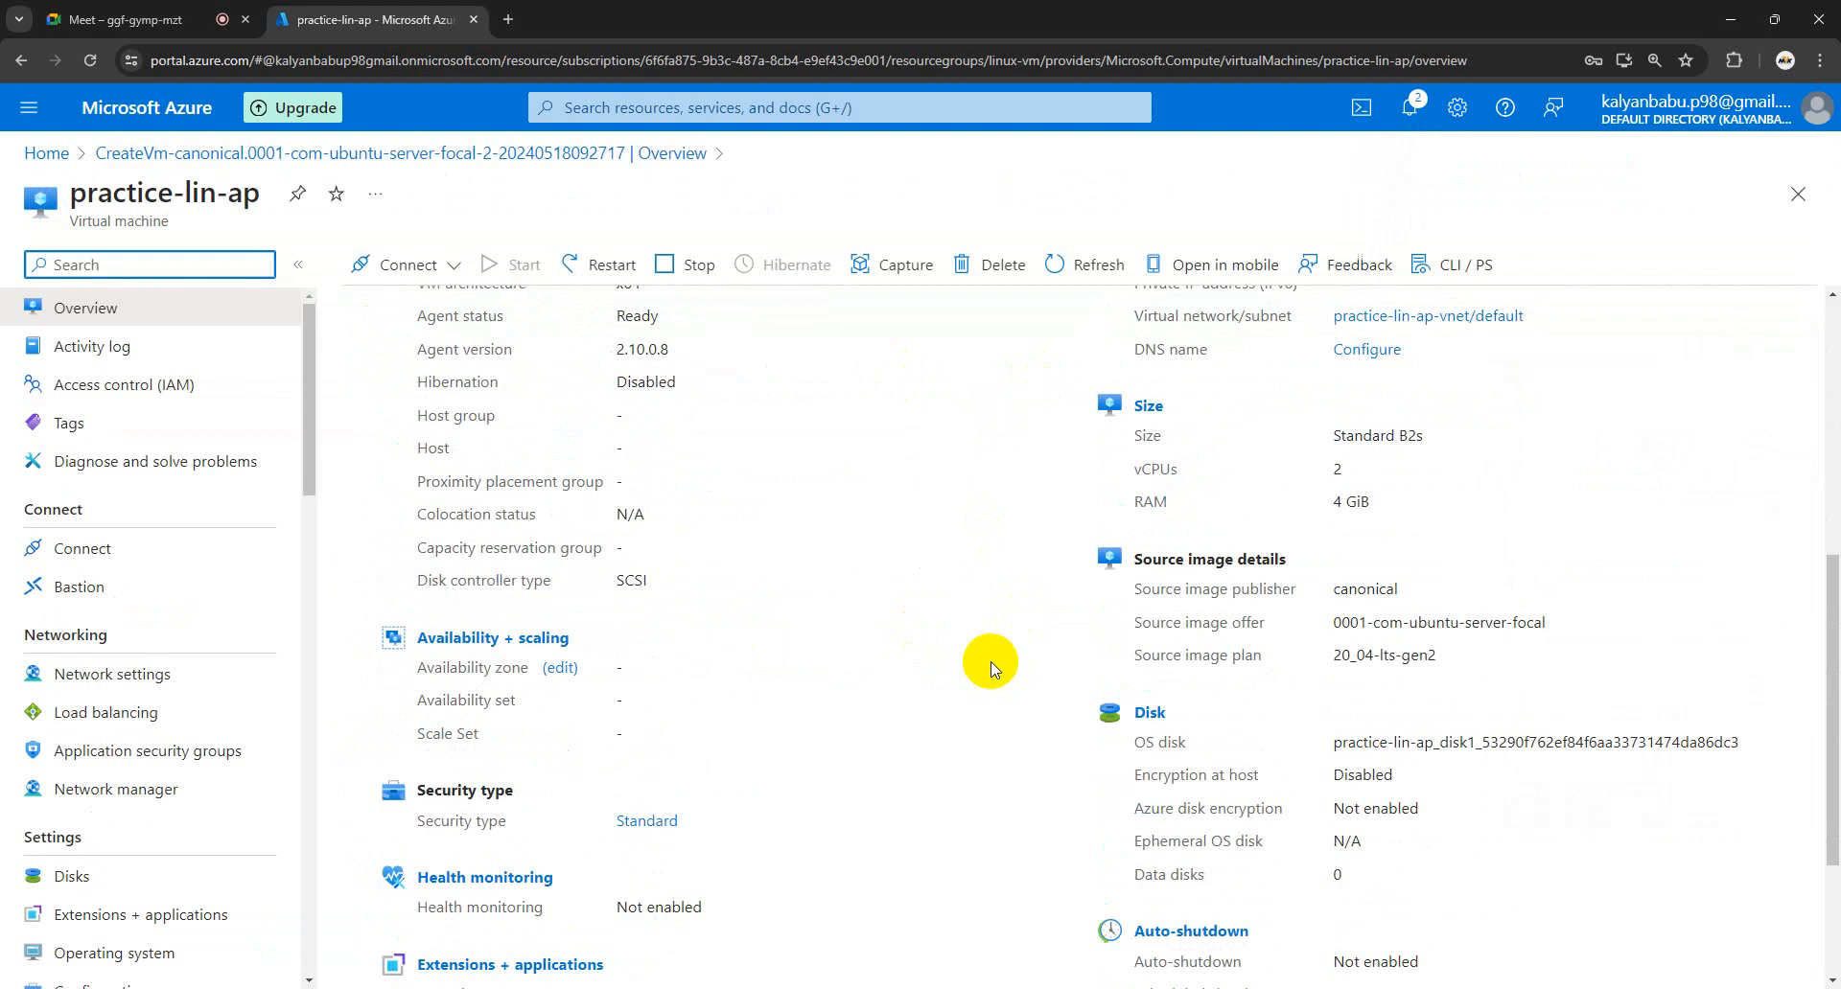
{"action": "scroll", "coordinate": [992, 668], "scroll_direction": "up", "scroll_amount": 5}
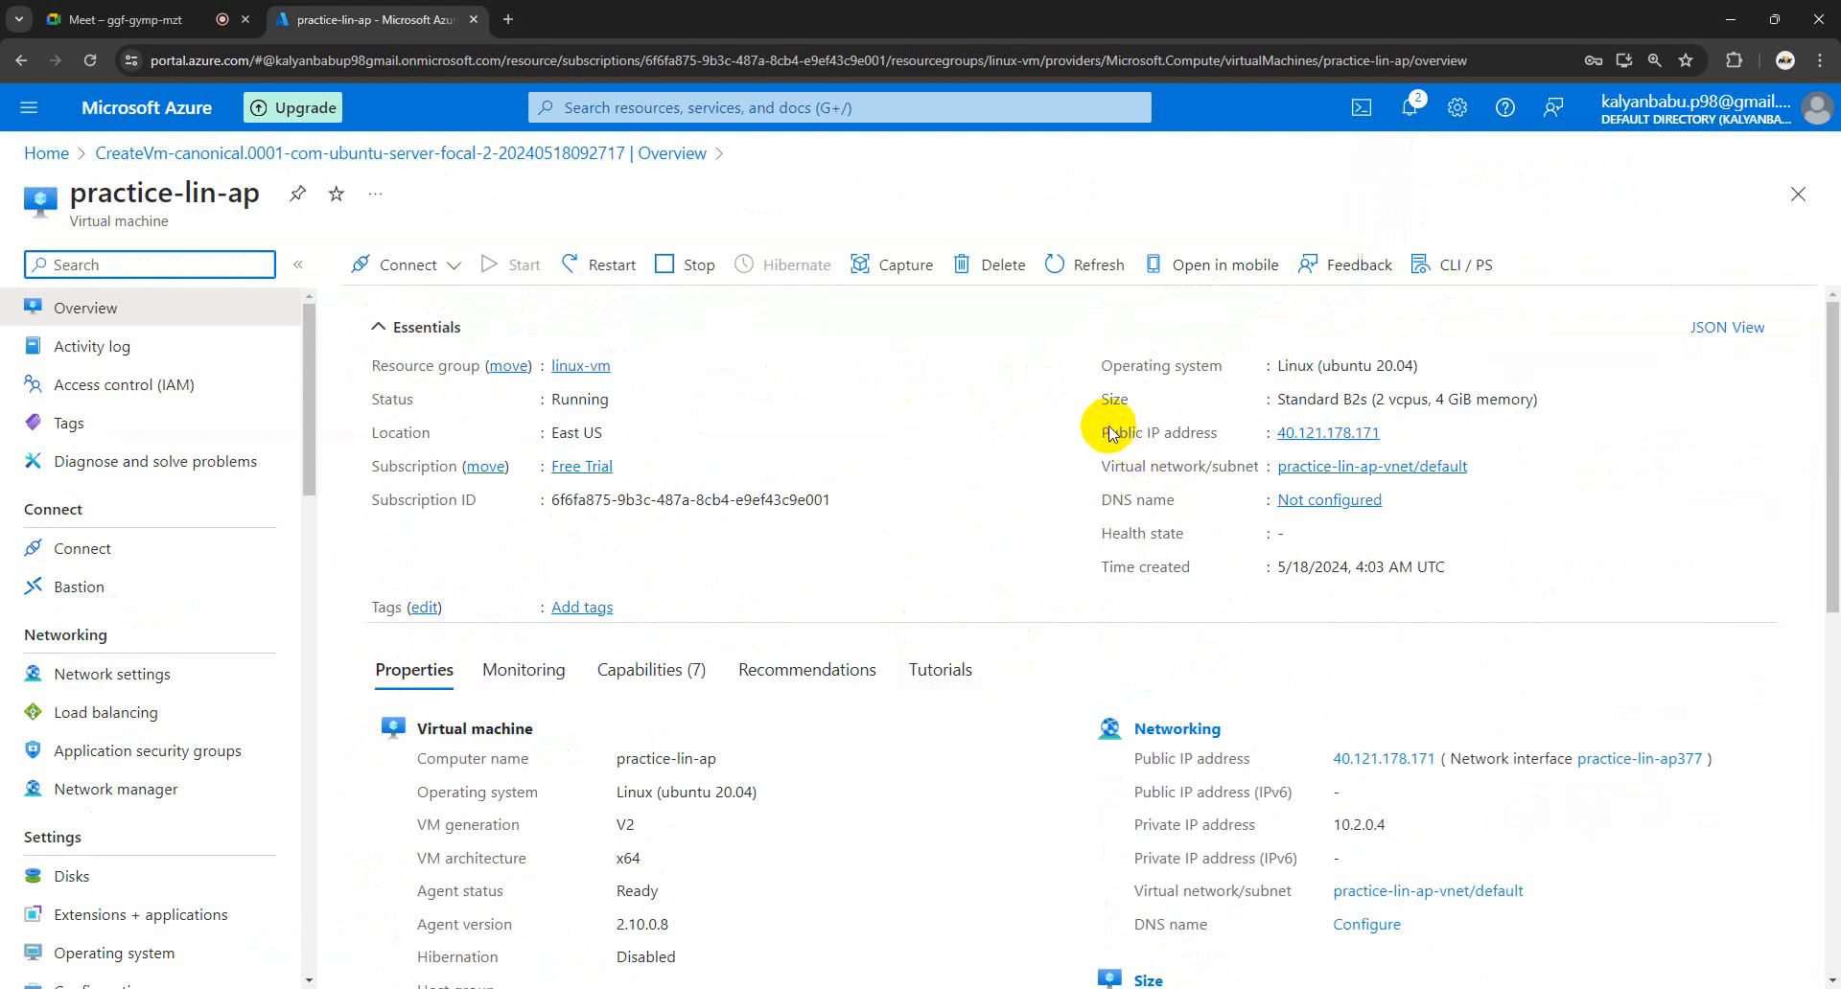
{"action": "mouse_move", "coordinate": [1328, 433]}
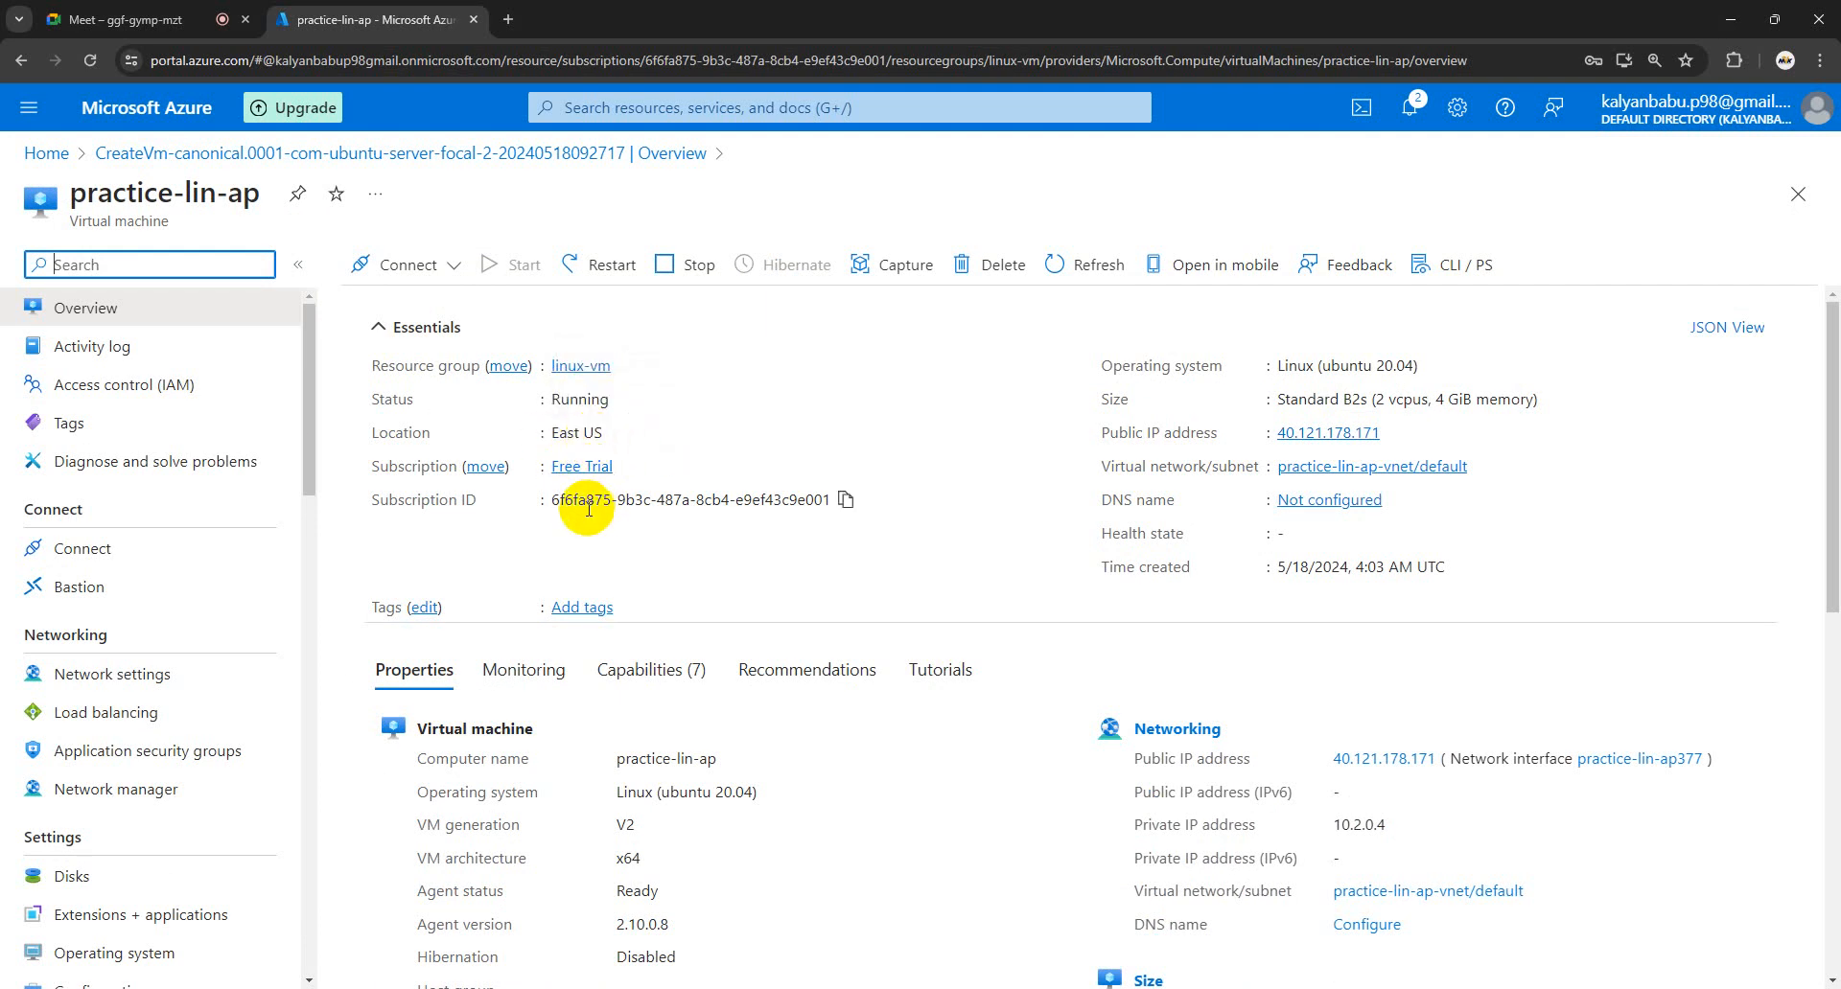
{"action": "scroll", "coordinate": [158, 566], "scroll_direction": "down", "scroll_amount": 5}
{"action": "scroll", "coordinate": [160, 573], "scroll_direction": "up", "scroll_amount": 5}
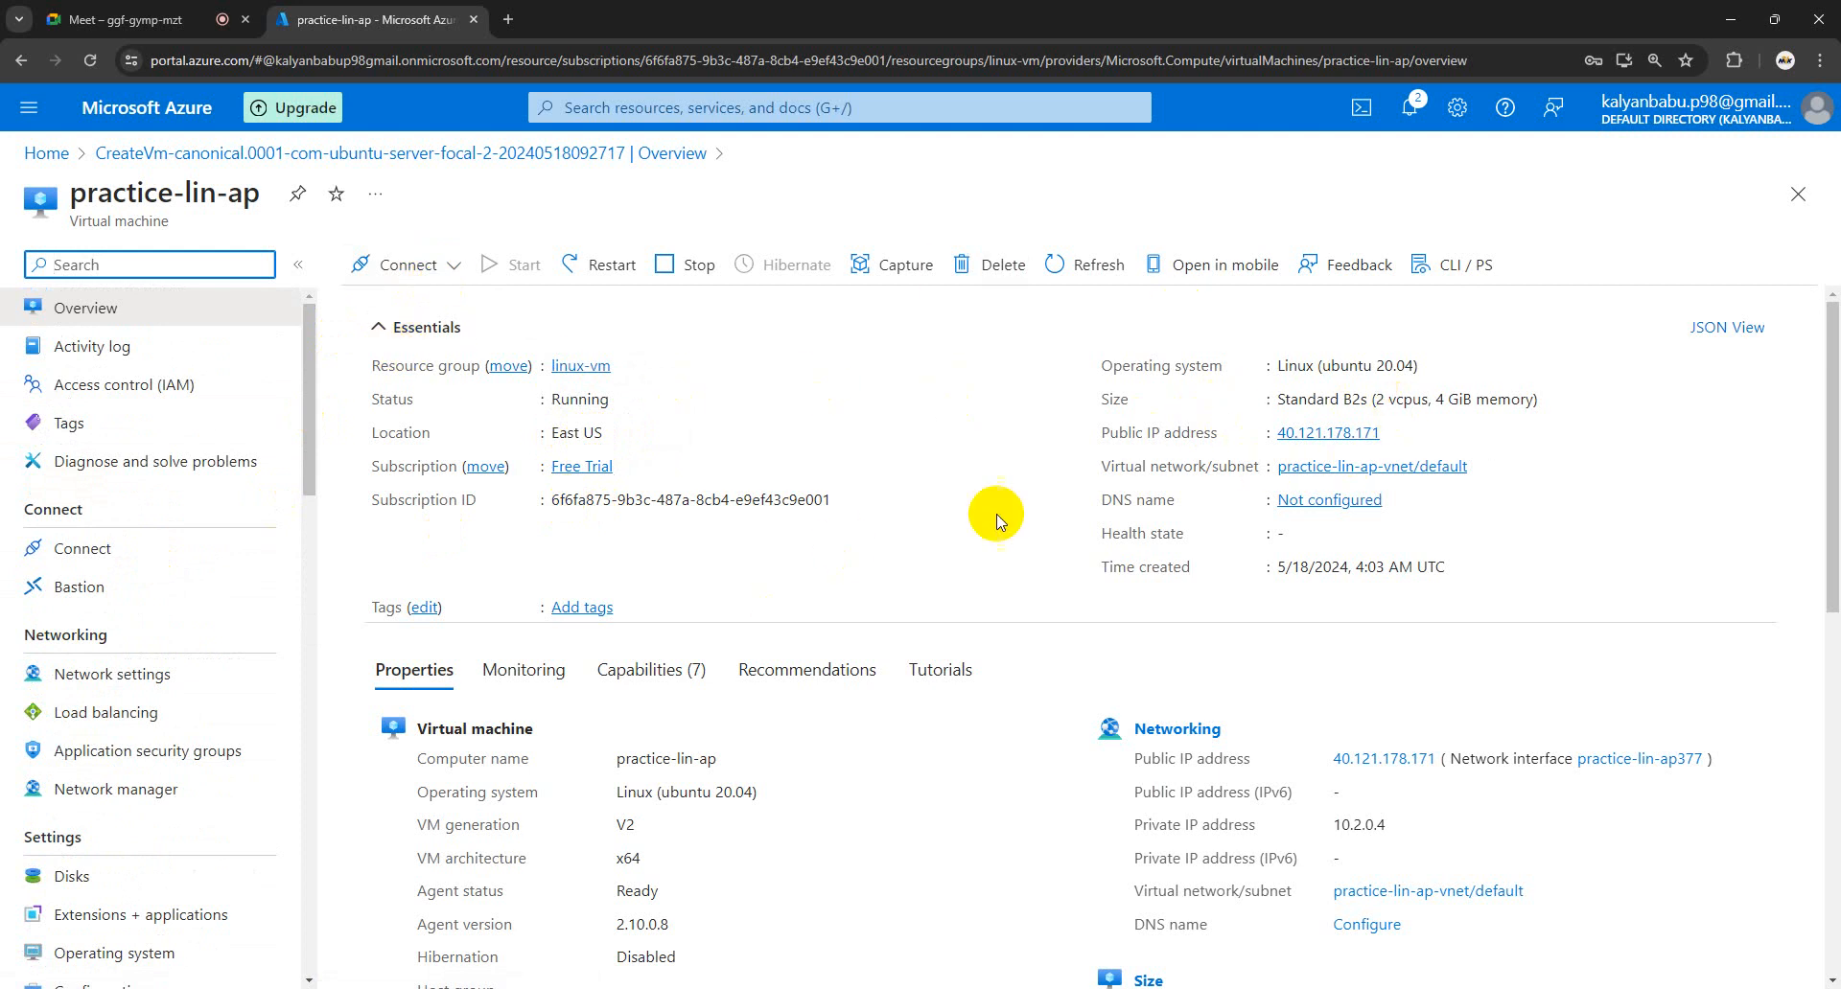
{"action": "left_click", "coordinate": [442, 273]}
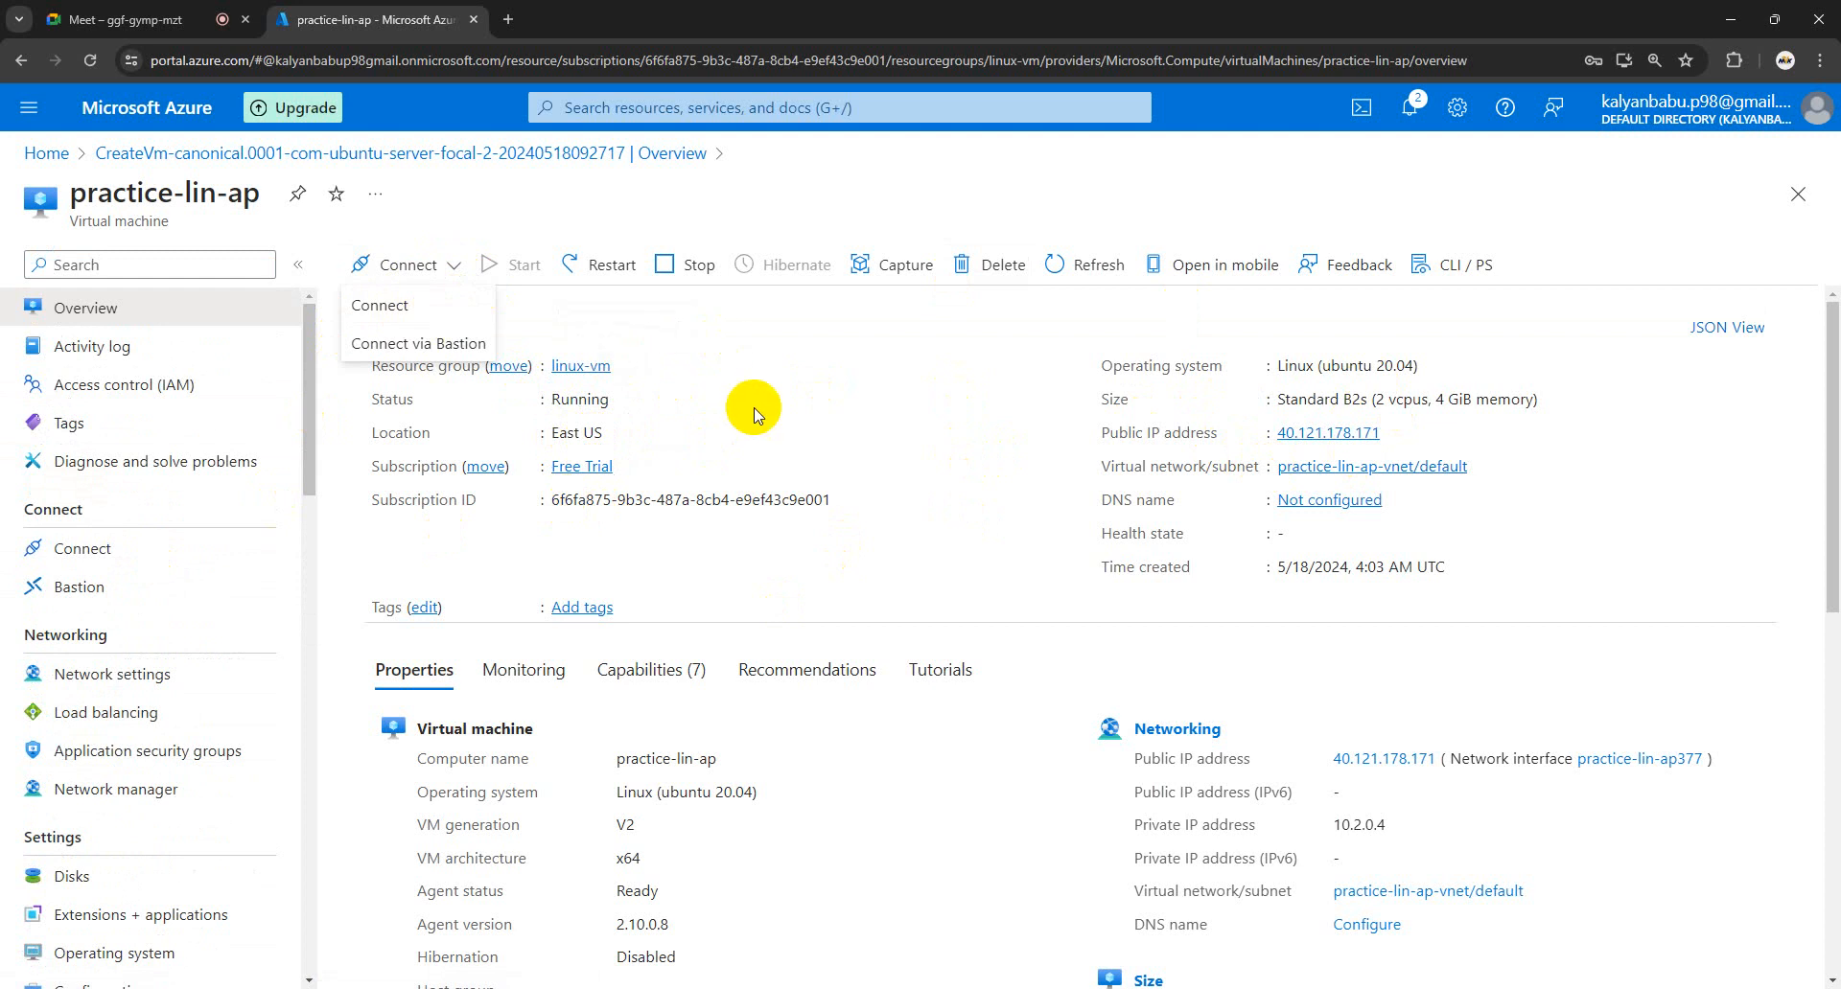
{"action": "left_click", "coordinate": [452, 264]}
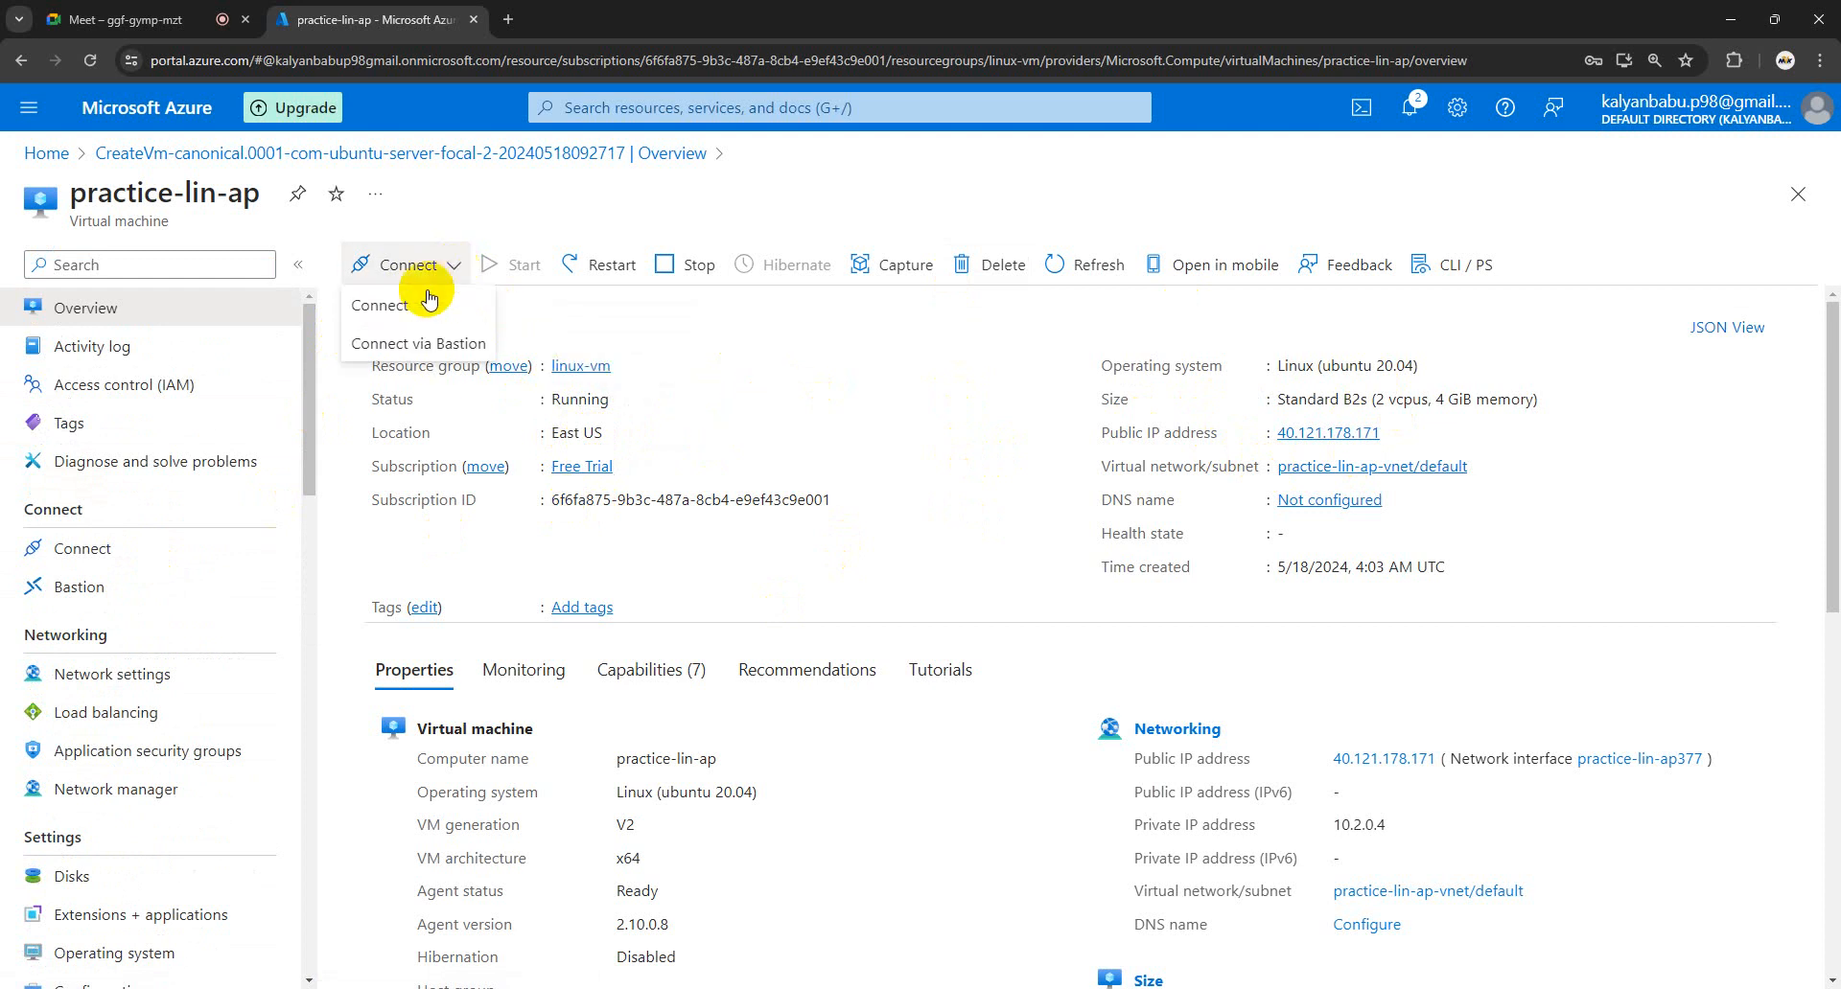
{"action": "left_click", "coordinate": [739, 345]}
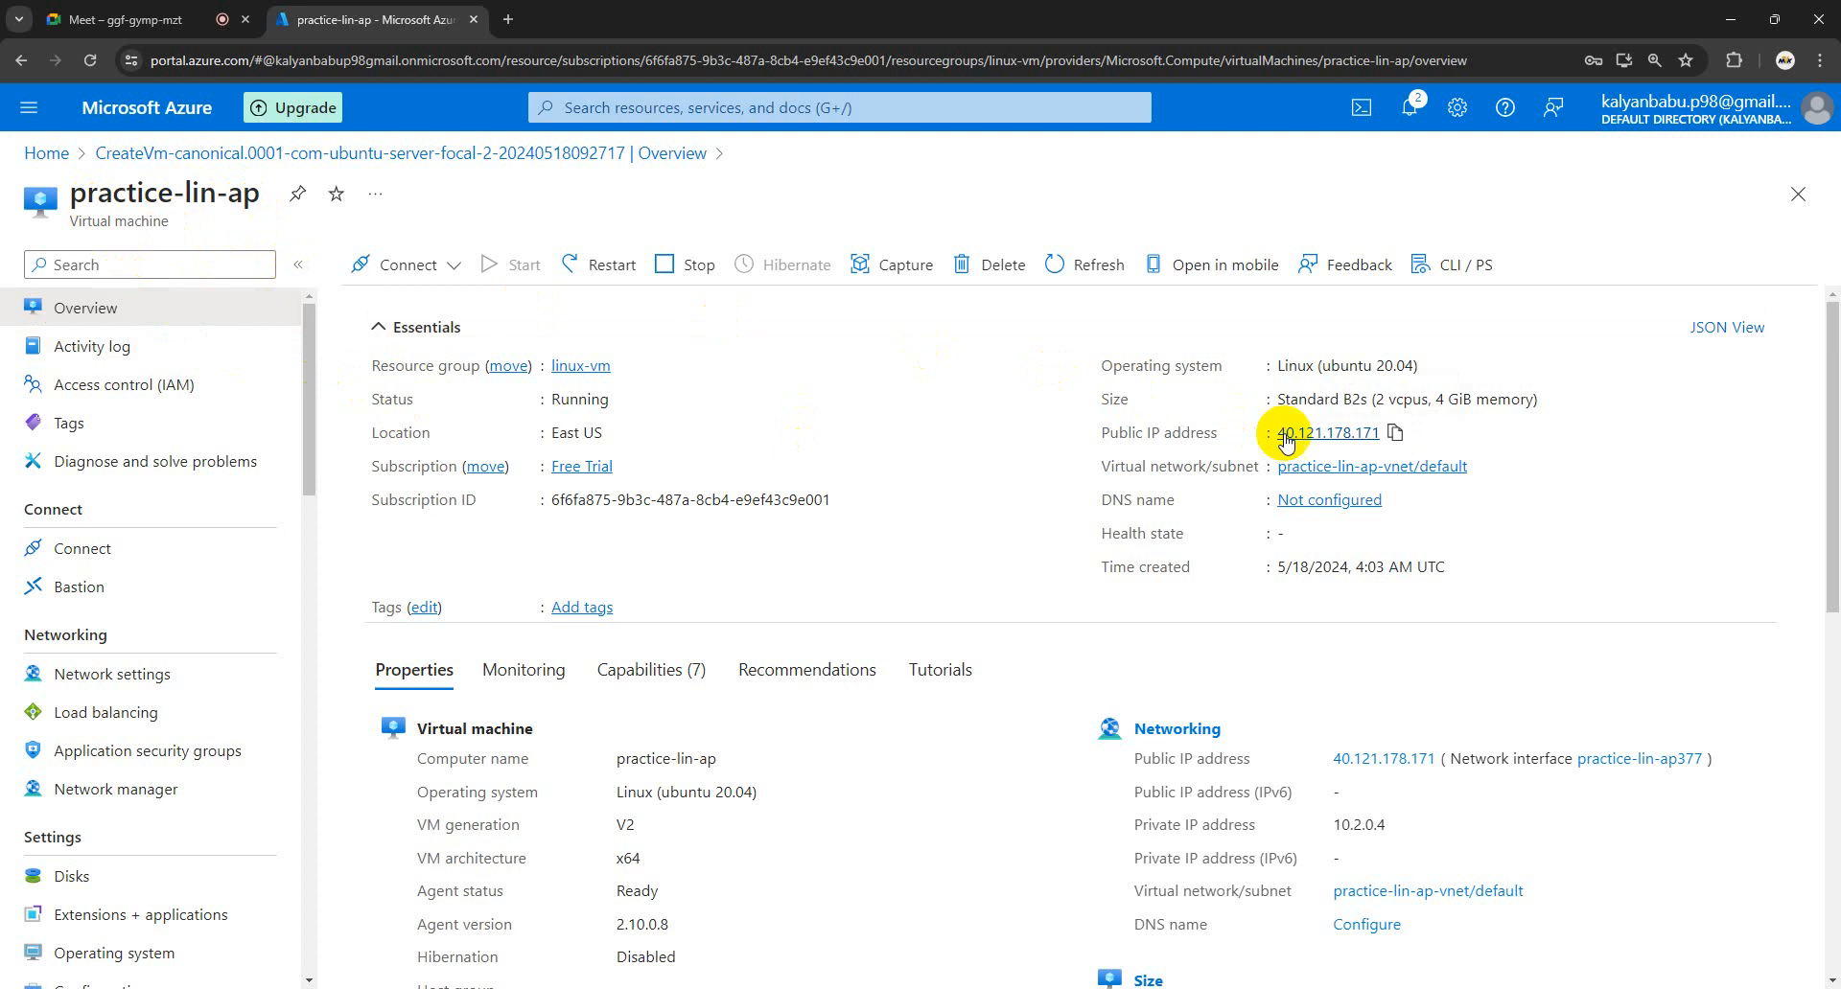
- Copy the public IP address 40.121.178.171 and bring up the Connect options
{"action": "left_click_drag", "start_coordinate": [1218, 432], "coordinate": [1127, 436]}
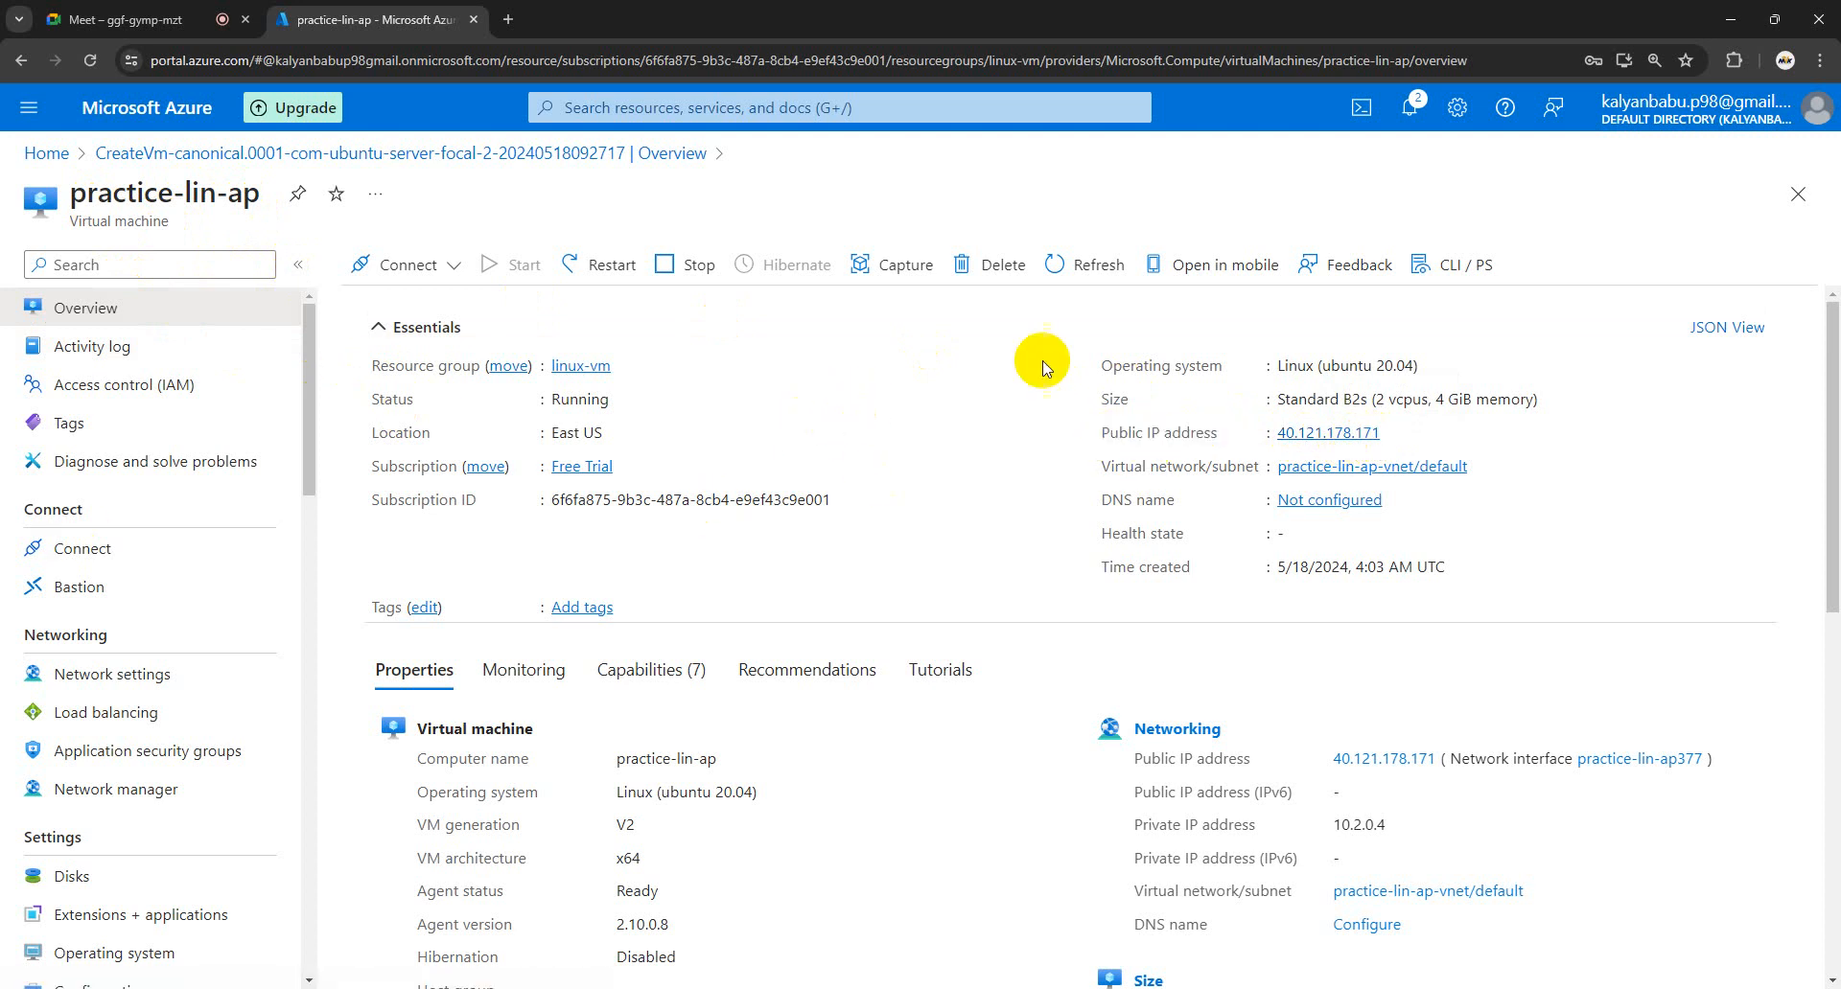
{"action": "left_click", "coordinate": [1395, 434]}
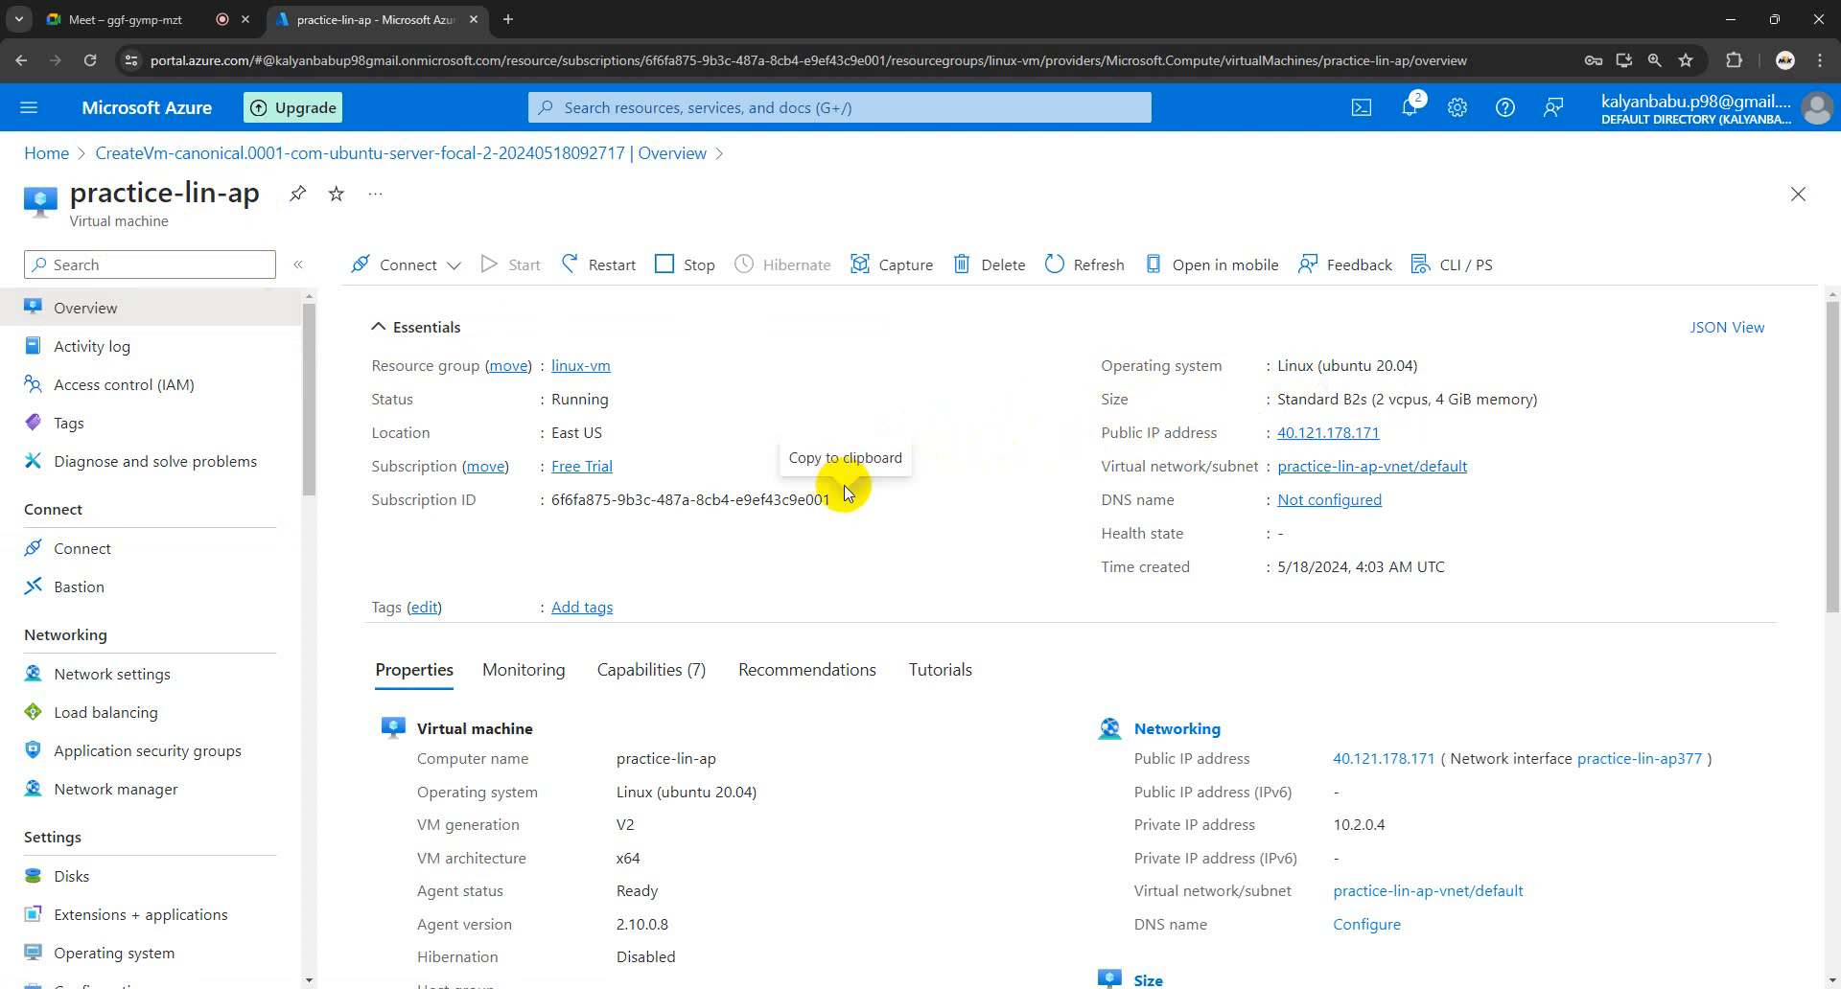
{"action": "scroll", "coordinate": [1016, 493], "scroll_direction": "down", "scroll_amount": 3}
{"action": "scroll", "coordinate": [1246, 499], "scroll_direction": "up", "scroll_amount": 3}
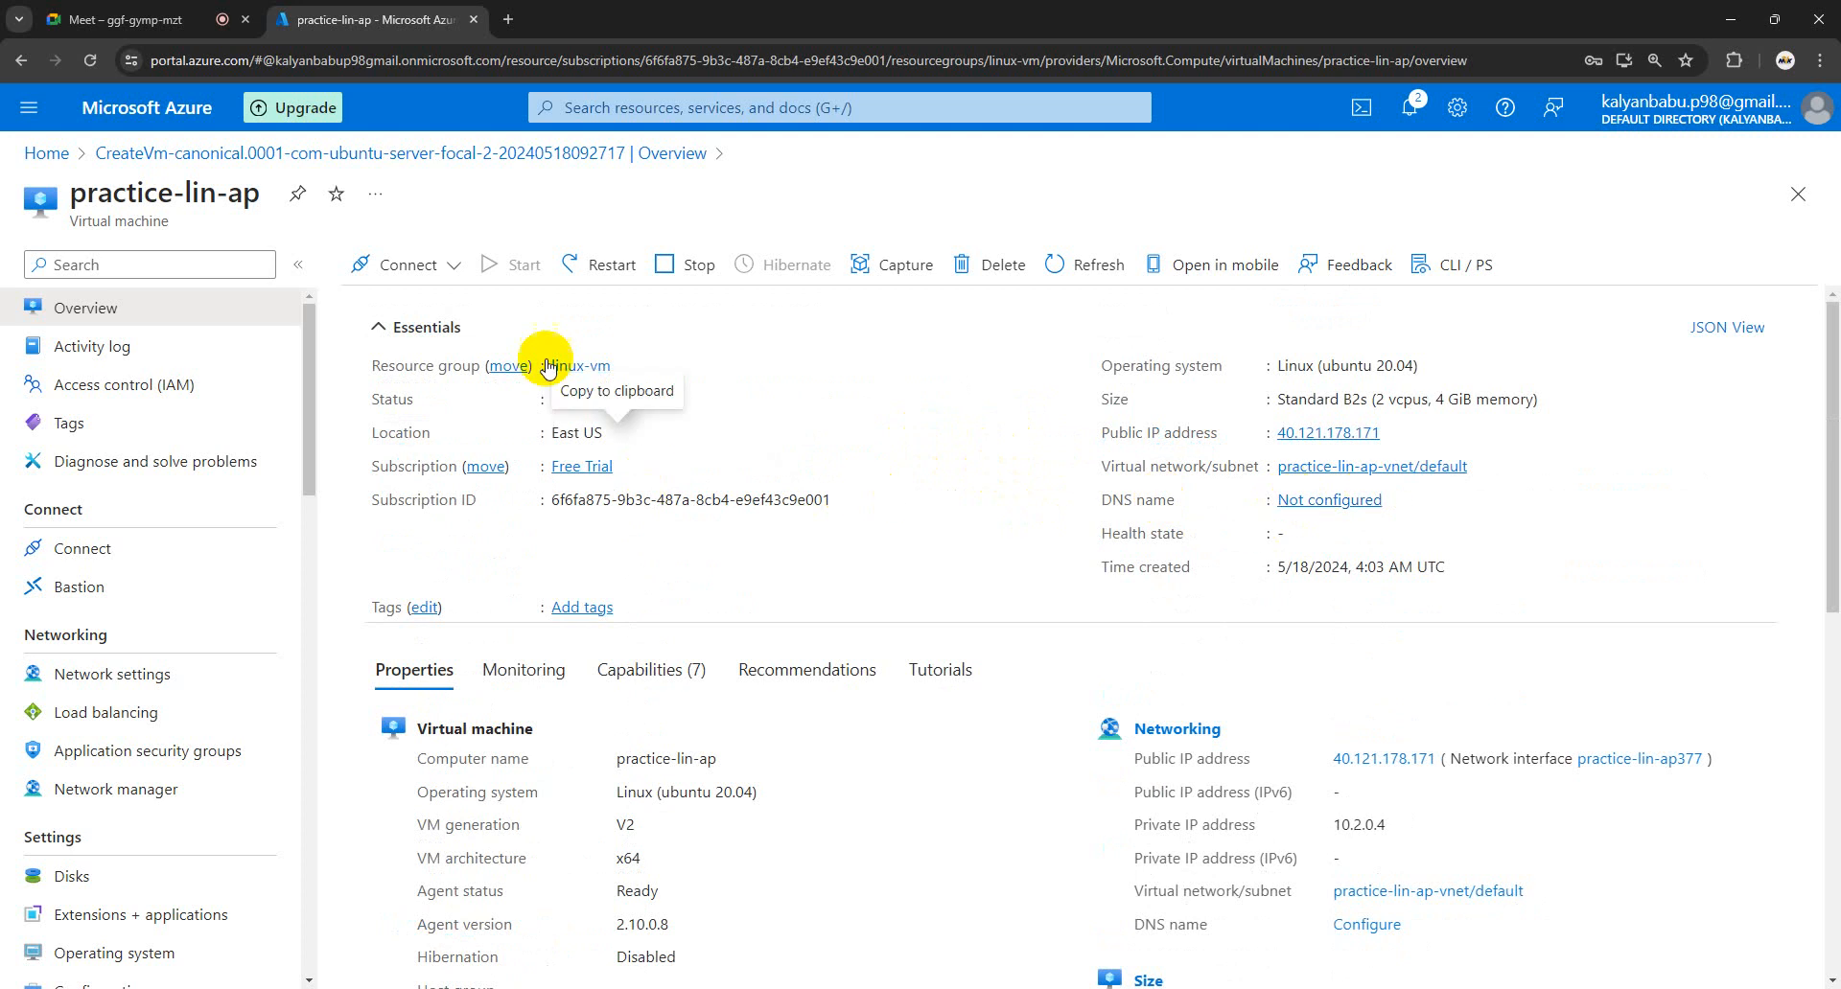
{"action": "left_click", "coordinate": [448, 270]}
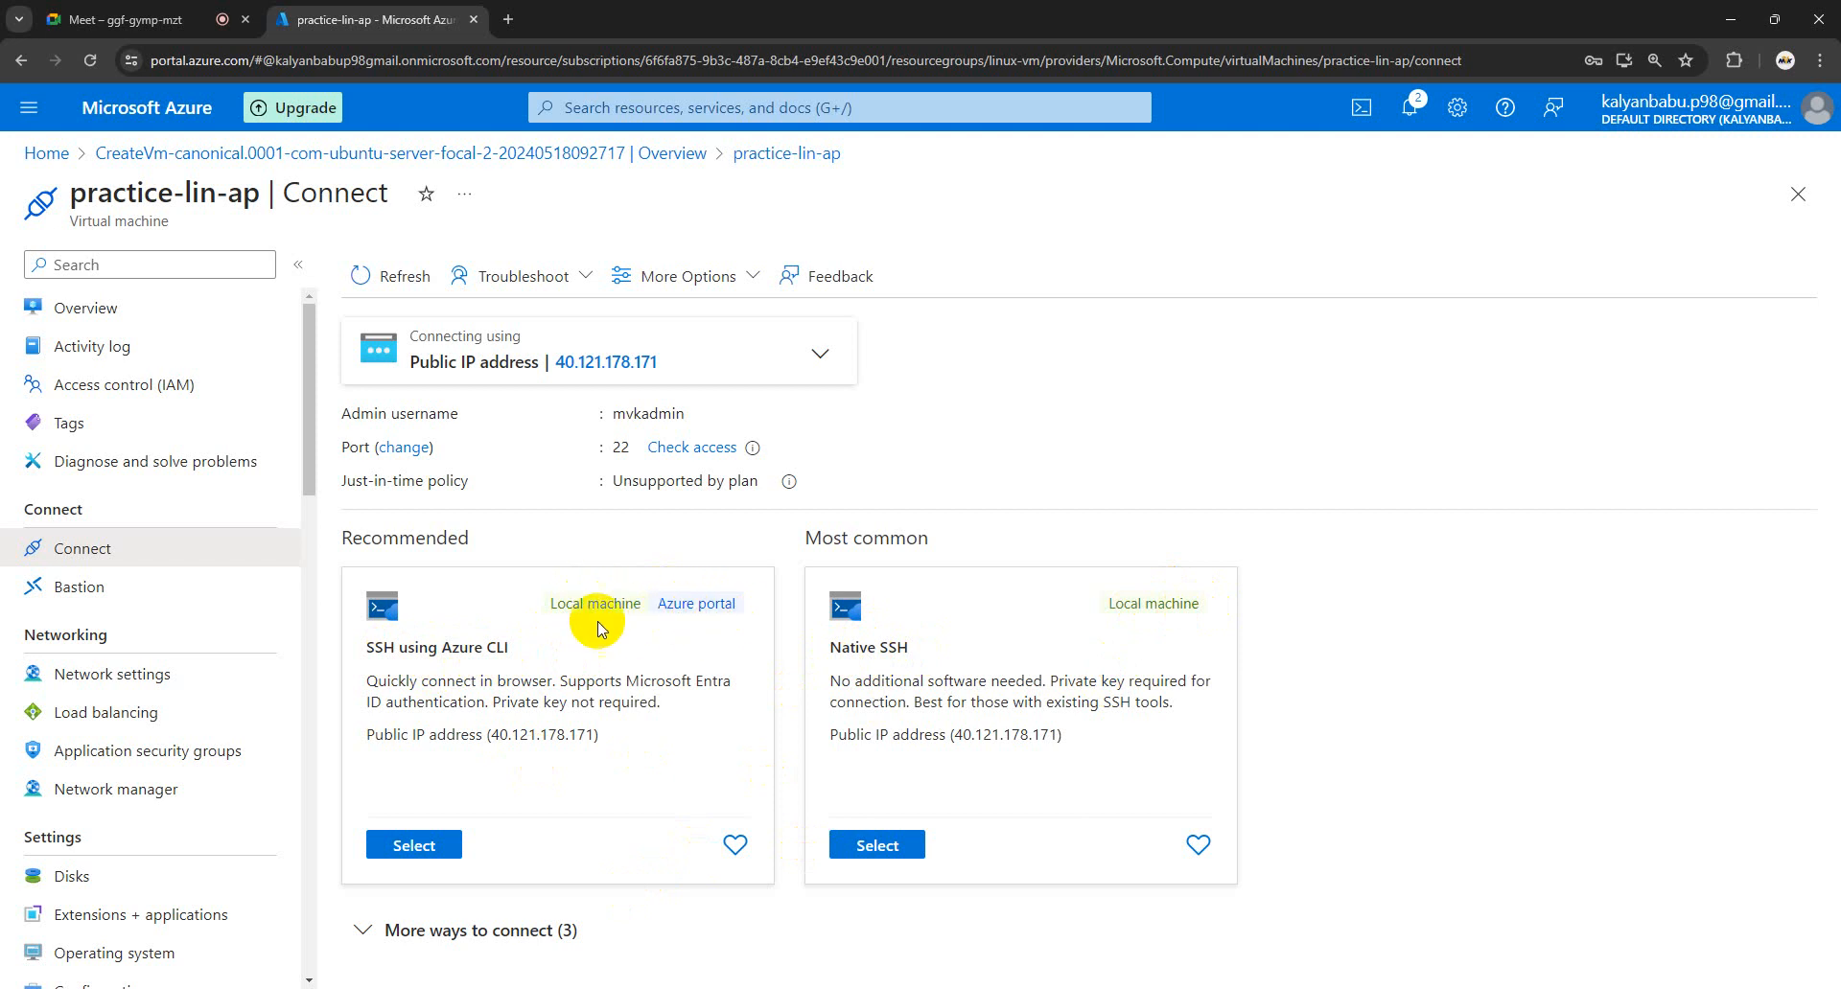
- Look over the Connect page's methods, including SSH using Azure CLI, then select Native SSH
{"action": "left_click_drag", "start_coordinate": [511, 650], "coordinate": [459, 653]}
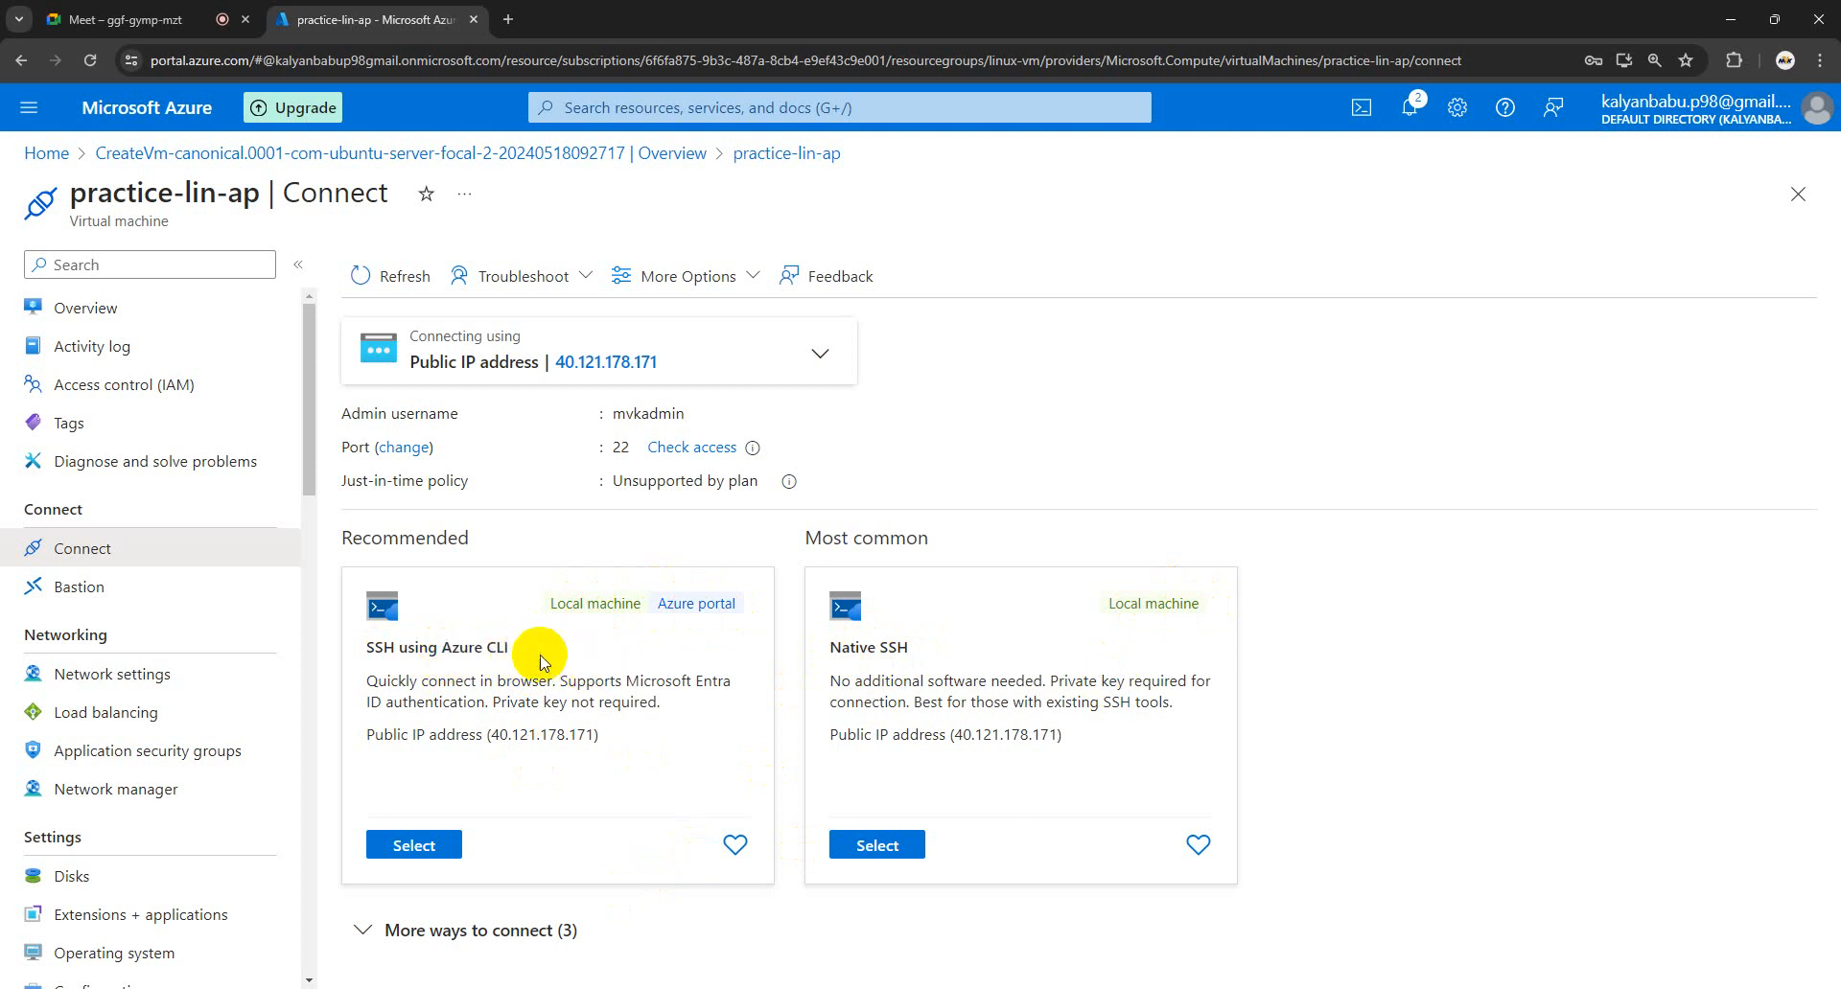
{"action": "left_click_drag", "start_coordinate": [534, 655], "coordinate": [328, 655]}
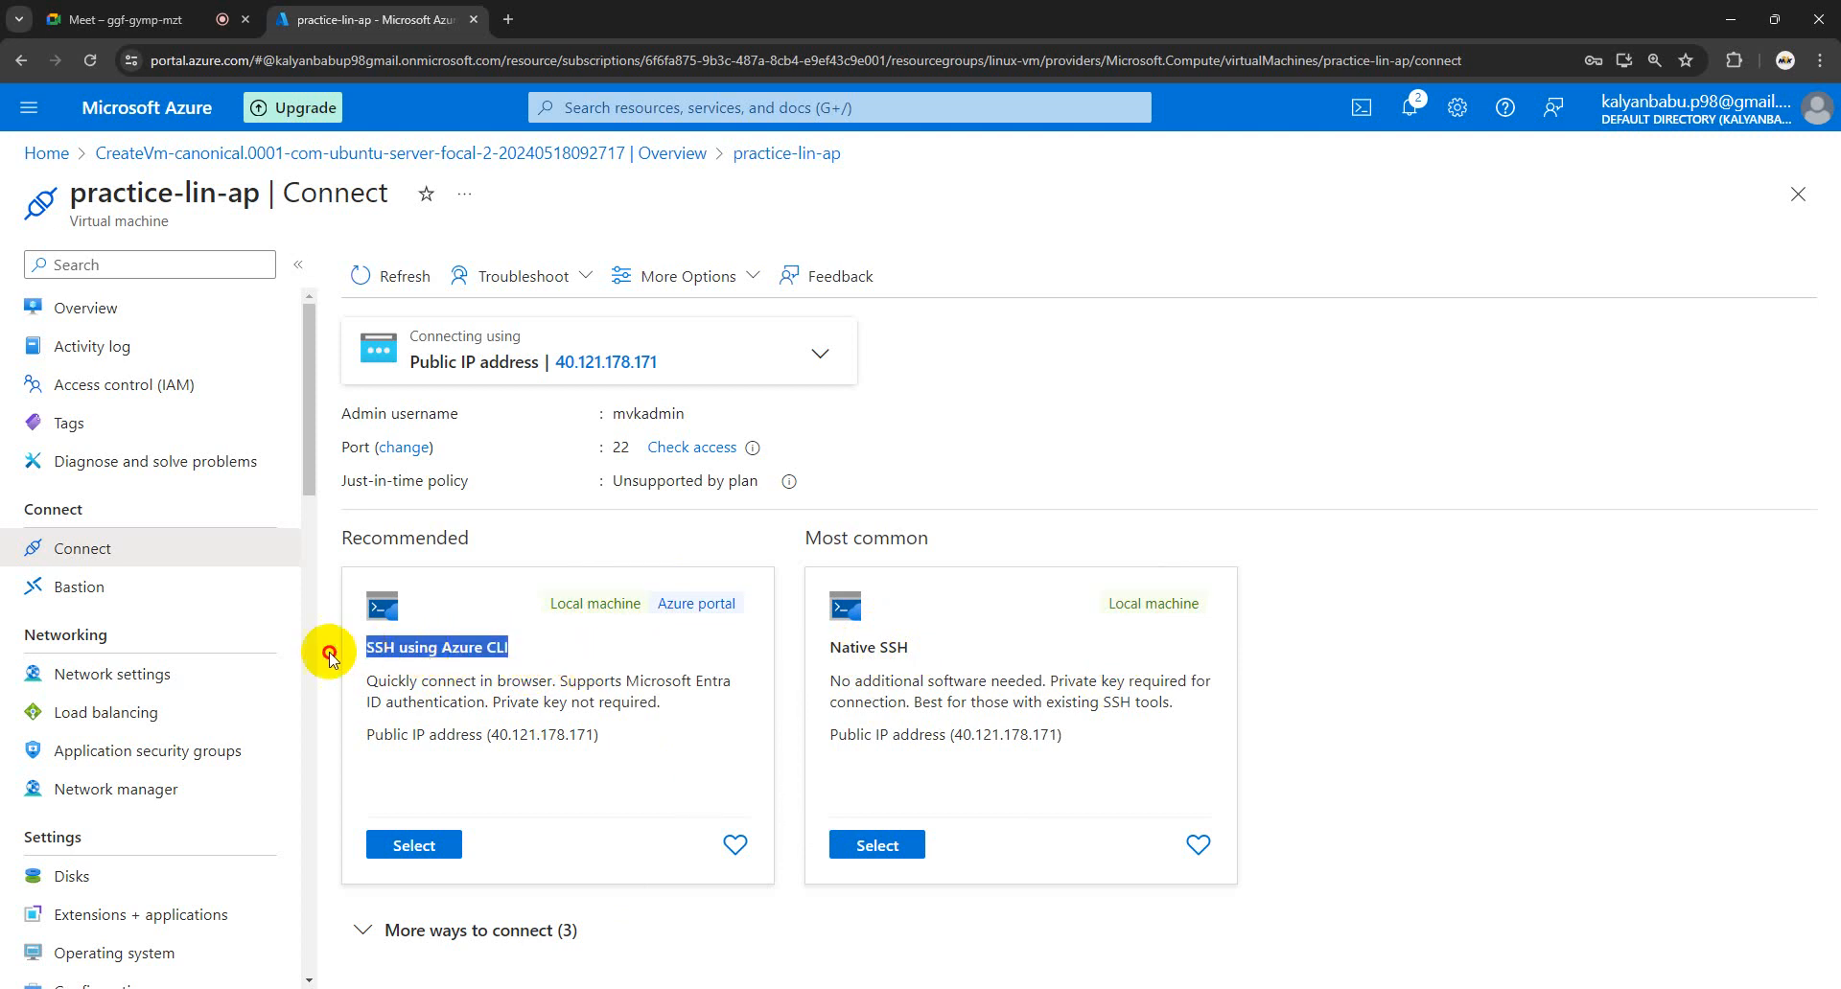
{"action": "left_click", "coordinate": [535, 660]}
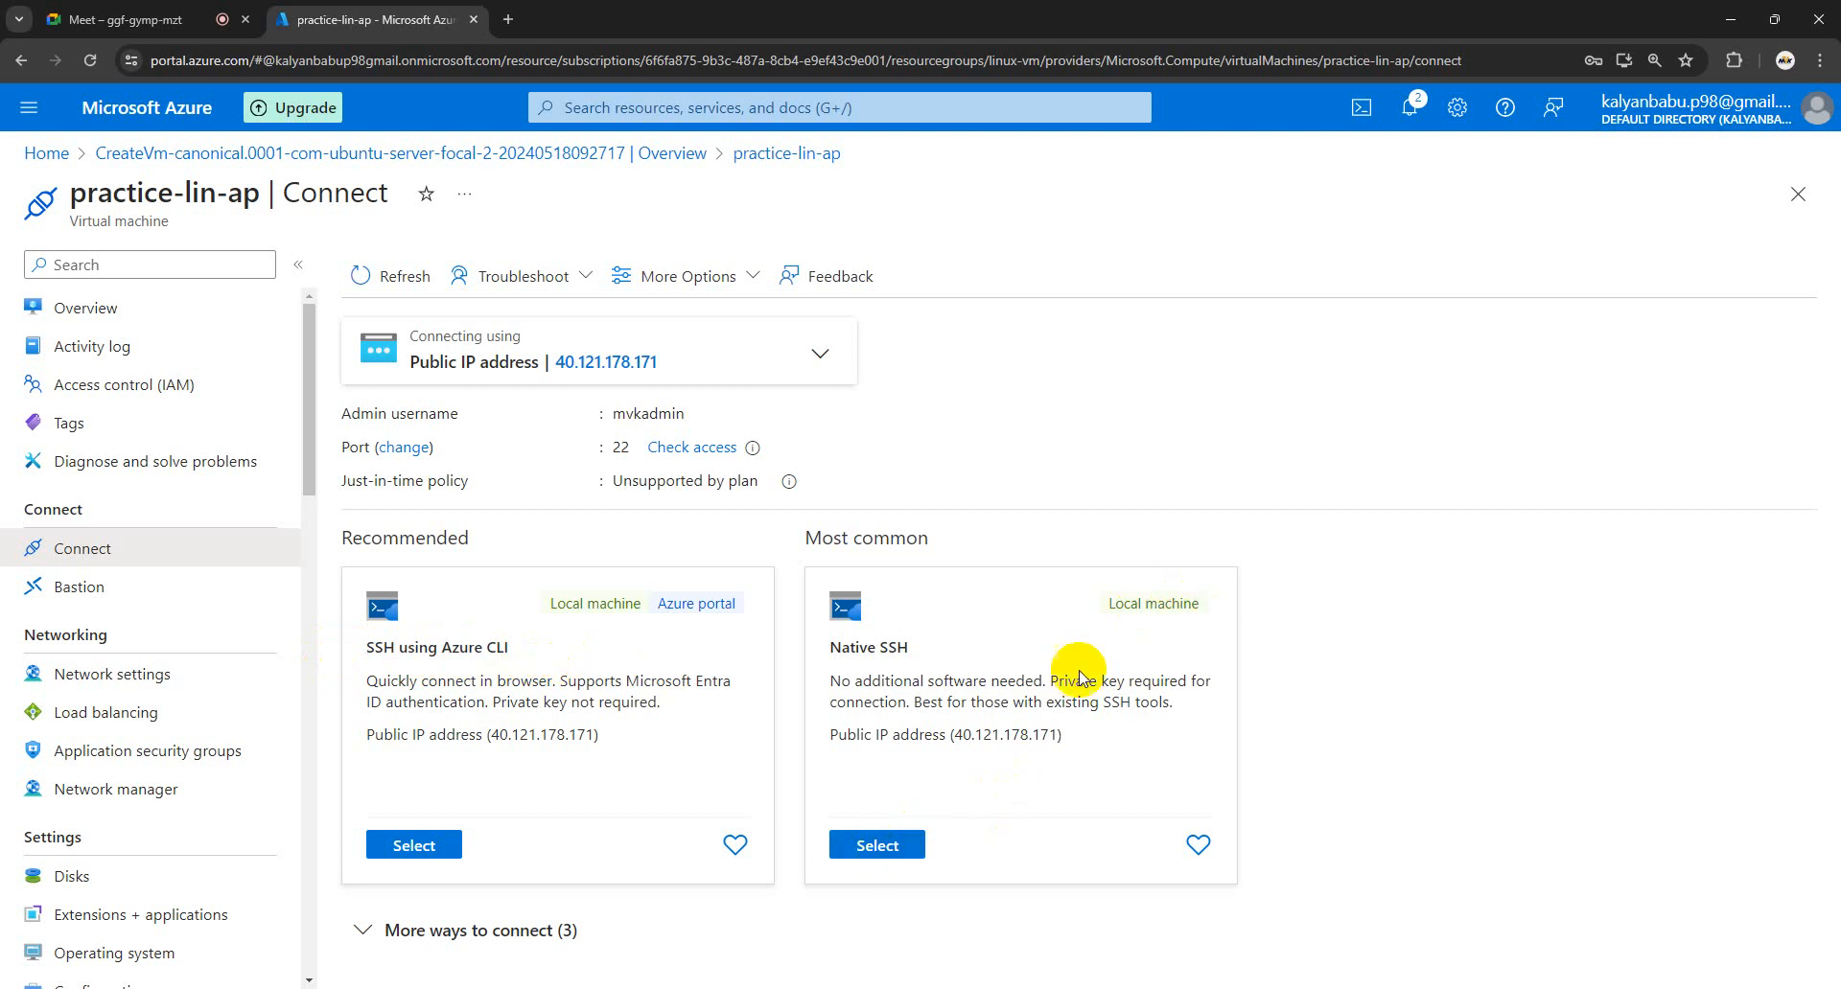
{"action": "left_click", "coordinate": [882, 844]}
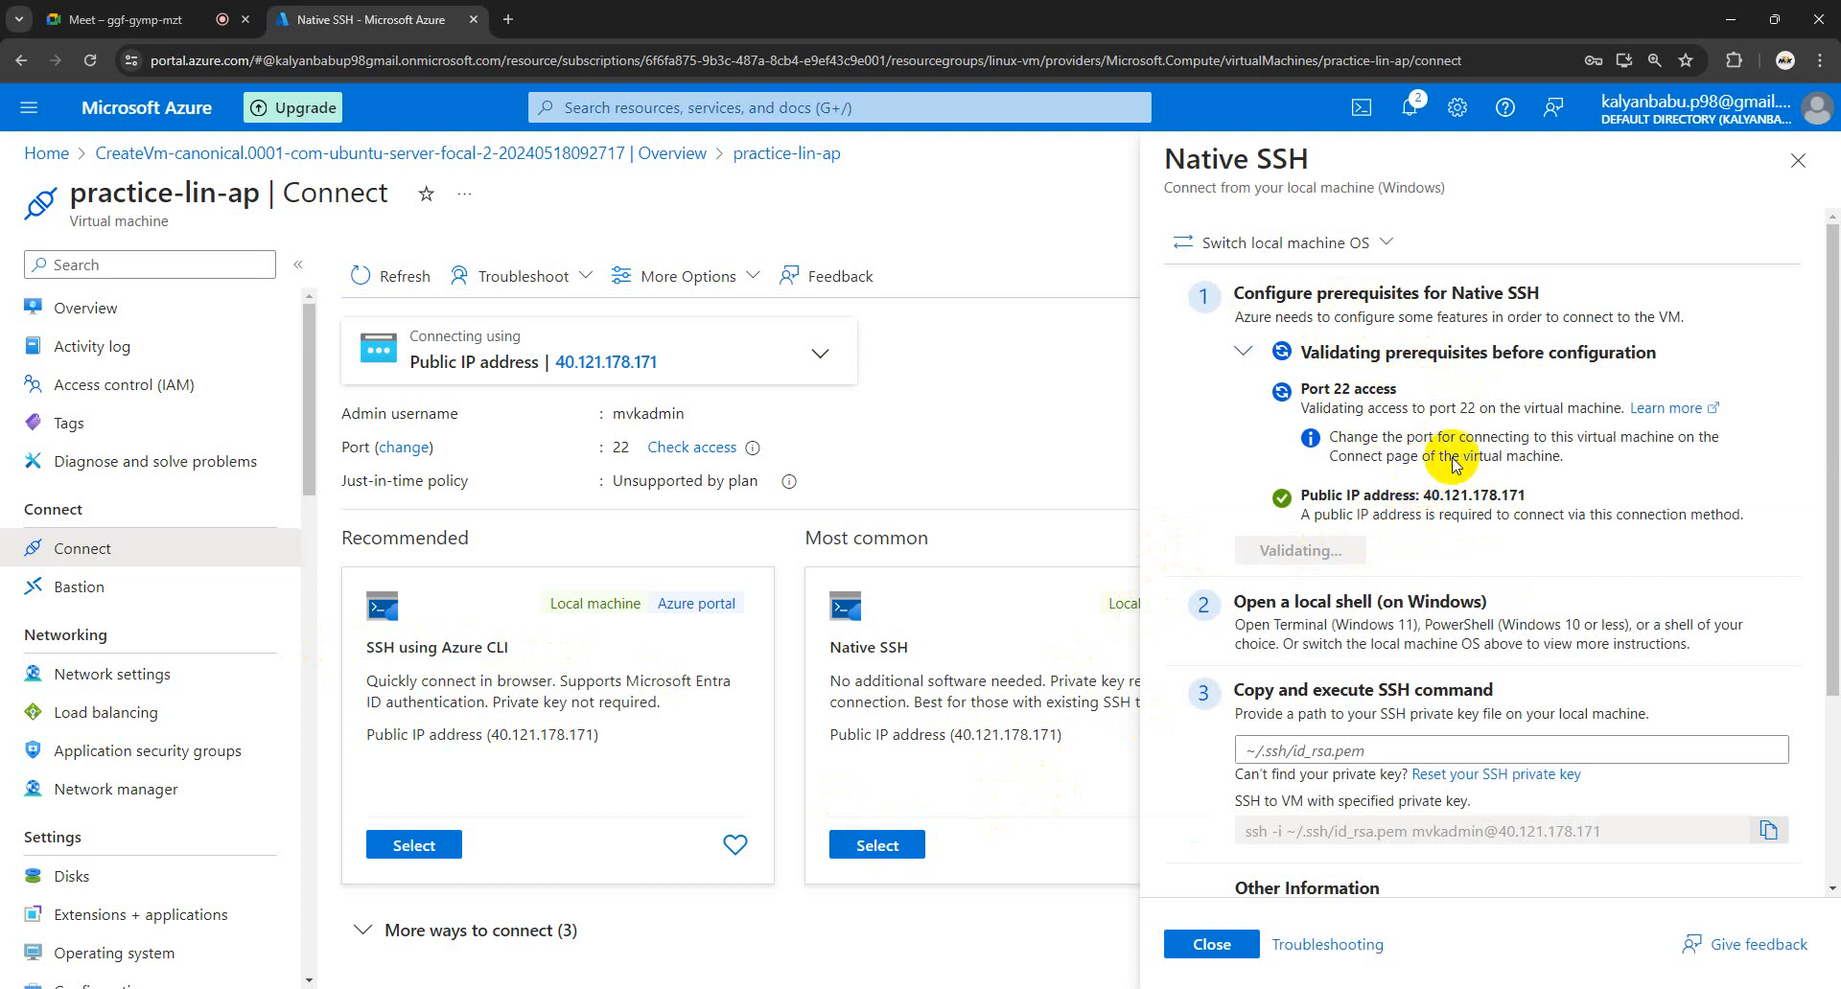
- Review Native SSH steps 1–3 until port 22 access and public IP show as configured
{"action": "scroll", "coordinate": [1462, 484], "scroll_direction": "down", "scroll_amount": 2}
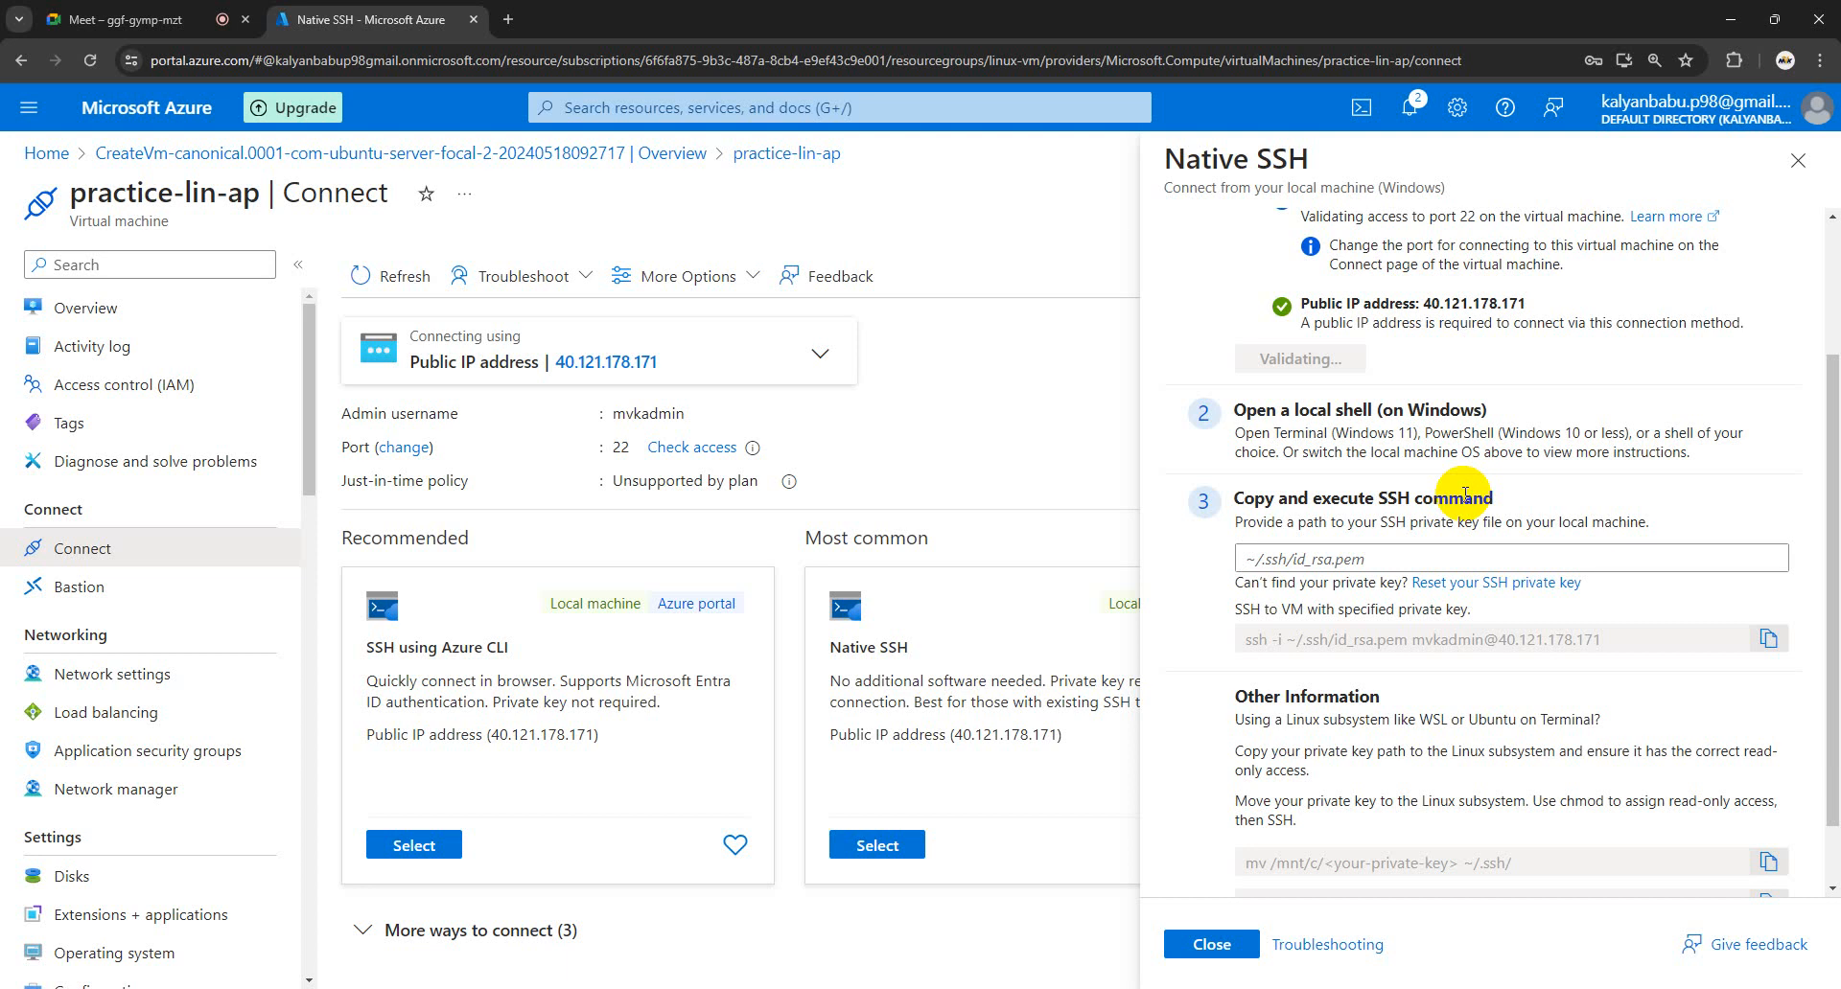
{"action": "scroll", "coordinate": [1463, 500], "scroll_direction": "up", "scroll_amount": 2}
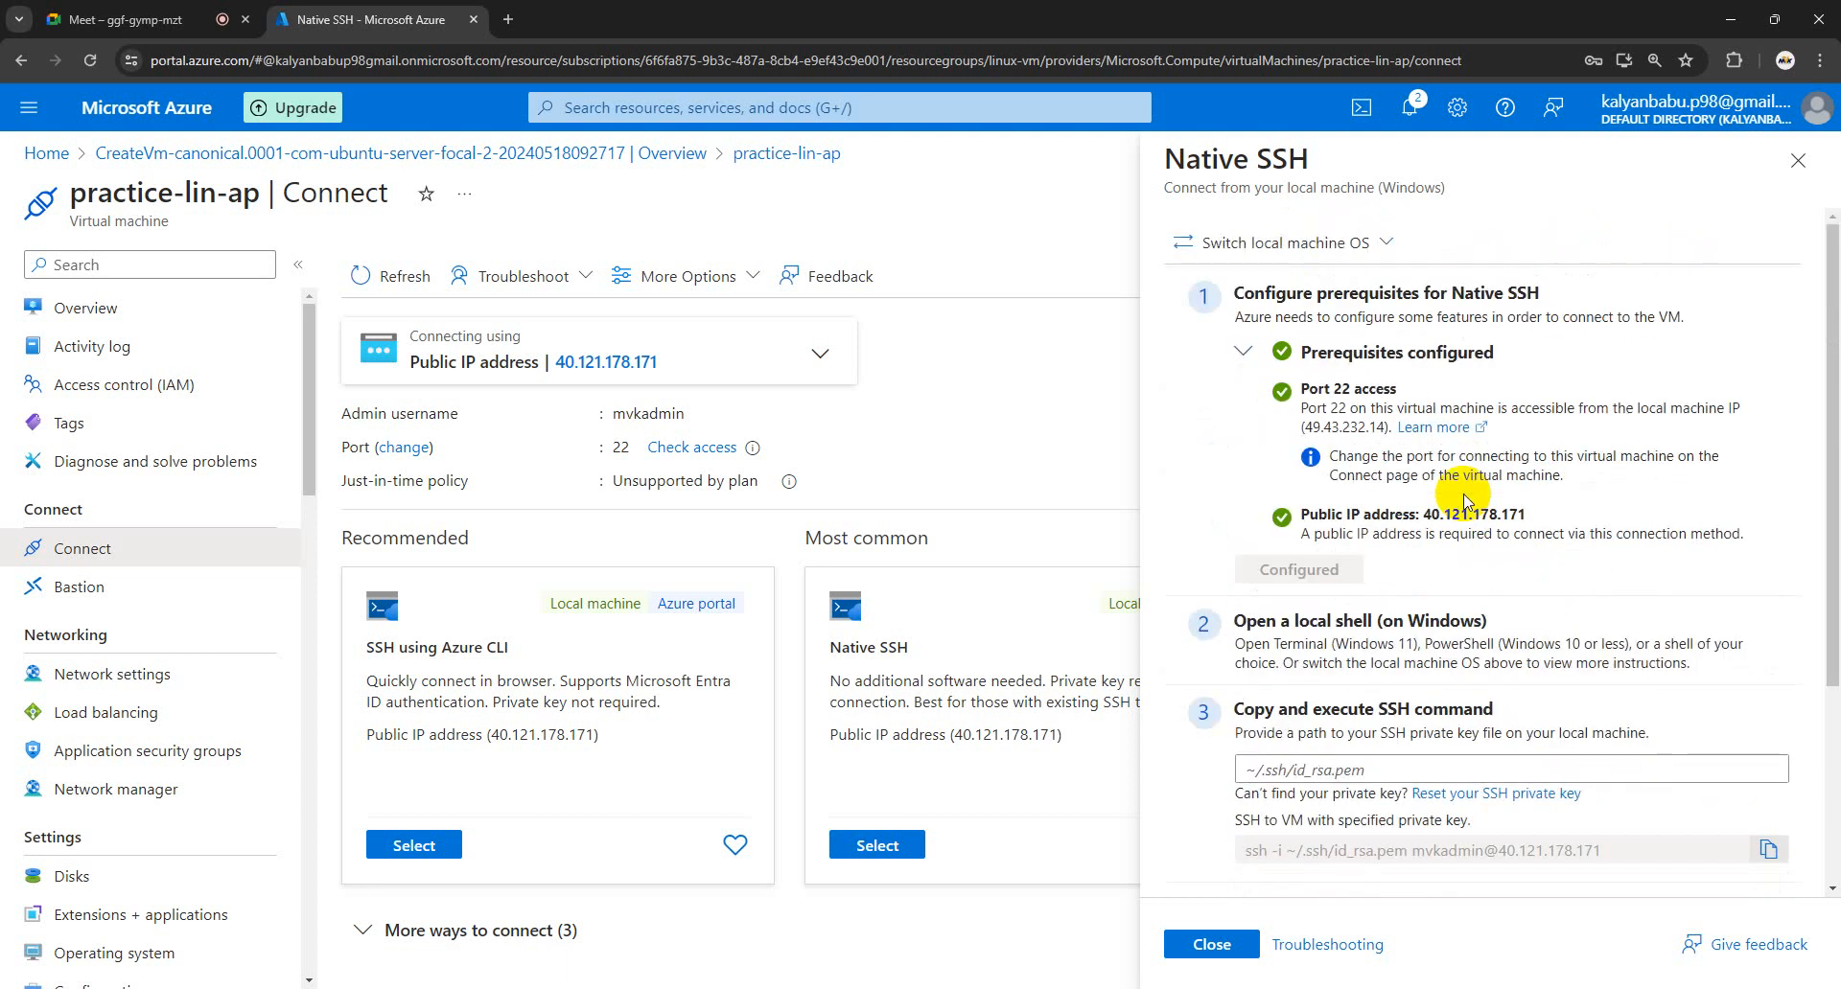
{"action": "scroll", "coordinate": [1464, 499], "scroll_direction": "down", "scroll_amount": 3}
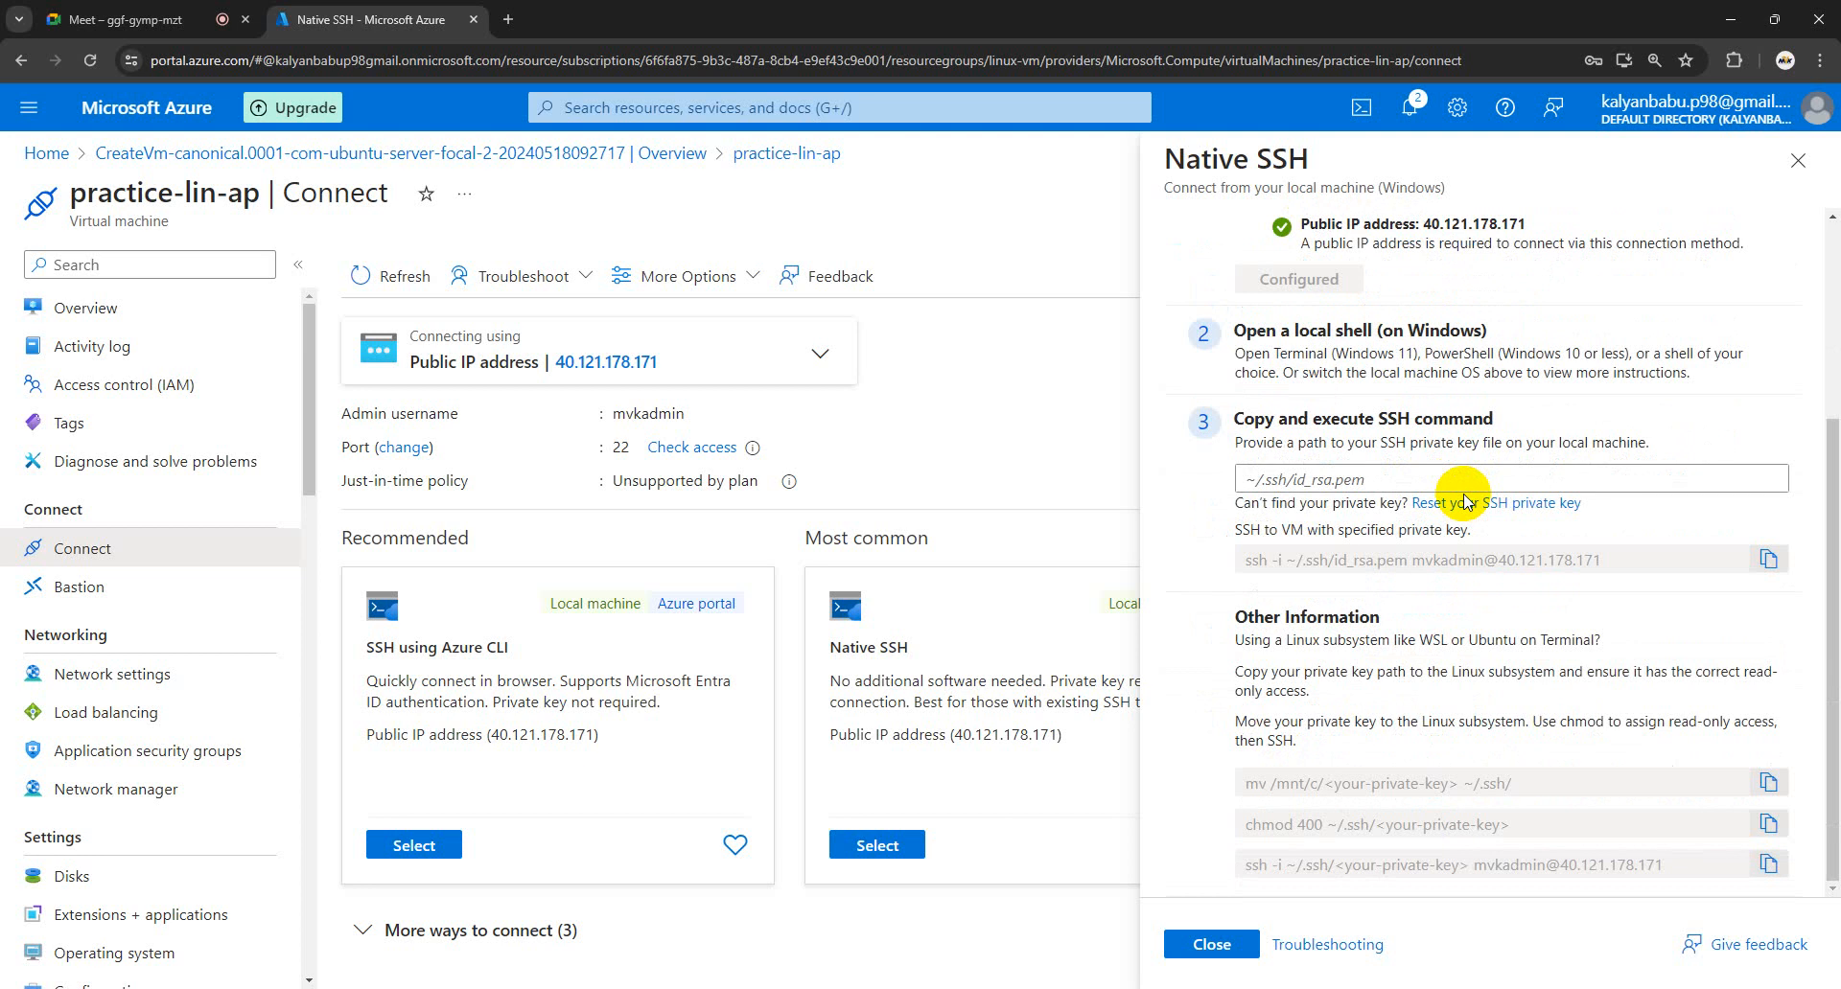
{"action": "scroll", "coordinate": [1464, 500], "scroll_direction": "up", "scroll_amount": 3}
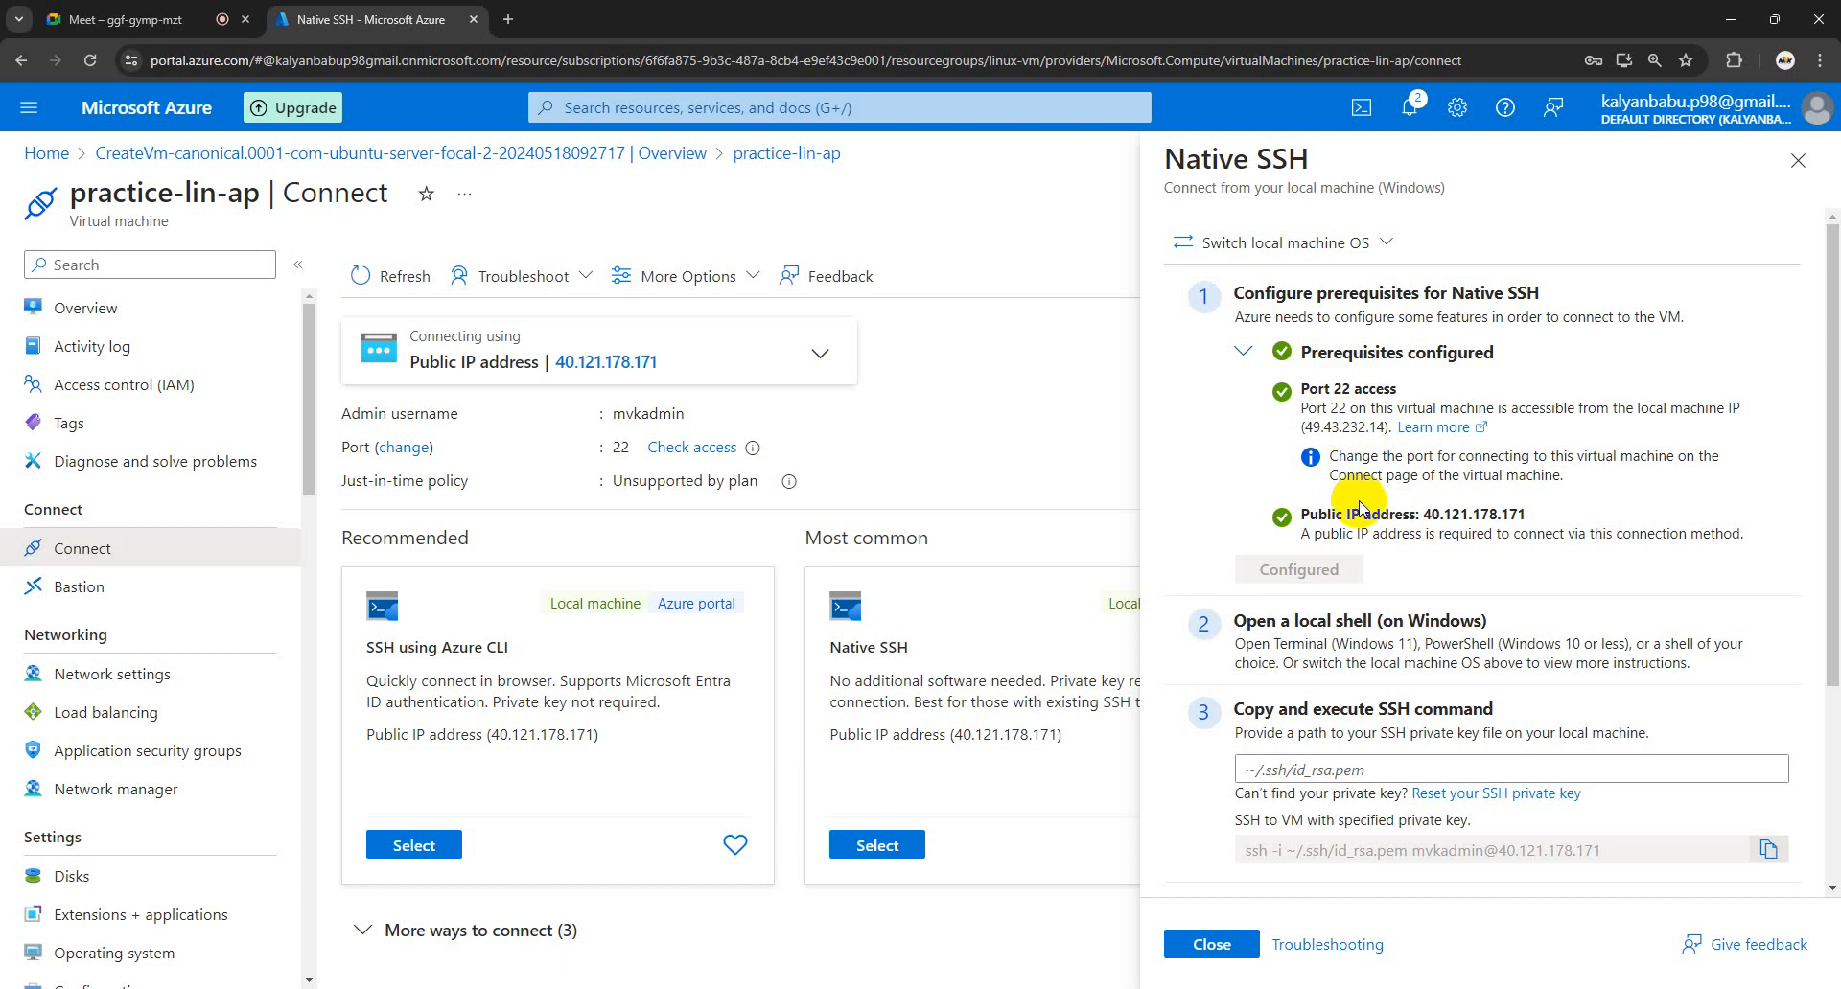
{"action": "scroll", "coordinate": [1361, 451], "scroll_direction": "down", "scroll_amount": 1}
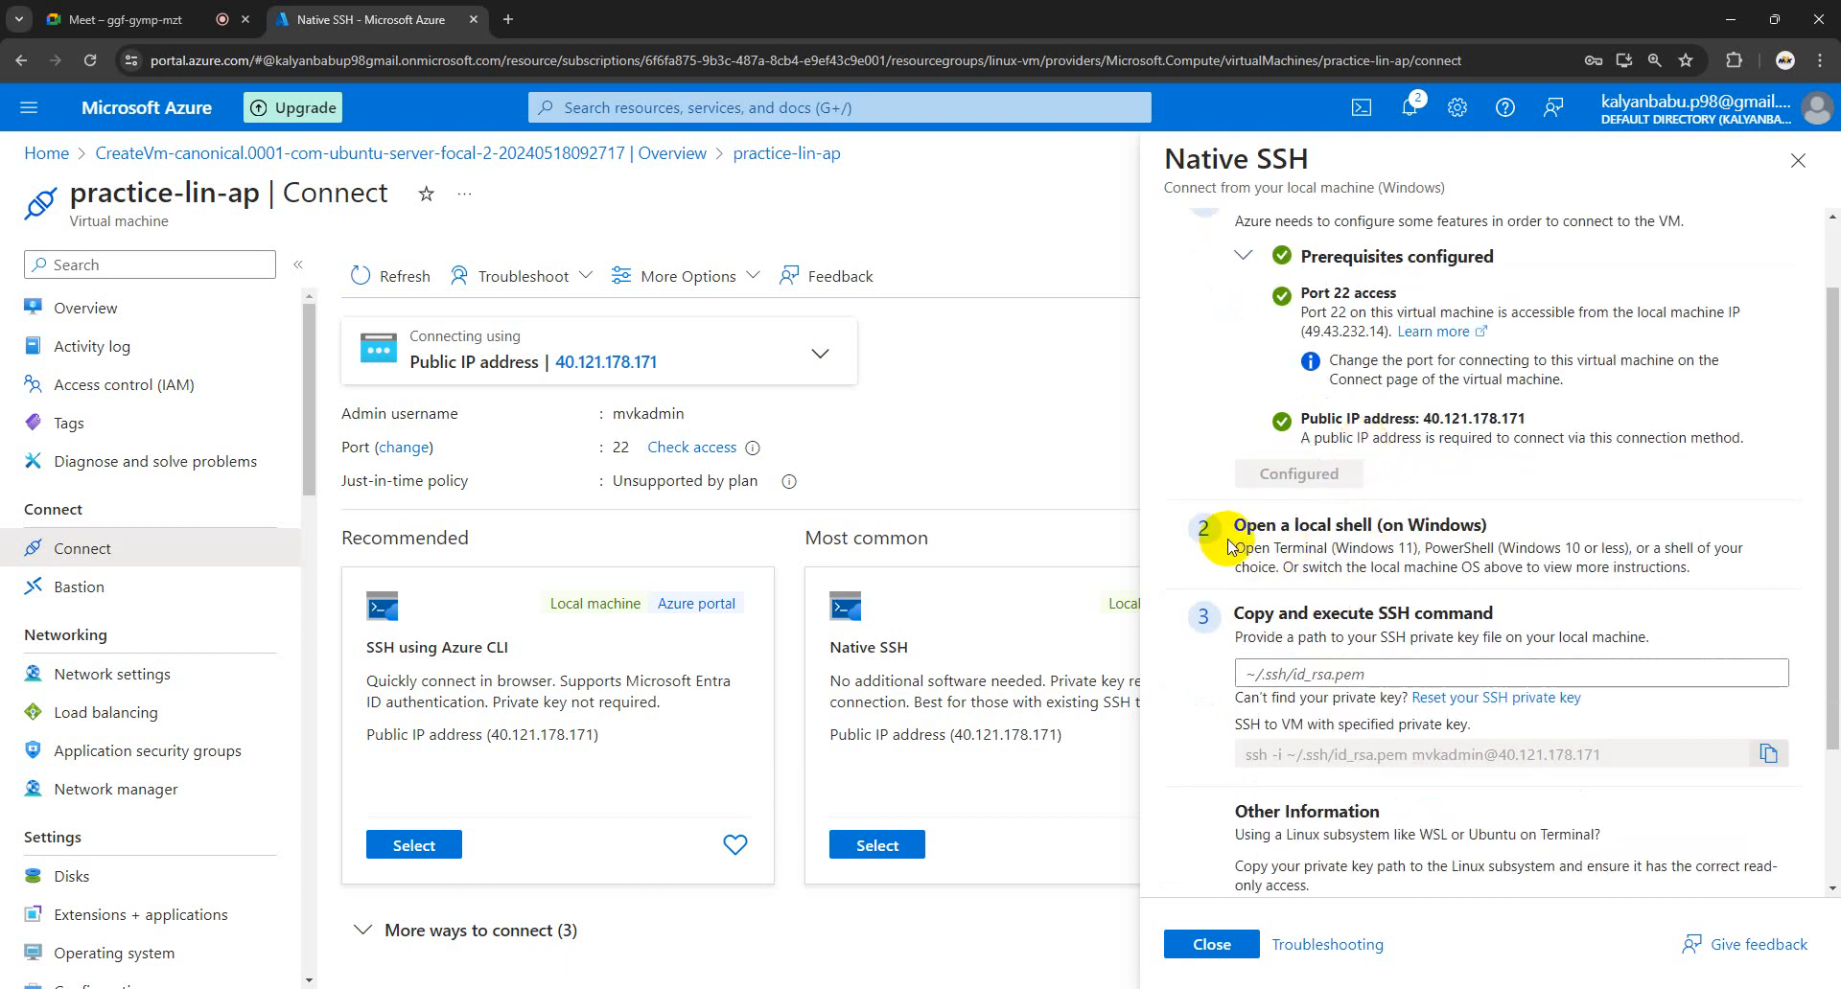
{"action": "scroll", "coordinate": [1394, 529], "scroll_direction": "up", "scroll_amount": 1}
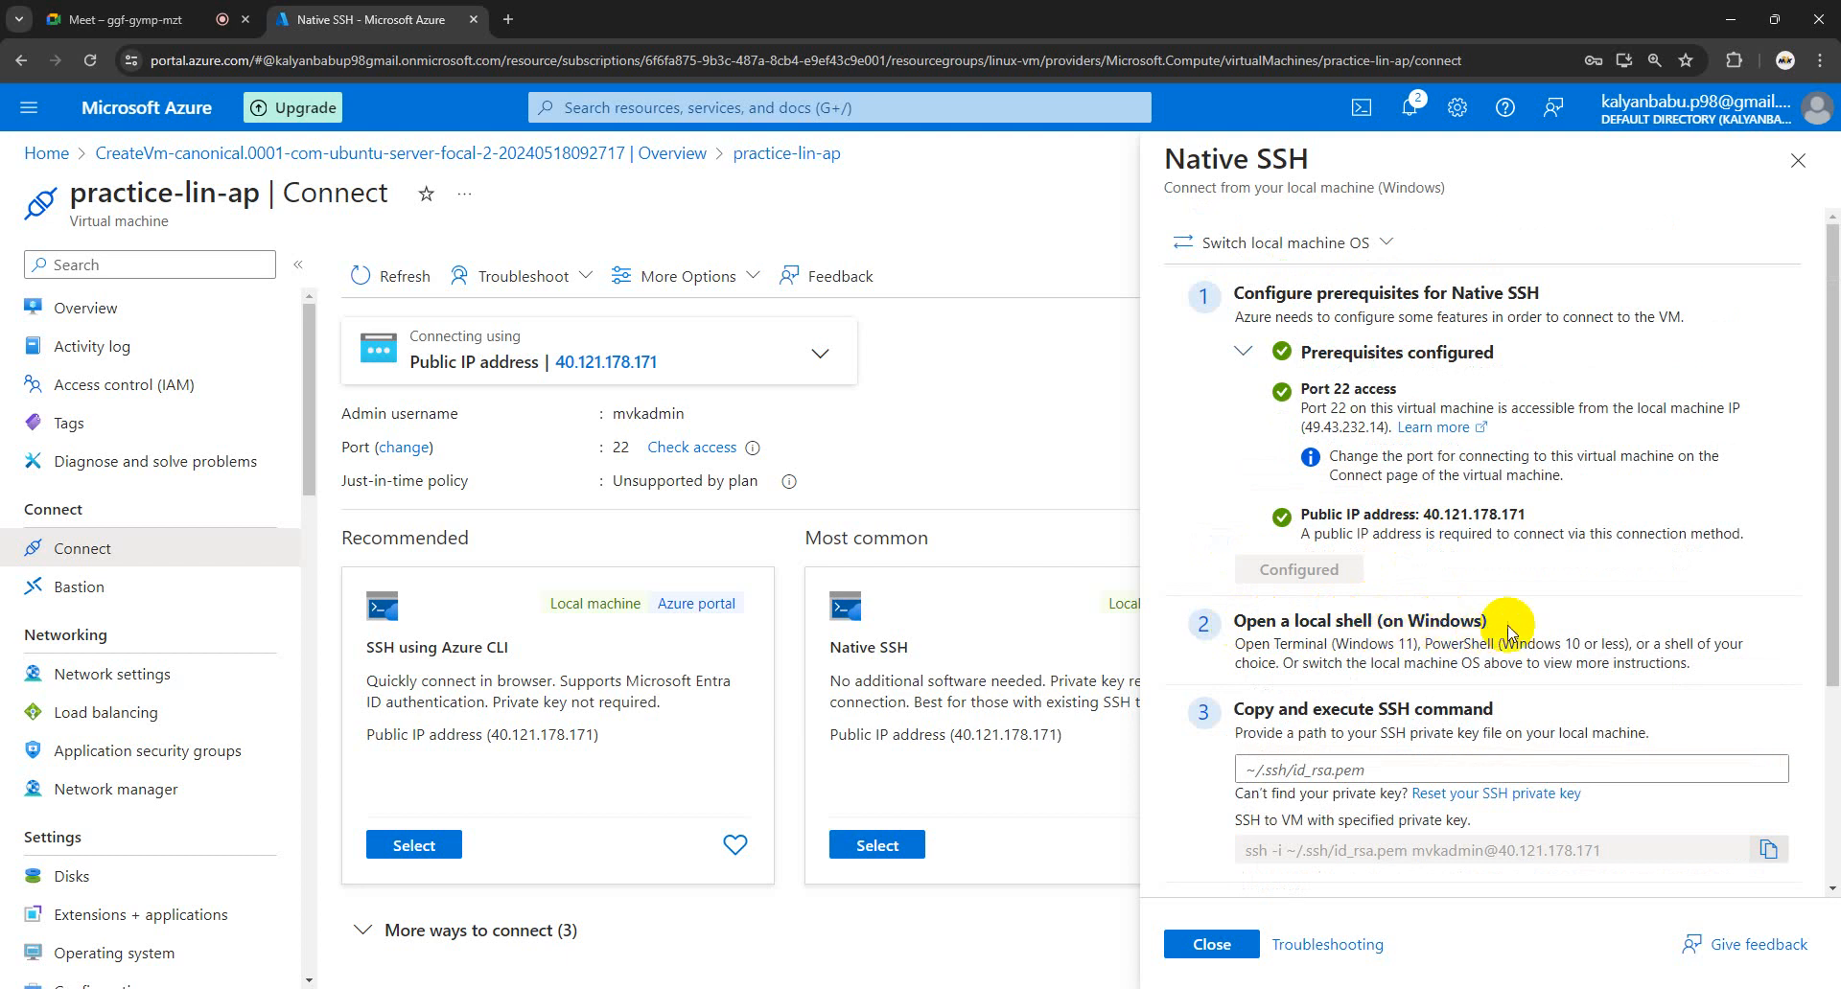
- Launch Command Prompt as administrator, then minimize it to return to the Native SSH pane
{"action": "key", "text": "super"}
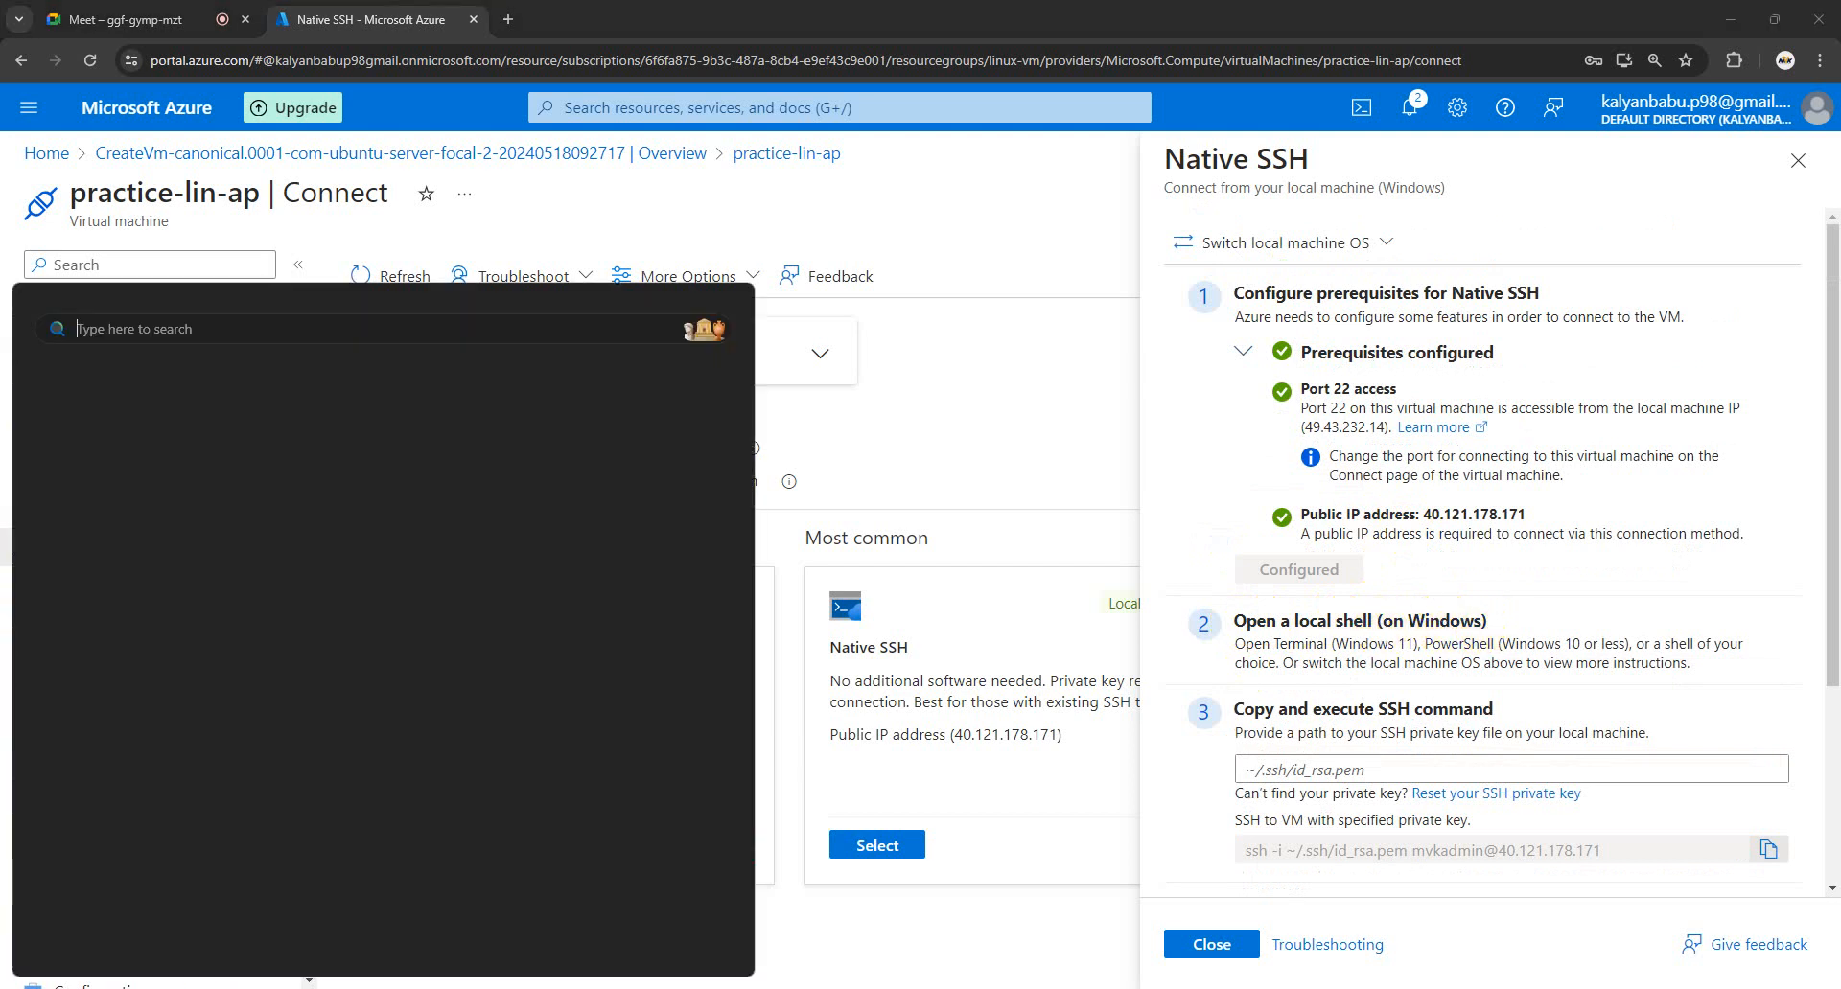
{"action": "type", "text": "comm"}
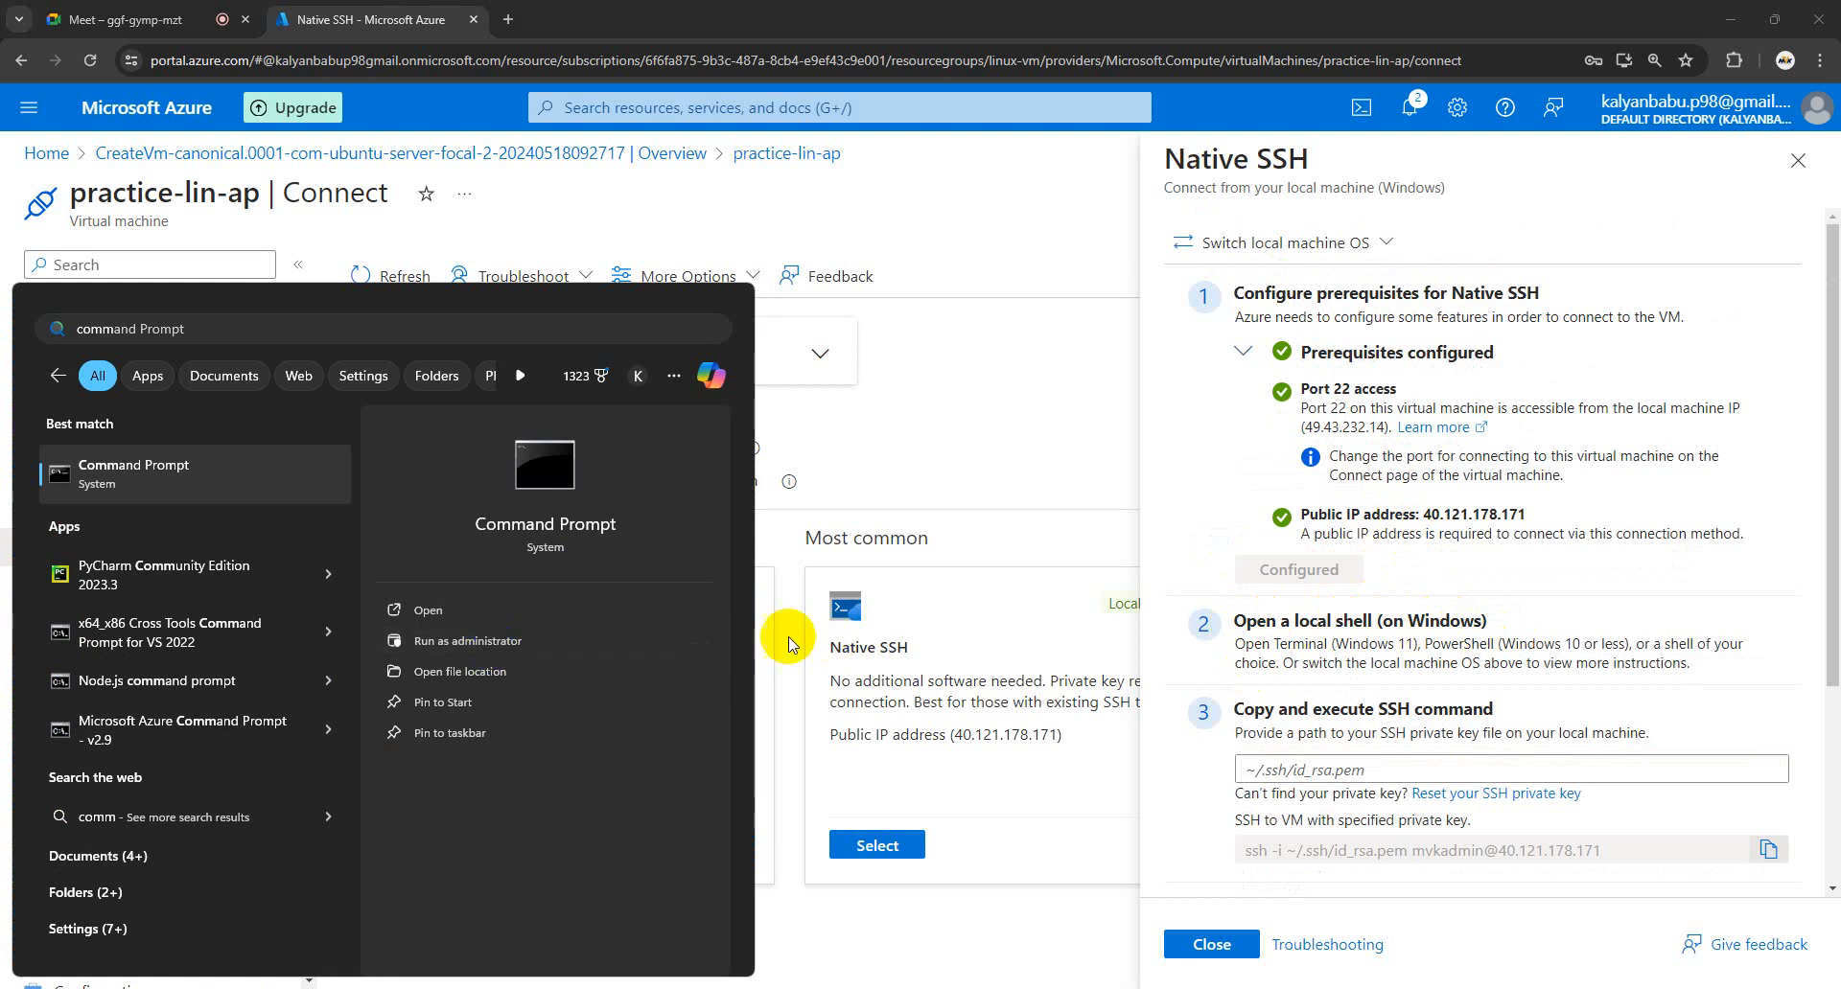
{"action": "left_click", "coordinate": [826, 647]}
{"action": "left_click", "coordinate": [953, 132]}
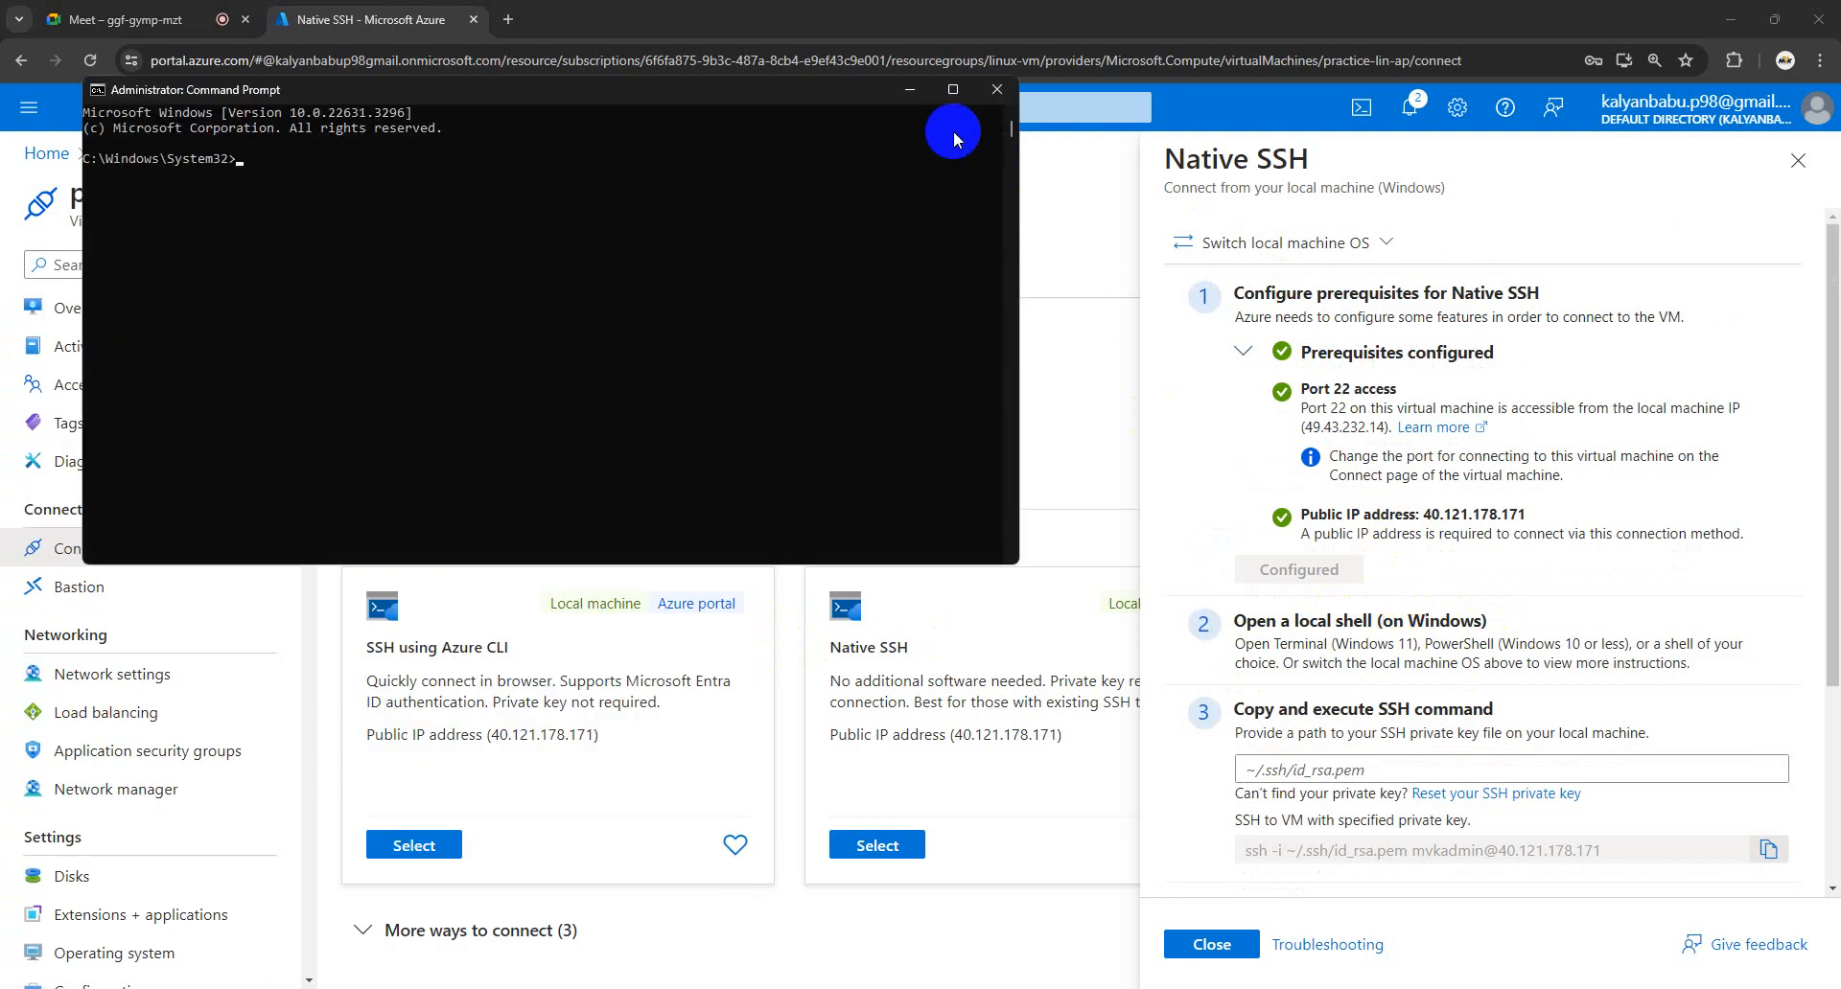
{"action": "left_click", "coordinate": [910, 90]}
{"action": "scroll", "coordinate": [1428, 581], "scroll_direction": "down", "scroll_amount": 1}
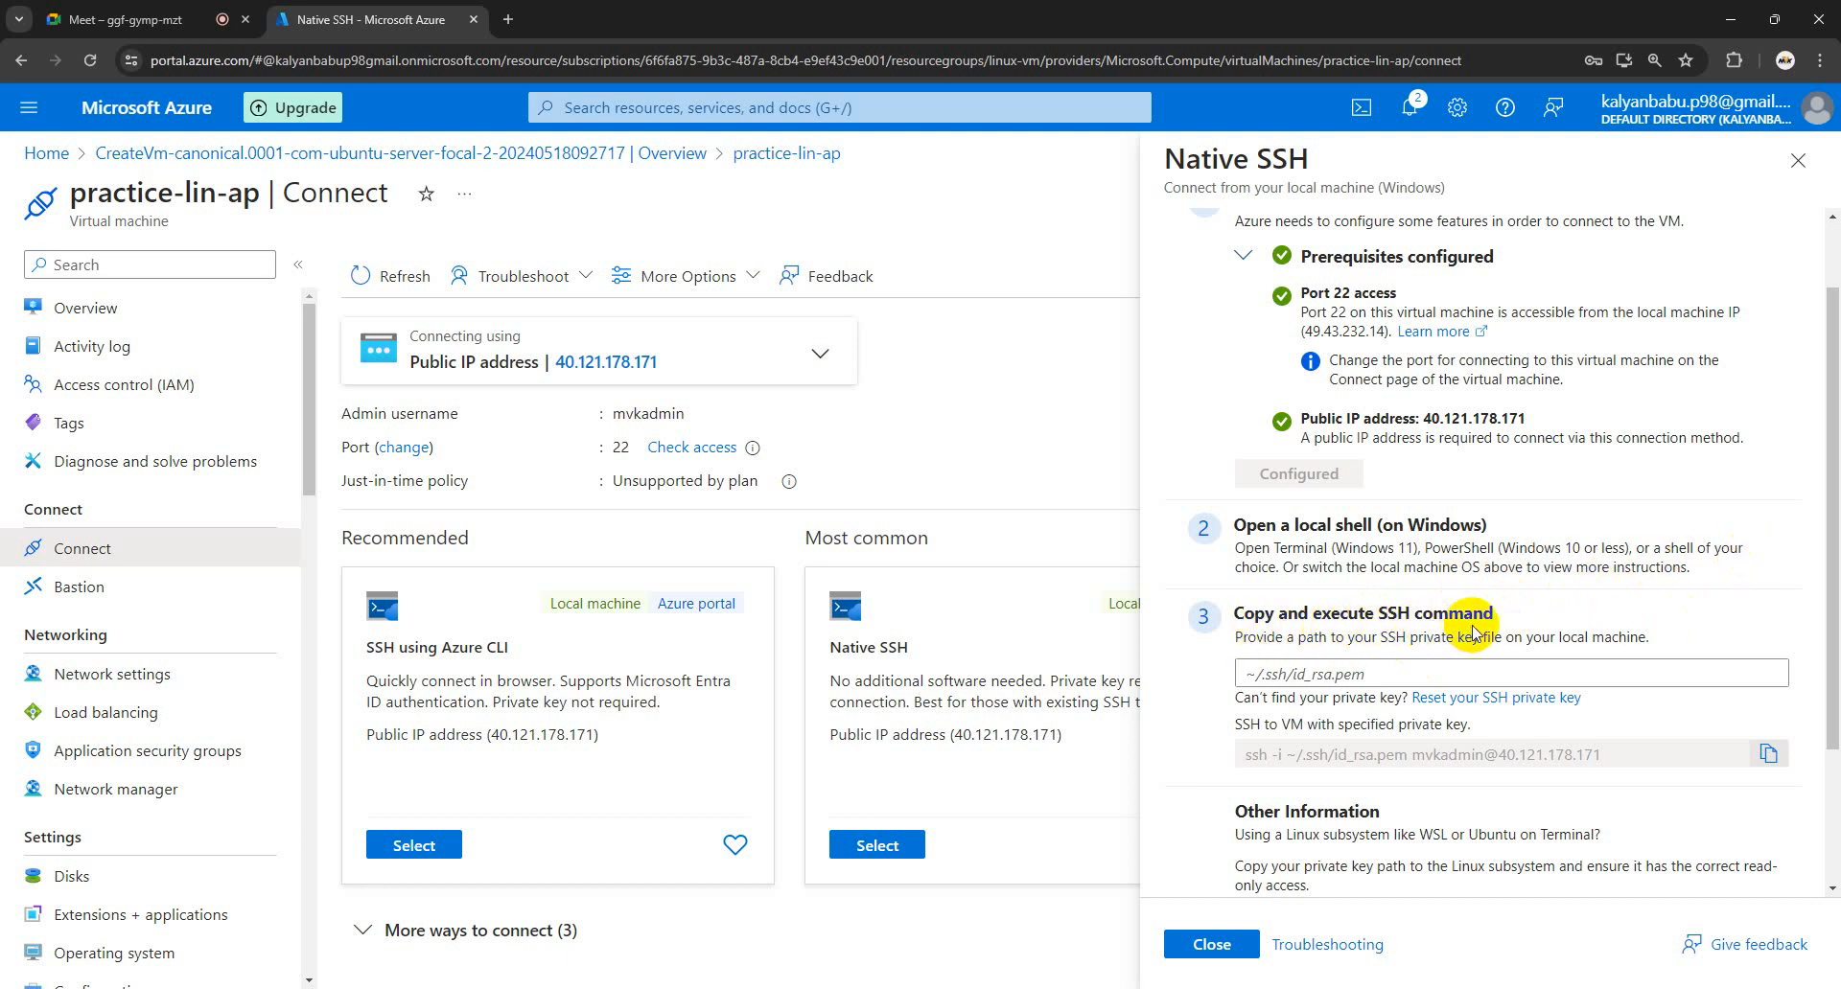
- Follow the 'Reset your SSH private key' link in the Native SSH pane's step 3
{"action": "scroll", "coordinate": [1514, 633], "scroll_direction": "down", "scroll_amount": 1}
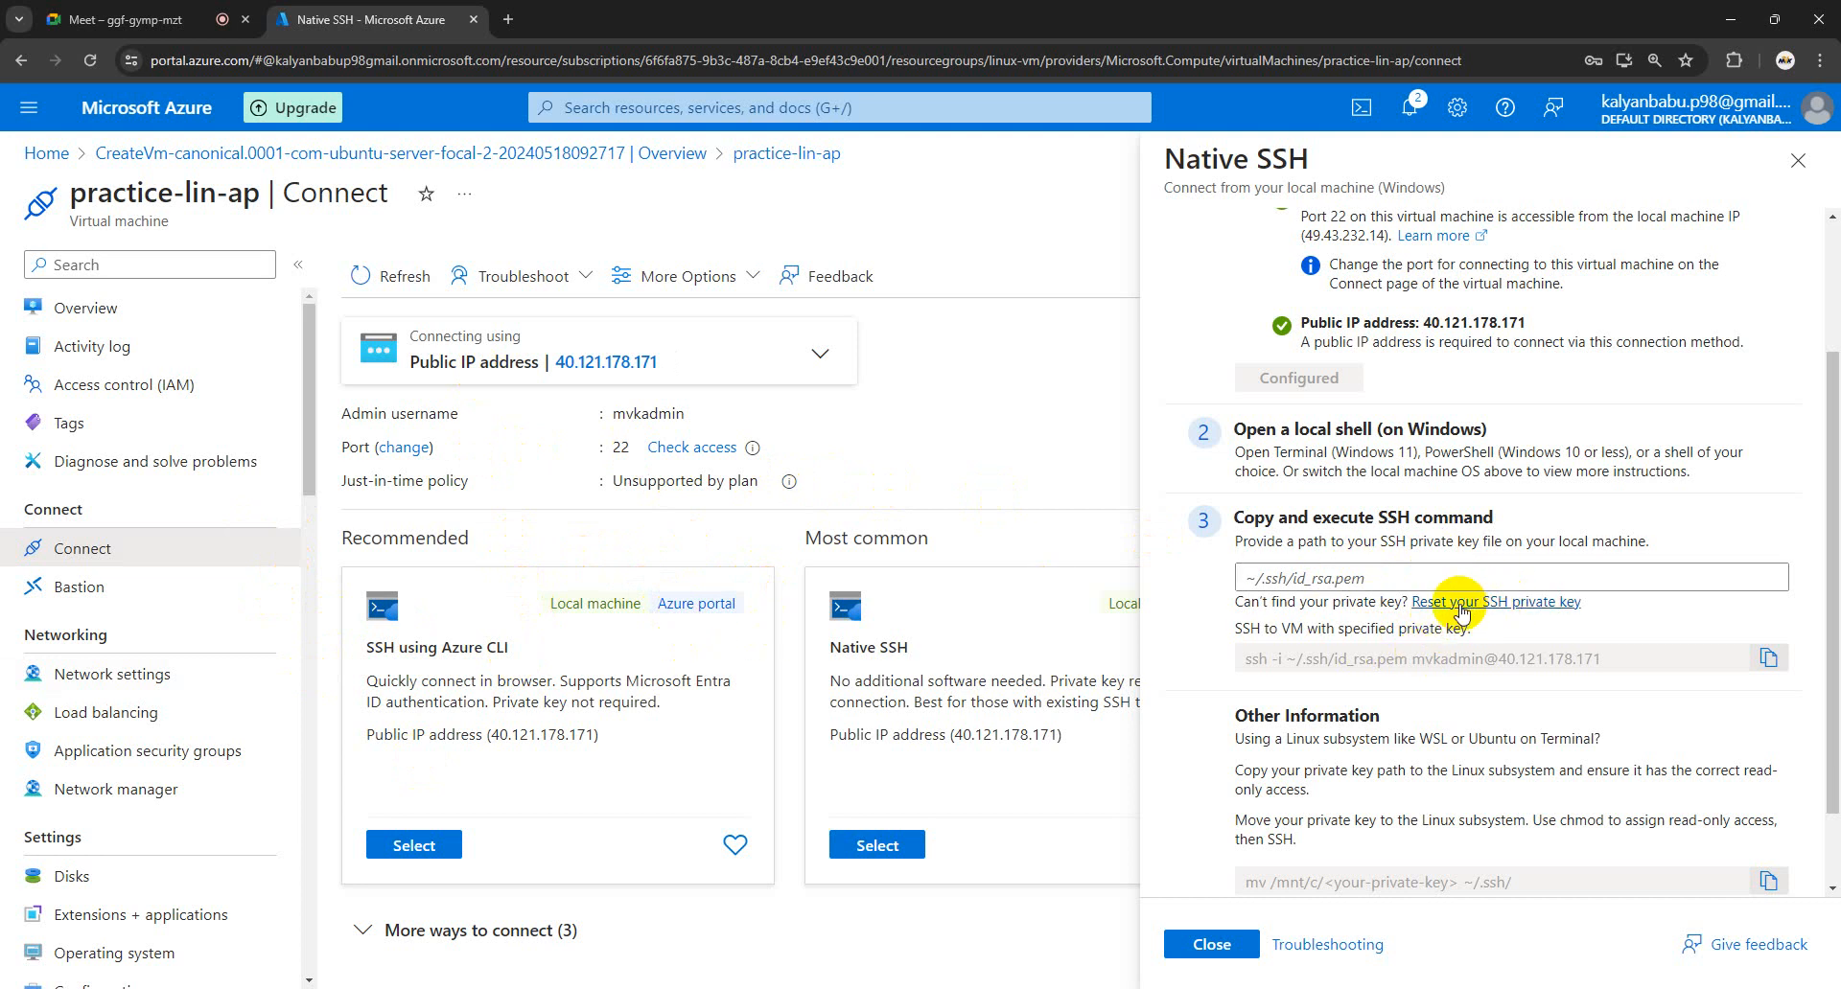
{"action": "left_click", "coordinate": [1493, 608]}
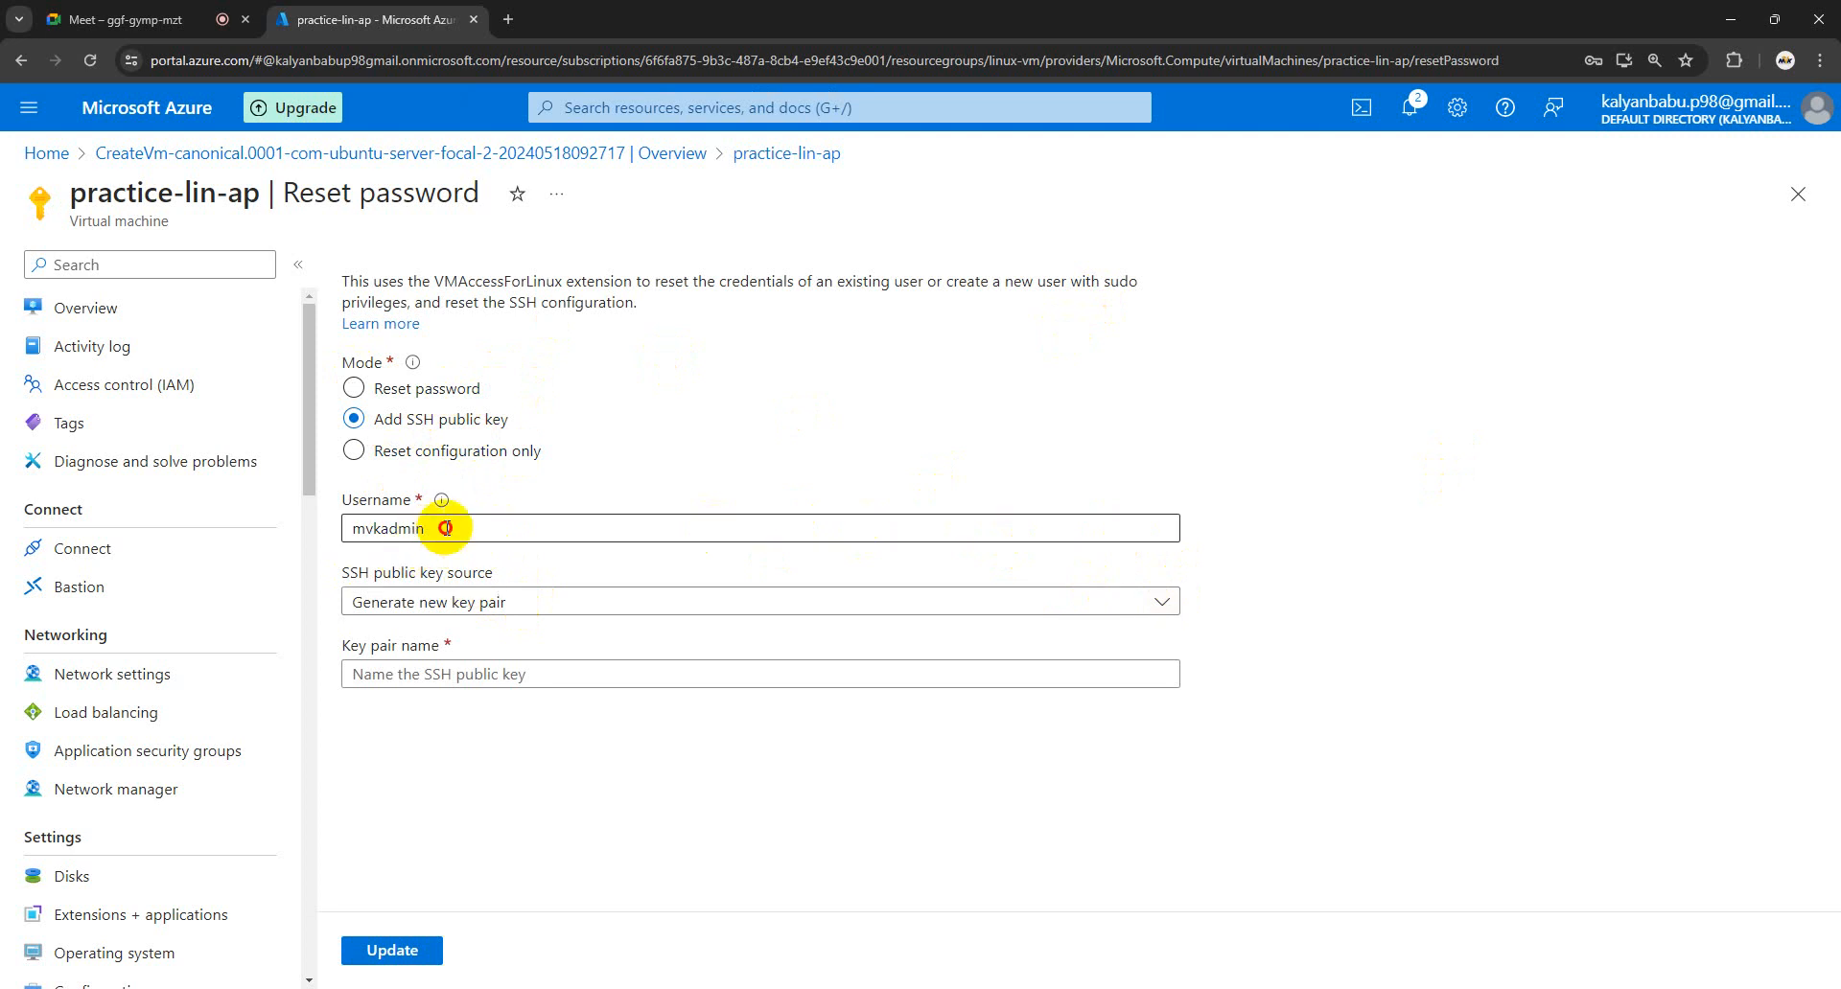
- On Reset password, keep Generate new key pair as the SSH public key source
{"action": "left_click_drag", "start_coordinate": [441, 528], "coordinate": [316, 528]}
{"action": "left_click", "coordinate": [612, 568]}
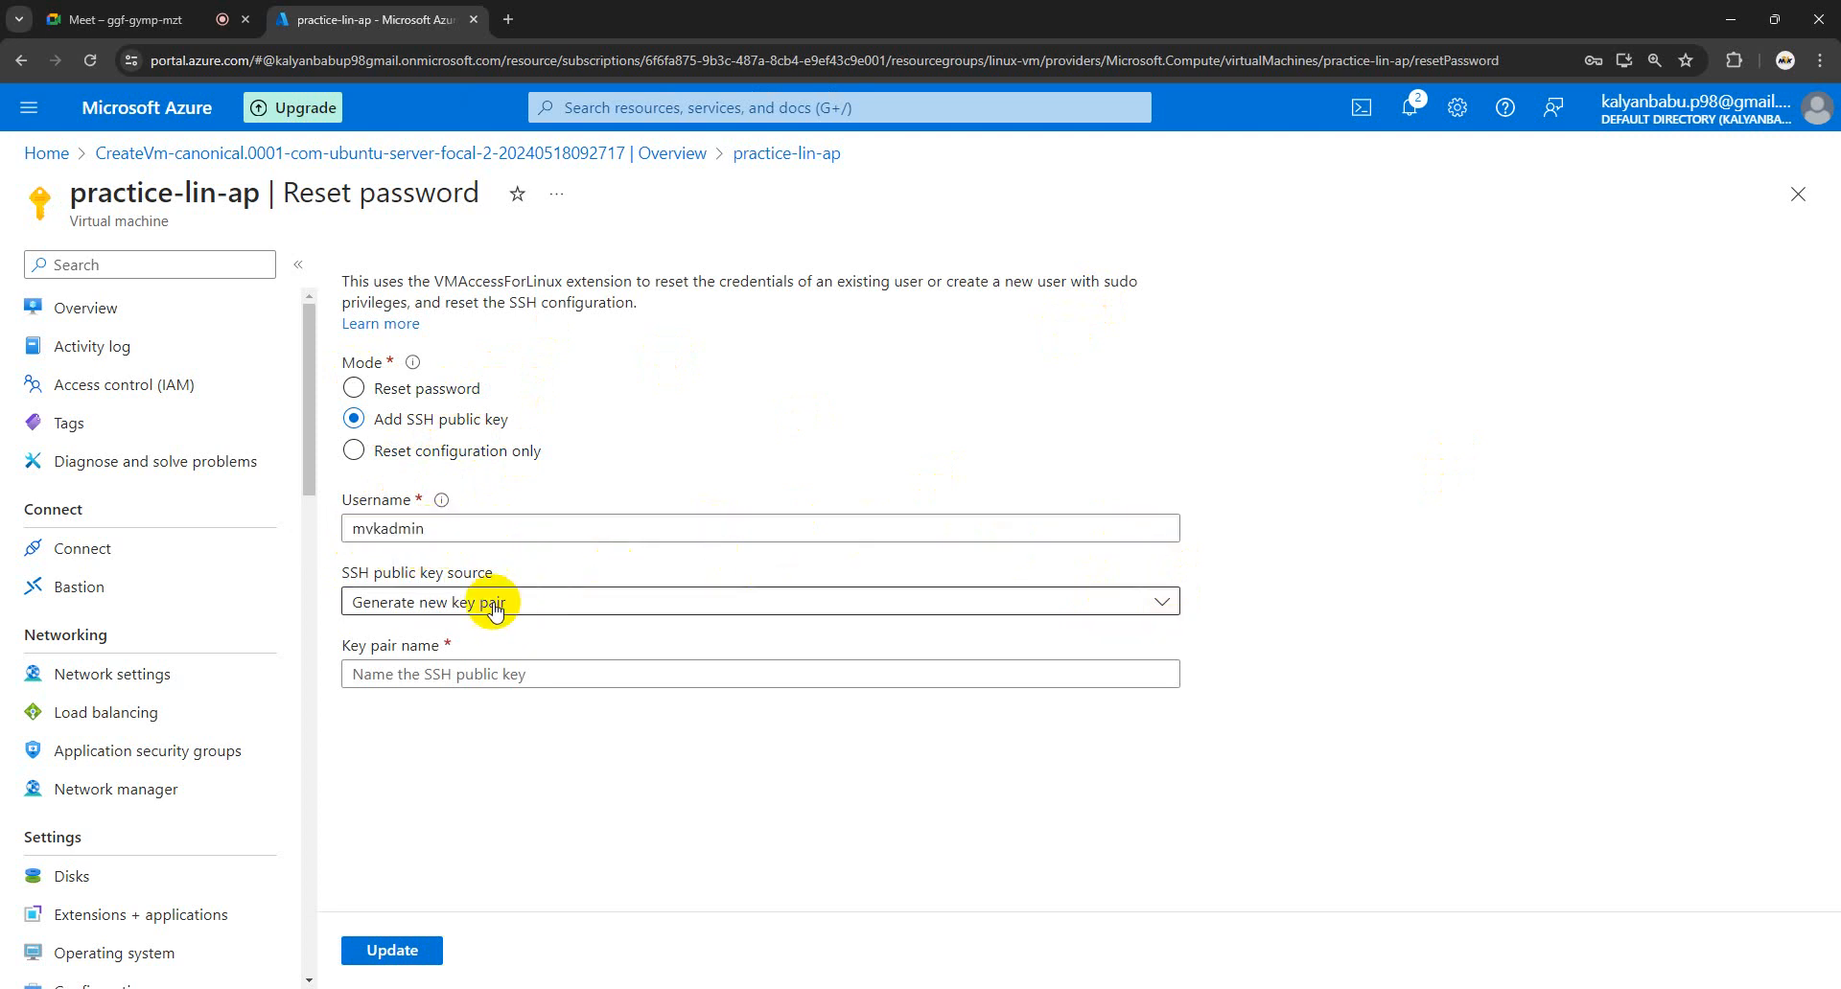
{"action": "left_click", "coordinate": [1159, 615]}
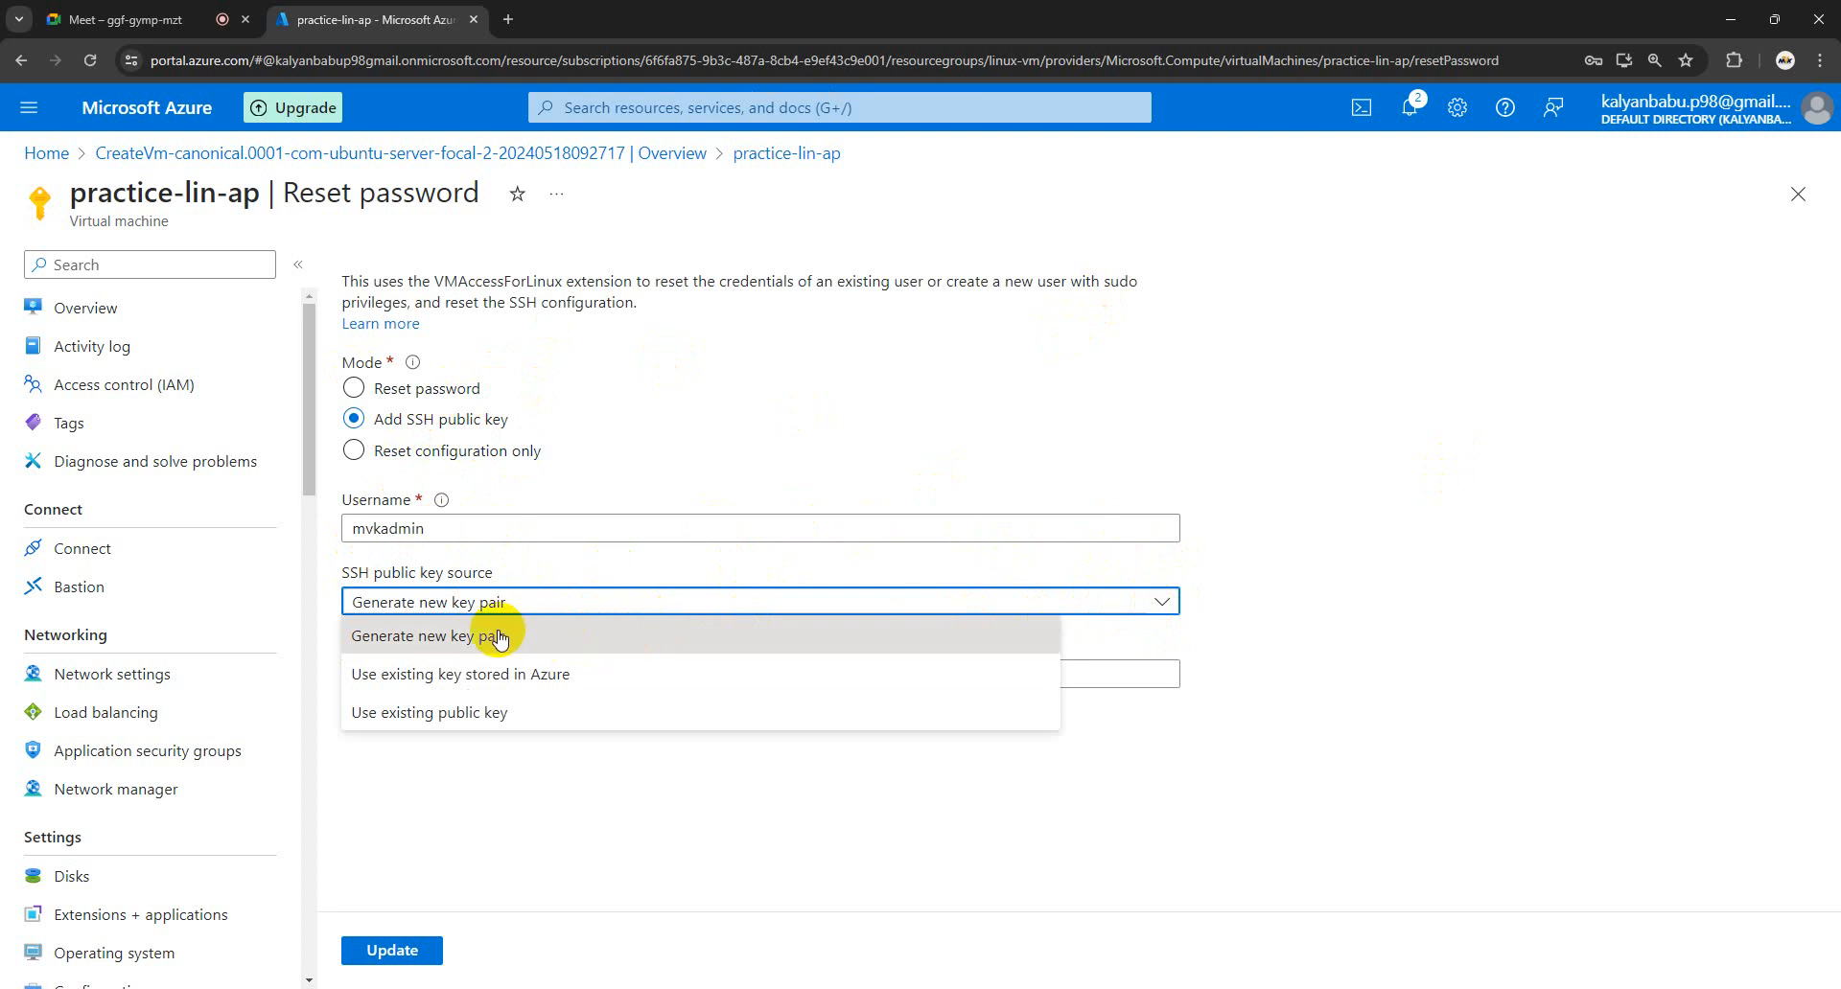
{"action": "left_click", "coordinate": [1503, 585]}
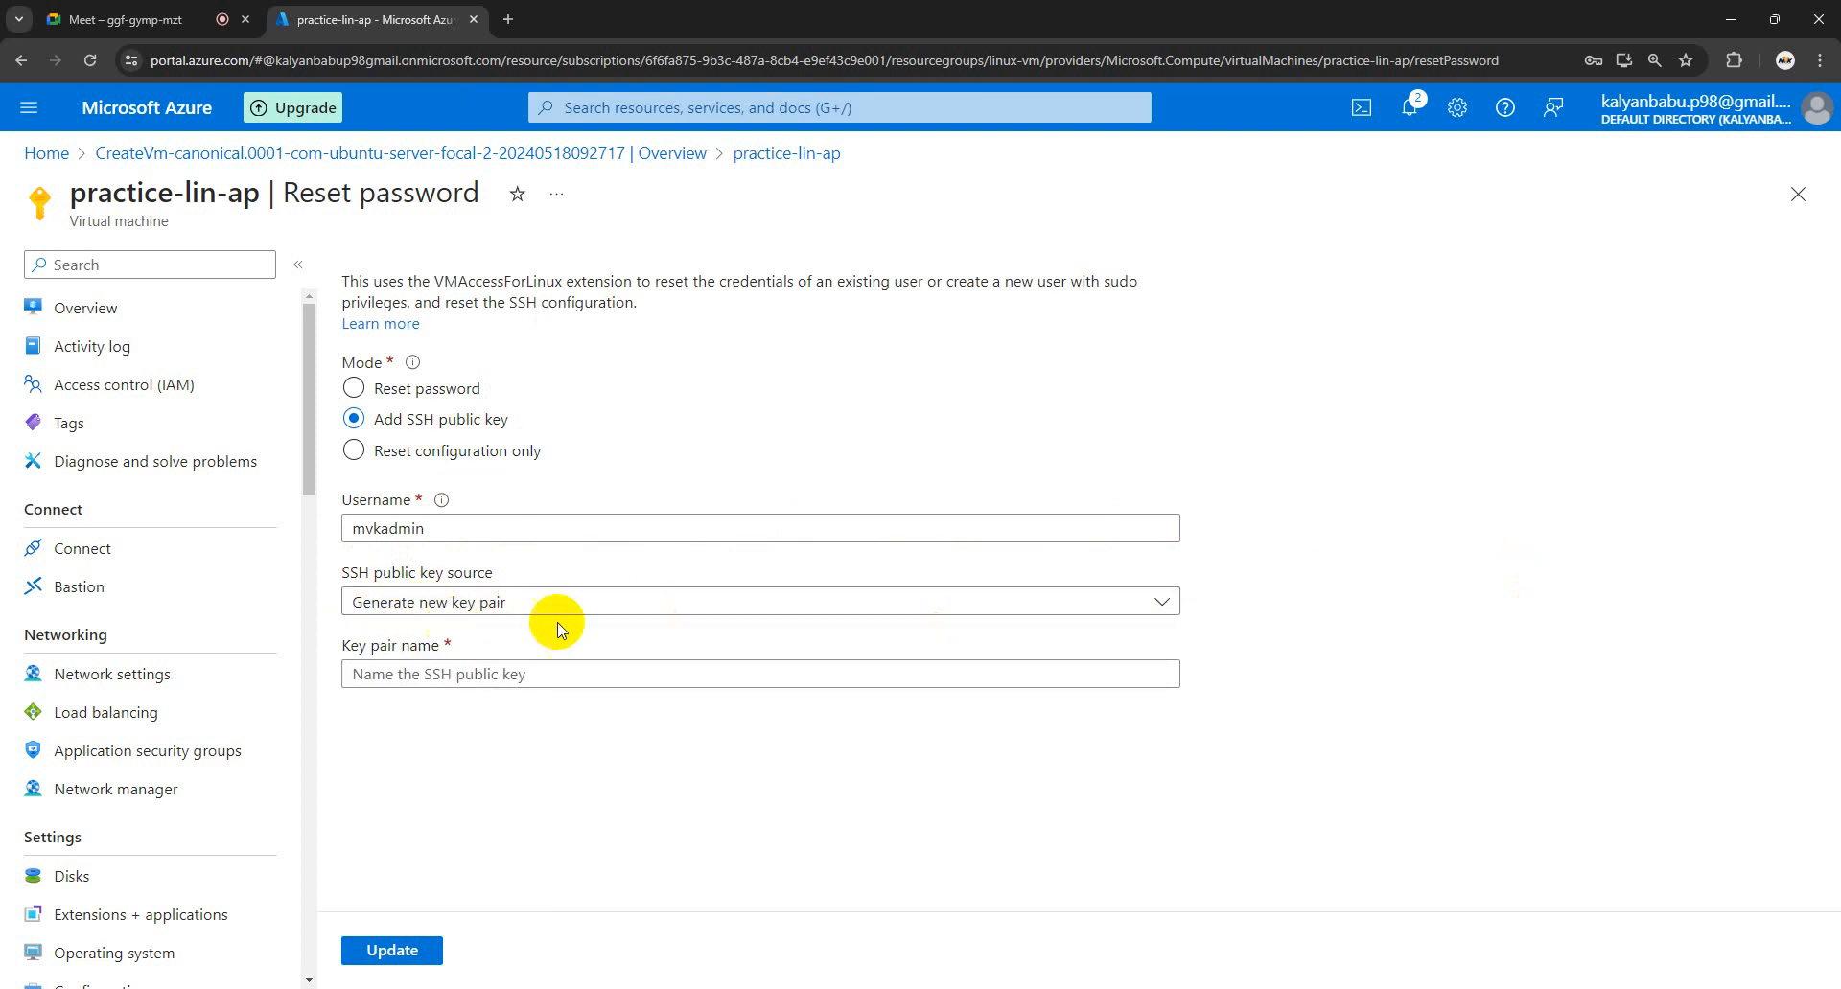
- Name the key pair mvk-lin-pub, apply it, and download the mvk-lin-pub.pem private key
{"action": "left_click", "coordinate": [651, 671]}
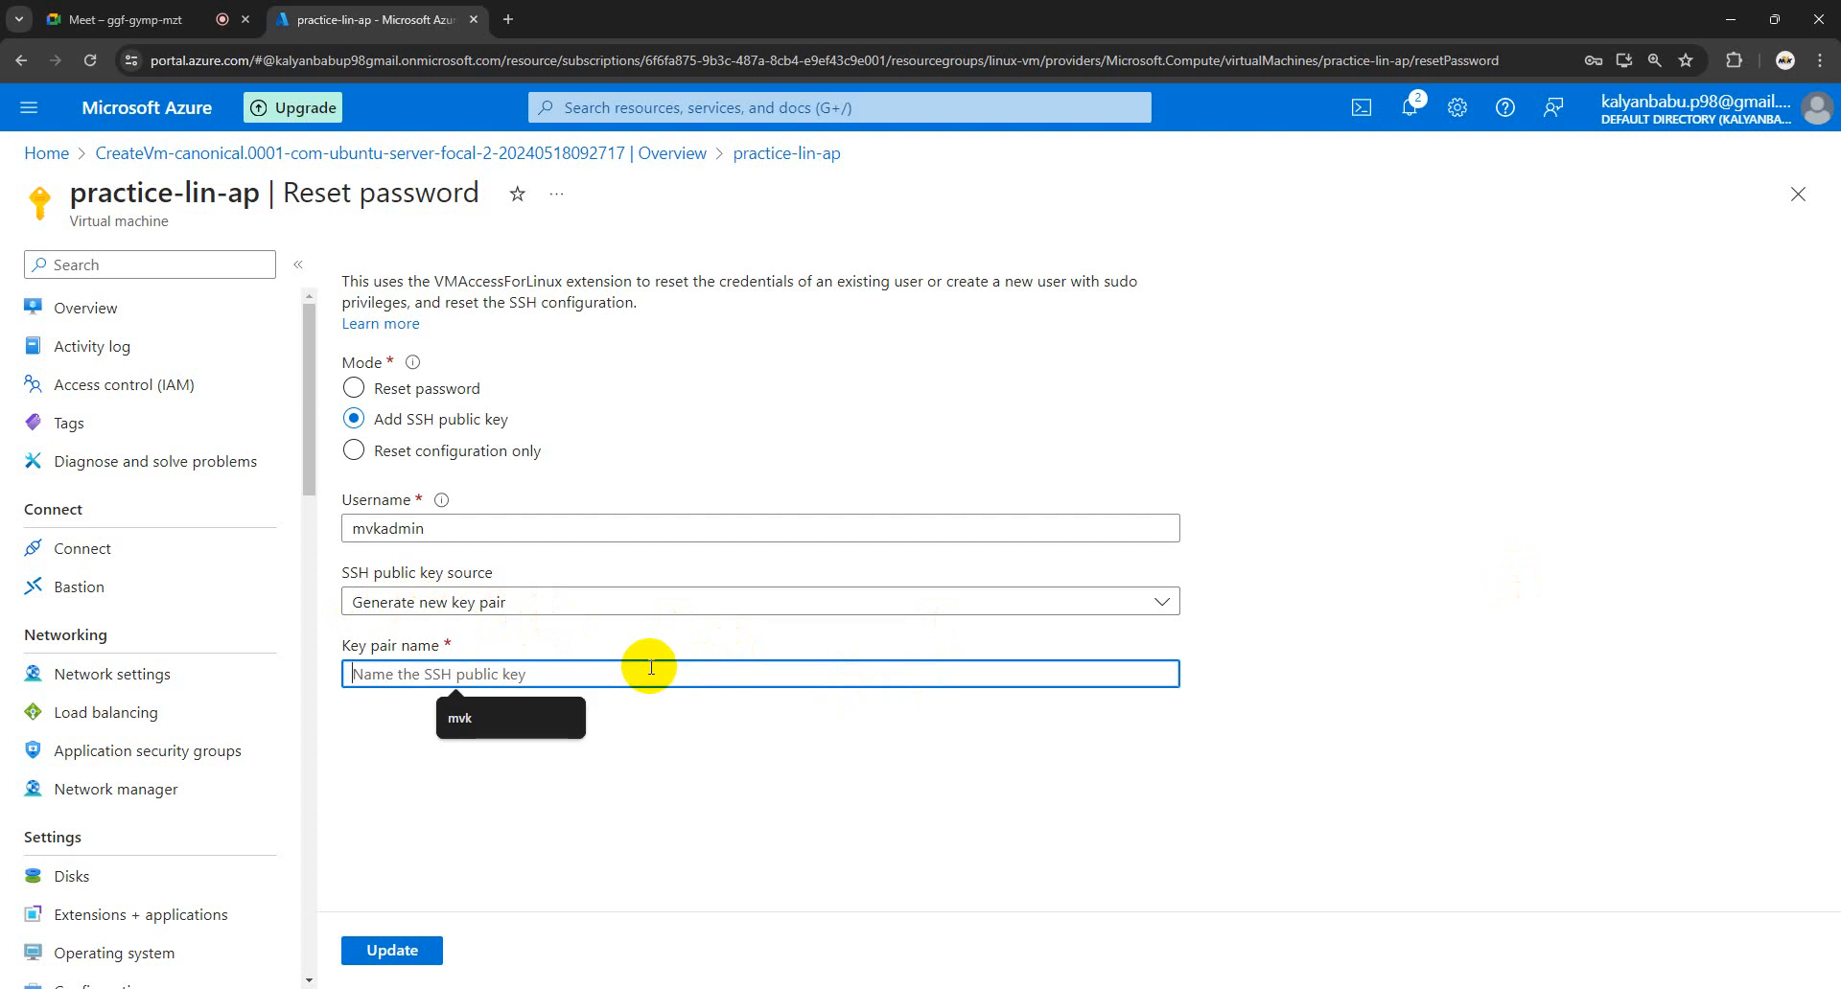
{"action": "left_click", "coordinate": [482, 721]}
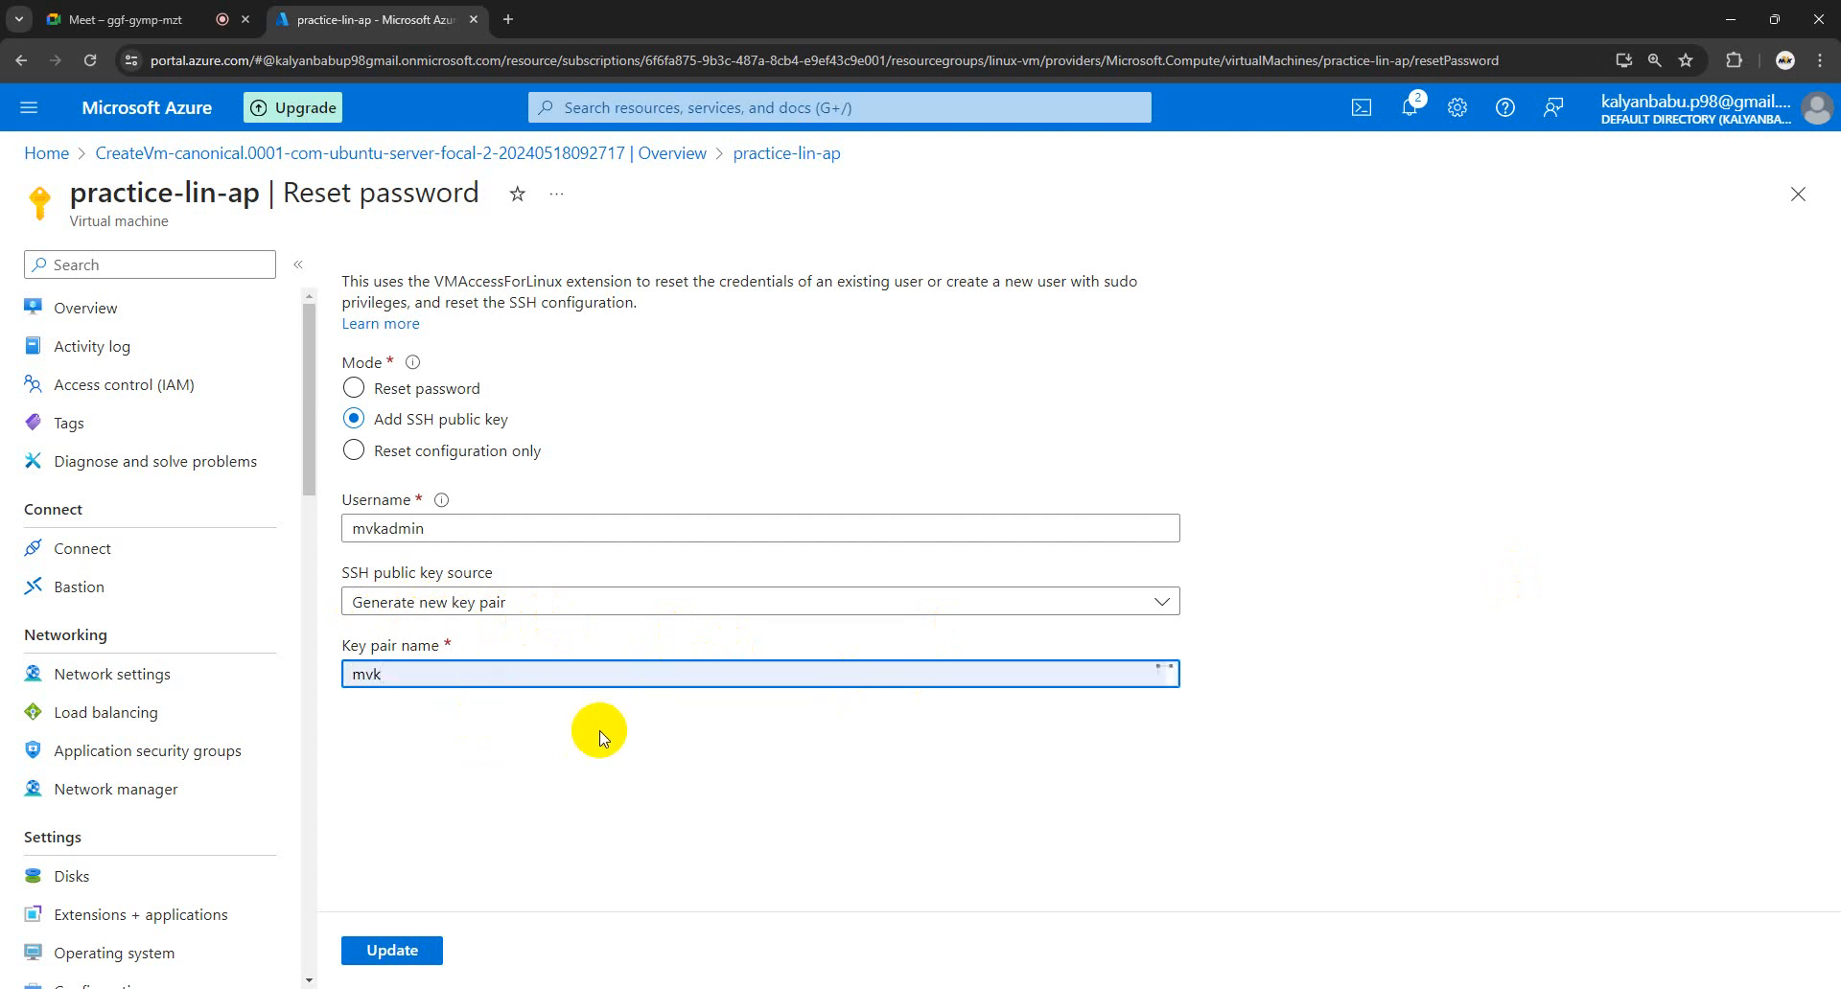
{"action": "type", "text": "-lin-pub"}
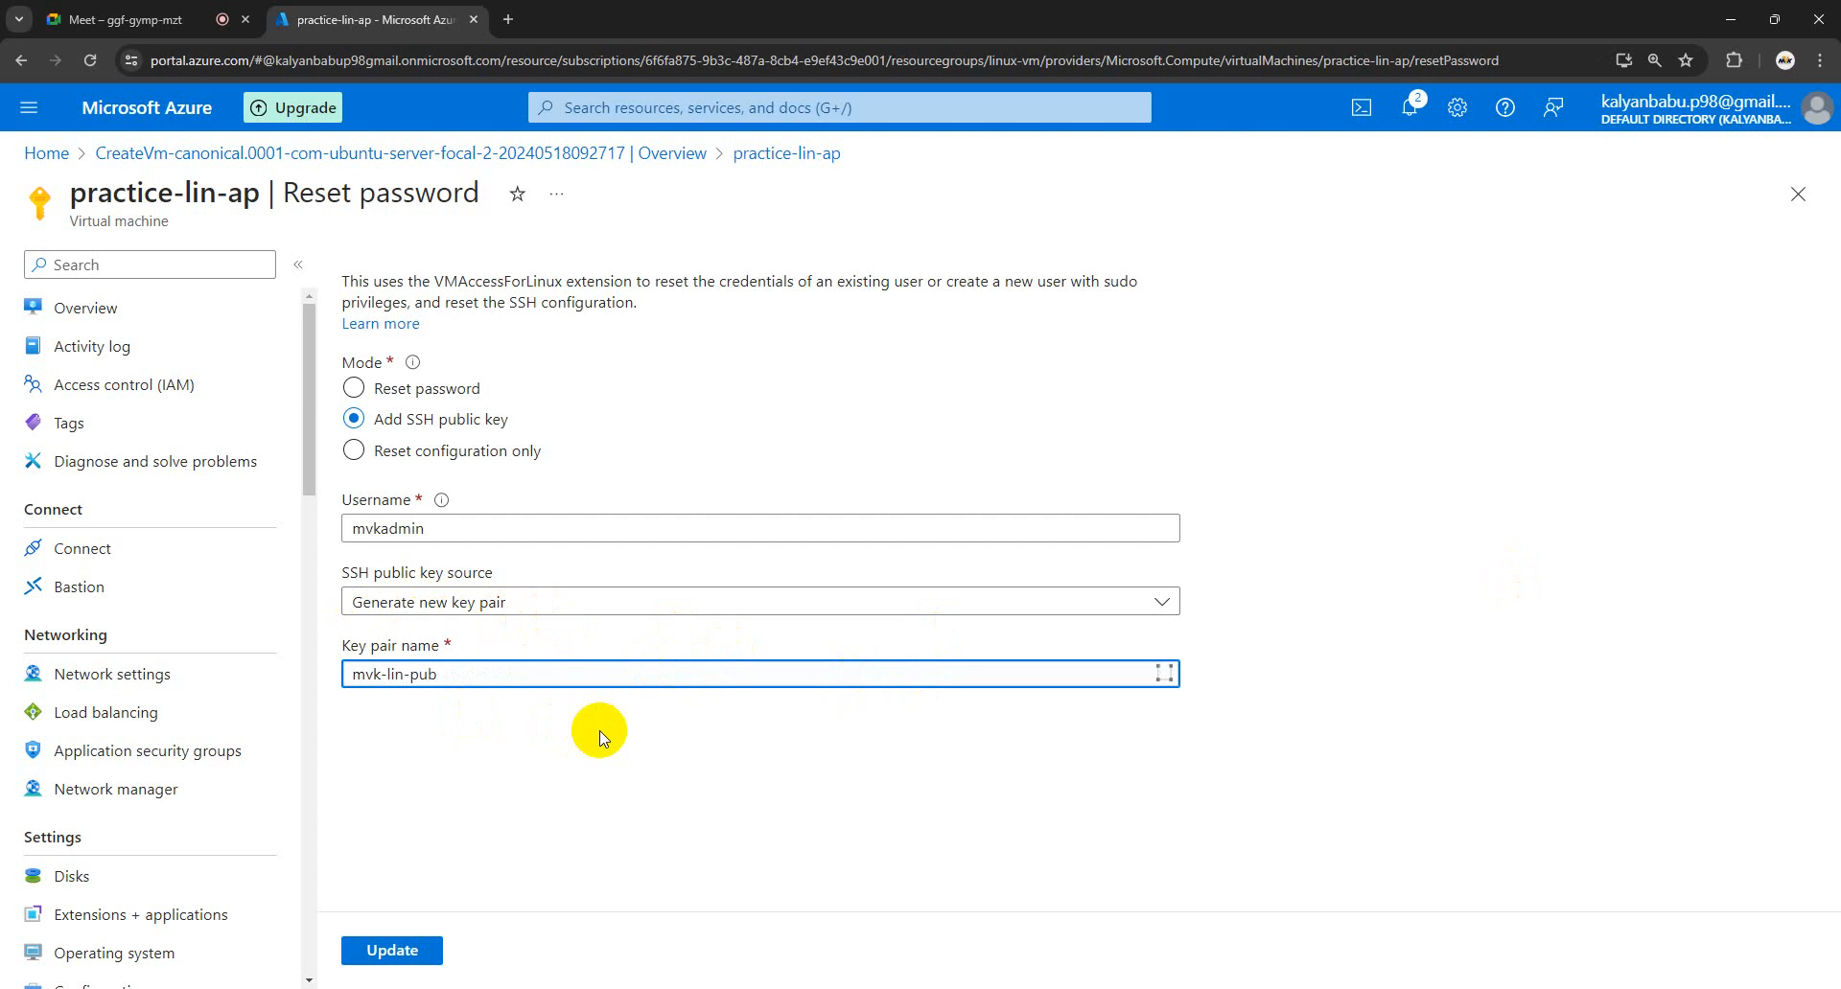
{"action": "left_click", "coordinate": [467, 778]}
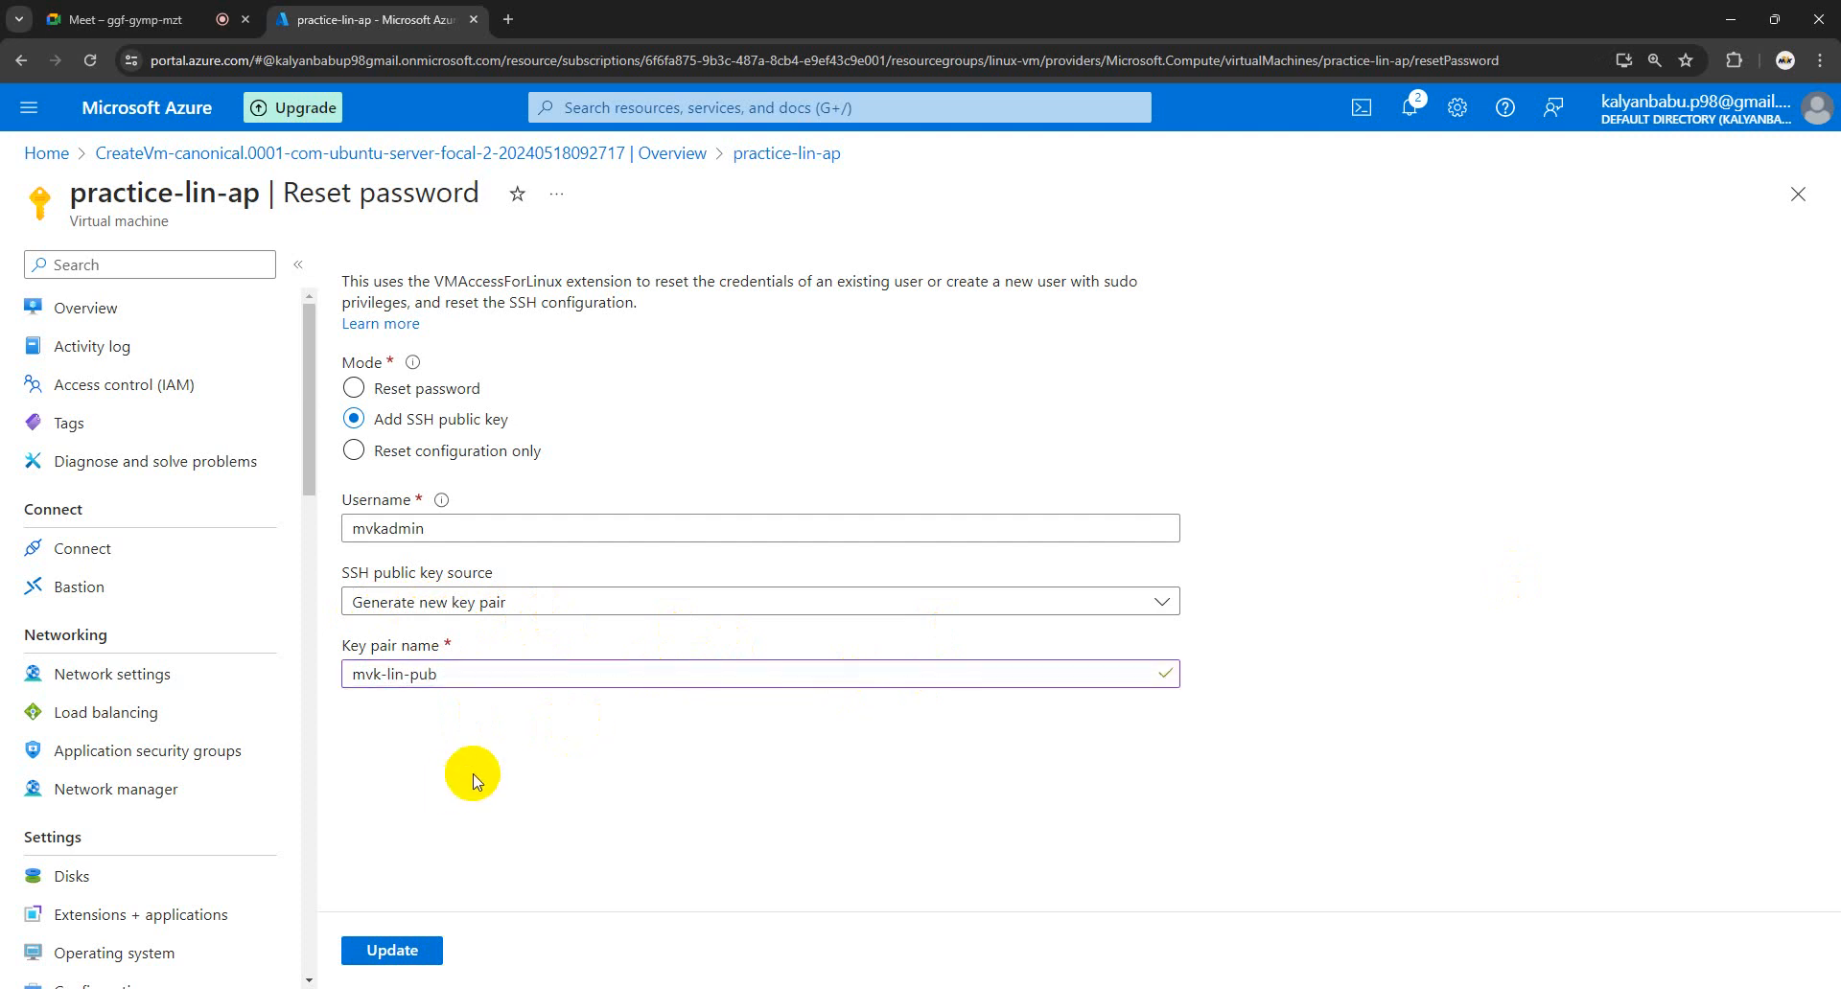
{"action": "left_click", "coordinate": [404, 952]}
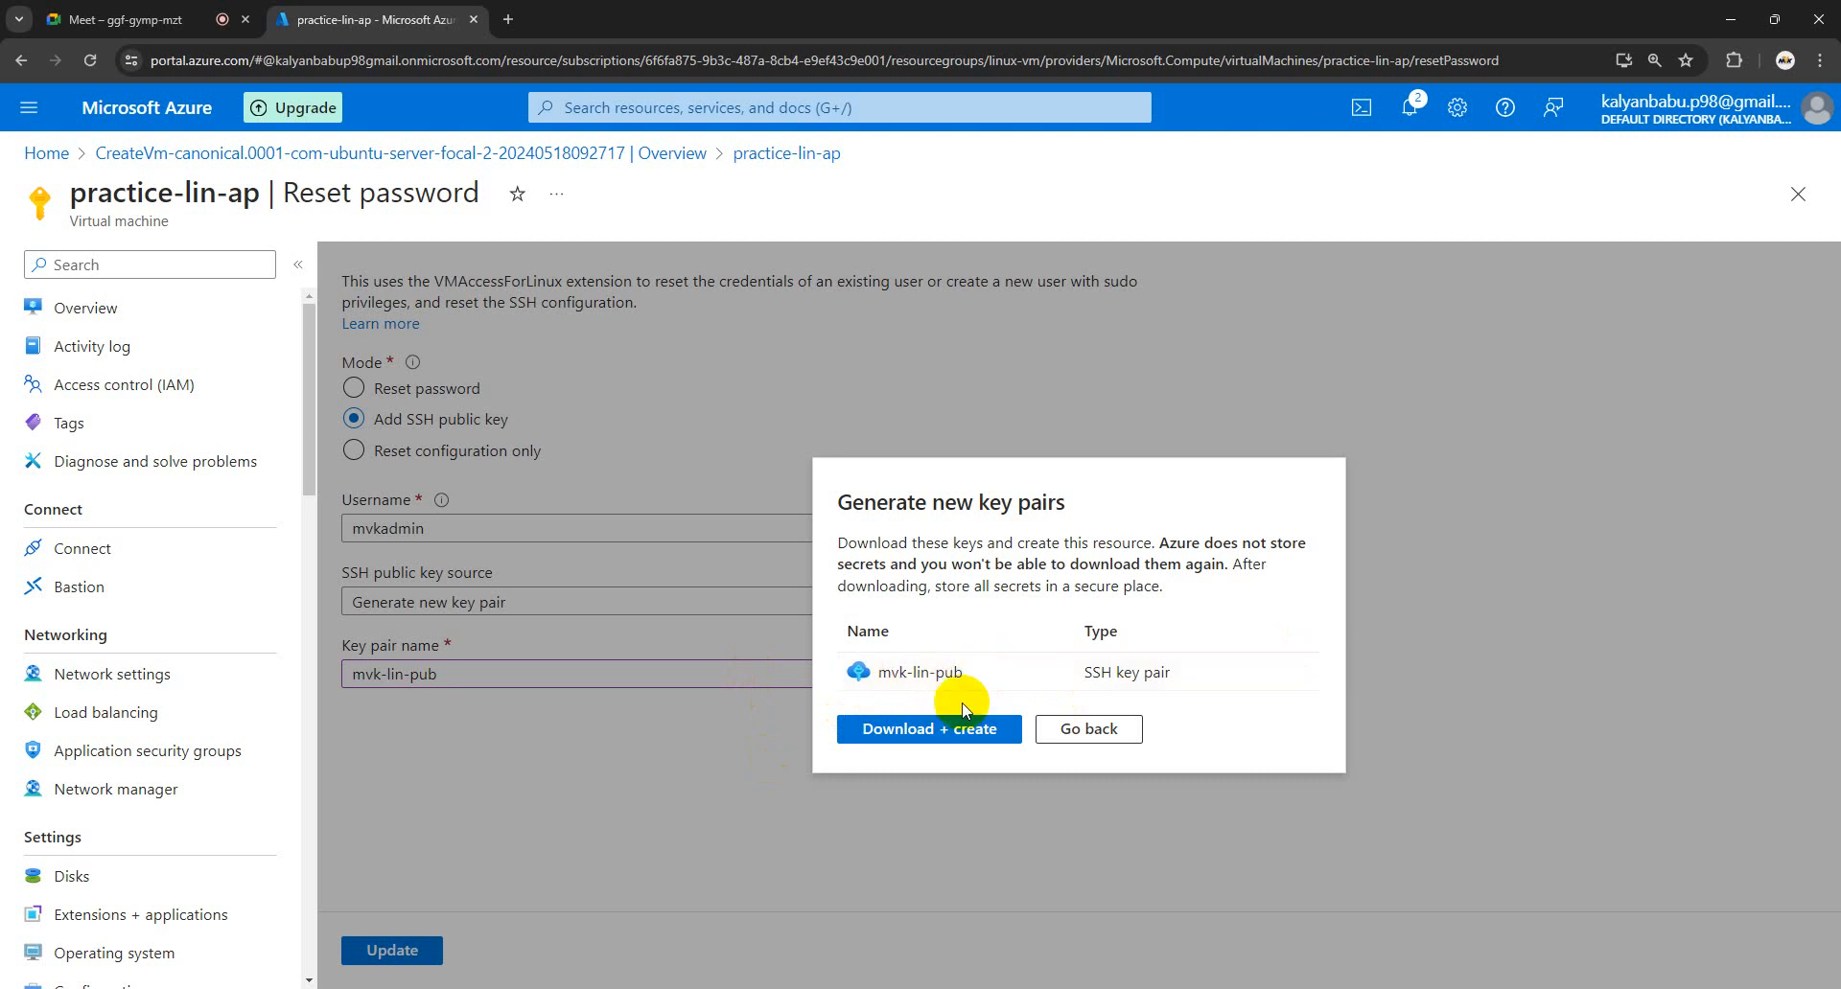
{"action": "left_click", "coordinate": [945, 730]}
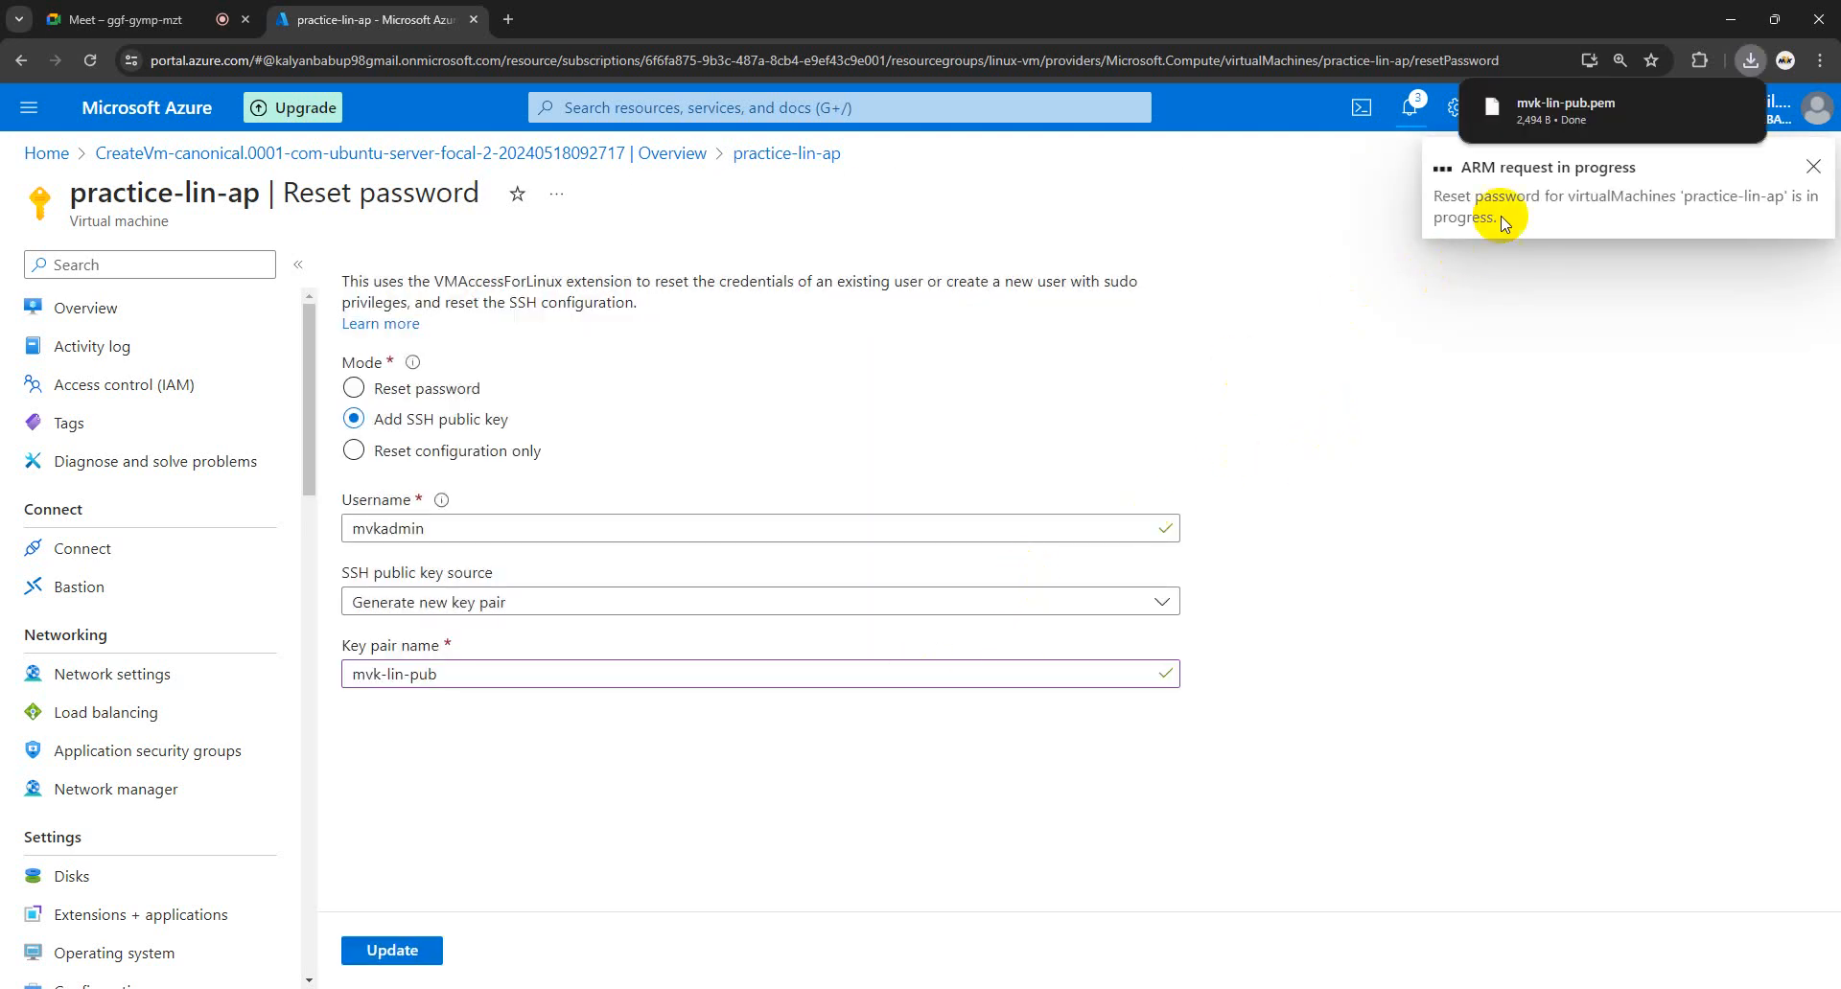
{"action": "left_click", "coordinate": [1616, 118]}
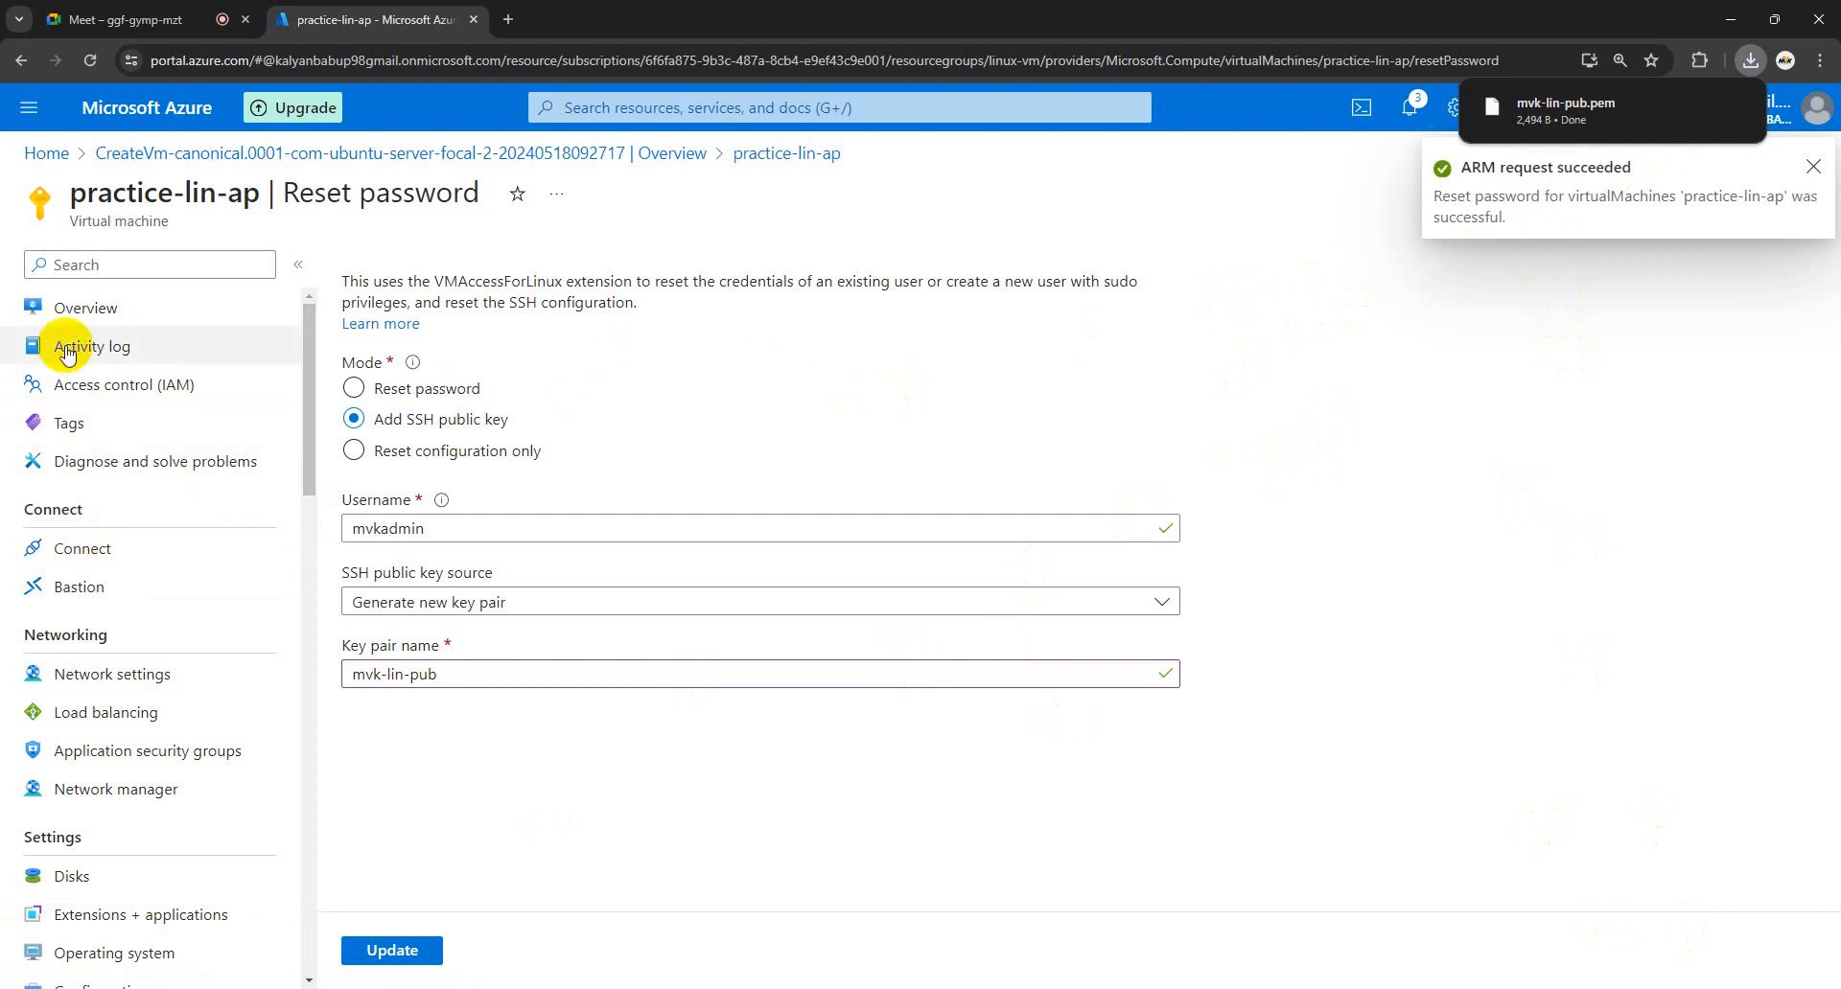
- Return to practice-lin-ap's Overview and open Native SSH from its Connect page
{"action": "left_click", "coordinate": [75, 311]}
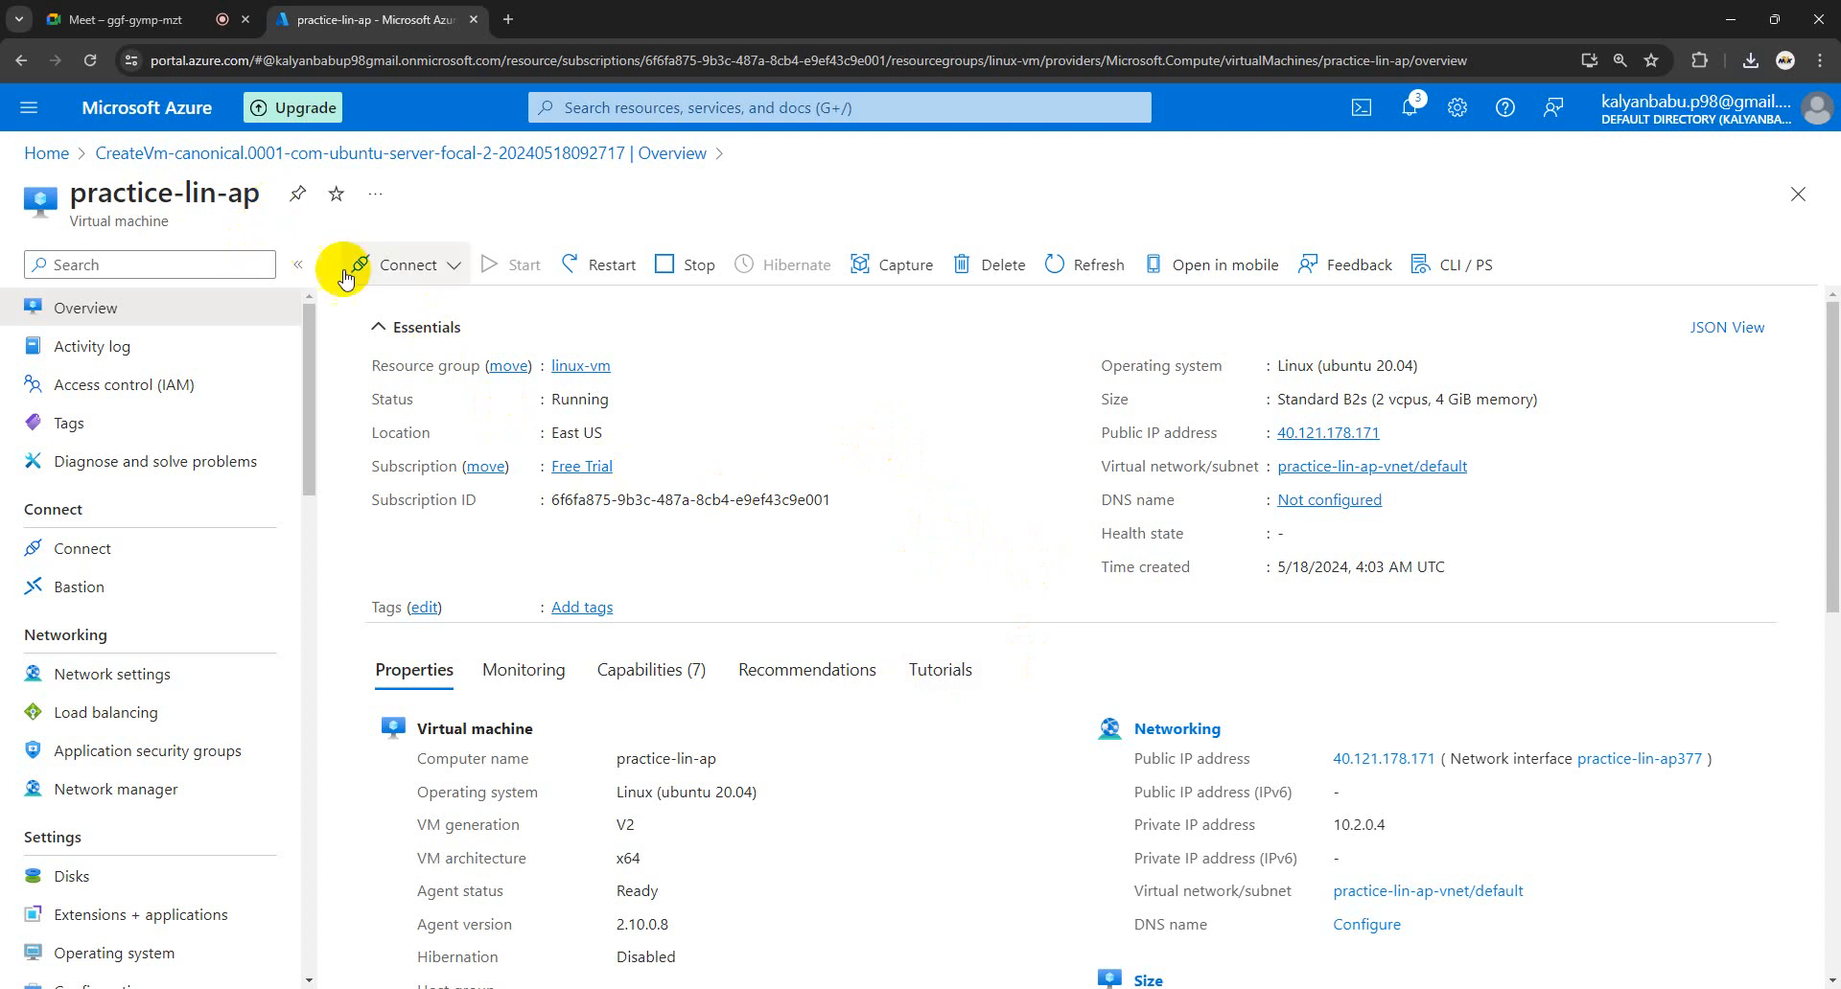
{"action": "left_click", "coordinate": [450, 276]}
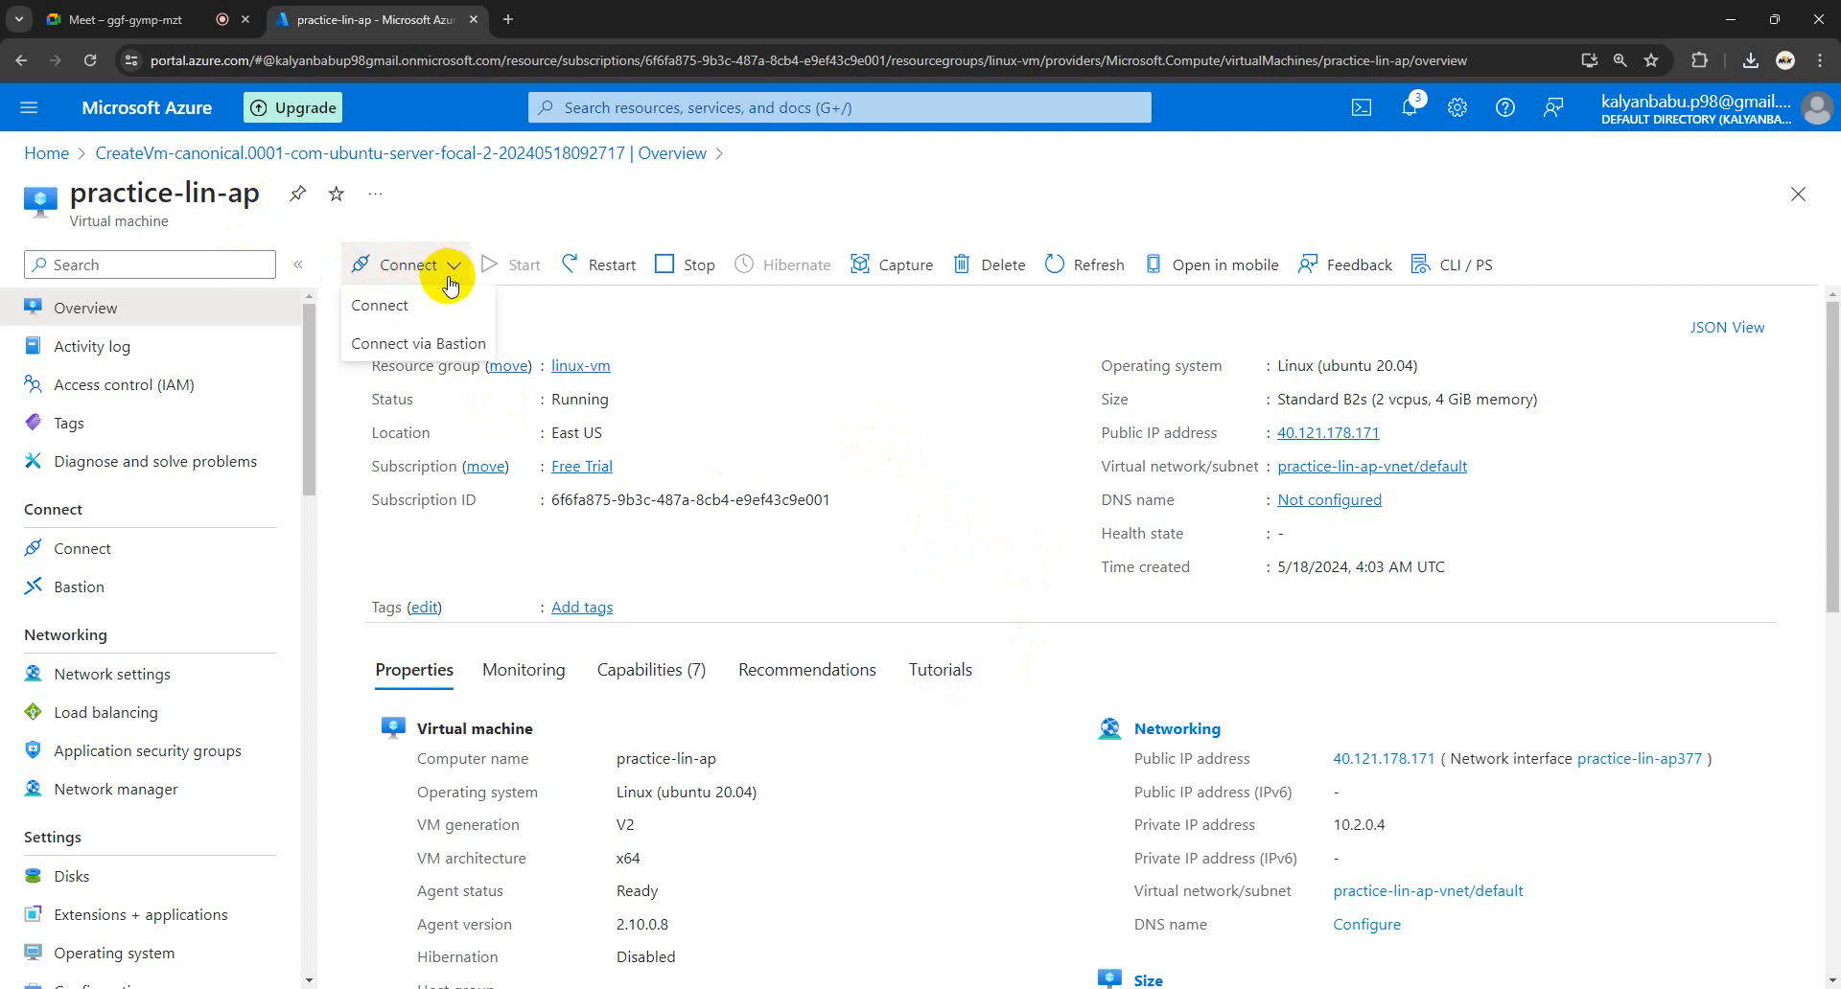
{"action": "left_click", "coordinate": [396, 305]}
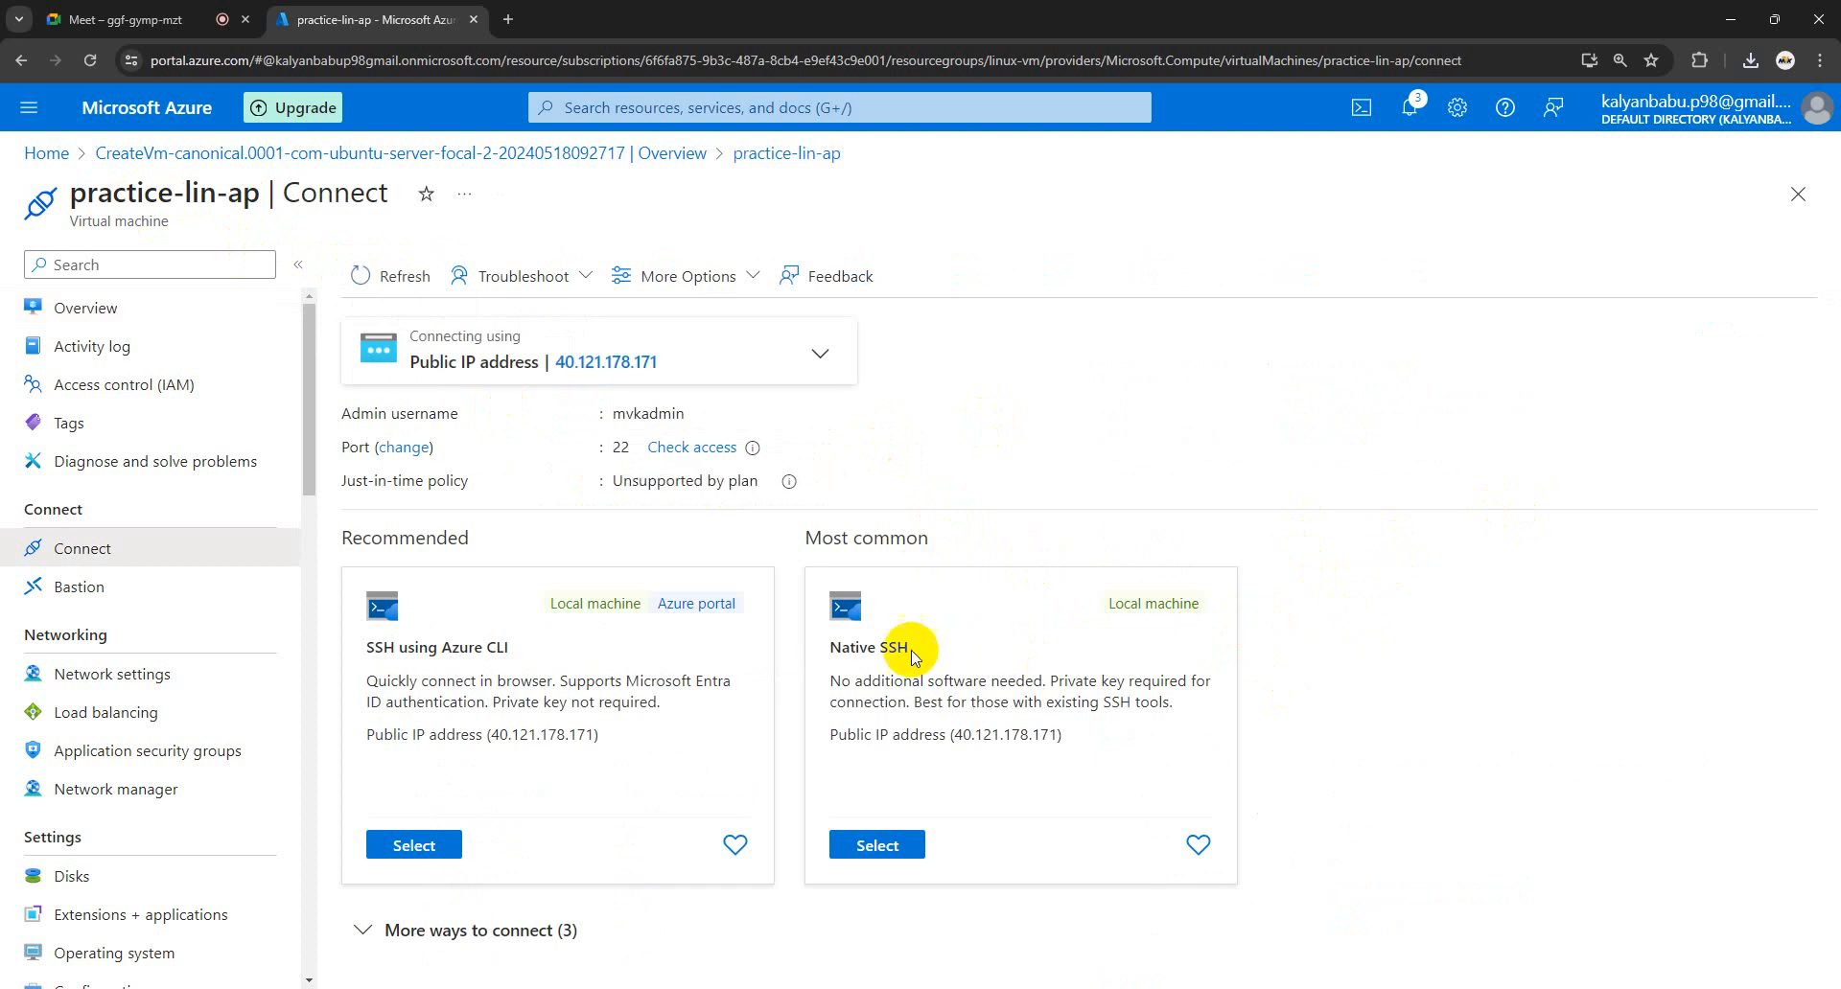
{"action": "left_click", "coordinate": [875, 845]}
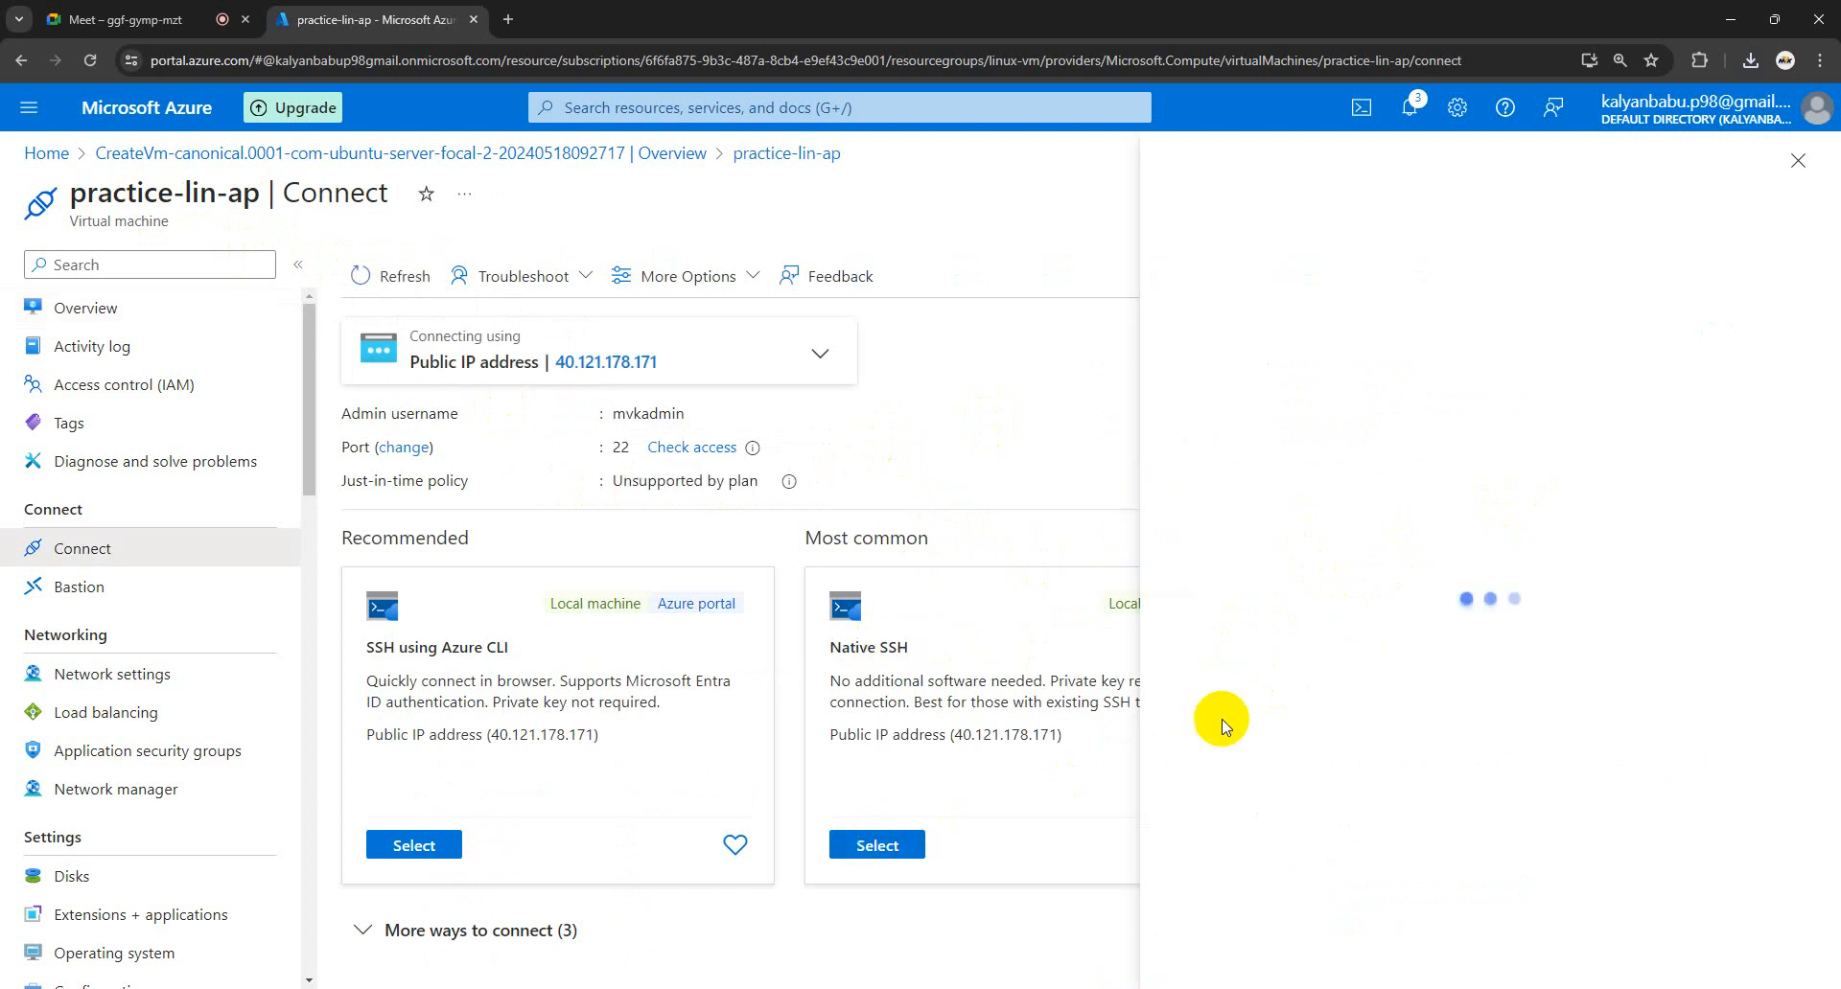
- Paste the Native SSH command for 40.121.178.171 into the administrator Command Prompt
{"action": "scroll", "coordinate": [1323, 484], "scroll_direction": "down", "scroll_amount": 1}
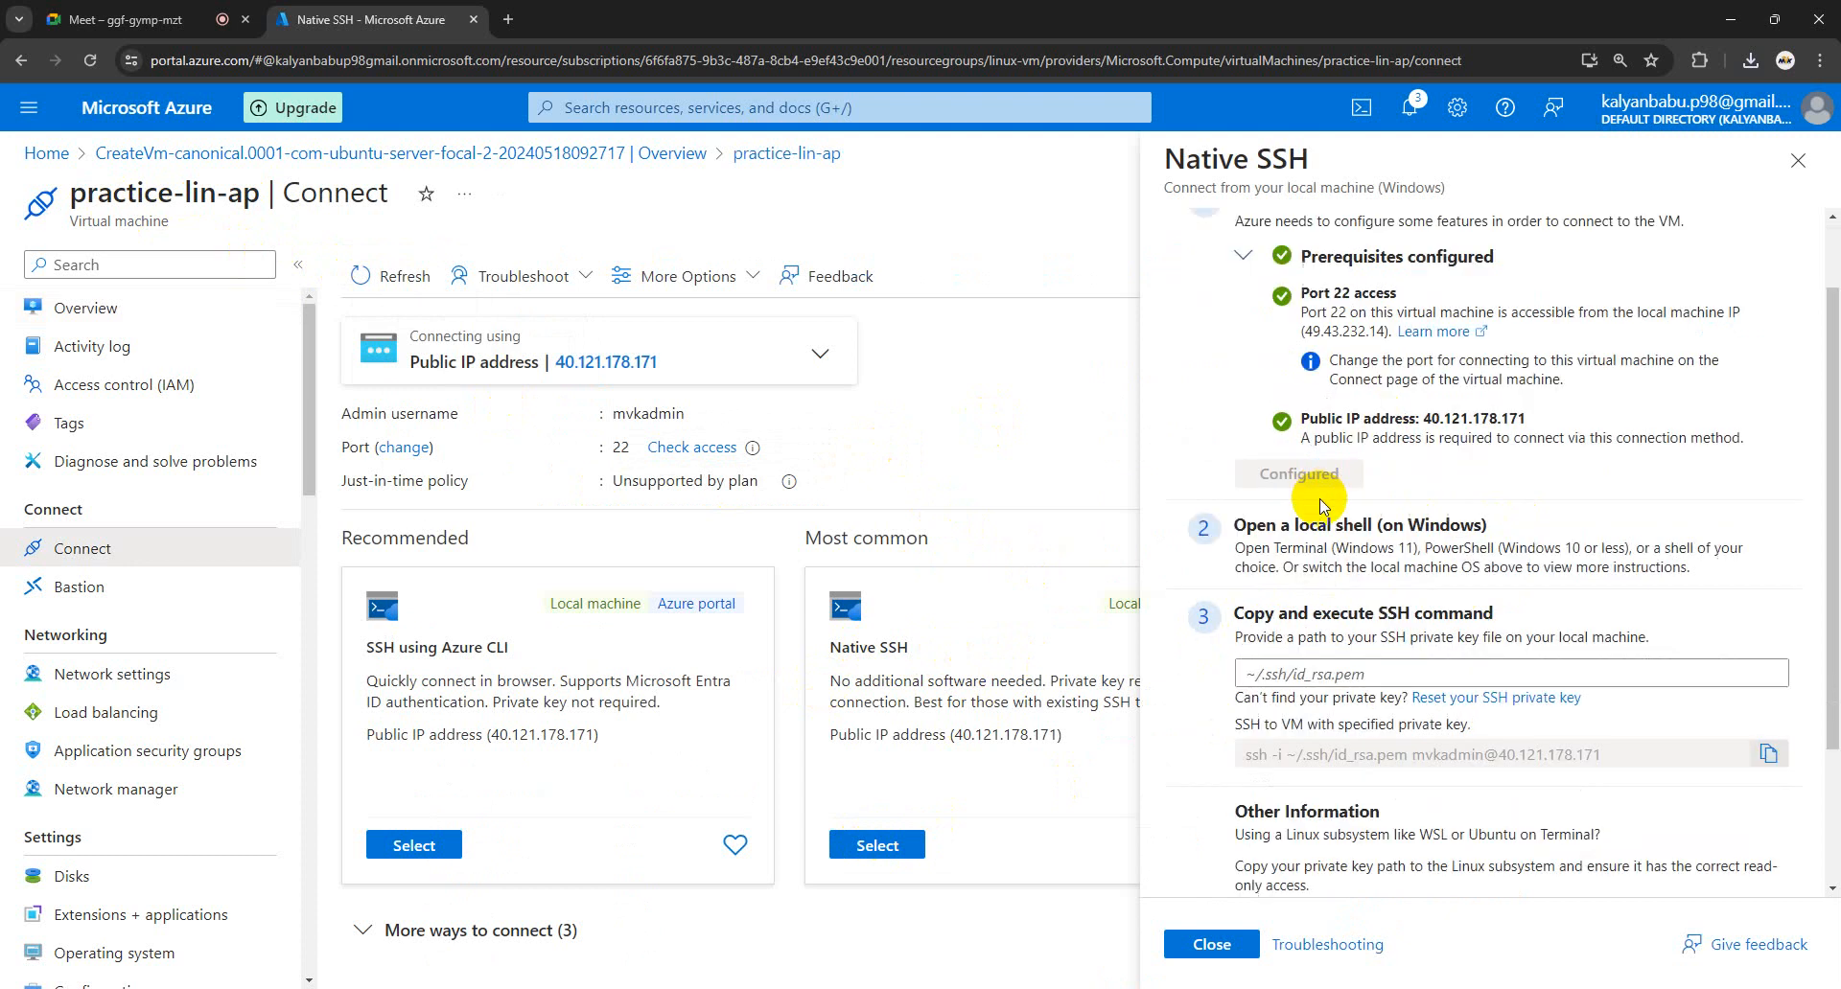
{"action": "scroll", "coordinate": [1437, 621], "scroll_direction": "down", "scroll_amount": 1}
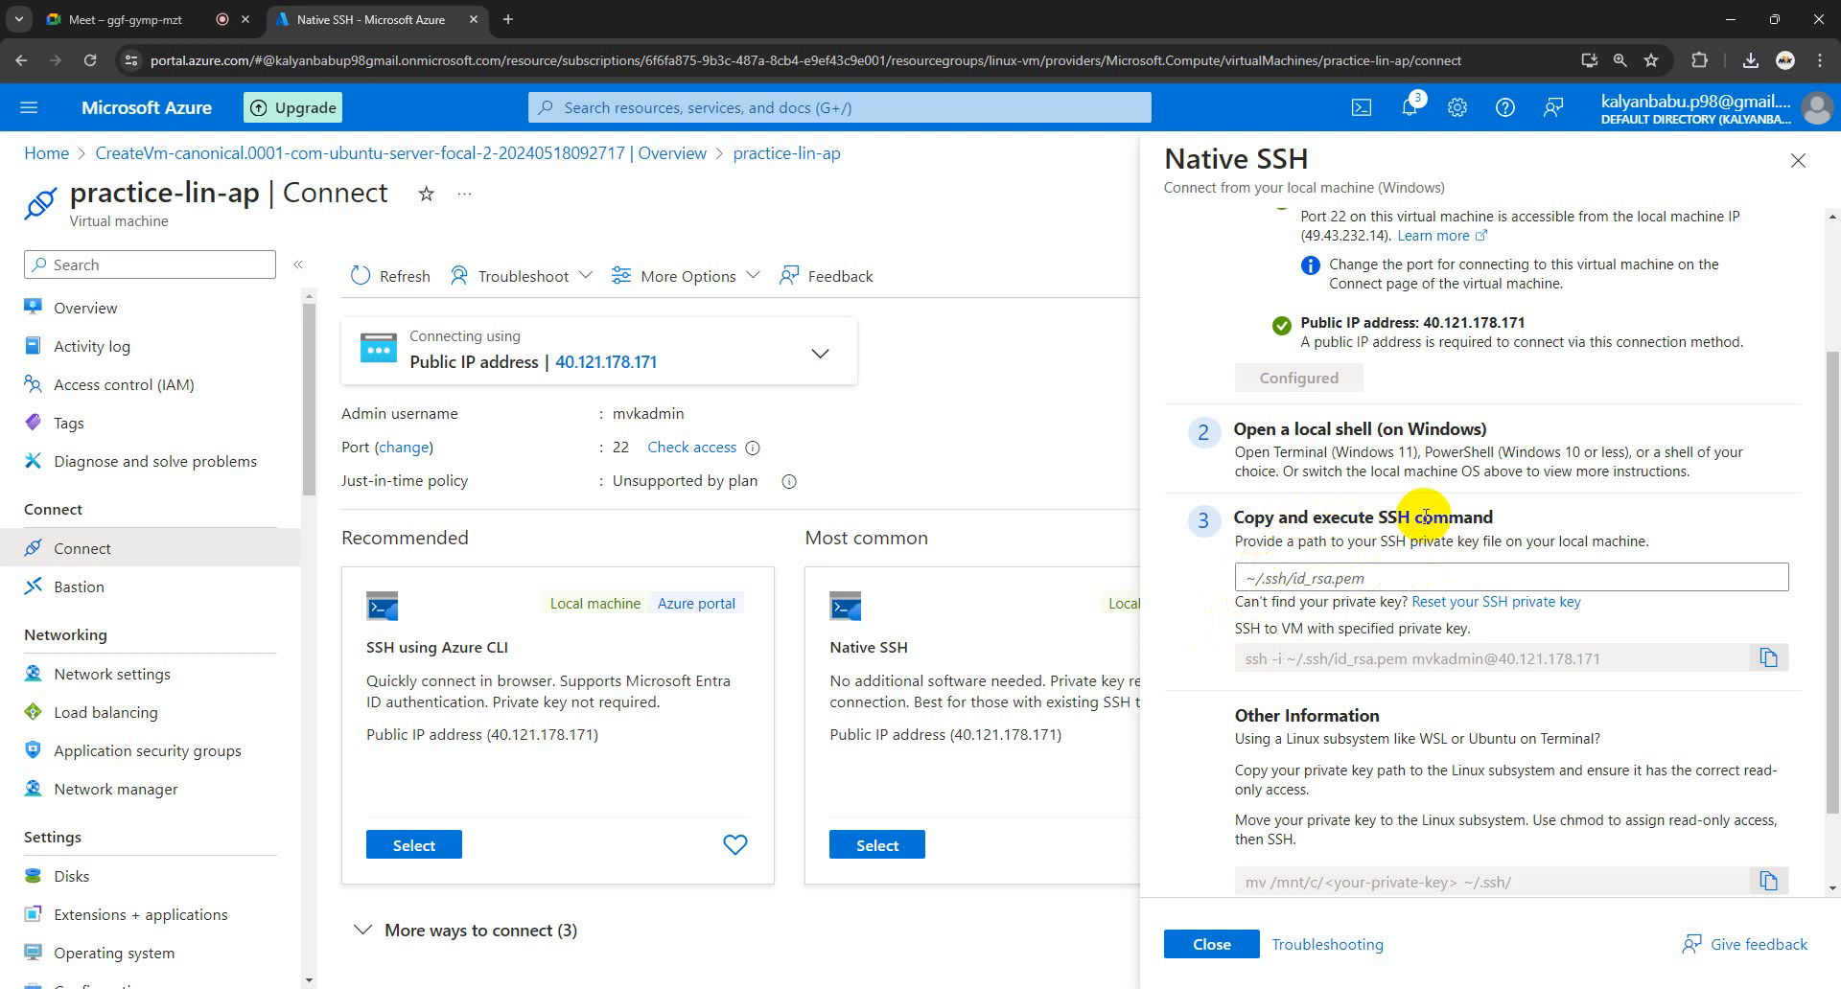
{"action": "scroll", "coordinate": [1409, 556], "scroll_direction": "down", "scroll_amount": 1}
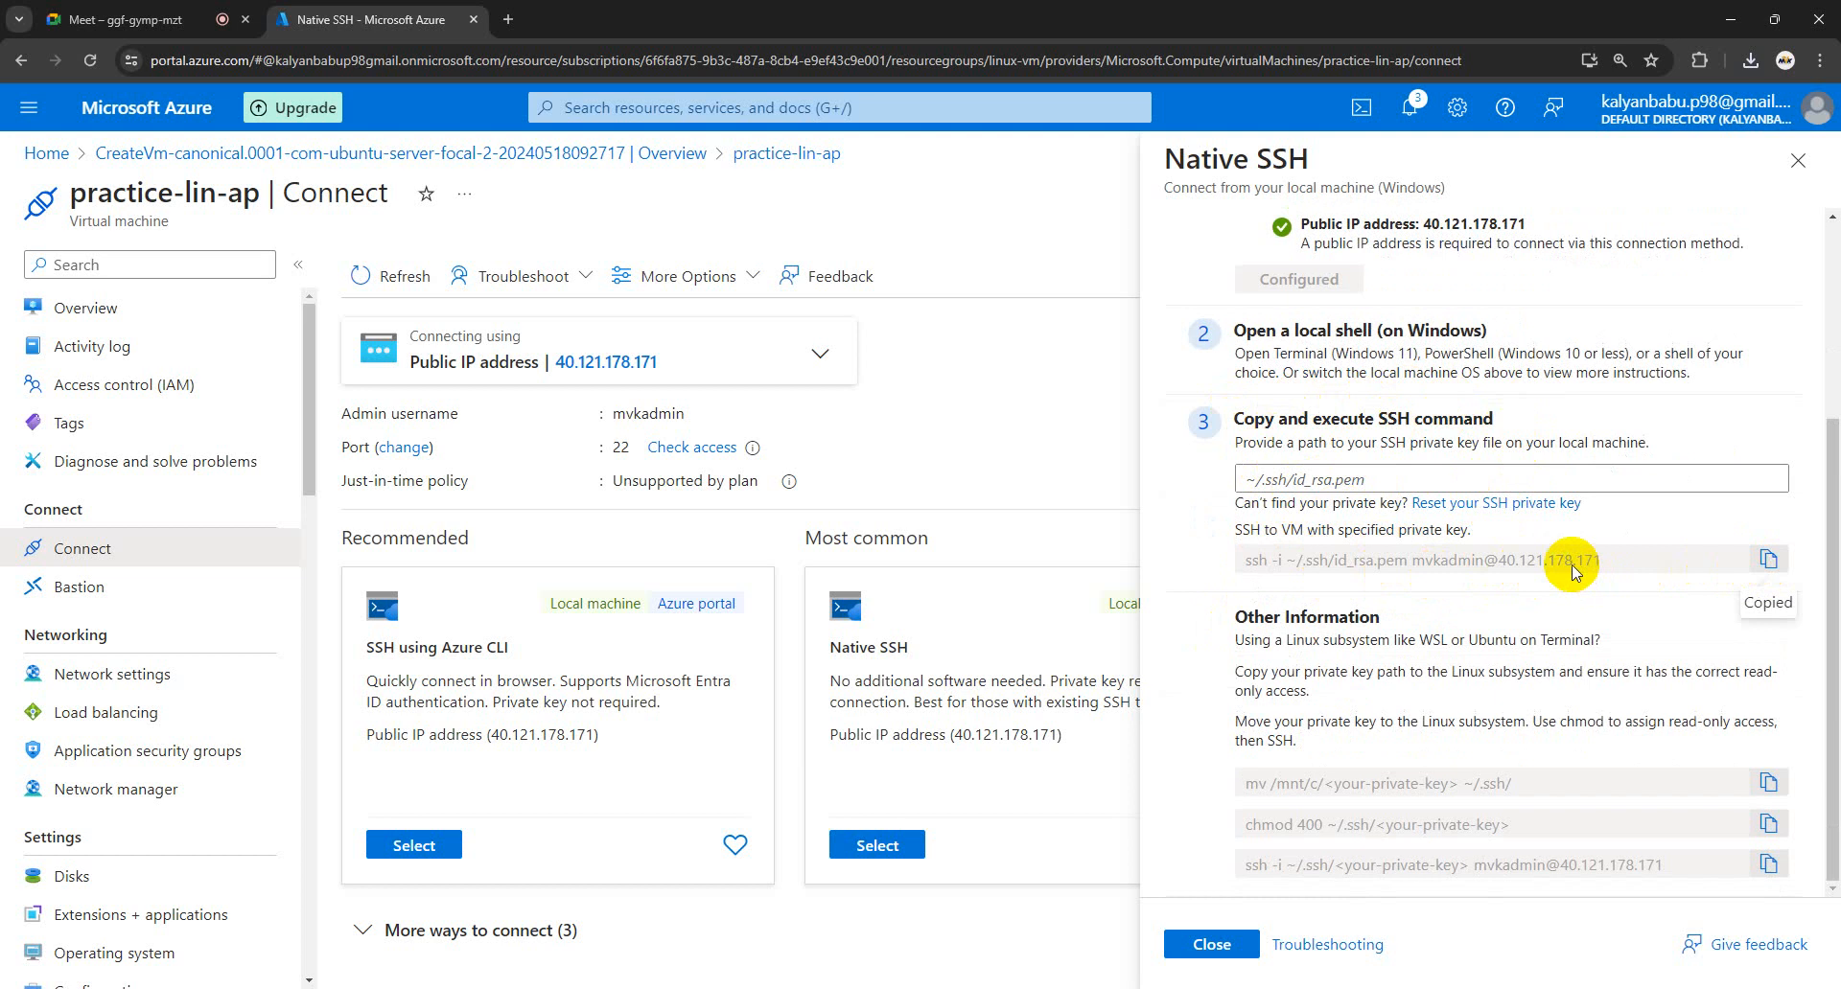
{"action": "mouse_move", "coordinate": [412, 988]}
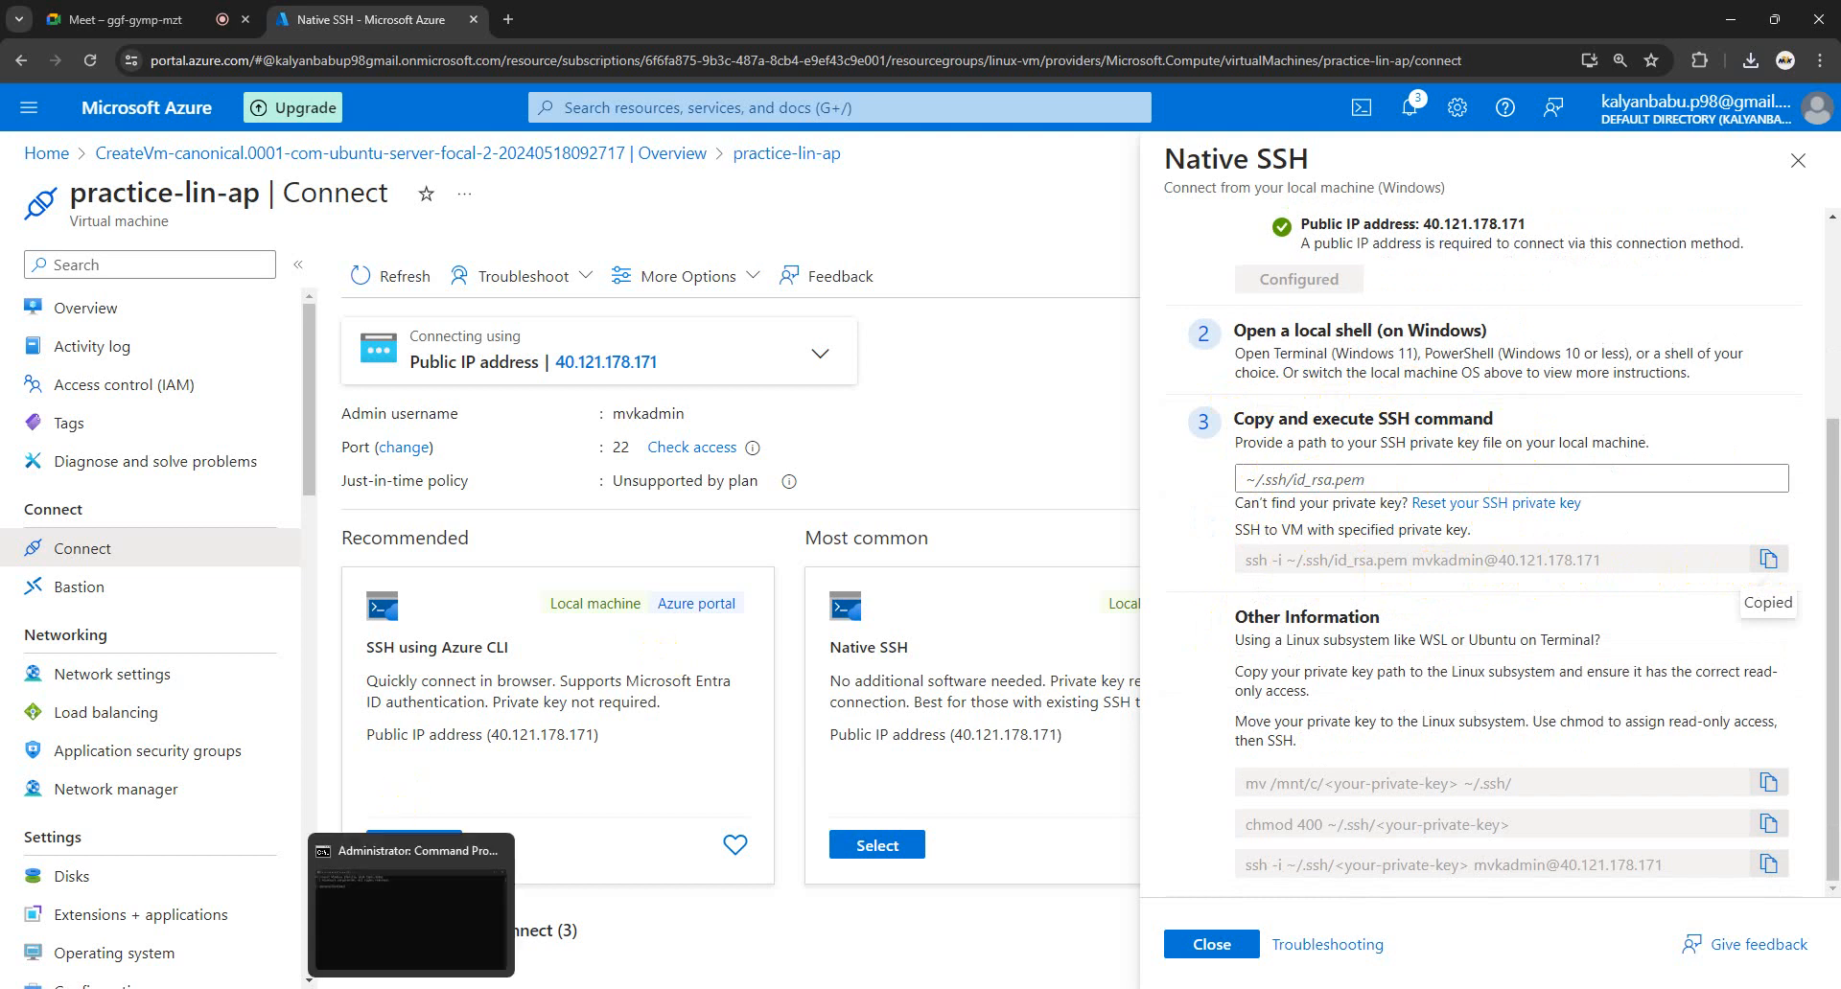
{"action": "left_click", "coordinate": [403, 922]}
{"action": "right_click", "coordinate": [342, 197]}
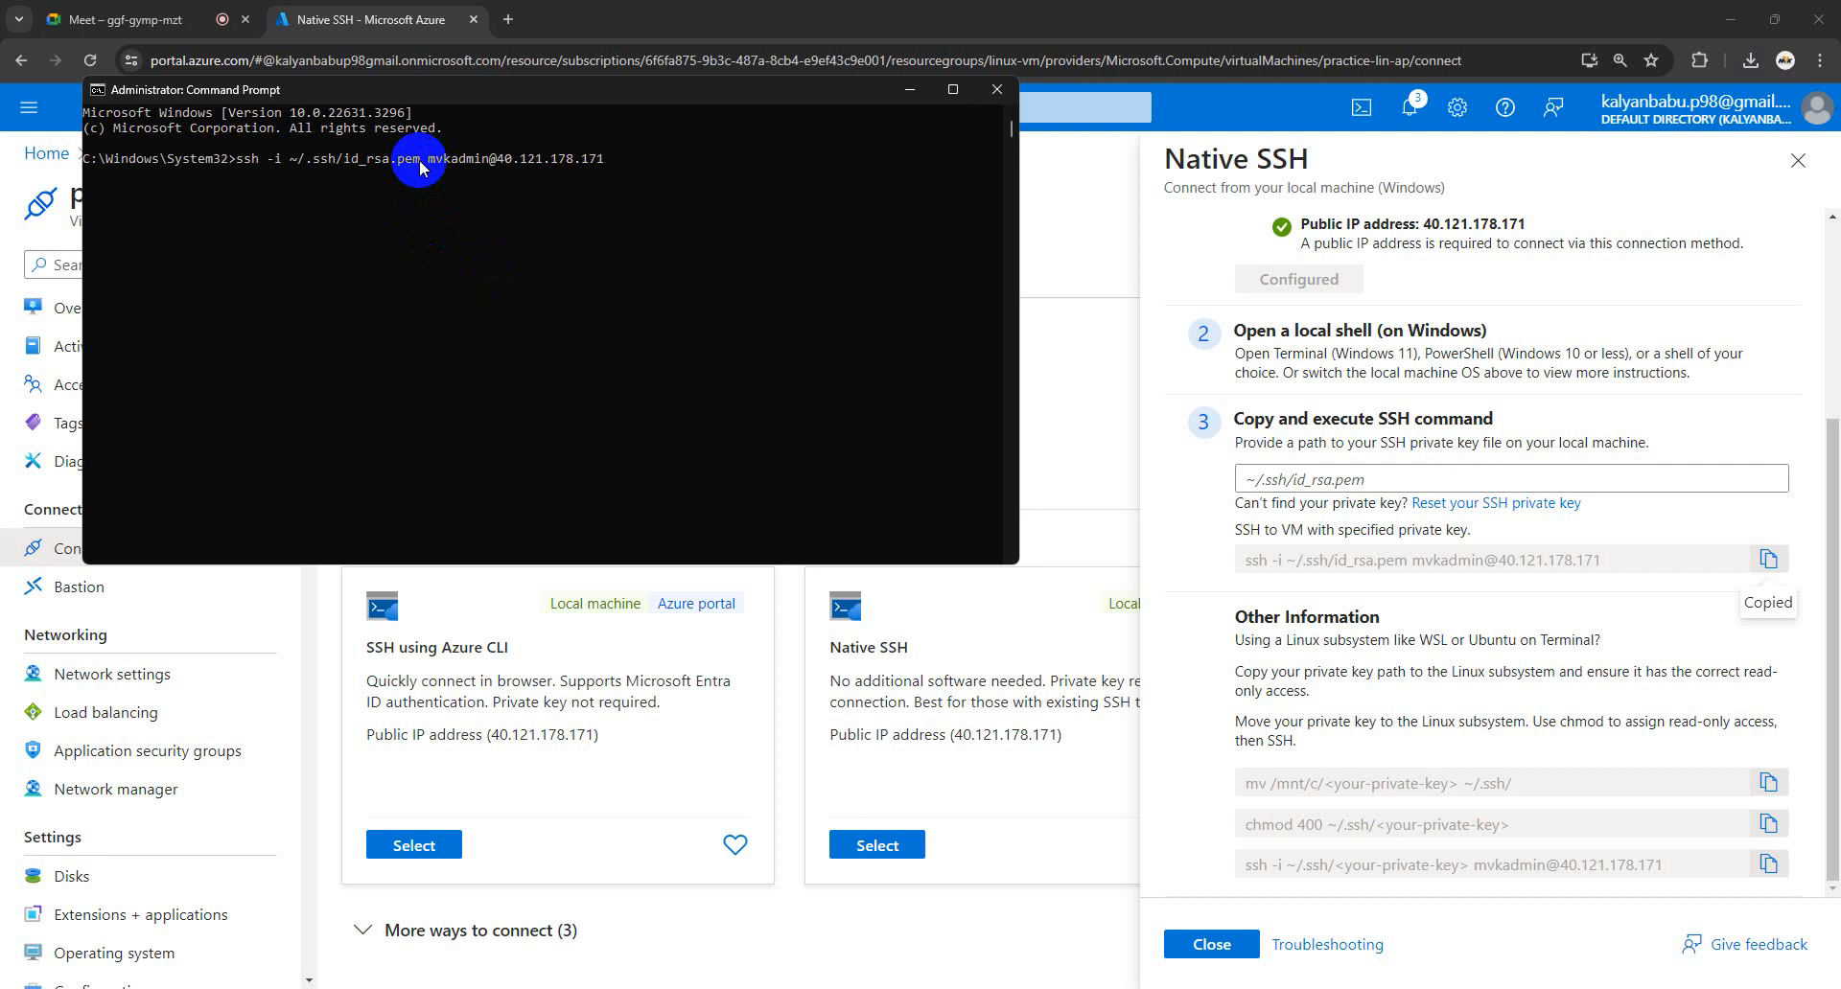
- Erase the default ~/.ssh/id_rsa.pem path from the command and browse to the C drive
{"action": "key", "text": "BackSpace"}
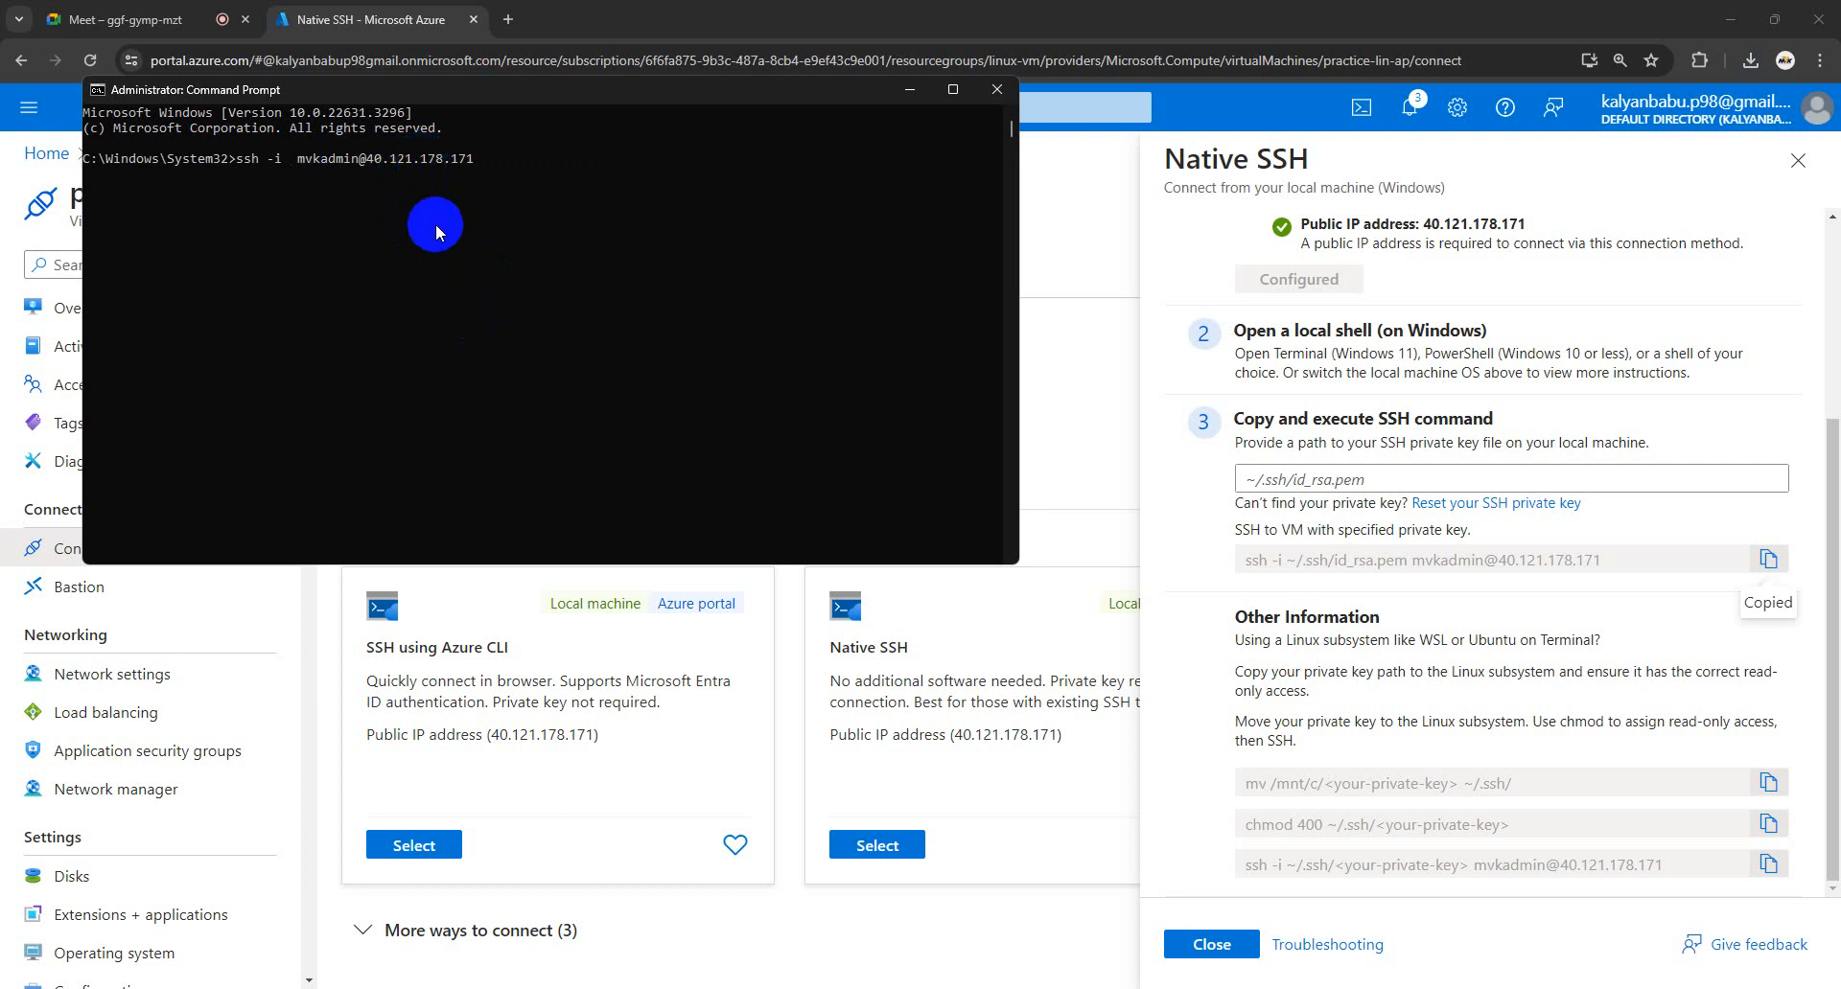
{"action": "left_click", "coordinate": [226, 912]}
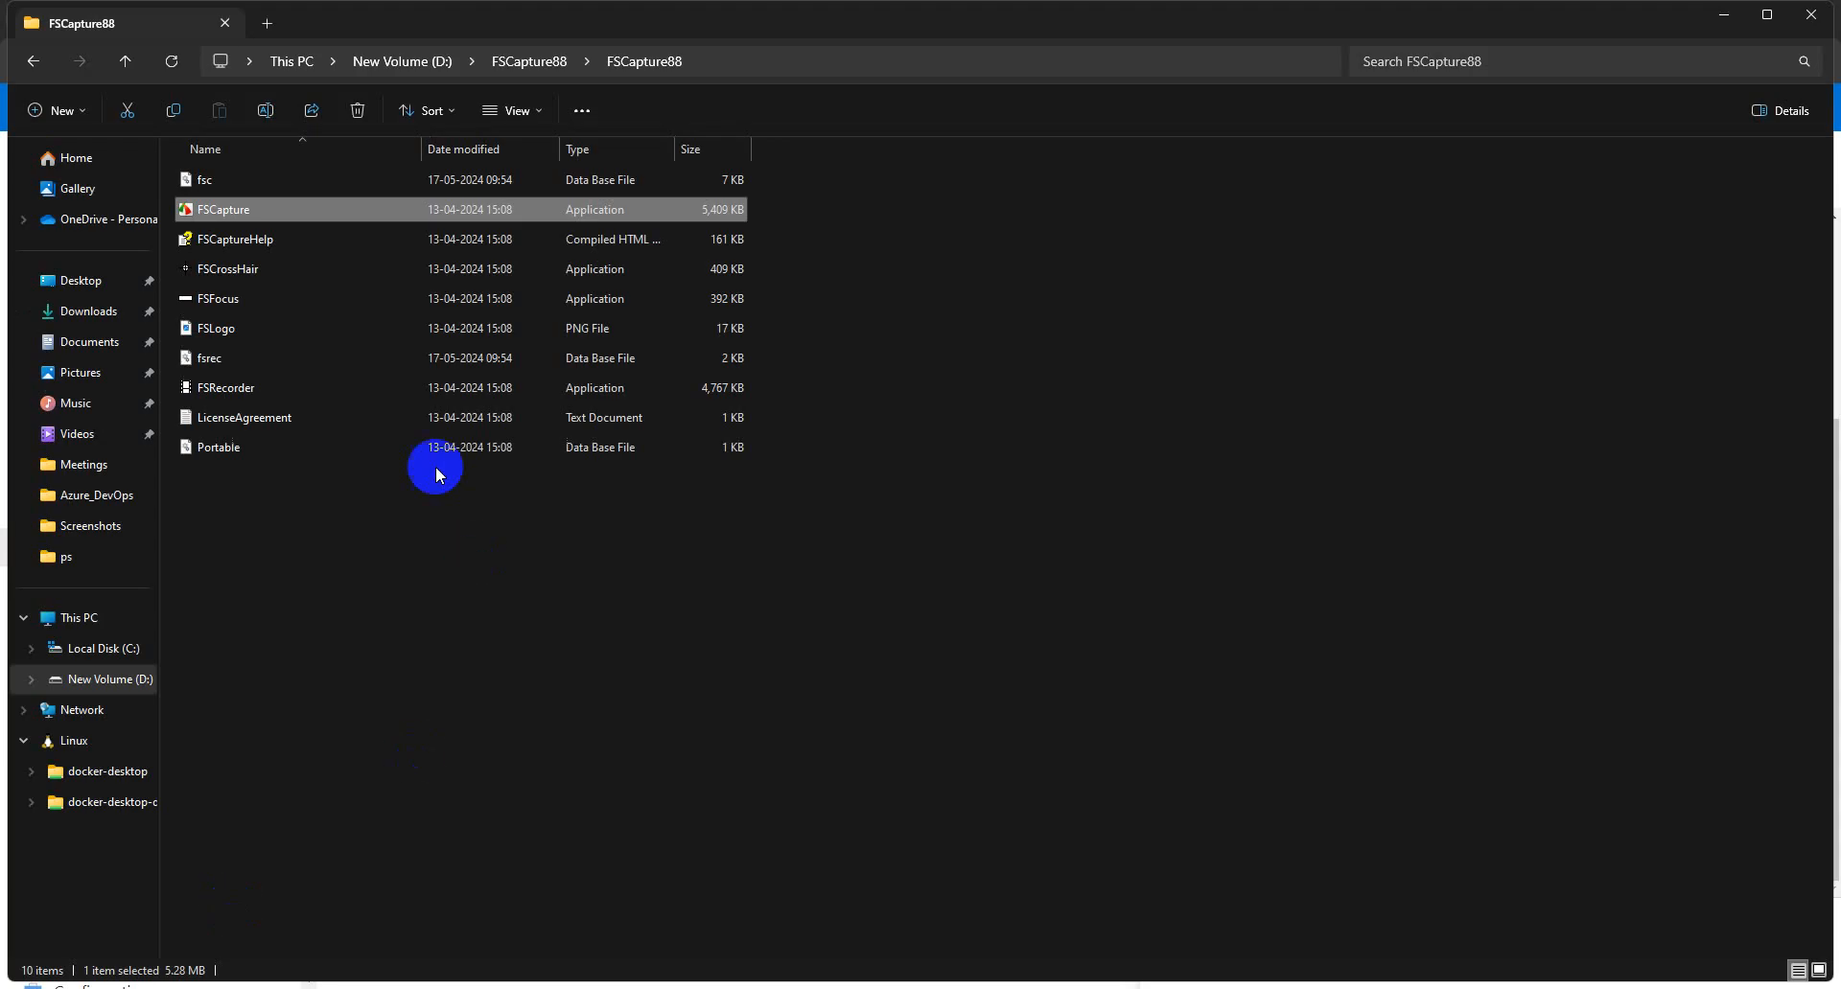
{"action": "left_click", "coordinate": [88, 310]}
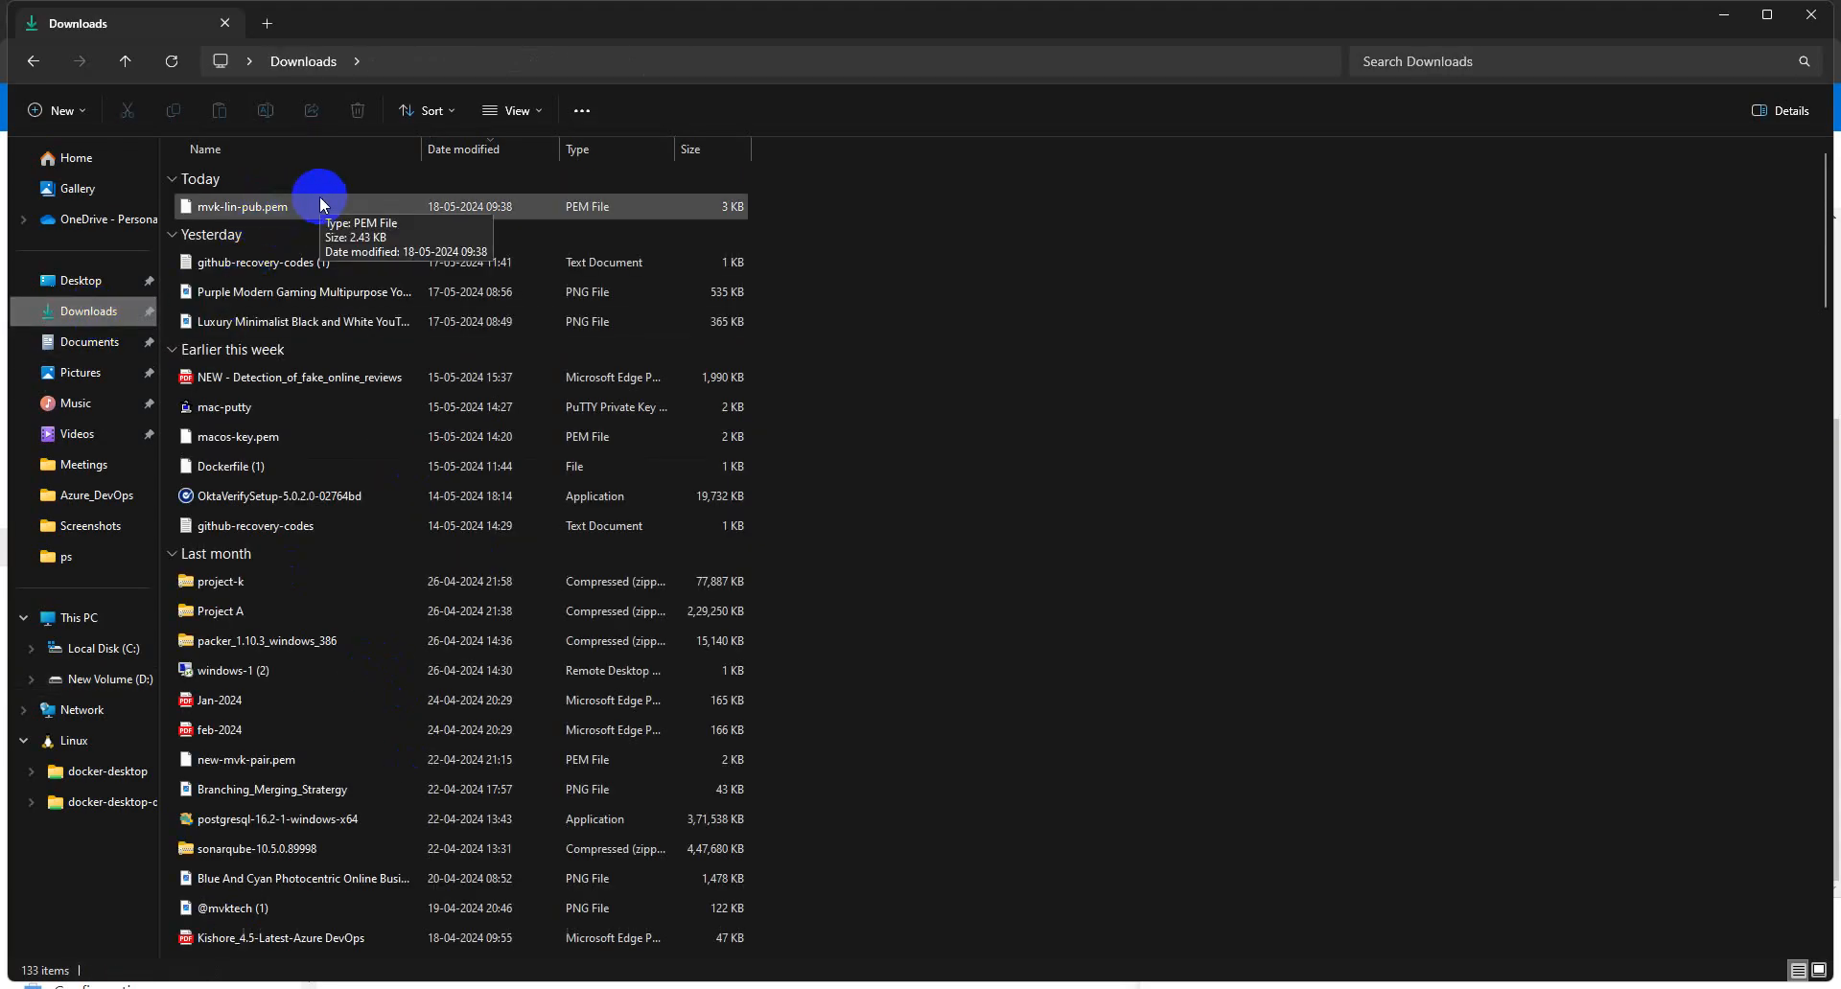
{"action": "left_click", "coordinate": [100, 648]}
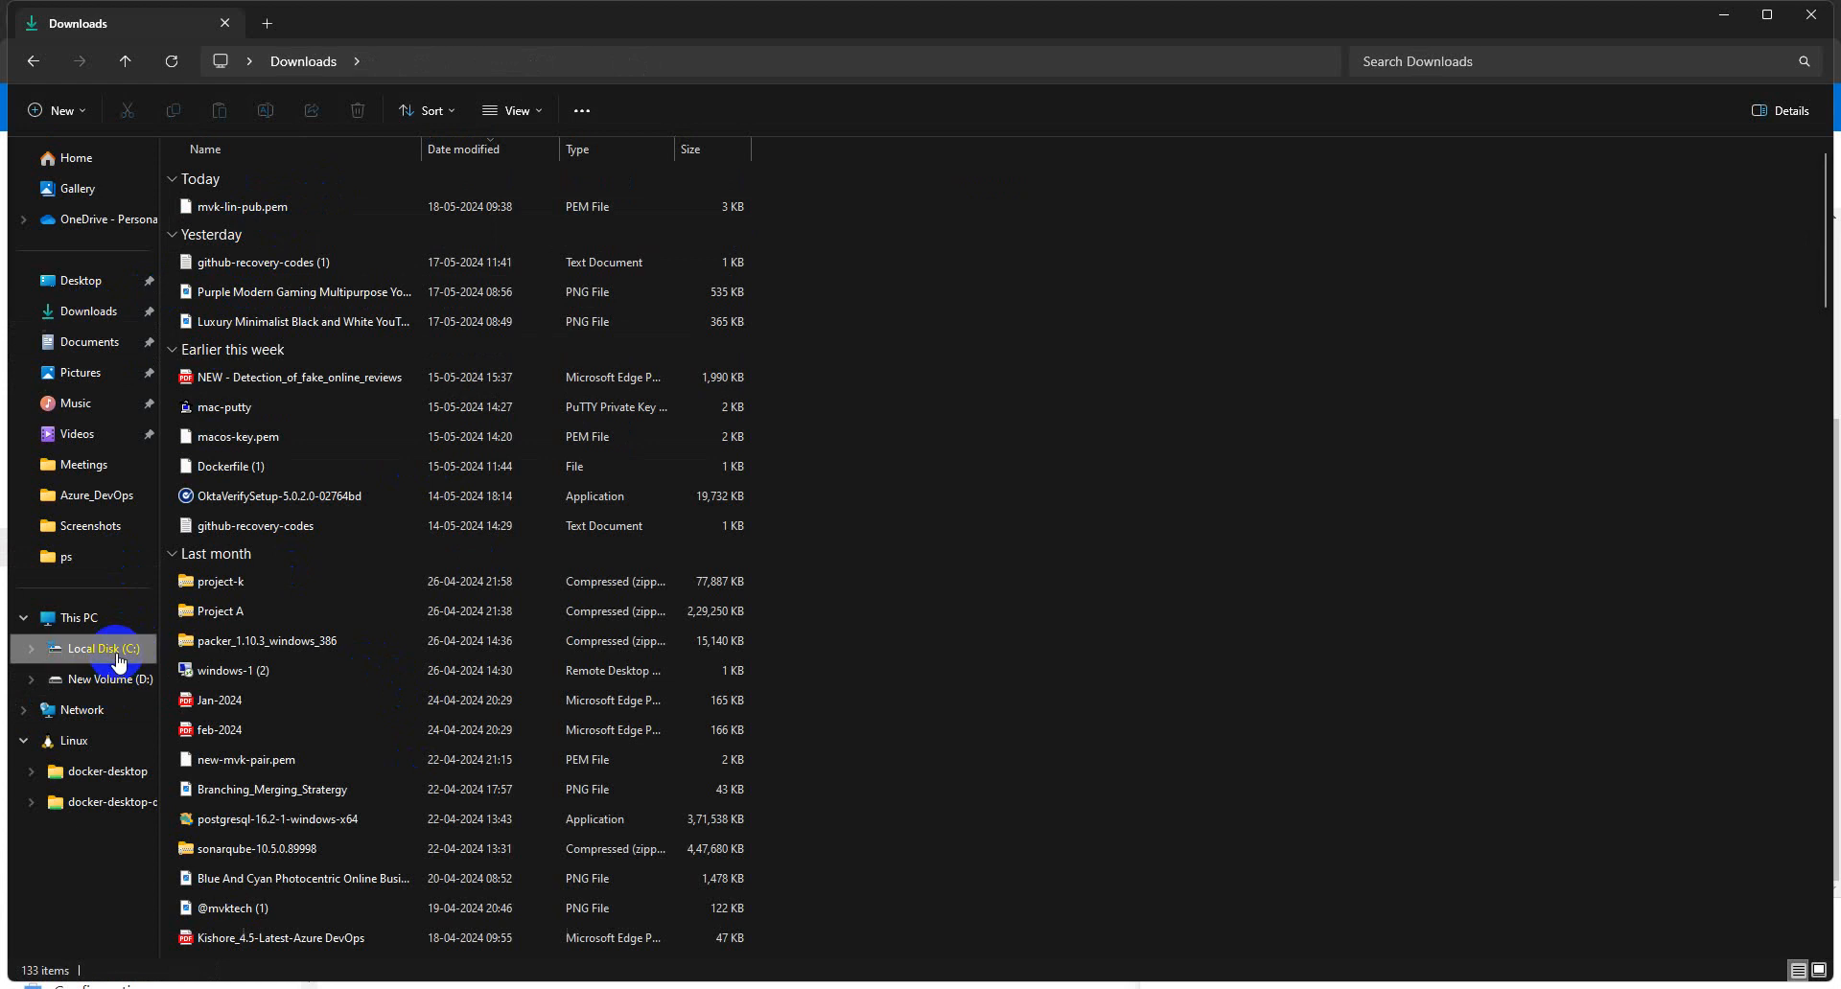
{"action": "left_click", "coordinate": [212, 602]}
- Open Users > profile > Downloads and select the folder's full path in the address bar
{"action": "double_click", "coordinate": [213, 602]}
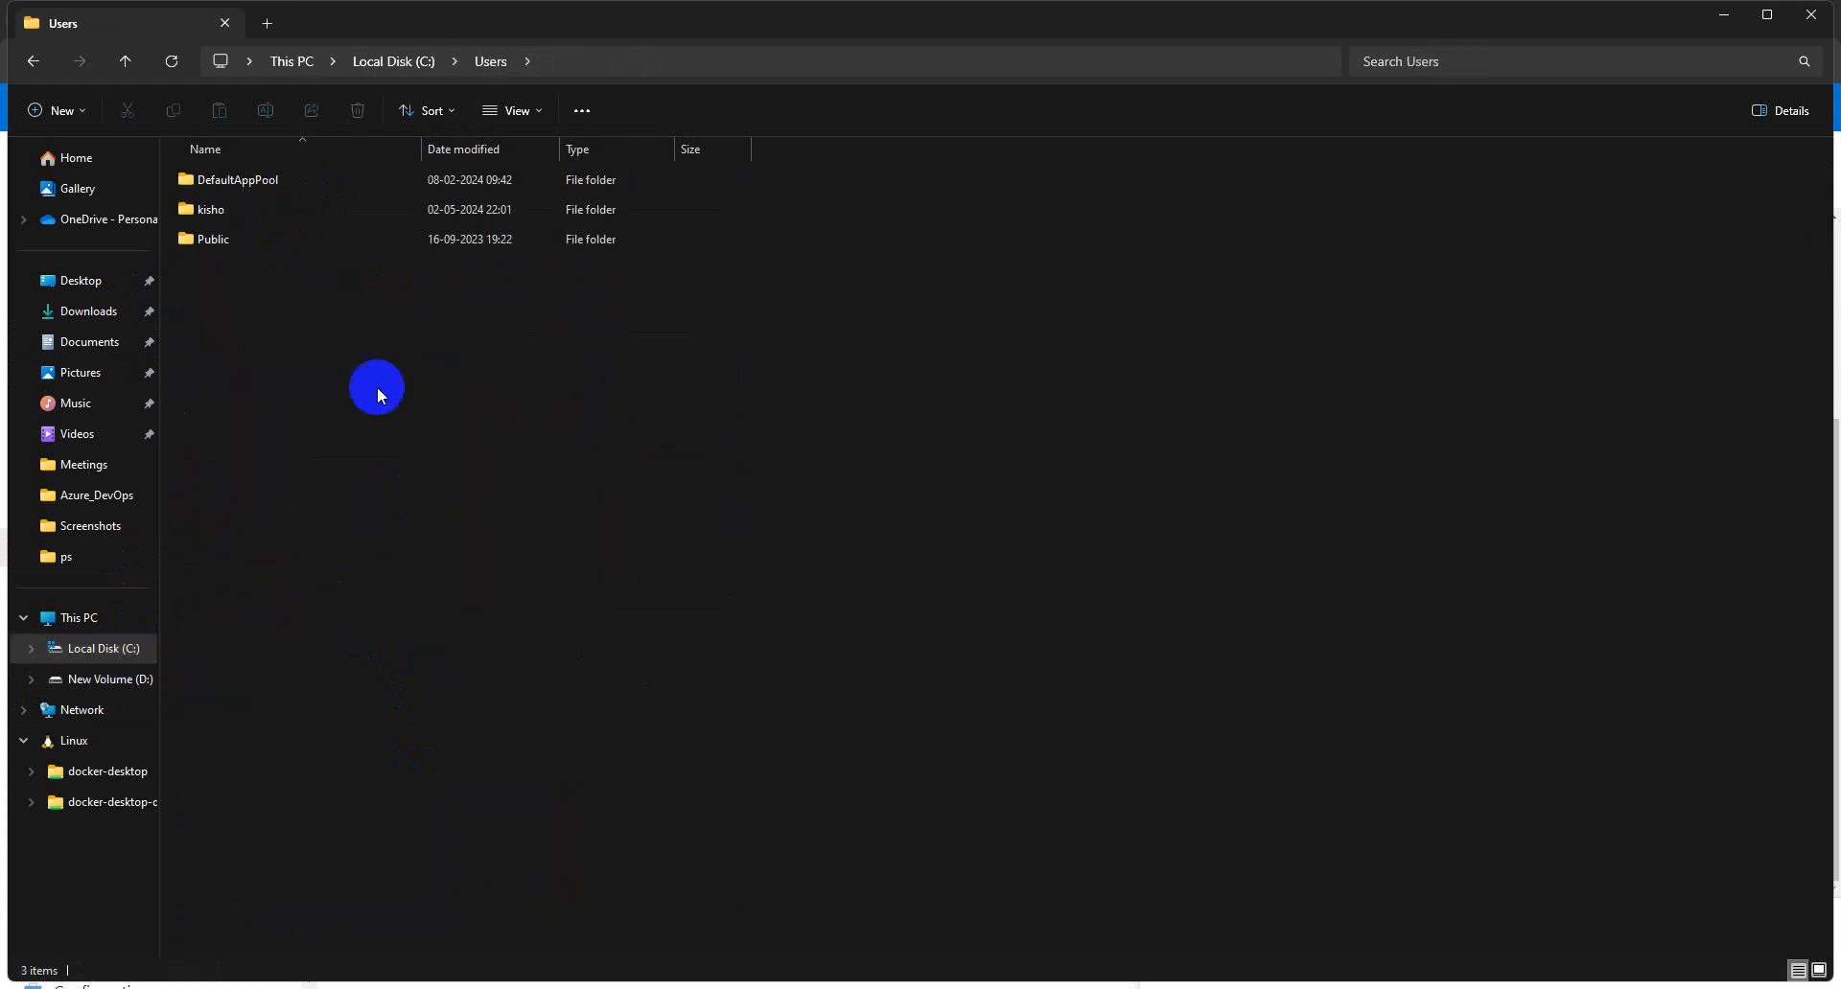
{"action": "left_click", "coordinate": [246, 211]}
{"action": "double_click", "coordinate": [247, 211]}
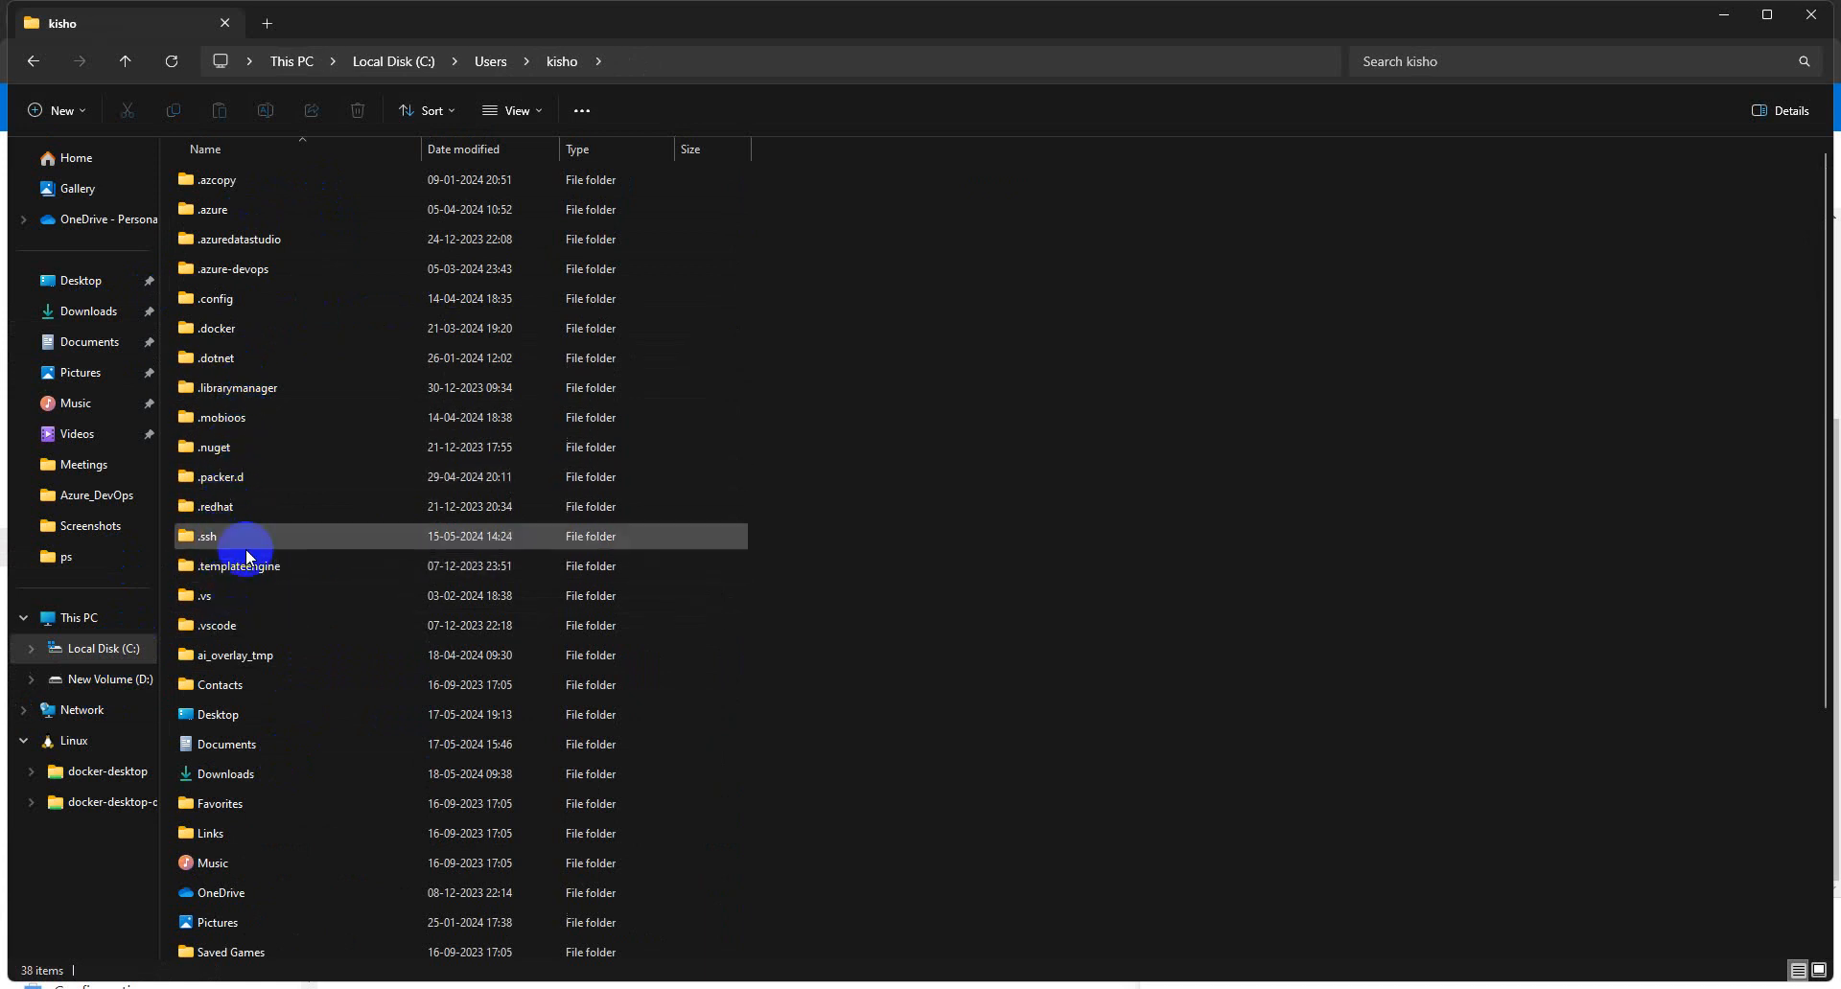
{"action": "double_click", "coordinate": [236, 774]}
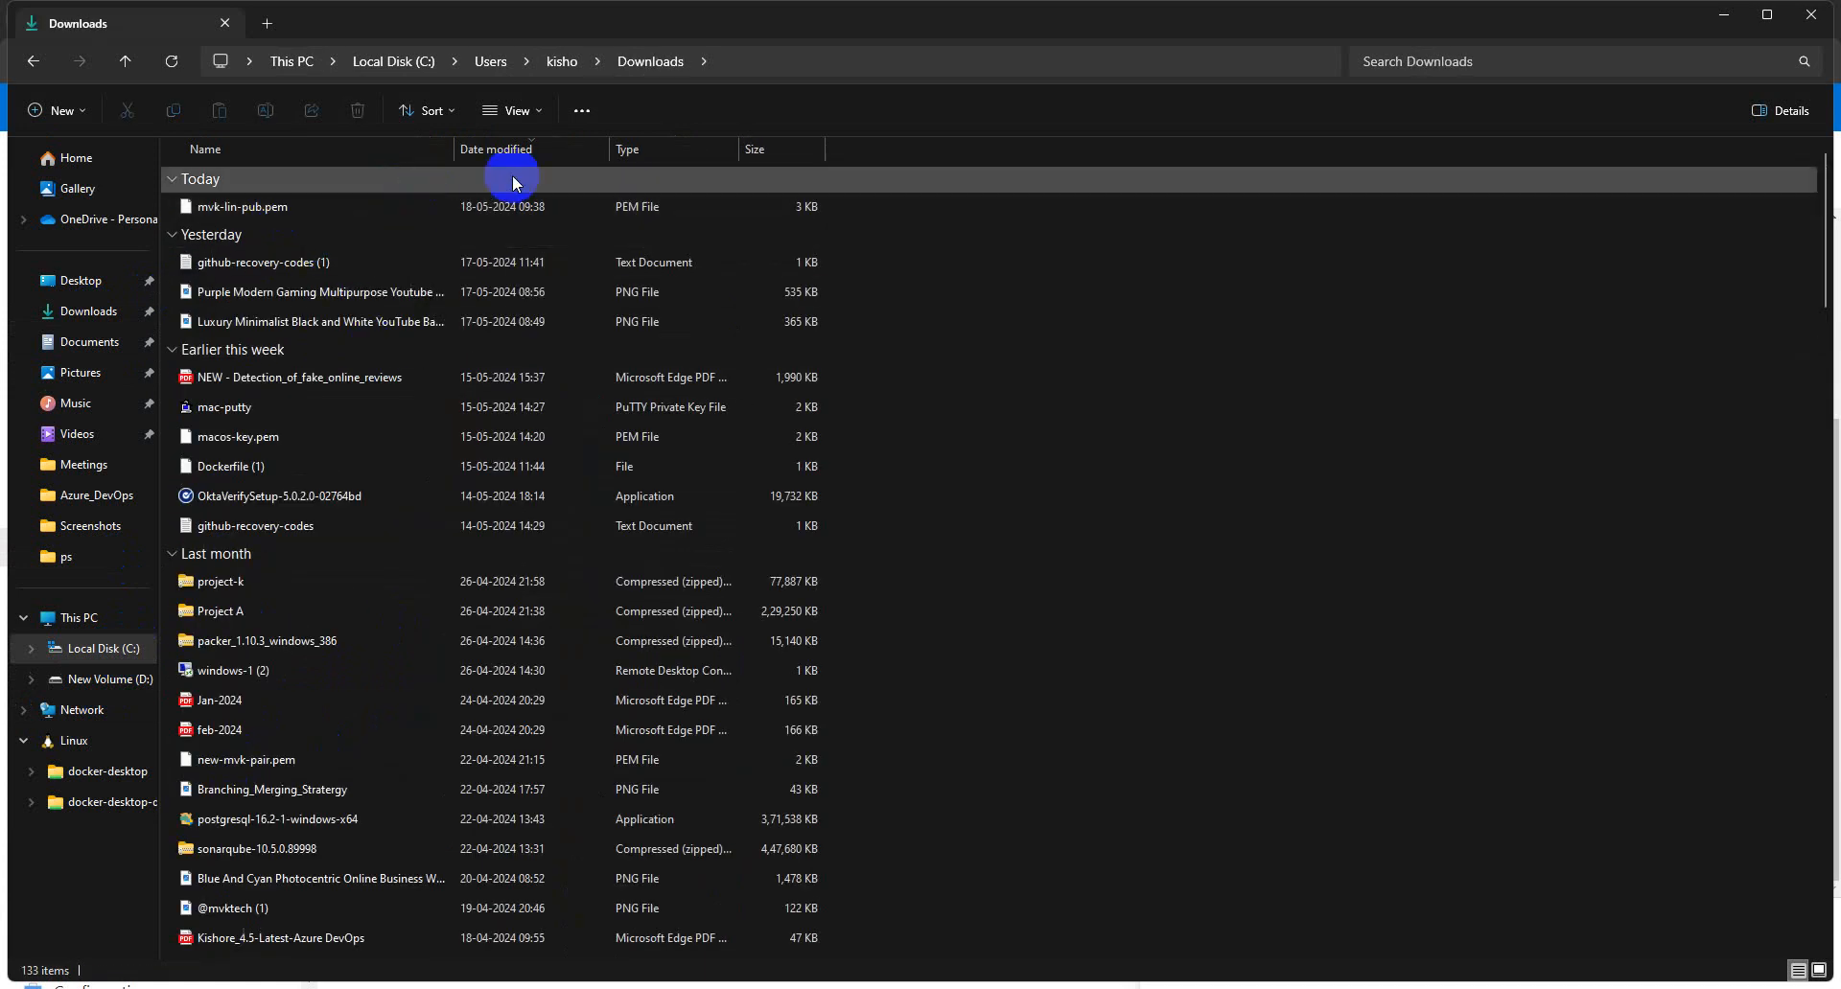
{"action": "left_click", "coordinate": [779, 62]}
{"action": "key", "text": "cmd+c"}
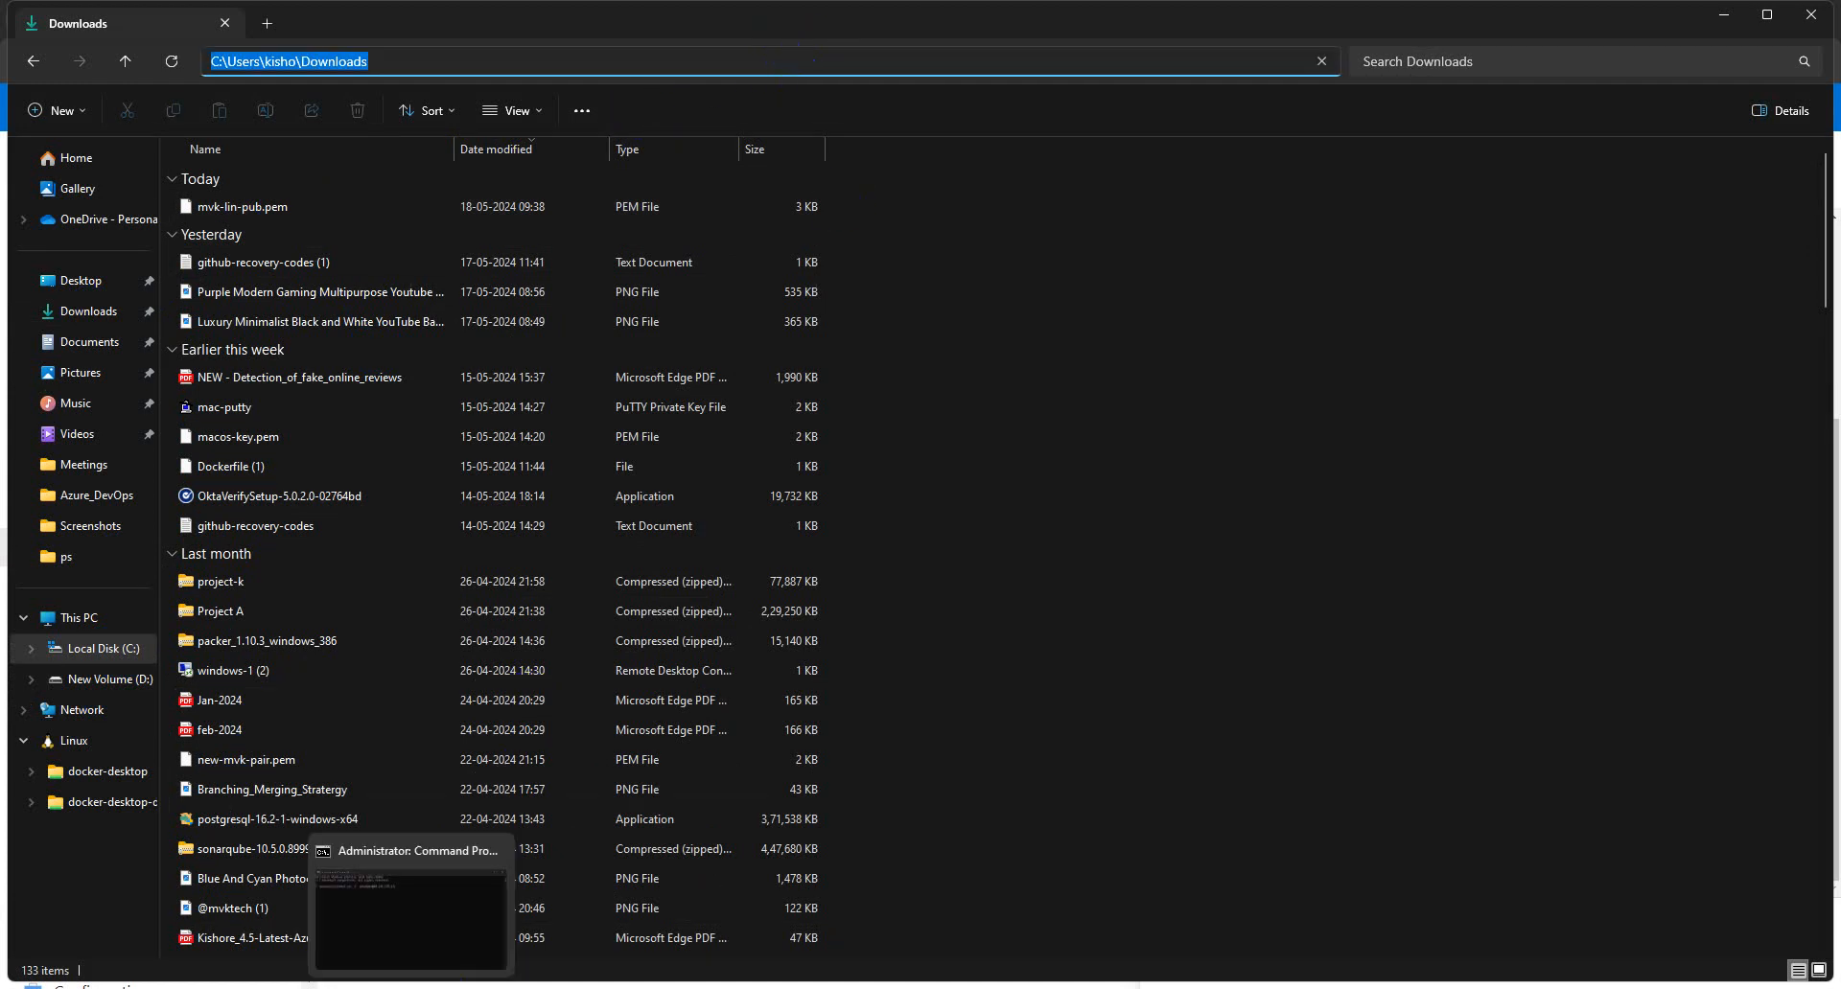
- Paste the Downloads folder path into the ssh command and check the mvk-lin-pub.pem file
{"action": "left_click", "coordinate": [421, 984]}
{"action": "right_click", "coordinate": [293, 165]}
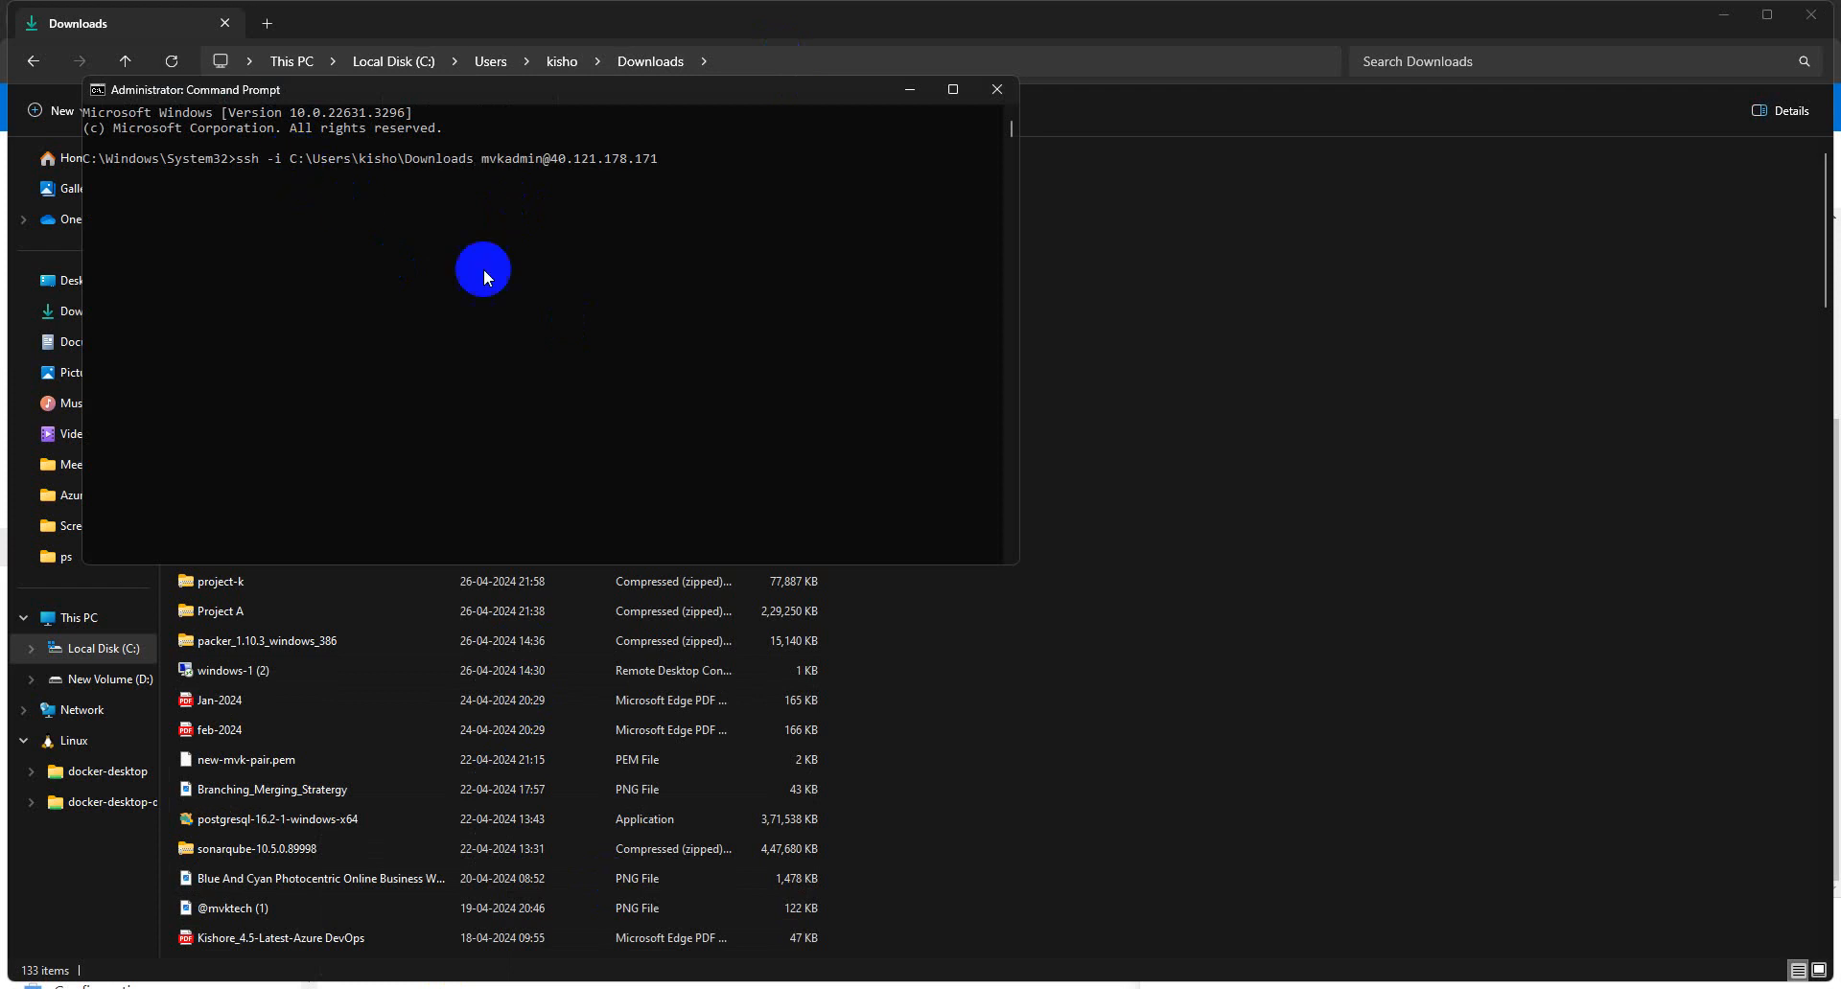
{"action": "type", "text": "\\m"}
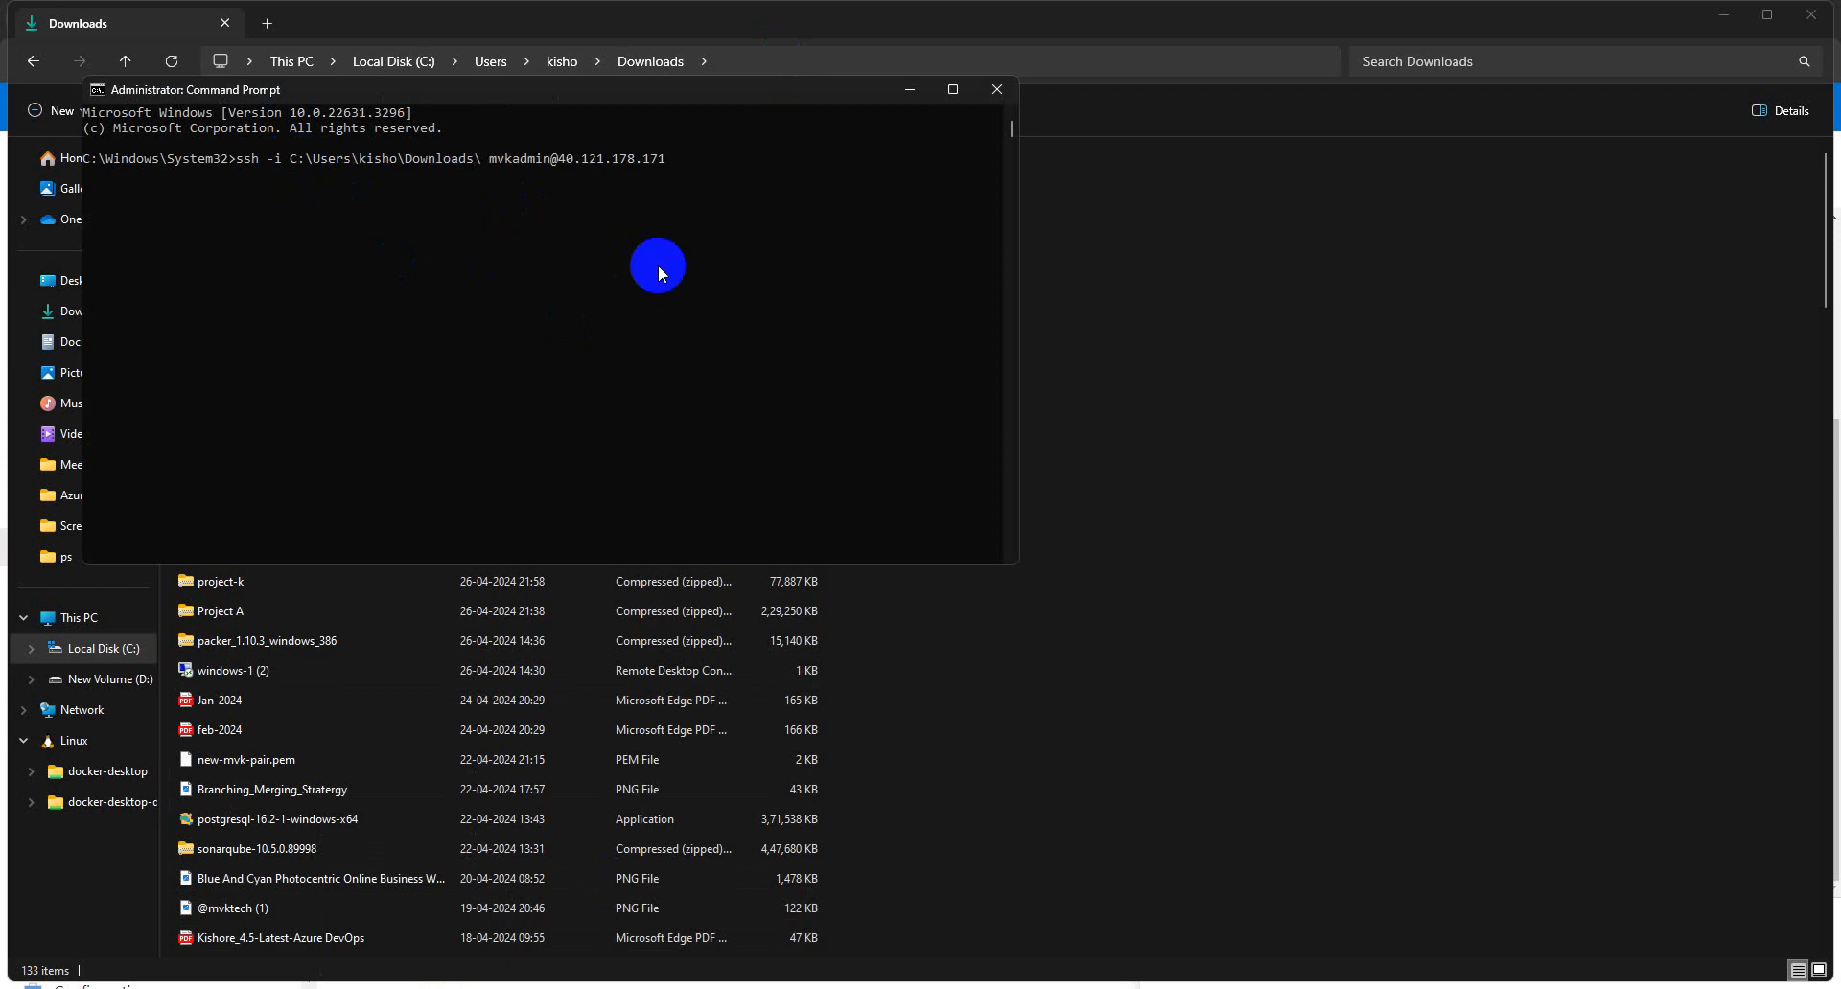
{"action": "key", "text": "Tab"}
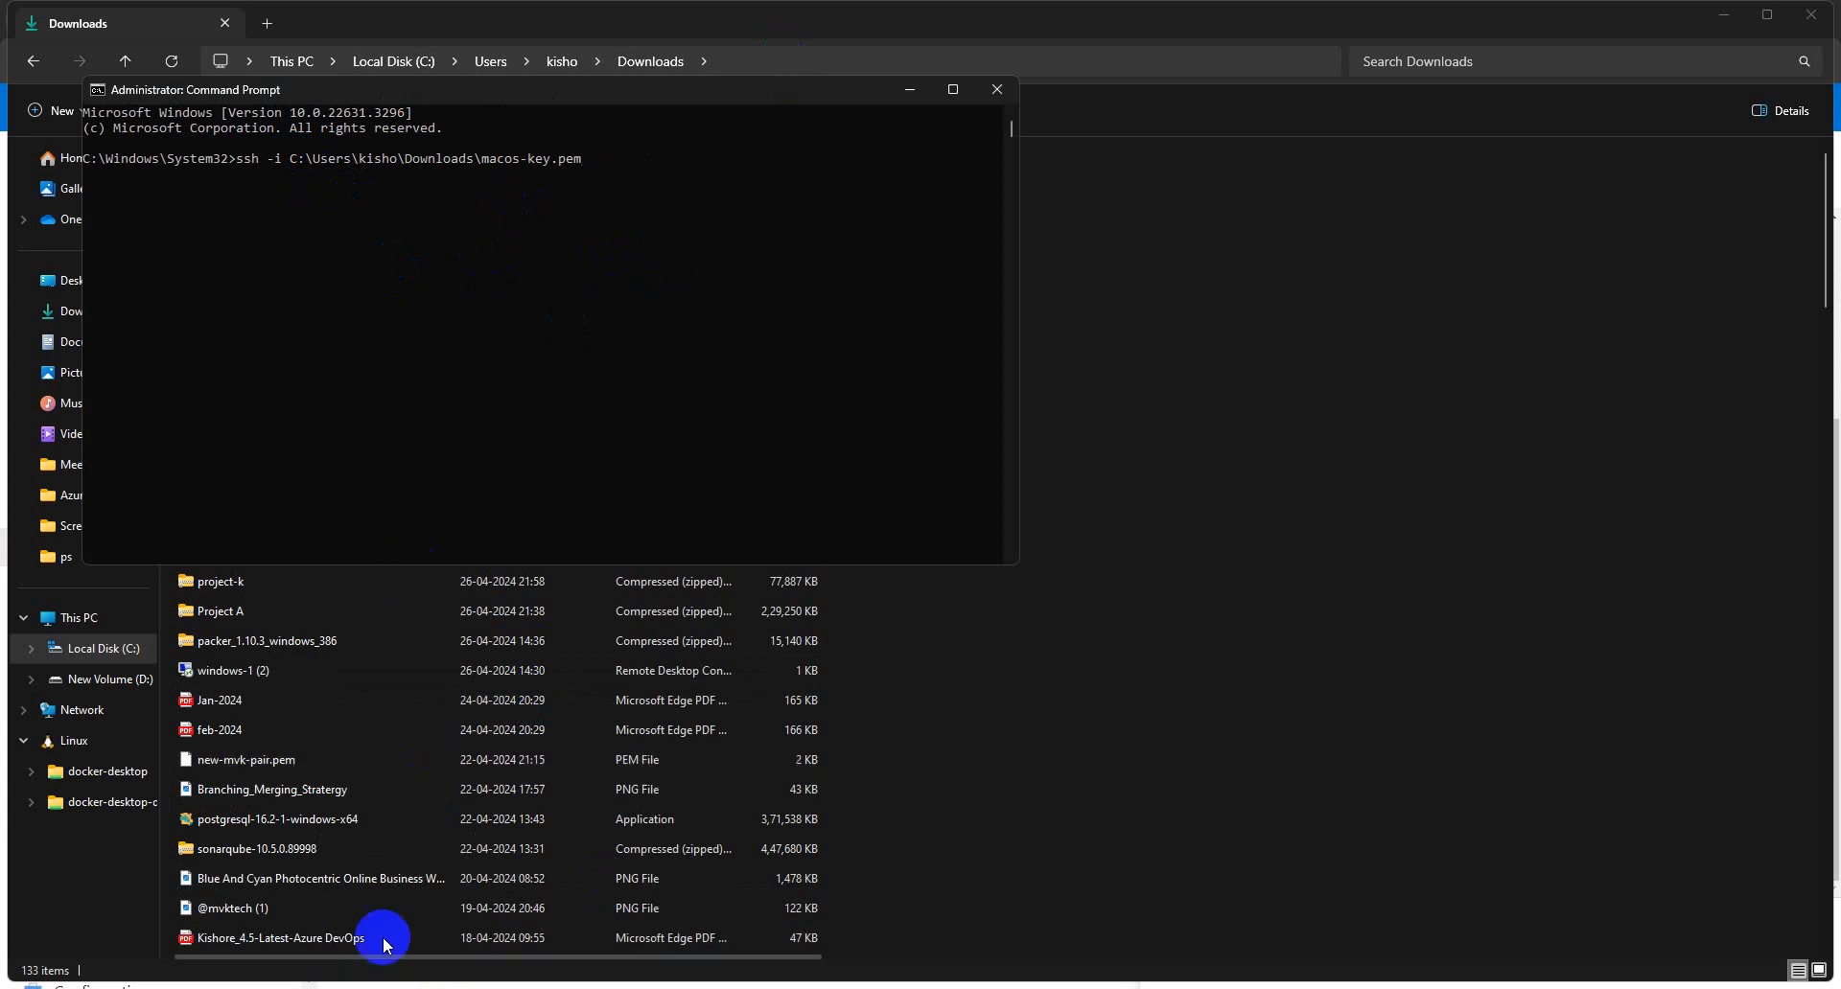
{"action": "left_click", "coordinate": [230, 937]}
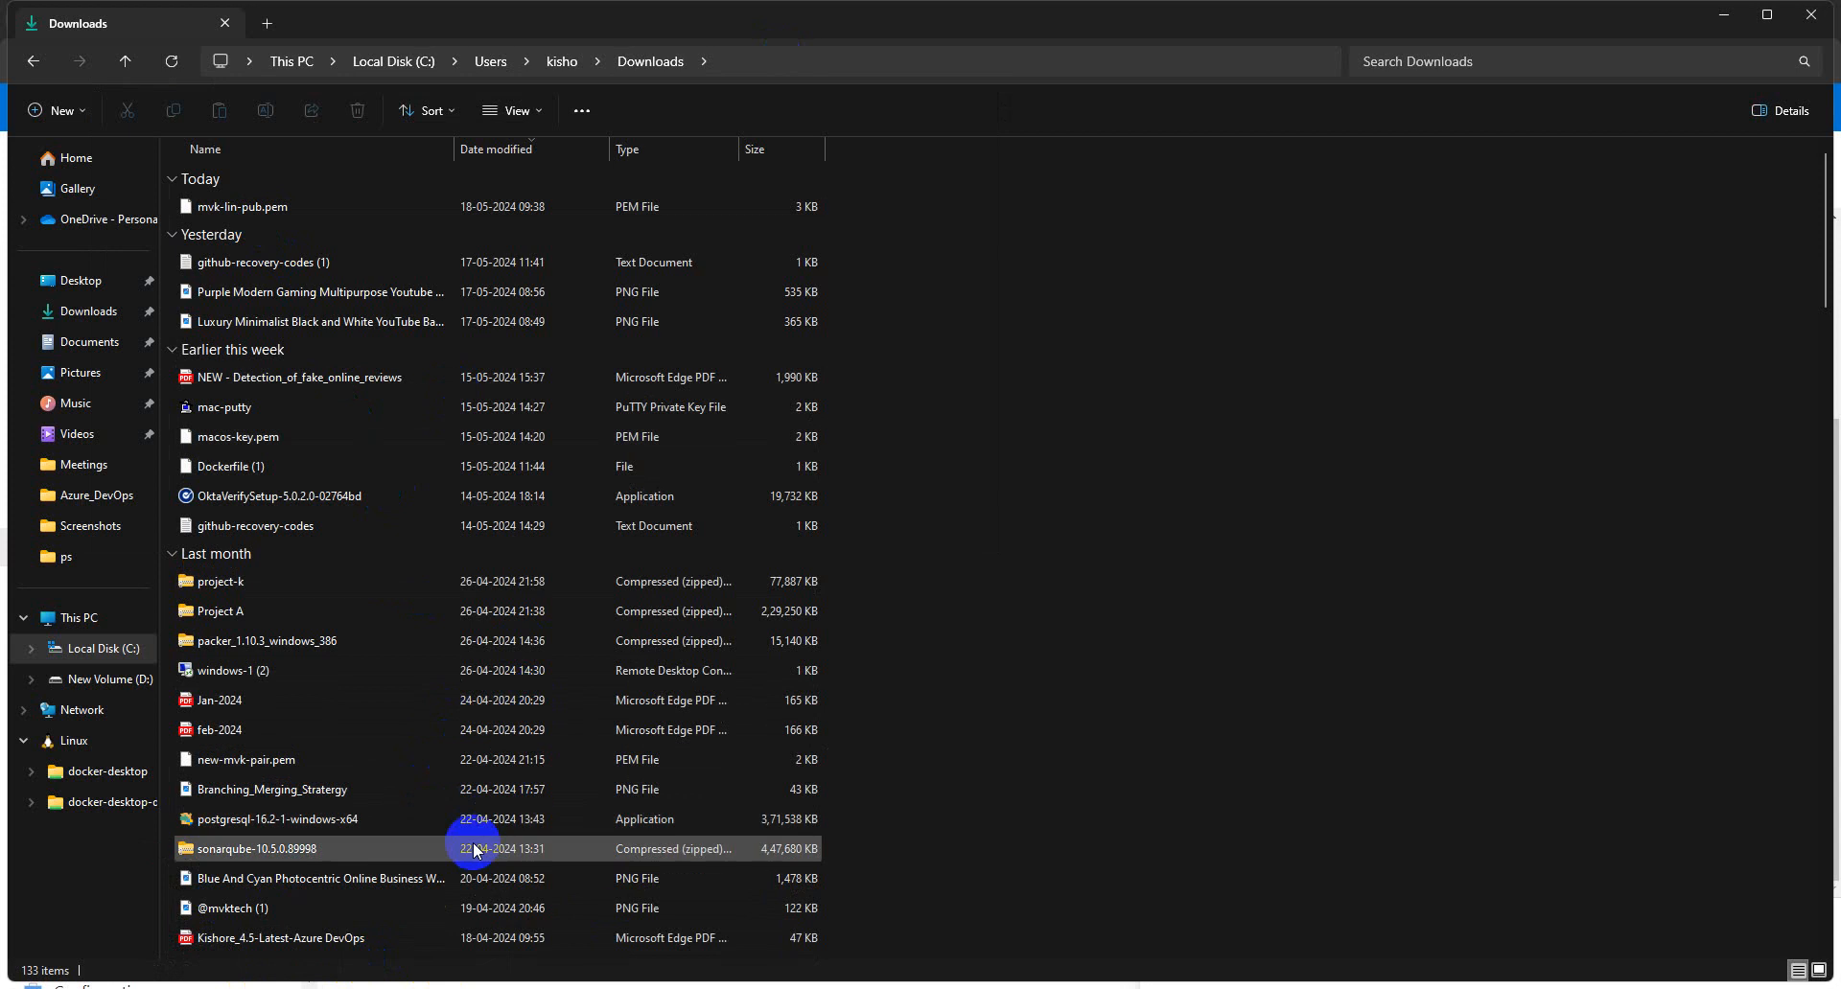
{"action": "right_click", "coordinate": [307, 211]}
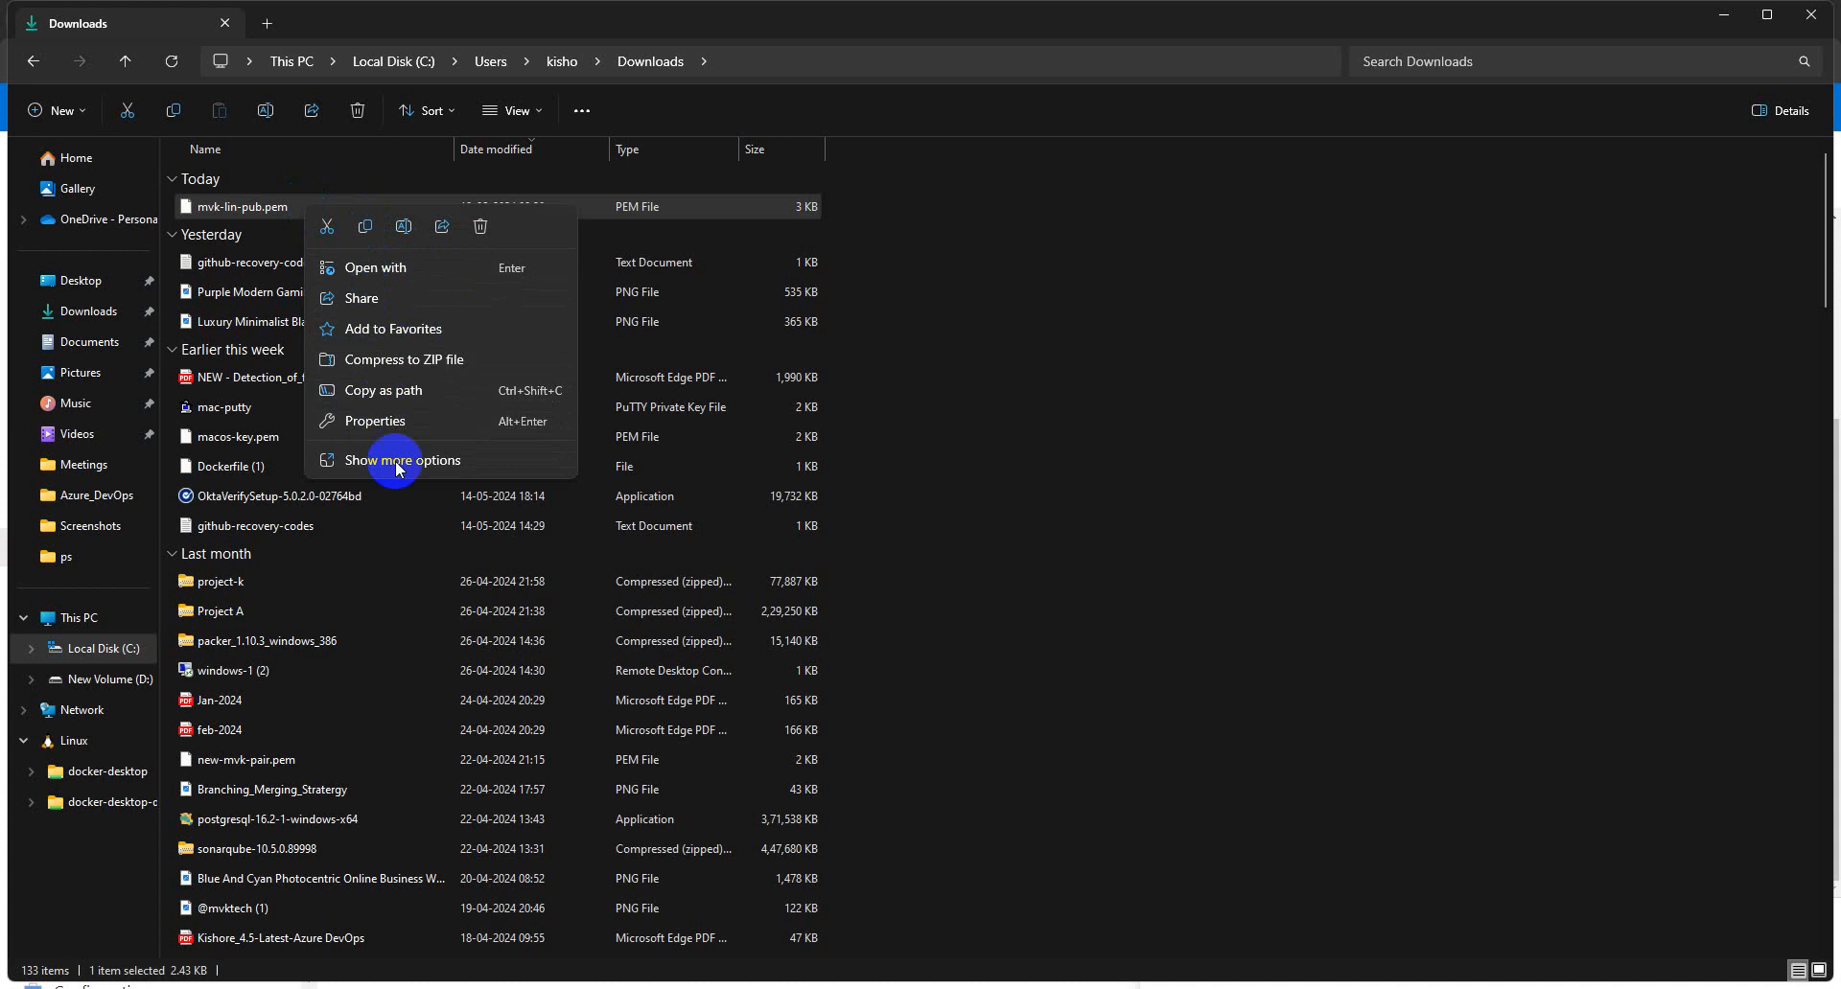
{"action": "left_click", "coordinate": [404, 228]}
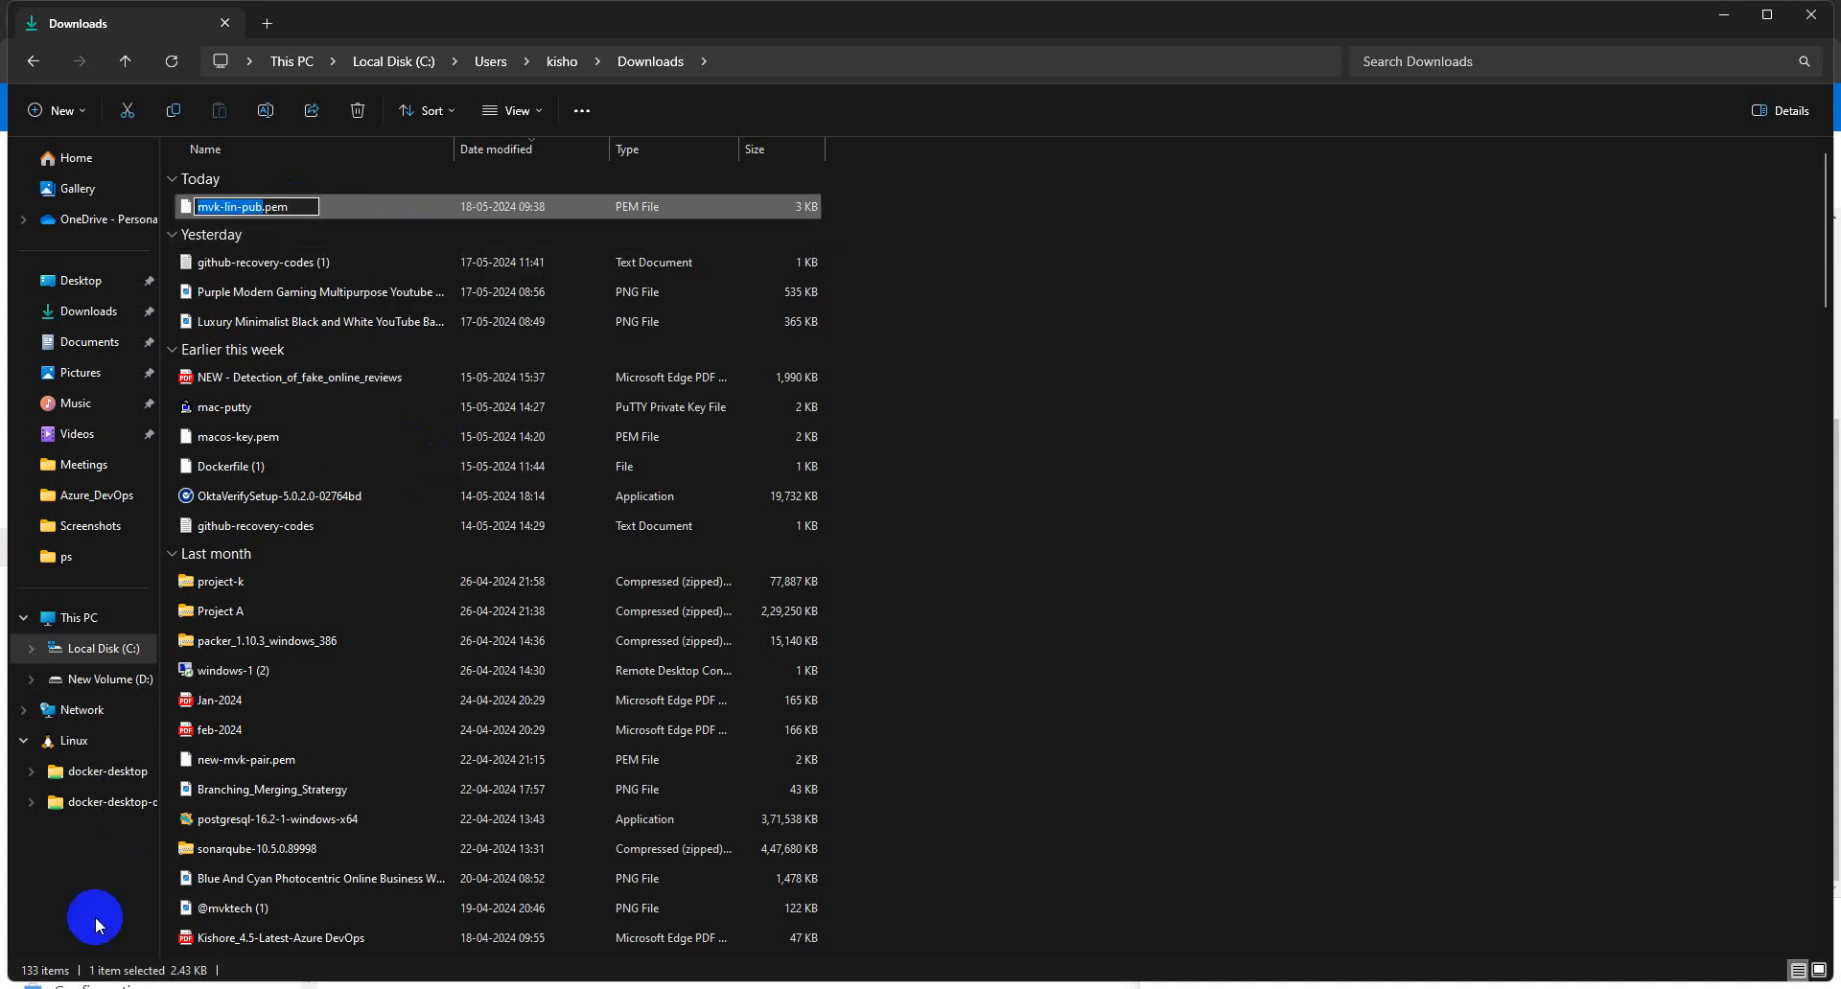
- Replace the wrong key file name in the ssh command with mvk-lin-pub.pem
{"action": "left_click", "coordinate": [411, 988]}
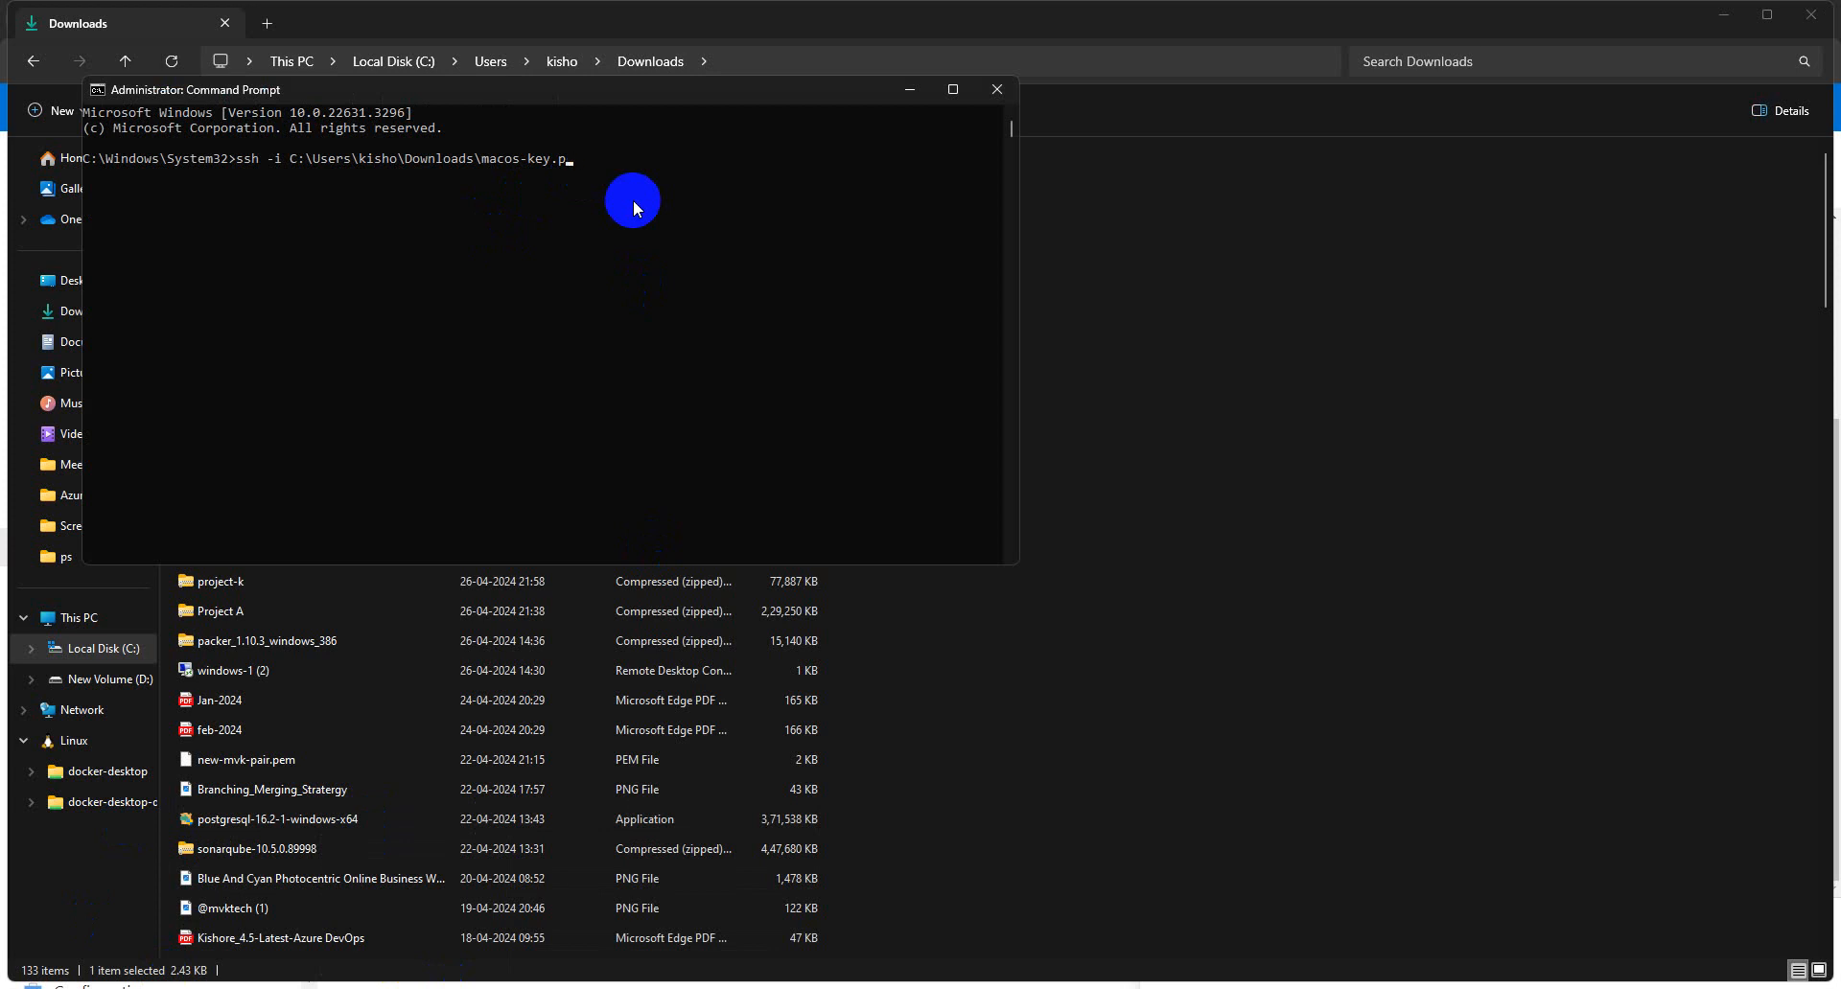
{"action": "key", "text": "BackSpace"}
{"action": "key", "text": "BackSpace"}
{"action": "key", "text": "BackSpace"}
{"action": "key", "text": "BackSpace"}
{"action": "key", "text": "BackSpace"}
{"action": "key", "text": "BackSpace"}
{"action": "key", "text": "BackSpace"}
{"action": "key", "text": "BackSpace"}
{"action": "key", "text": "BackSpace"}
{"action": "key", "text": "BackSpace"}
{"action": "key", "text": "BackSpace"}
{"action": "key", "text": "BackSpace"}
{"action": "type", "text": "mvk-lin-pub.pem"}
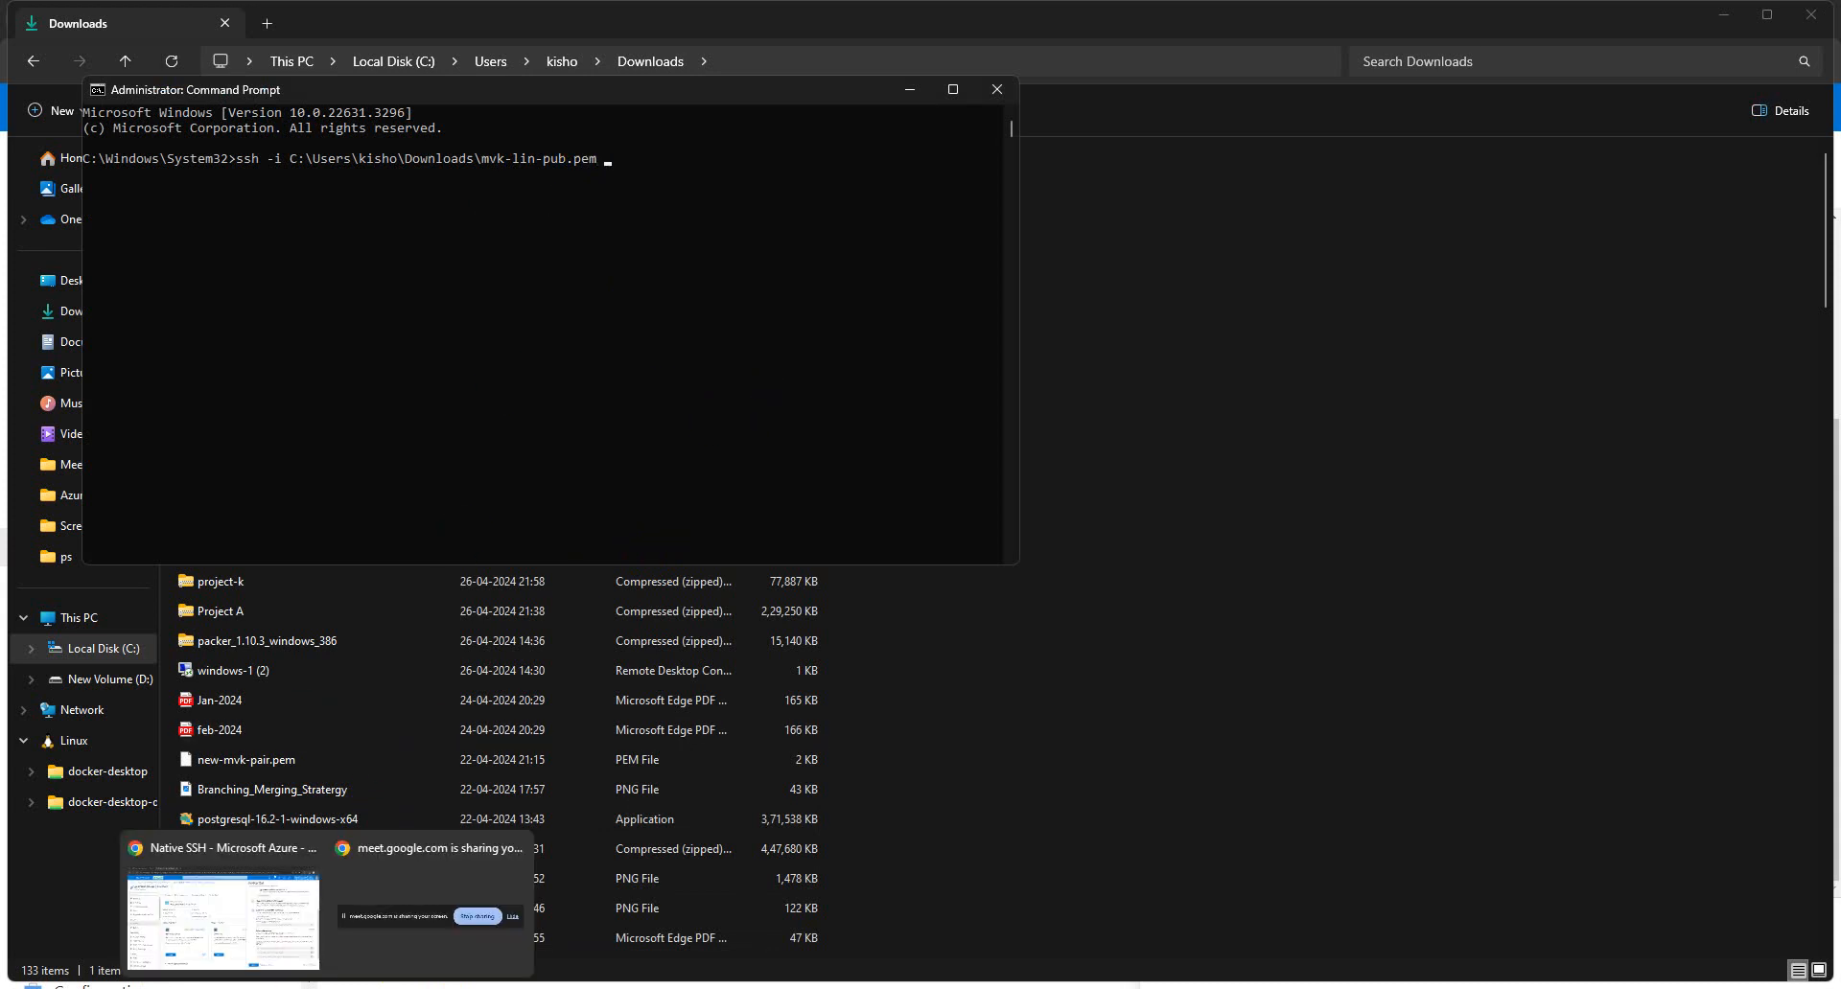
{"action": "mouse_move", "coordinate": [278, 985]}
{"action": "left_click", "coordinate": [273, 920]}
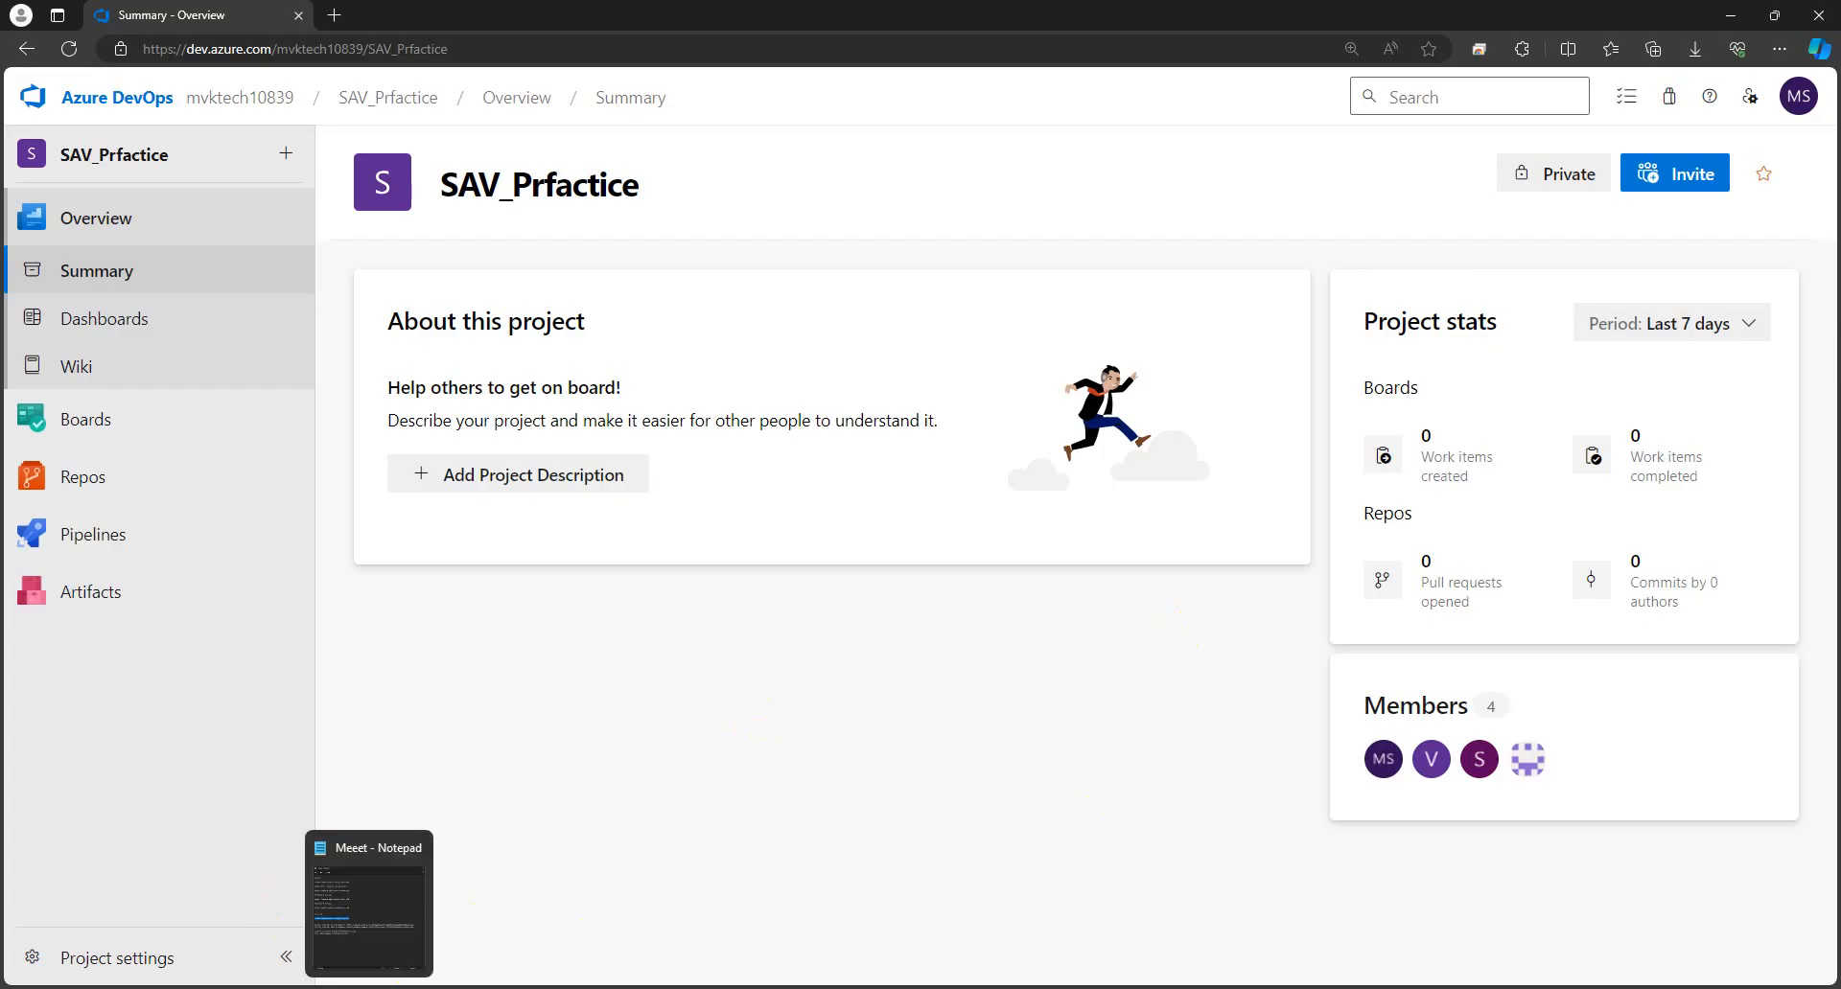
- Copy the VM's admin login and IP 40.121.178.171 from Azure's Native SSH instructions
{"action": "left_click", "coordinate": [387, 988]}
{"action": "mouse_move", "coordinate": [278, 983]}
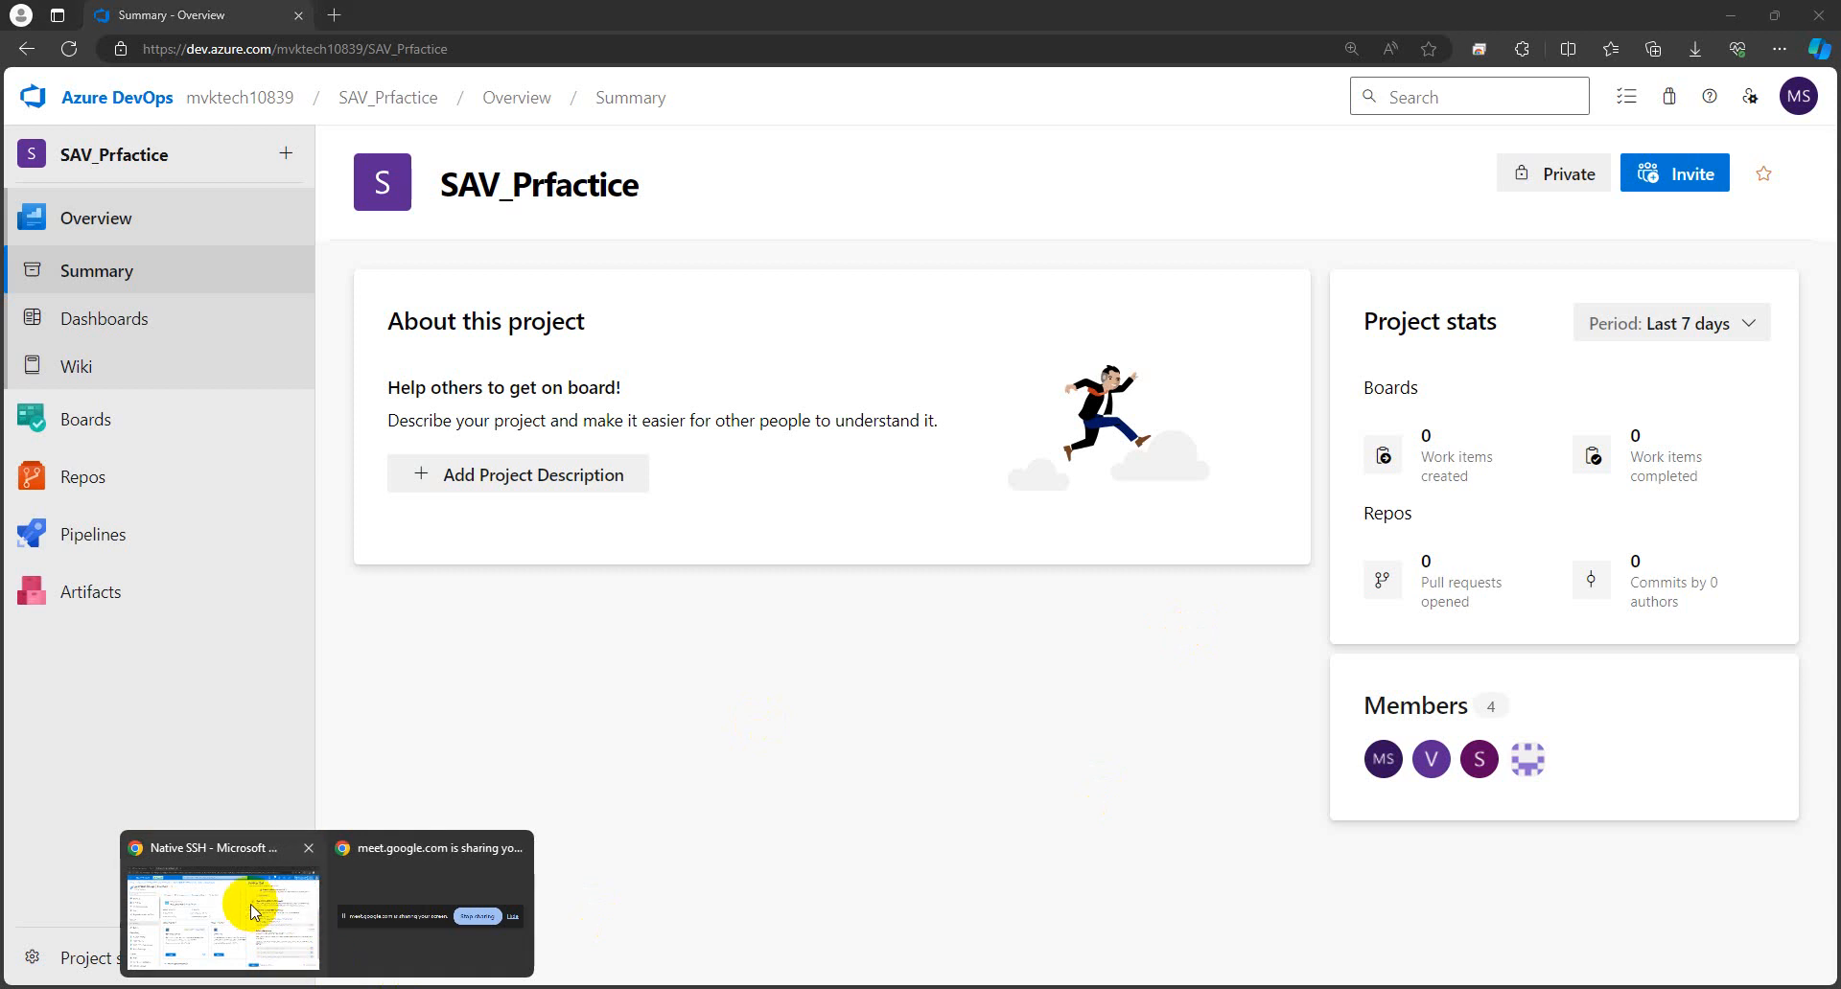
{"action": "left_click", "coordinate": [246, 905]}
{"action": "double_click", "coordinate": [1618, 563]}
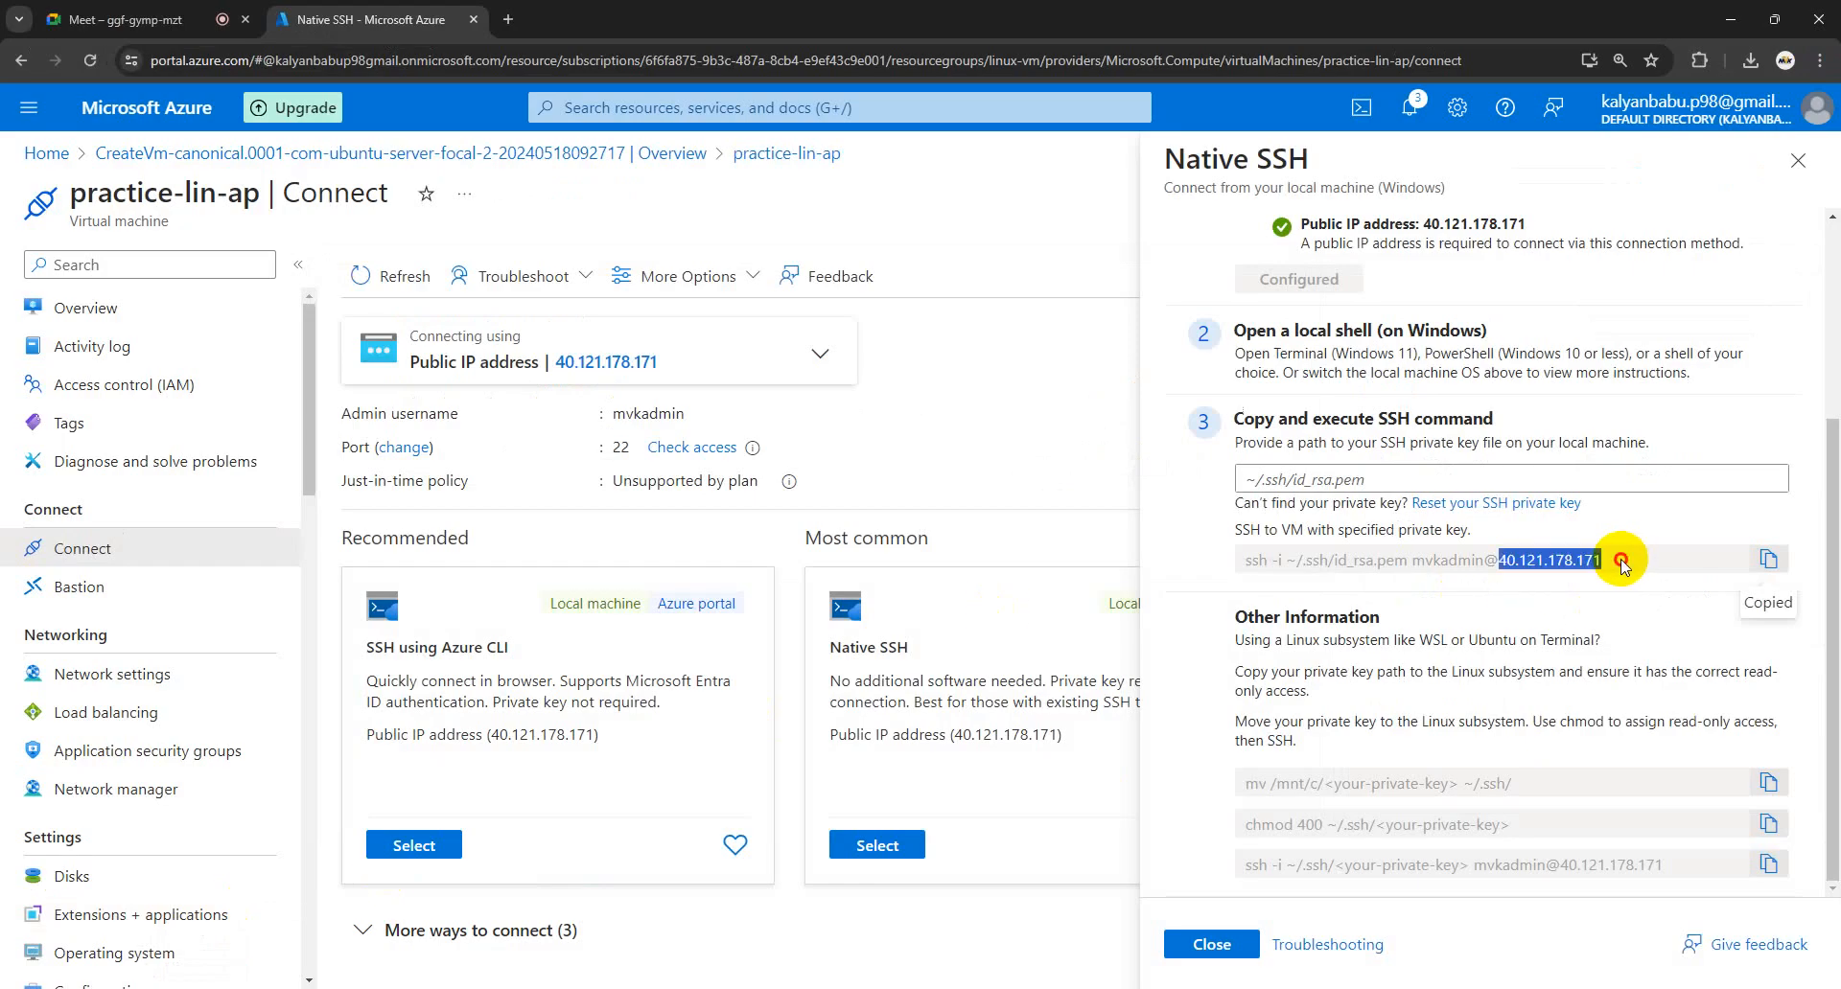
{"action": "left_click_drag", "start_coordinate": [1531, 566], "coordinate": [1407, 561]}
{"action": "key", "text": "cmd+c"}
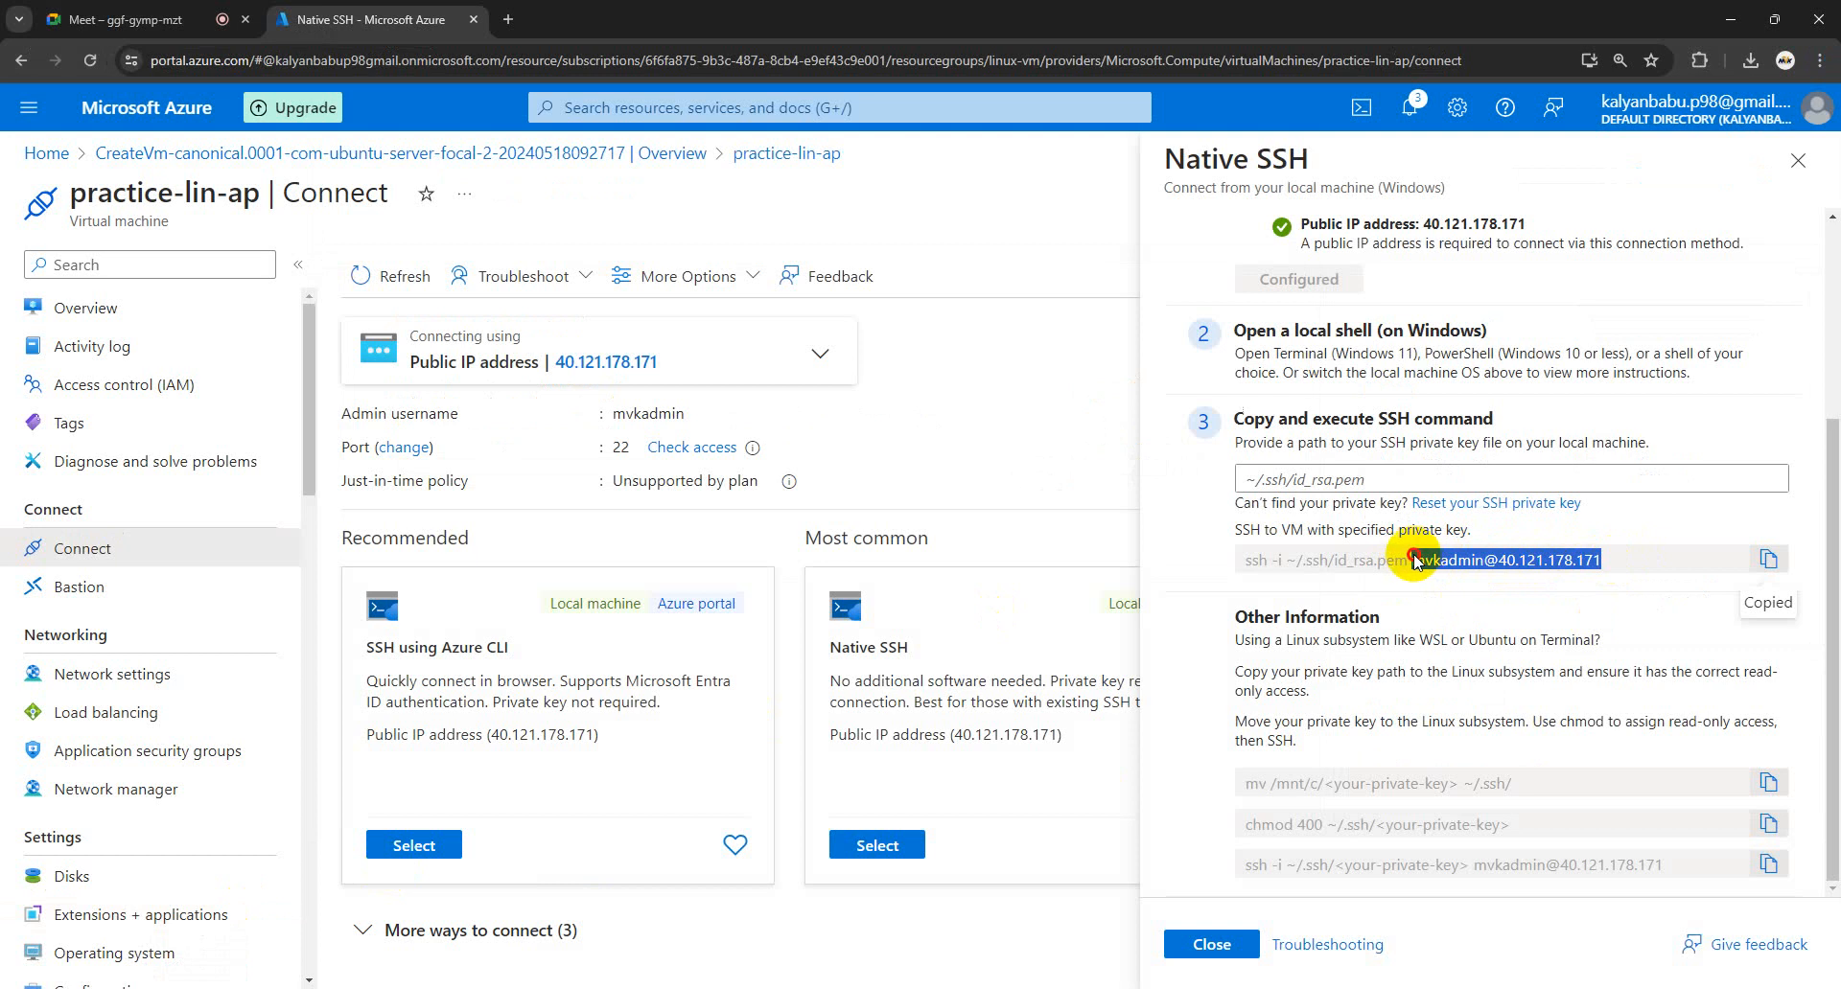
{"action": "left_click", "coordinate": [372, 988]}
{"action": "right_click", "coordinate": [646, 169]}
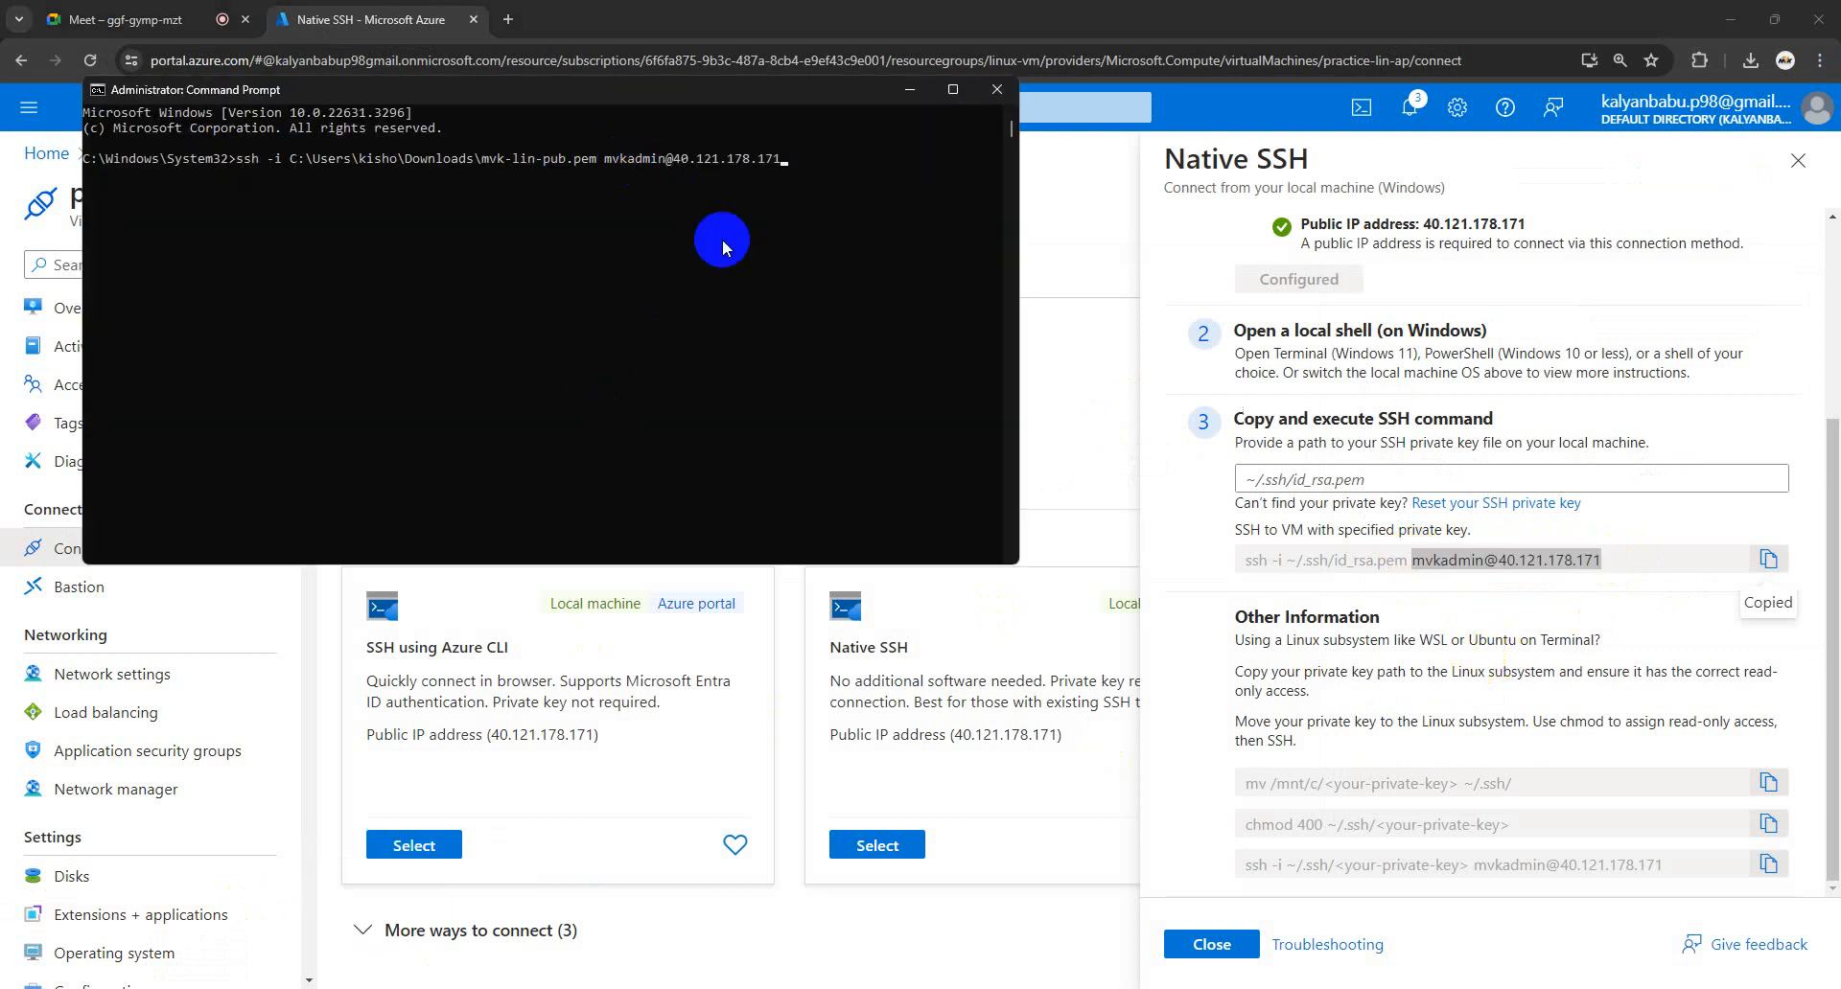
{"action": "left_click_drag", "start_coordinate": [664, 163], "coordinate": [616, 161]}
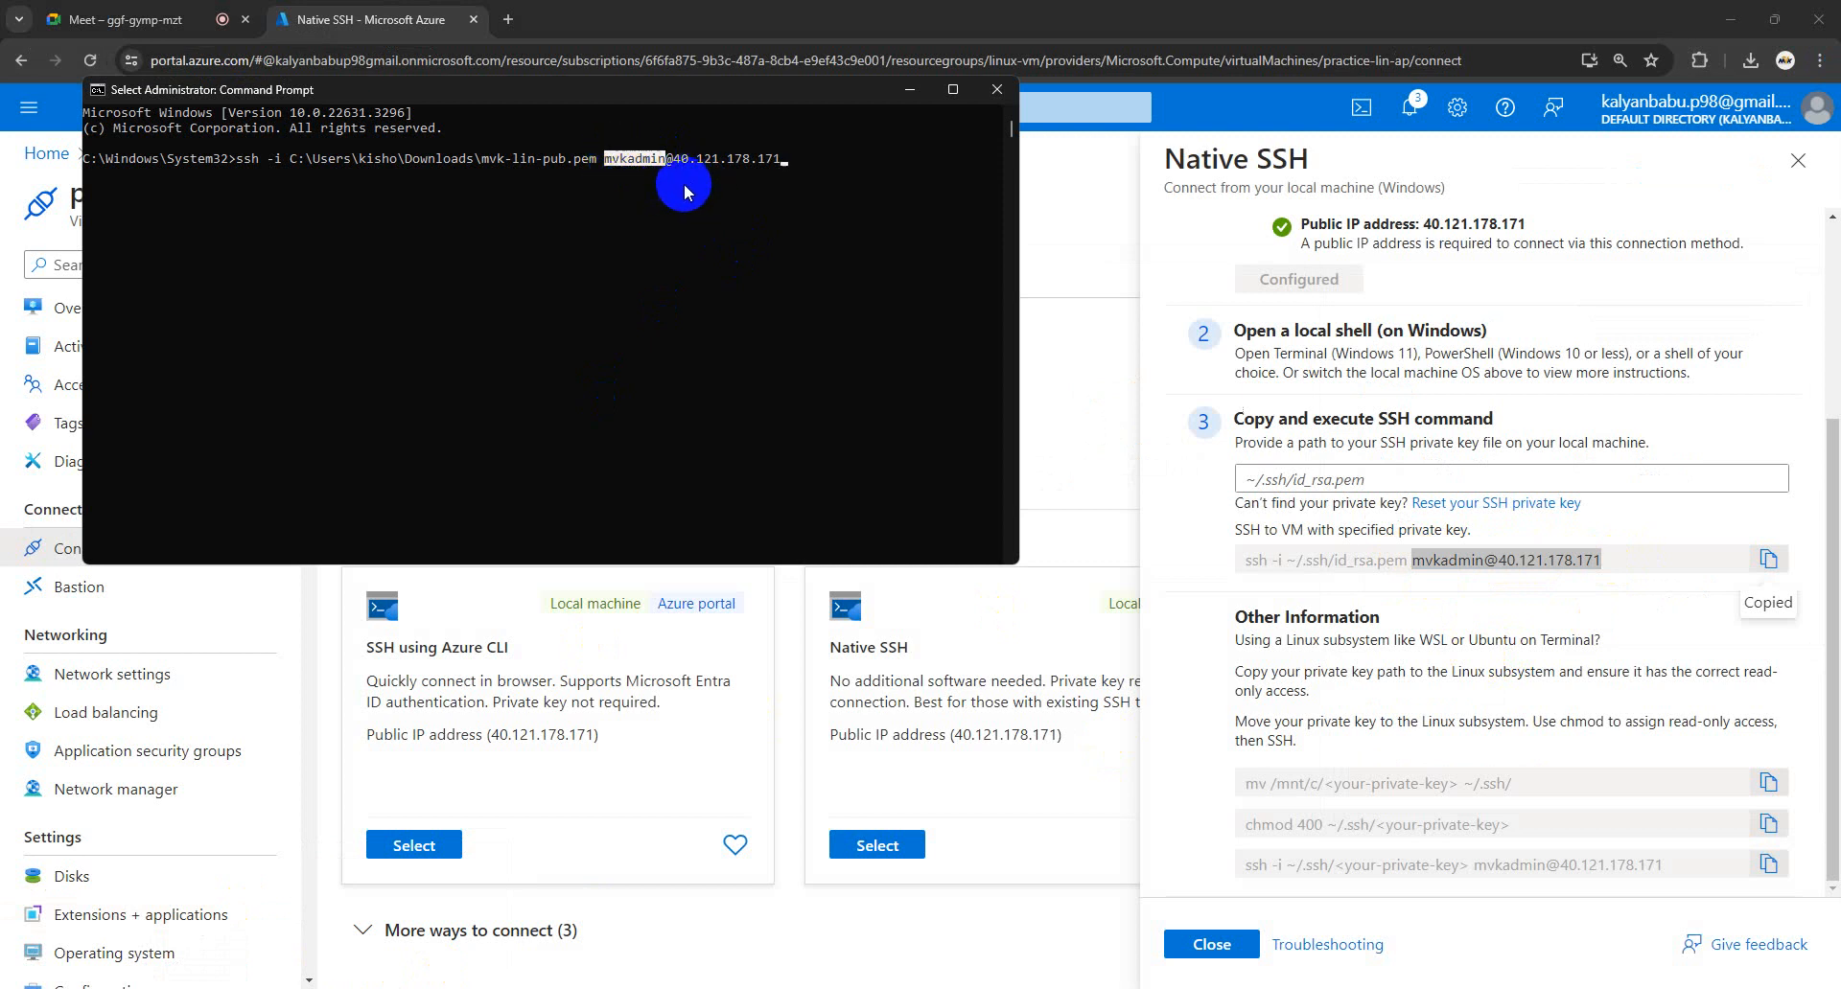
{"action": "left_click_drag", "start_coordinate": [786, 158], "coordinate": [680, 165]}
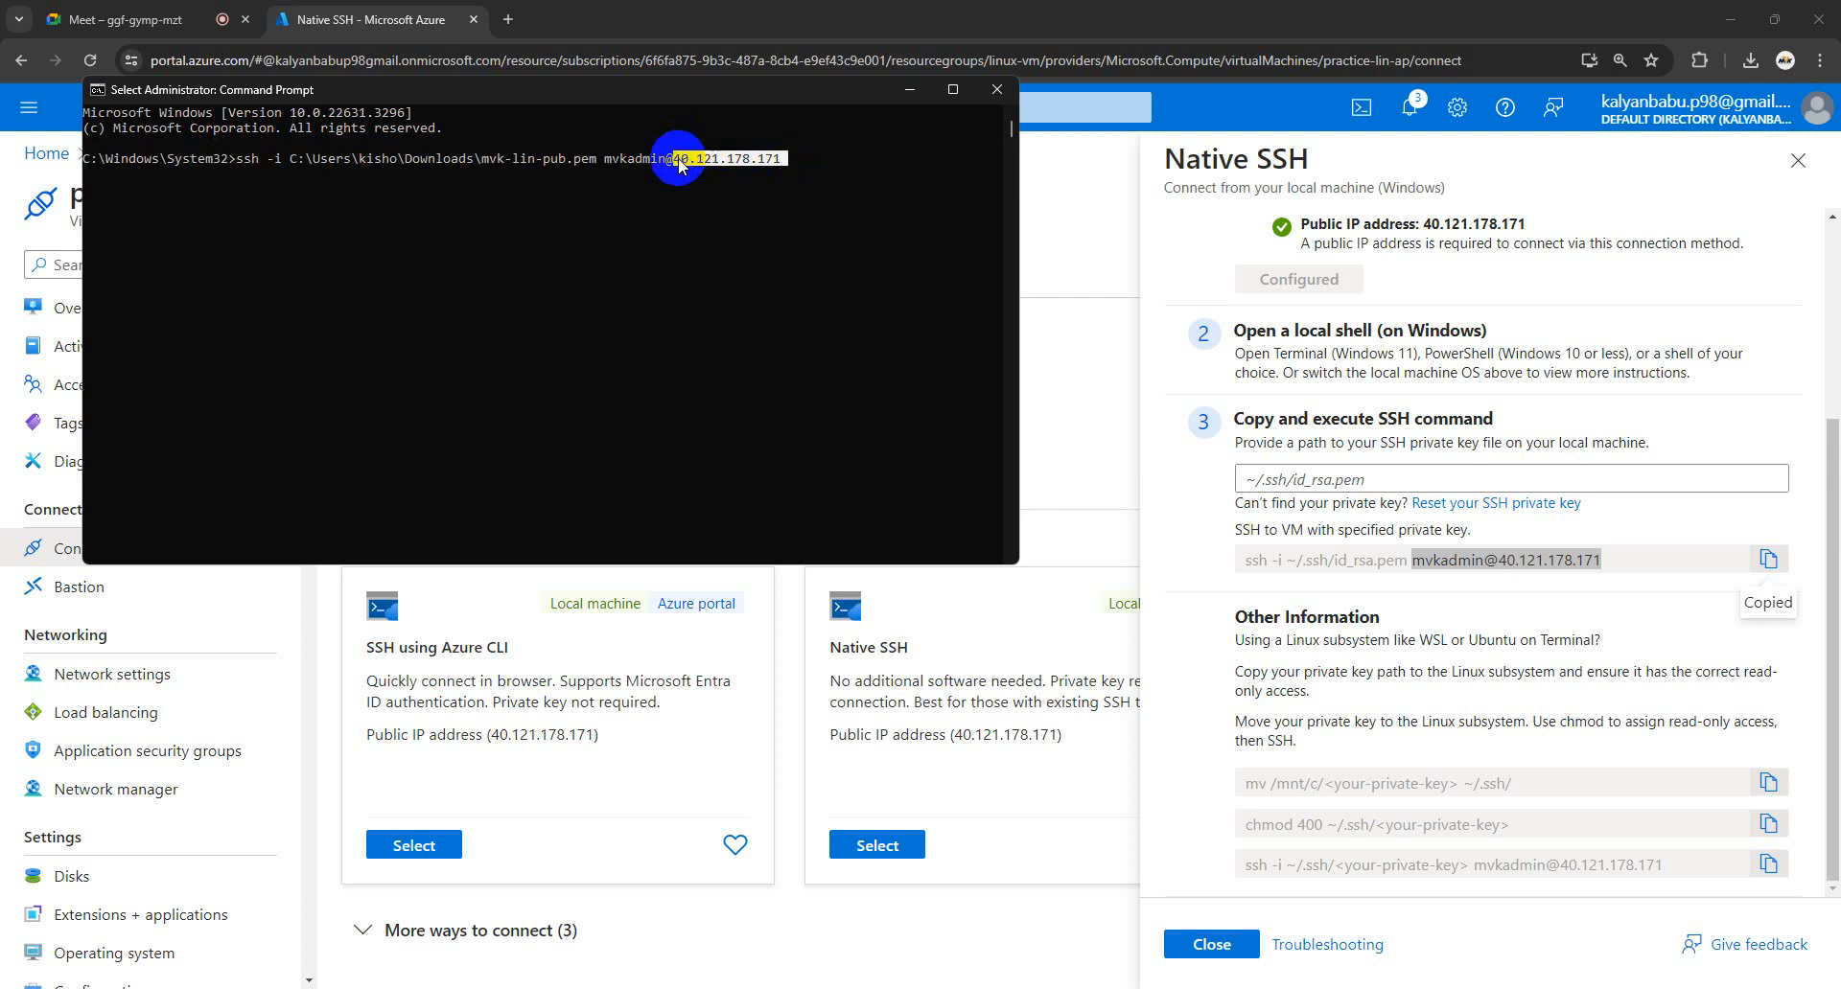
{"action": "left_click", "coordinate": [792, 161]}
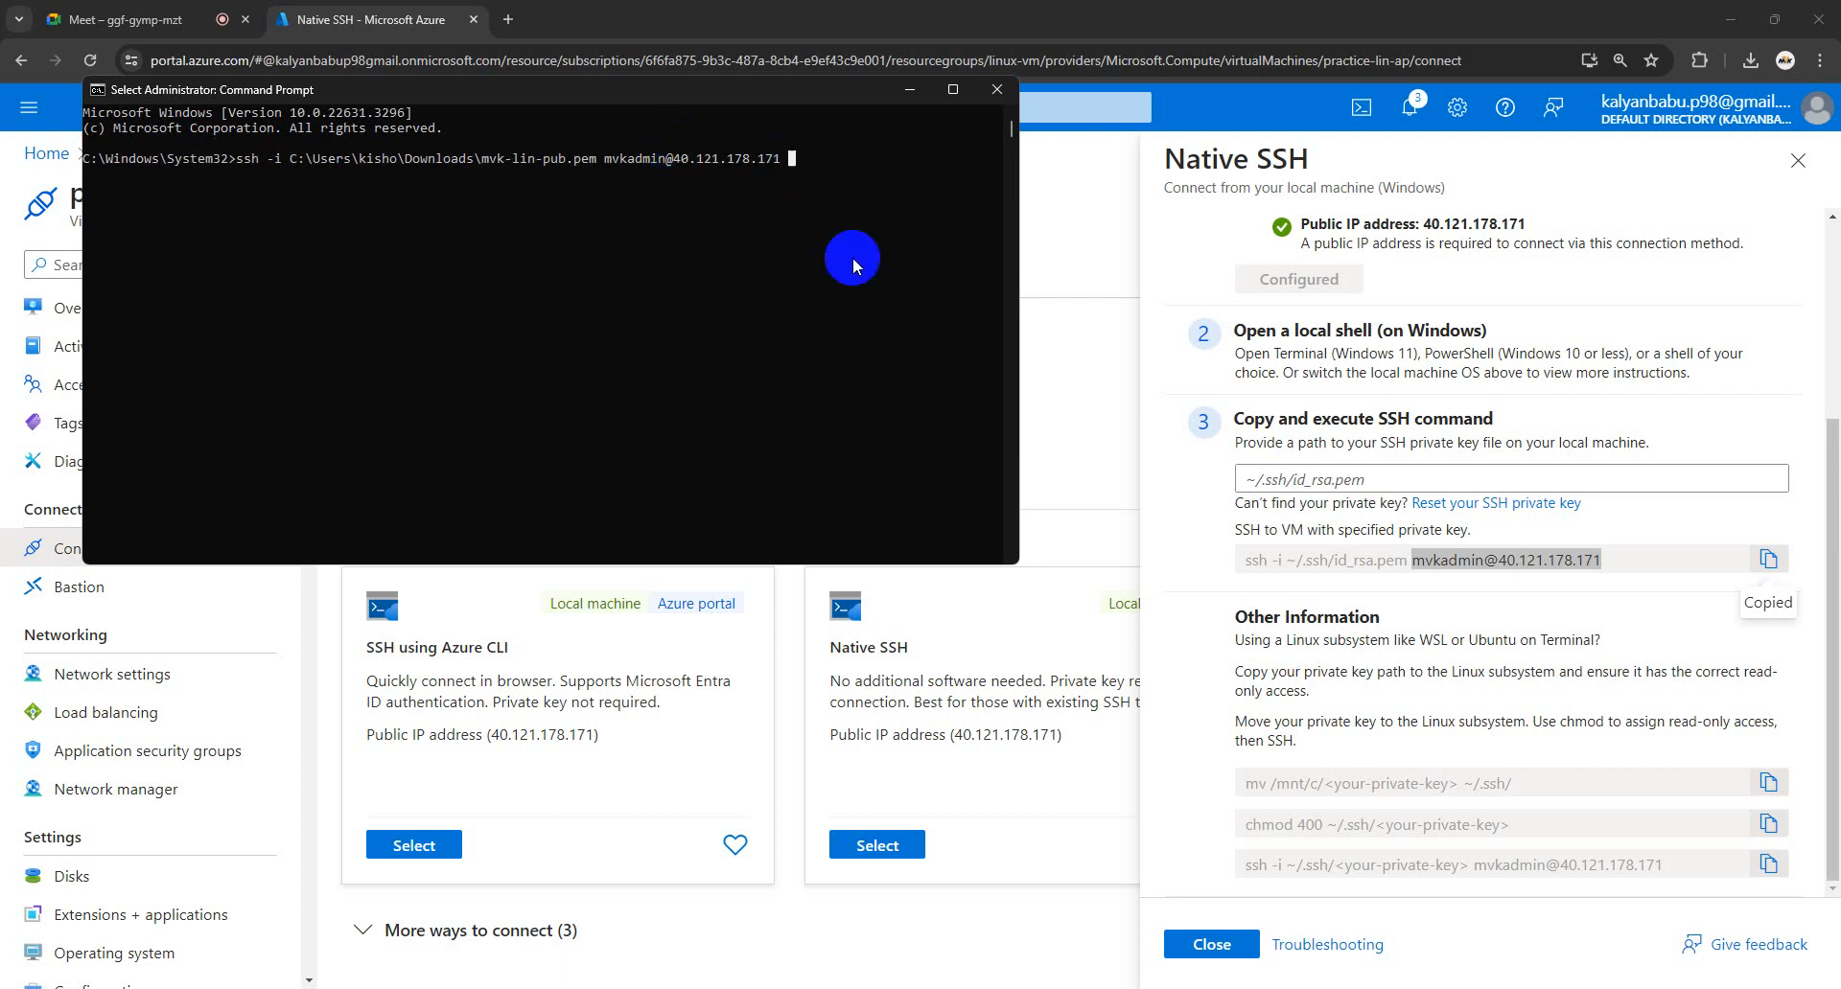
{"action": "left_click", "coordinate": [896, 251]}
{"action": "left_click", "coordinate": [794, 159]}
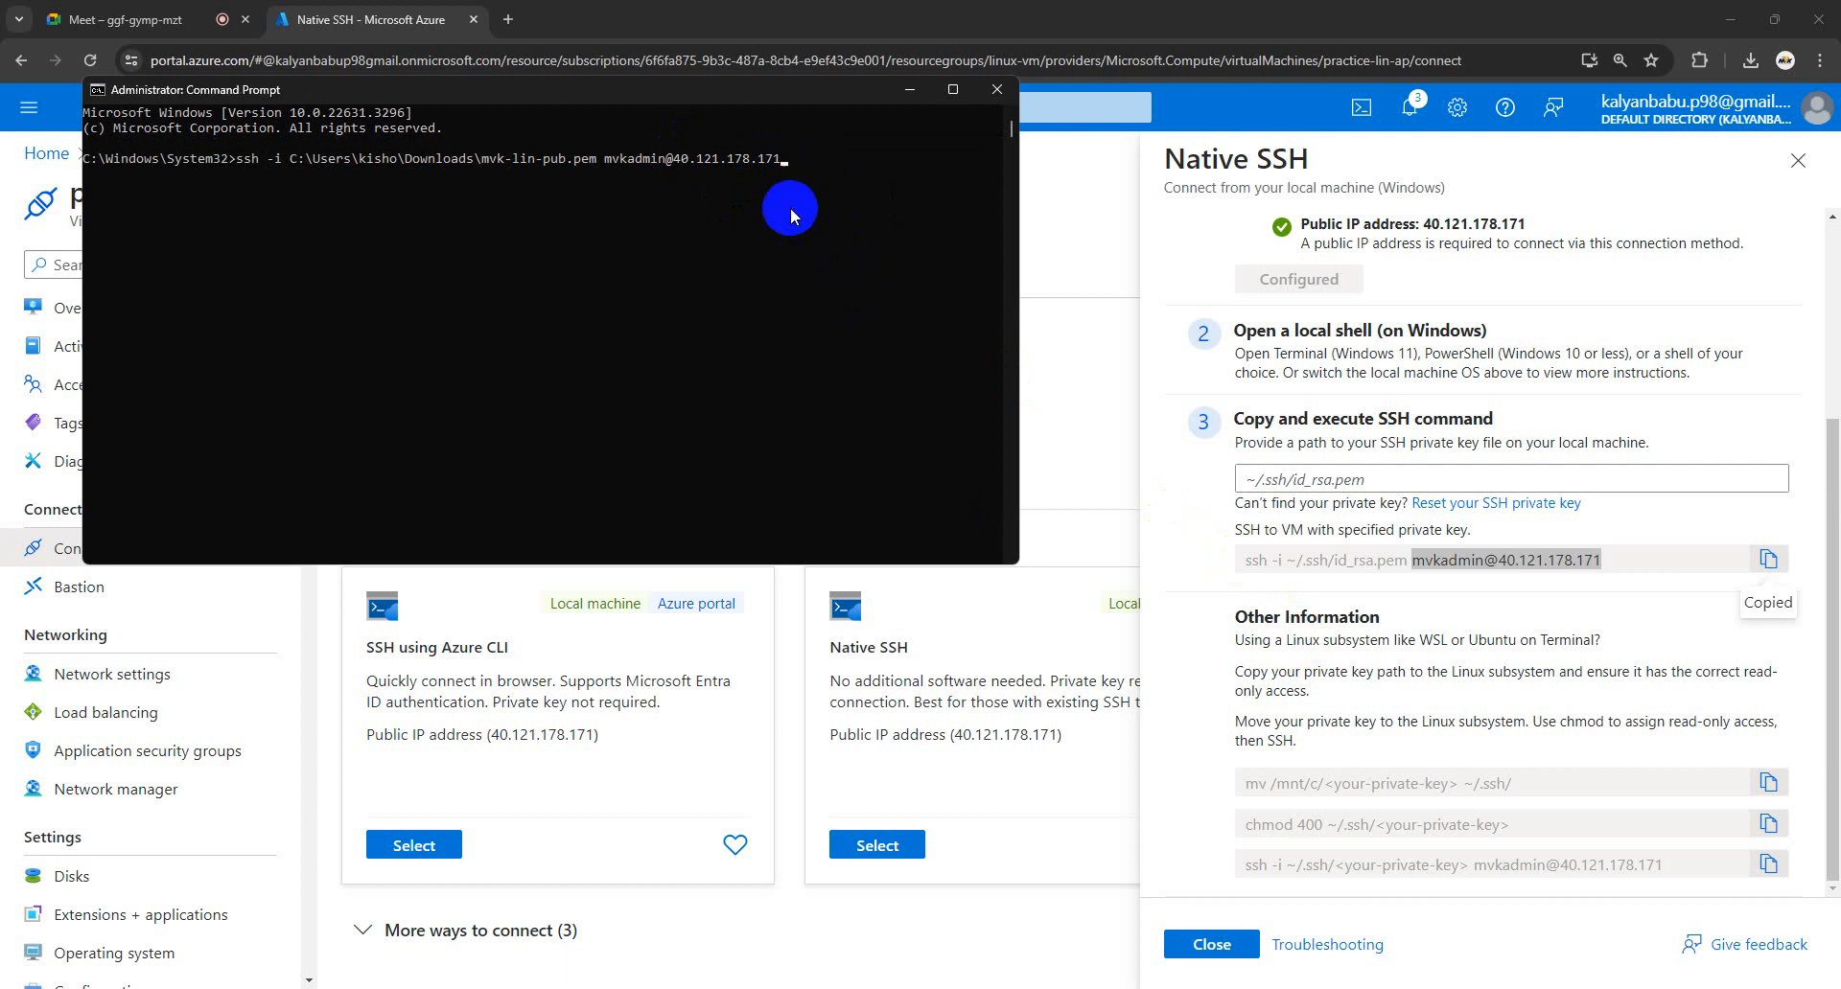
{"action": "key", "text": "Return"}
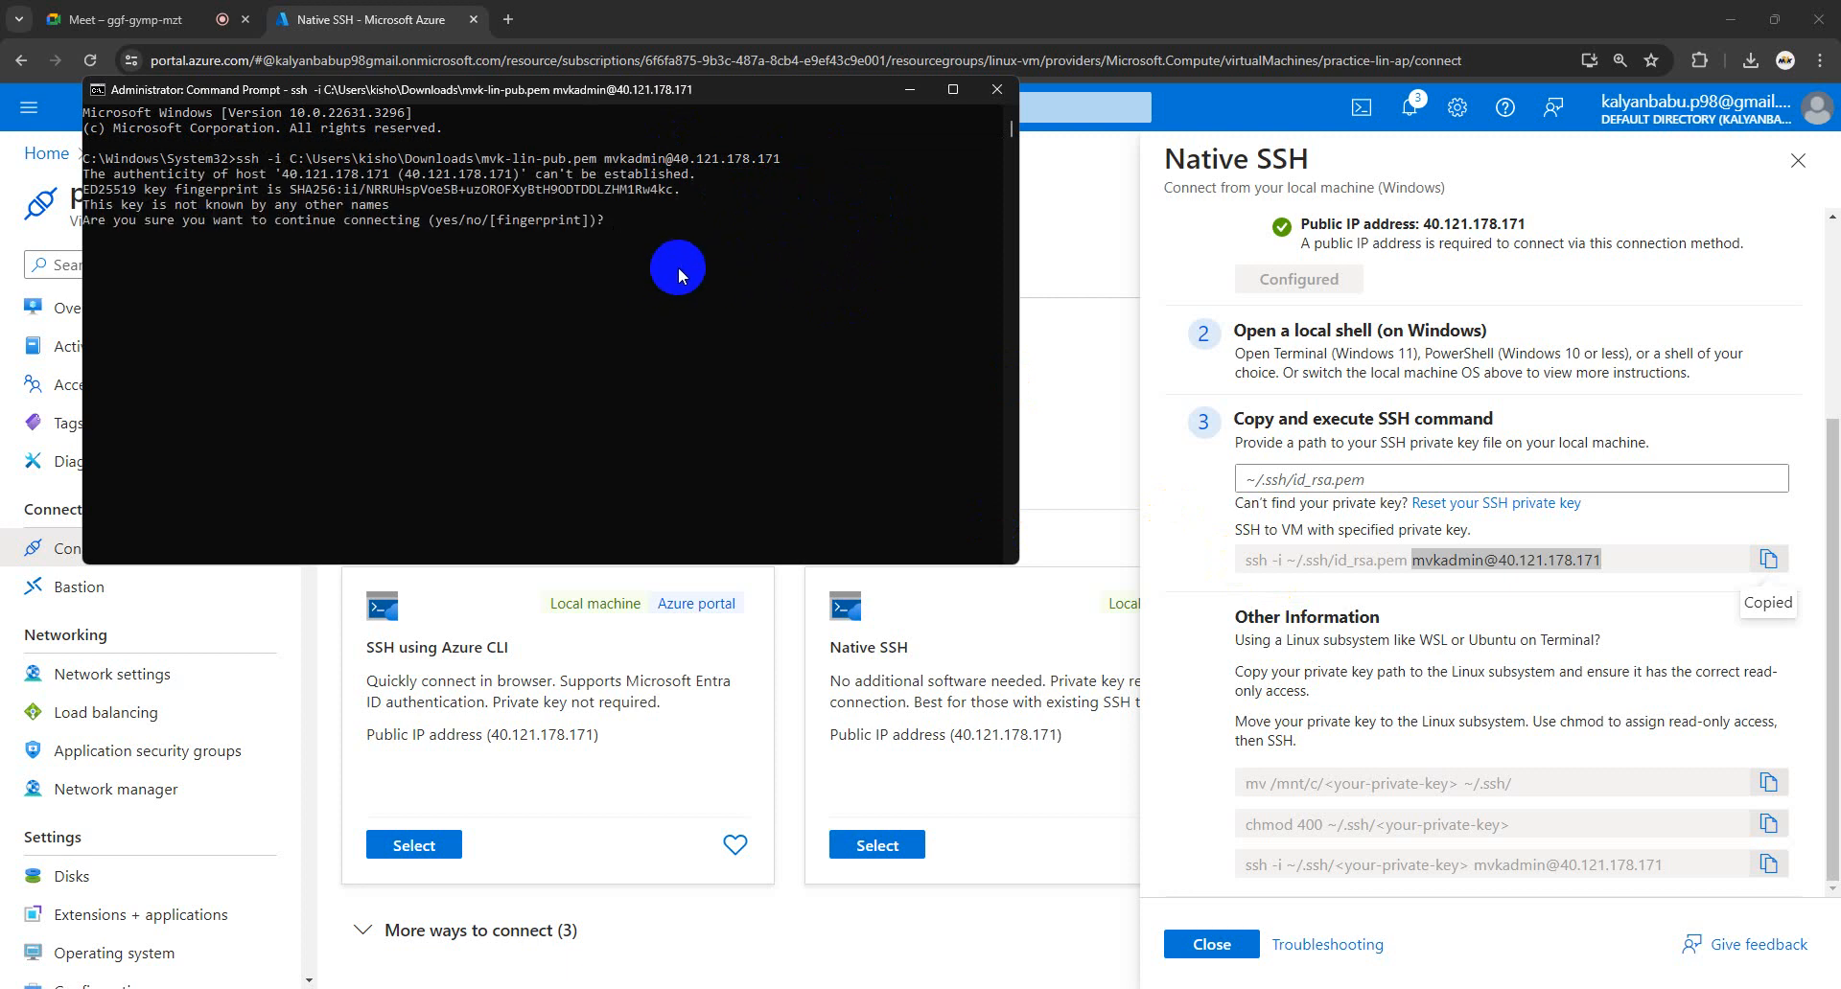
- Answer 'yes' to trust the ED25519 host fingerprint, maximize the console, and return to Azure
{"action": "type", "text": "yes"}
{"action": "key", "text": "Return"}
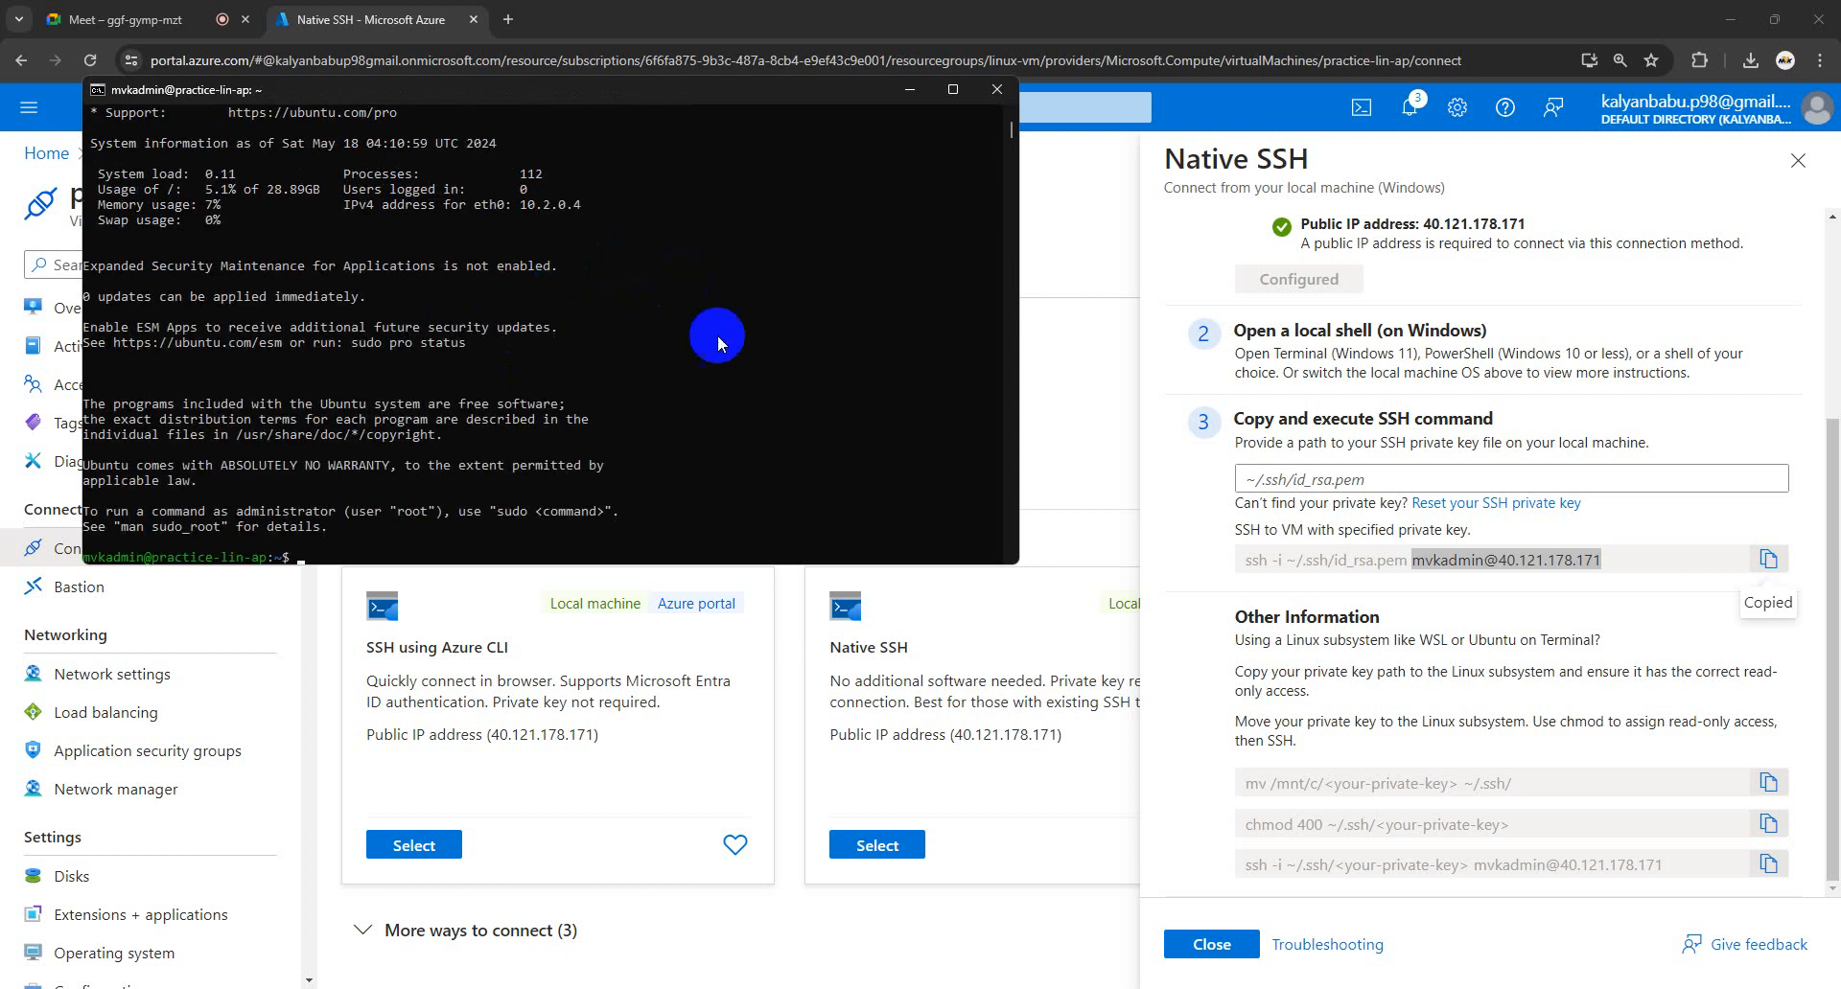
{"action": "left_click", "coordinate": [952, 90]}
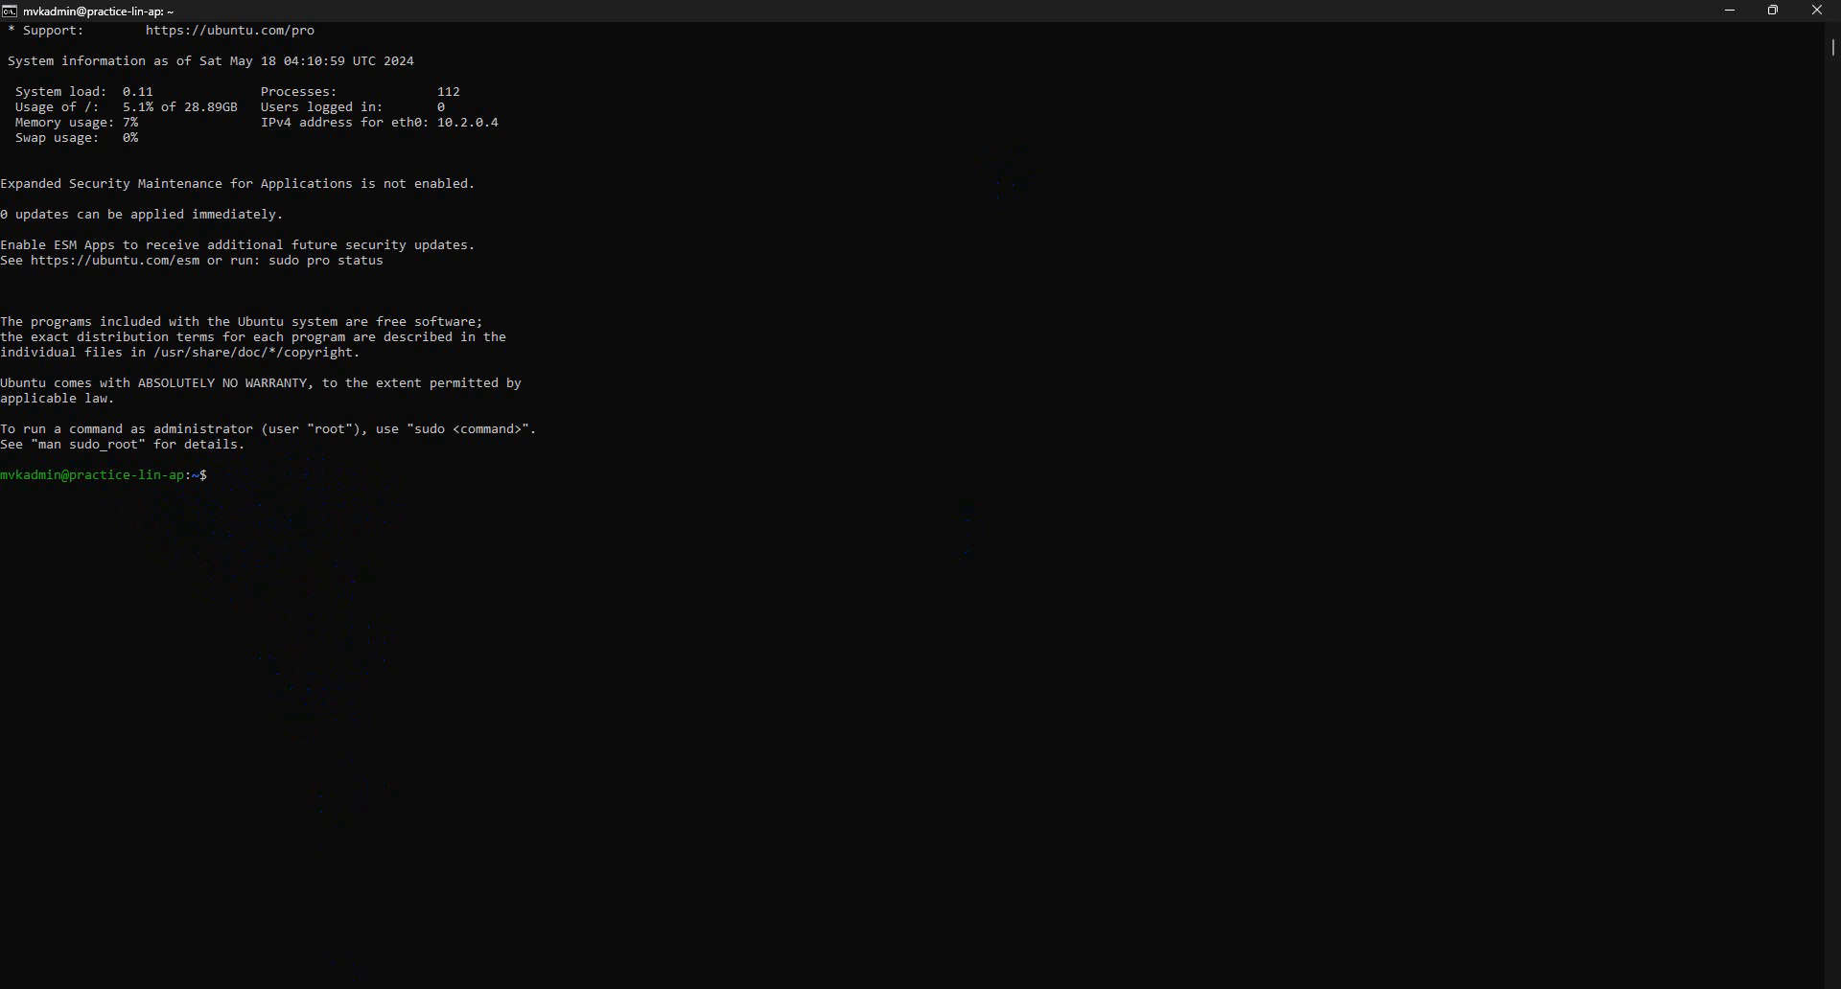
{"action": "left_click", "coordinate": [230, 920]}
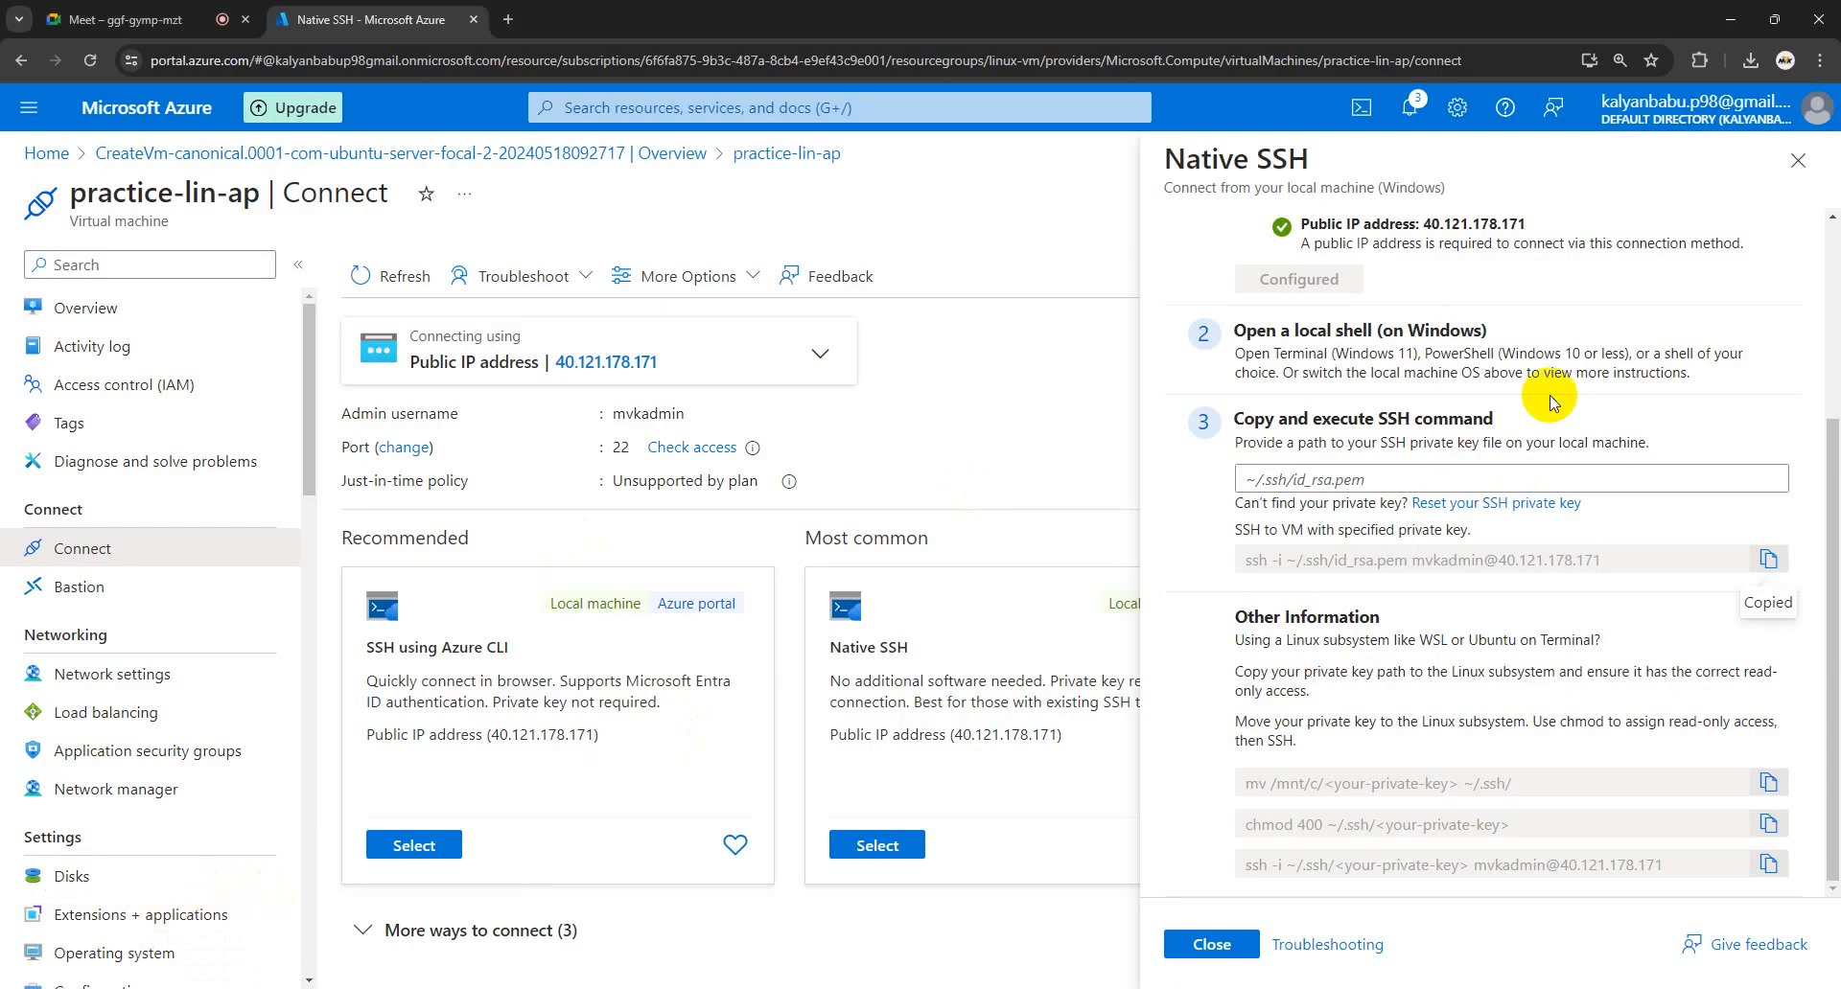
- Review the copy-and-execute SSH step, close the Native SSH pane, and restore the Ubuntu terminal
{"action": "scroll", "coordinate": [1534, 575], "scroll_direction": "up", "scroll_amount": 3}
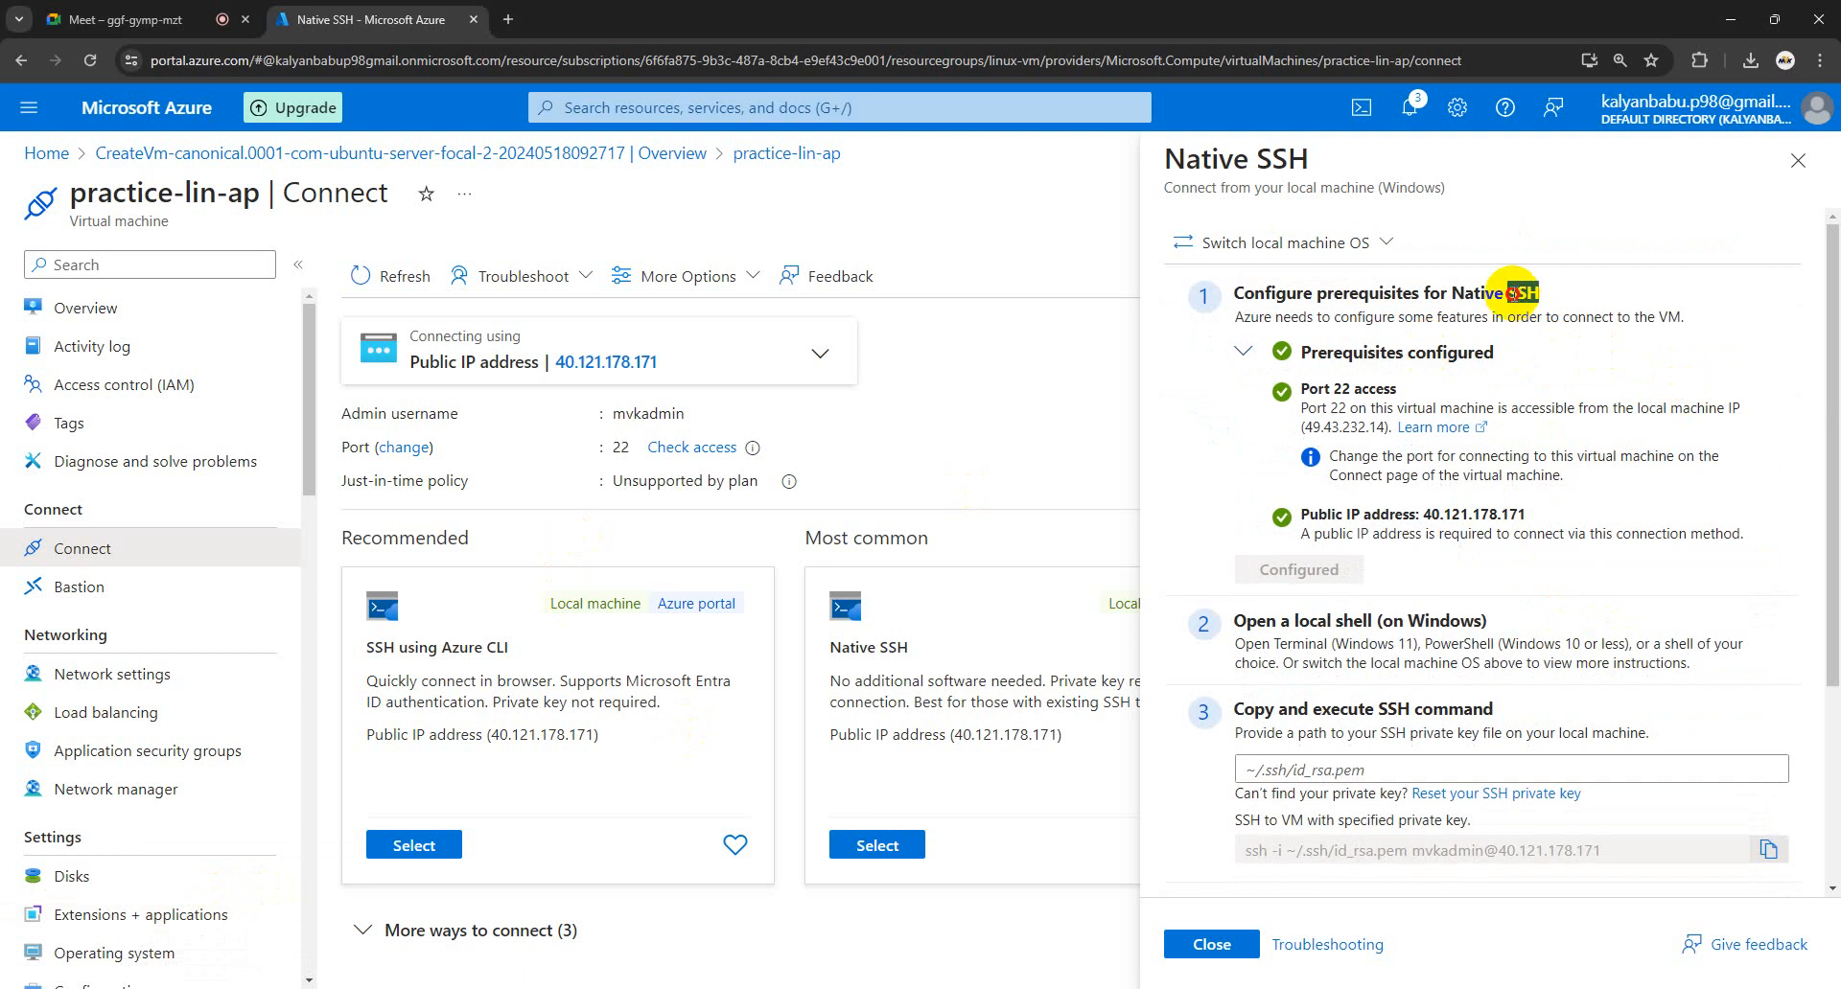
{"action": "scroll", "coordinate": [1543, 603], "scroll_direction": "down", "scroll_amount": 3}
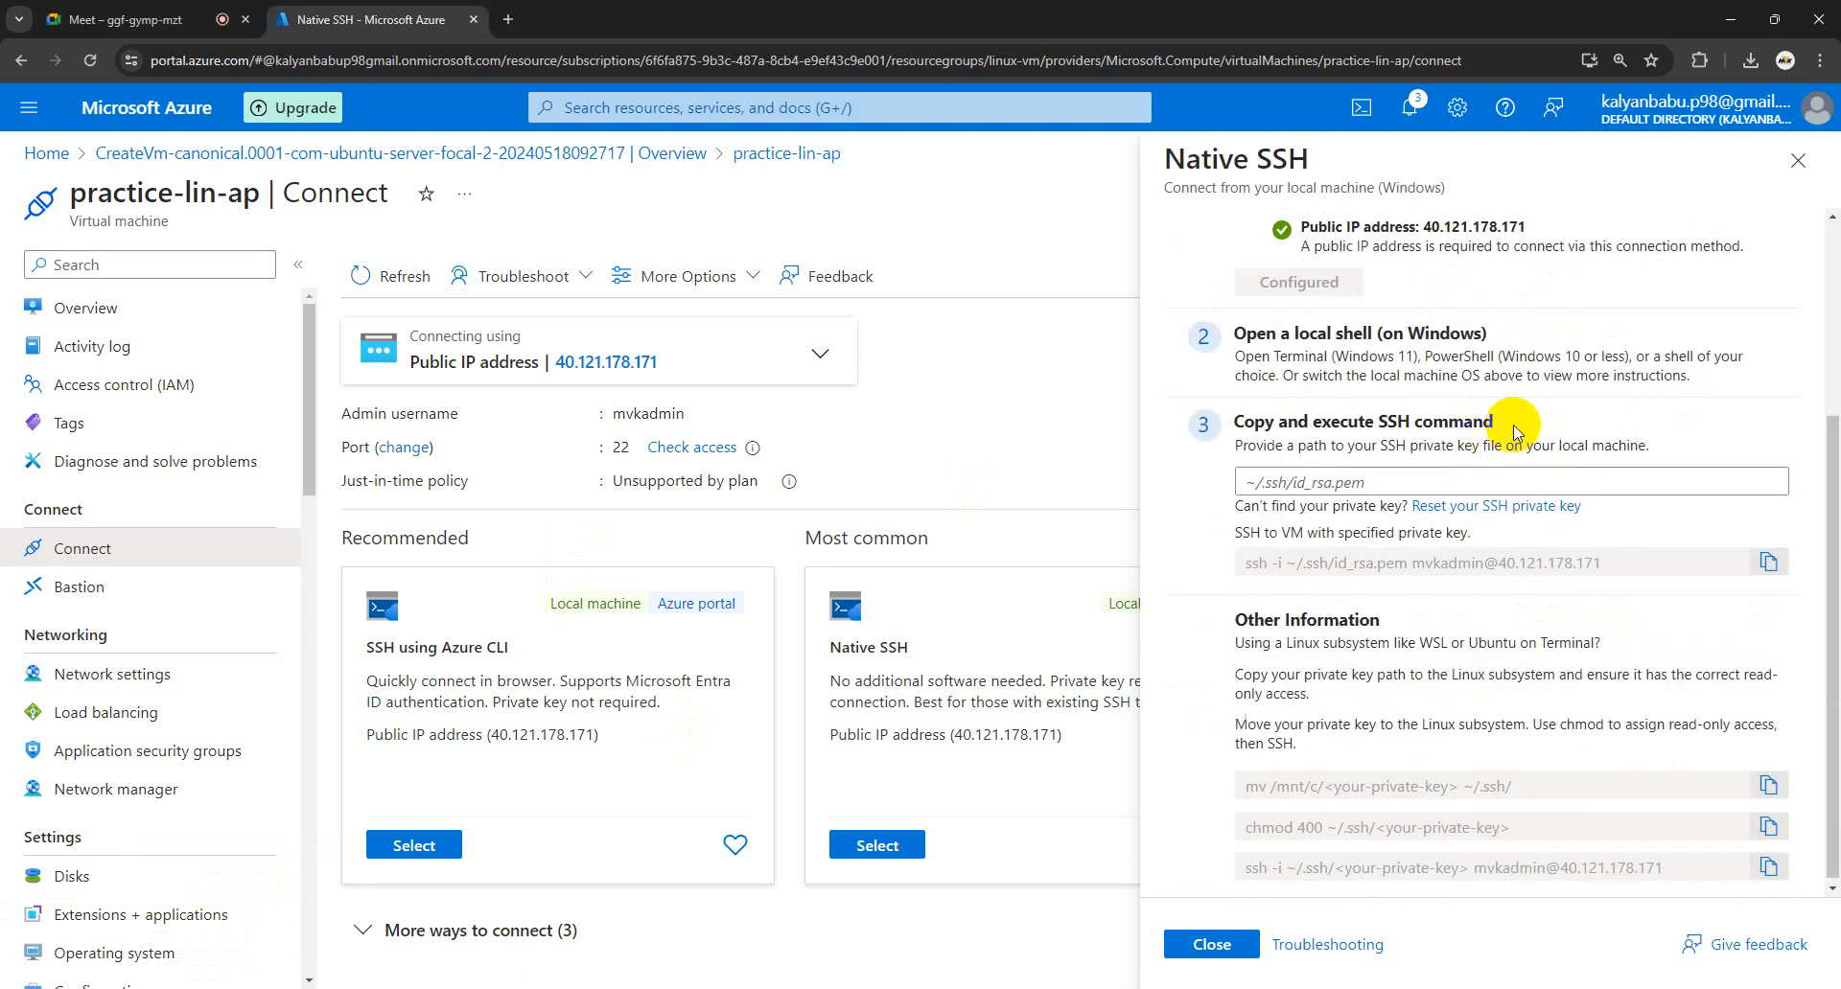
{"action": "left_click_drag", "start_coordinate": [1513, 425], "coordinate": [1400, 423]}
{"action": "left_click_drag", "start_coordinate": [1616, 414], "coordinate": [1385, 418]}
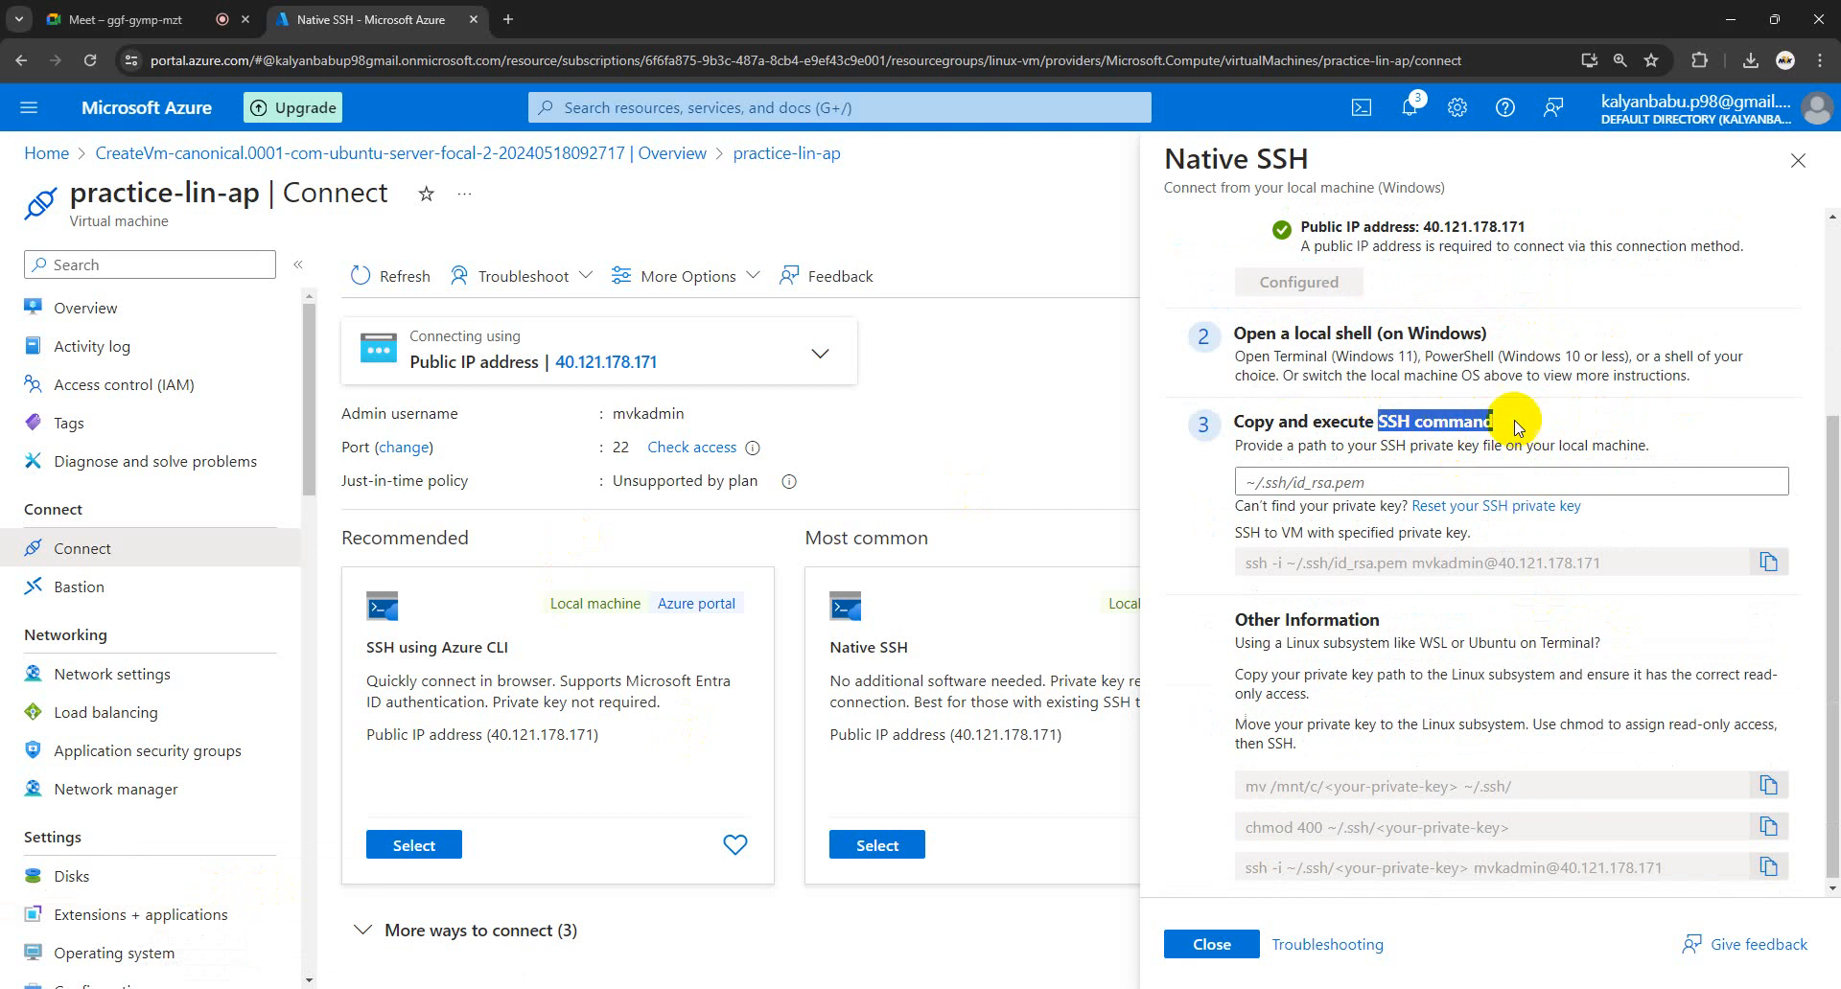
{"action": "left_click", "coordinate": [1587, 426]}
{"action": "scroll", "coordinate": [1484, 646], "scroll_direction": "up", "scroll_amount": 3}
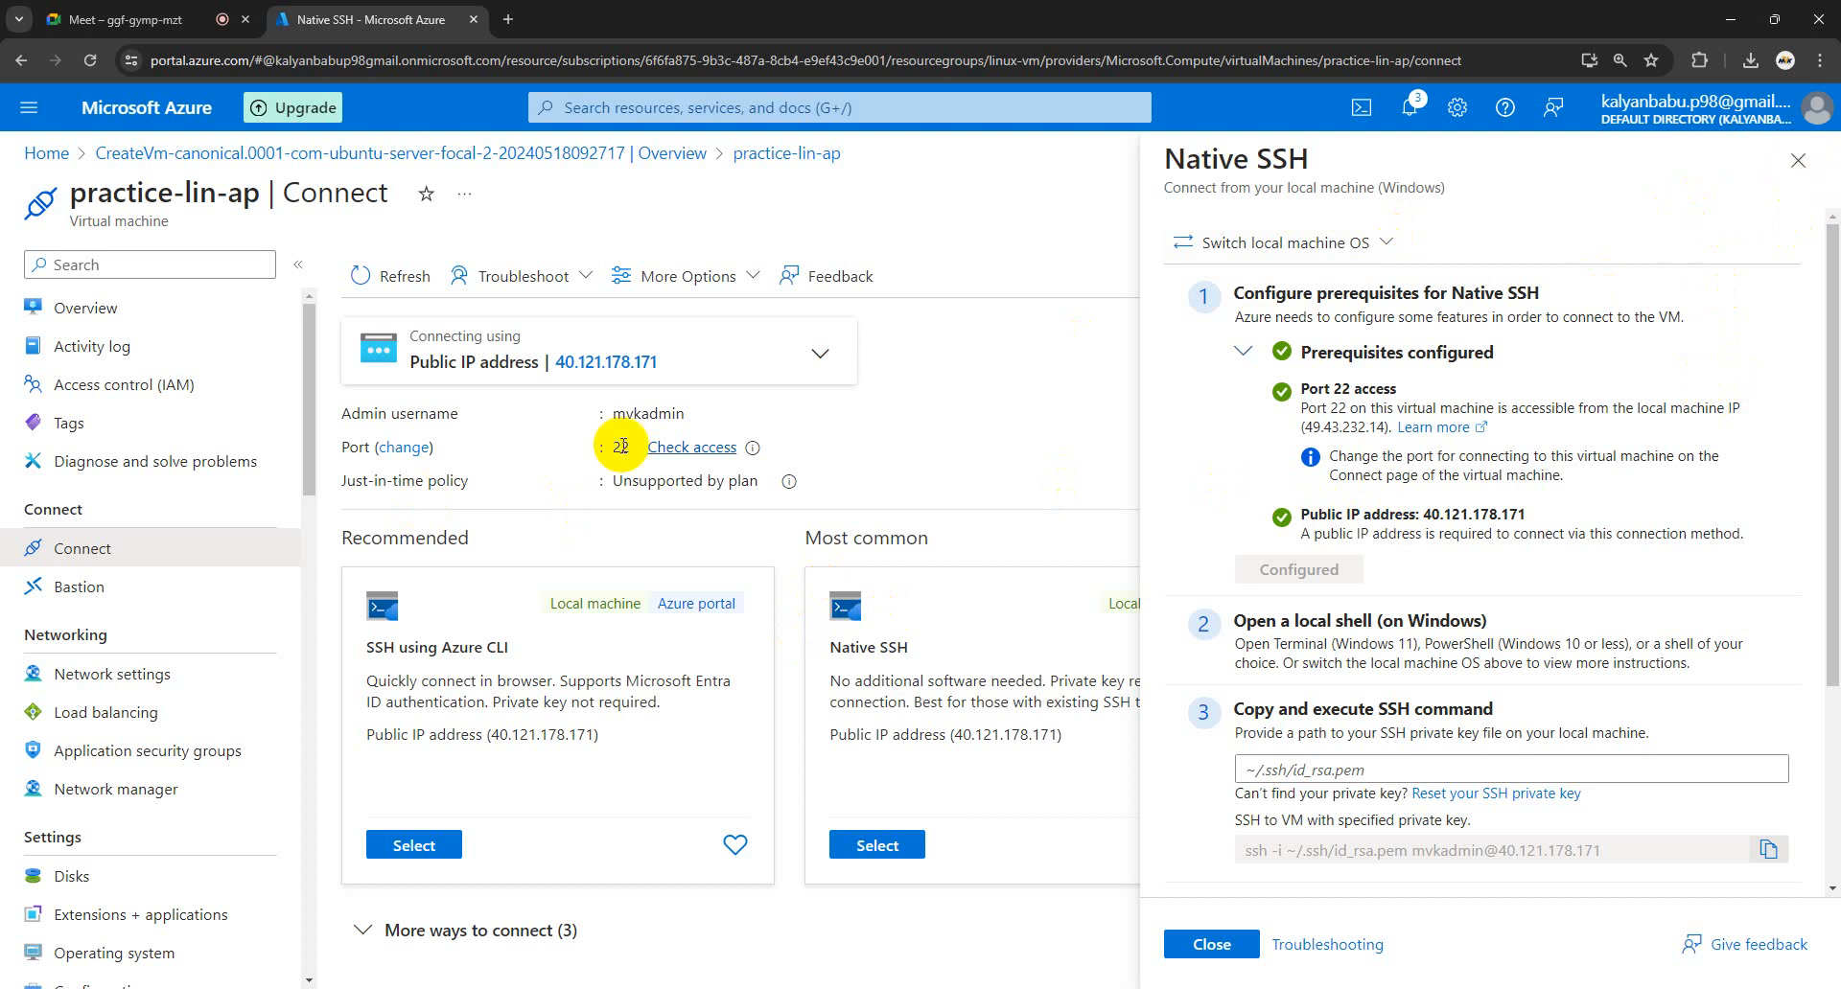
{"action": "scroll", "coordinate": [255, 629], "scroll_direction": "down", "scroll_amount": 5}
{"action": "scroll", "coordinate": [257, 633], "scroll_direction": "up", "scroll_amount": 5}
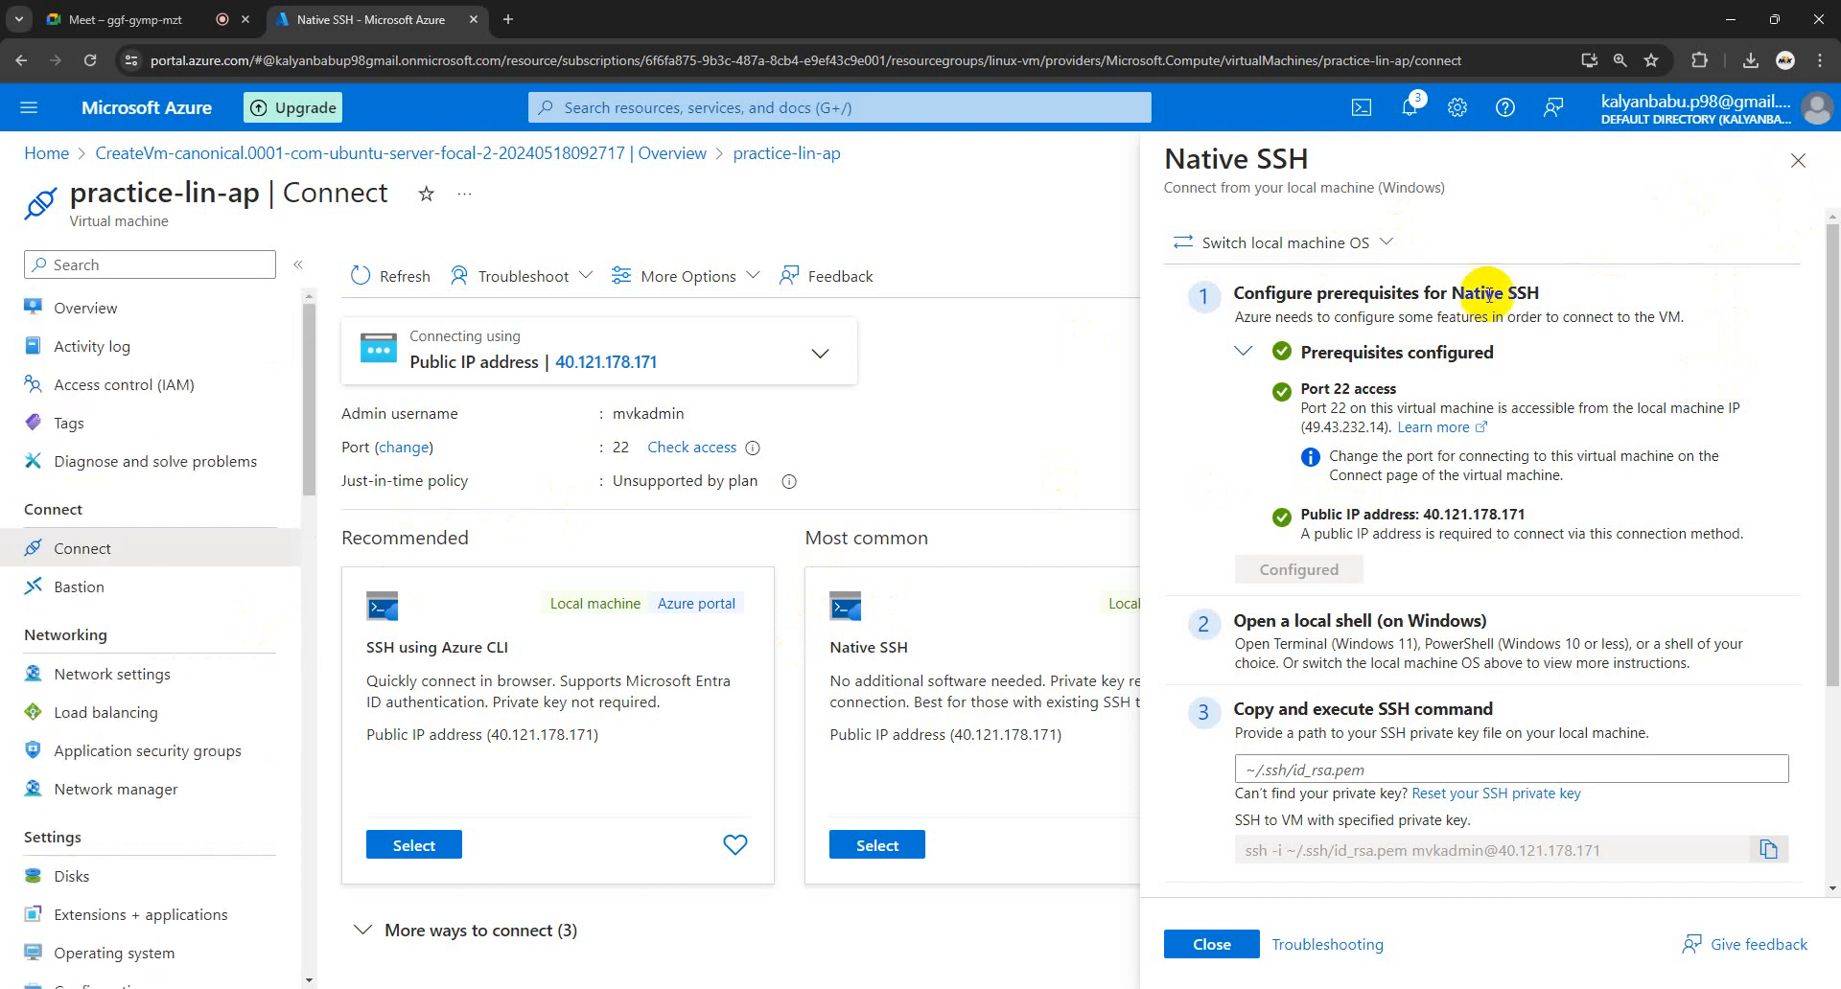
{"action": "left_click", "coordinate": [1797, 161]}
{"action": "left_click", "coordinate": [412, 988]}
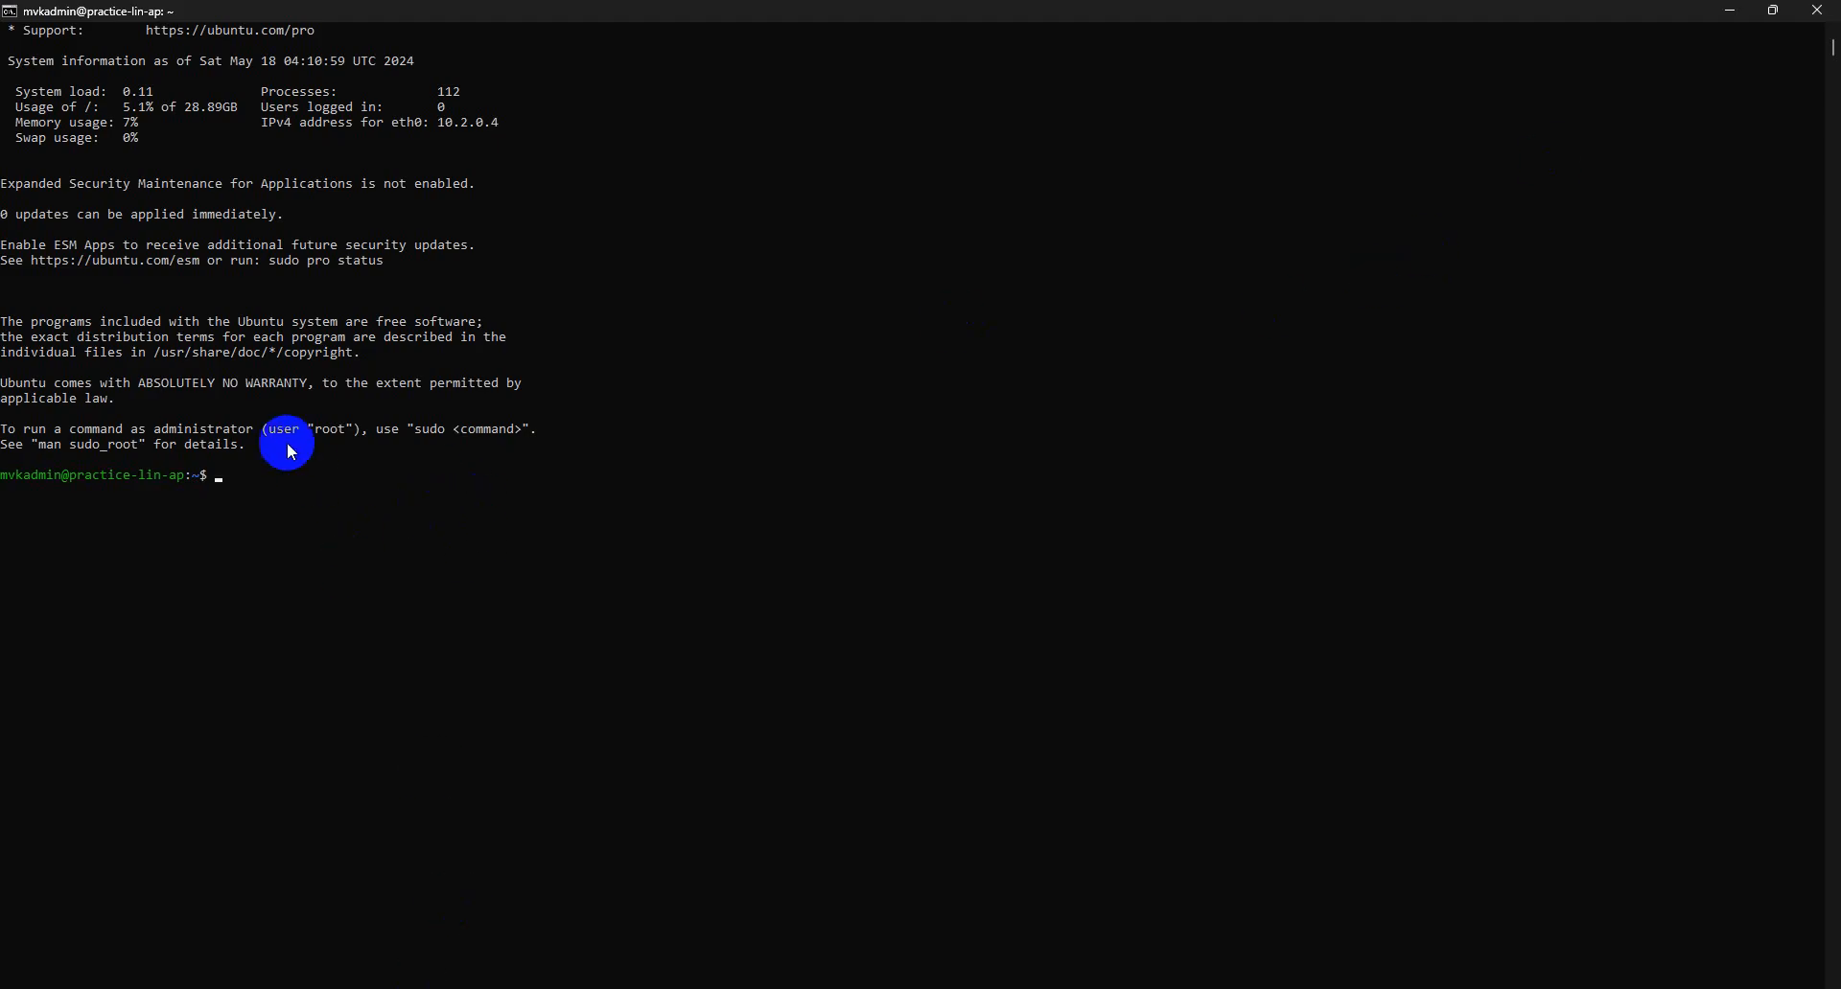
- Minimize the terminal and show practice-lin-ap's Overview page (Running, ubuntu 20.04, Standard B2s)
{"action": "left_click", "coordinate": [1729, 14]}
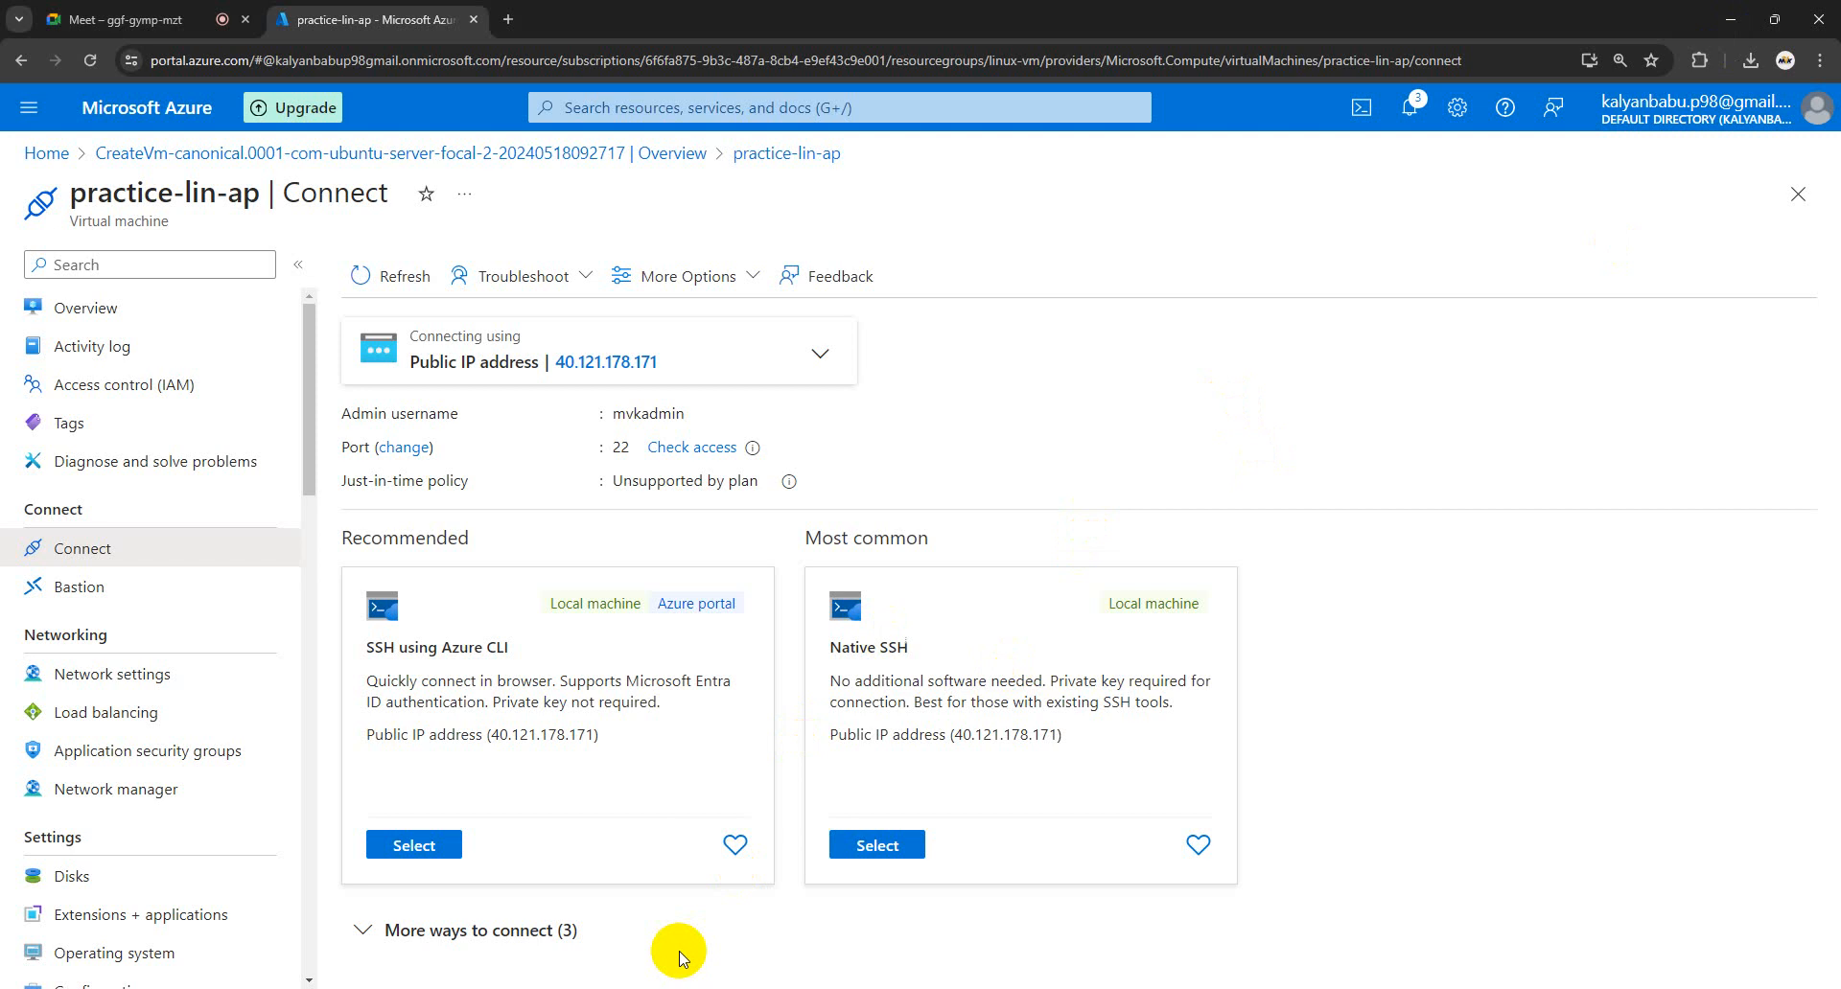
{"action": "scroll", "coordinate": [192, 576], "scroll_direction": "down", "scroll_amount": 2}
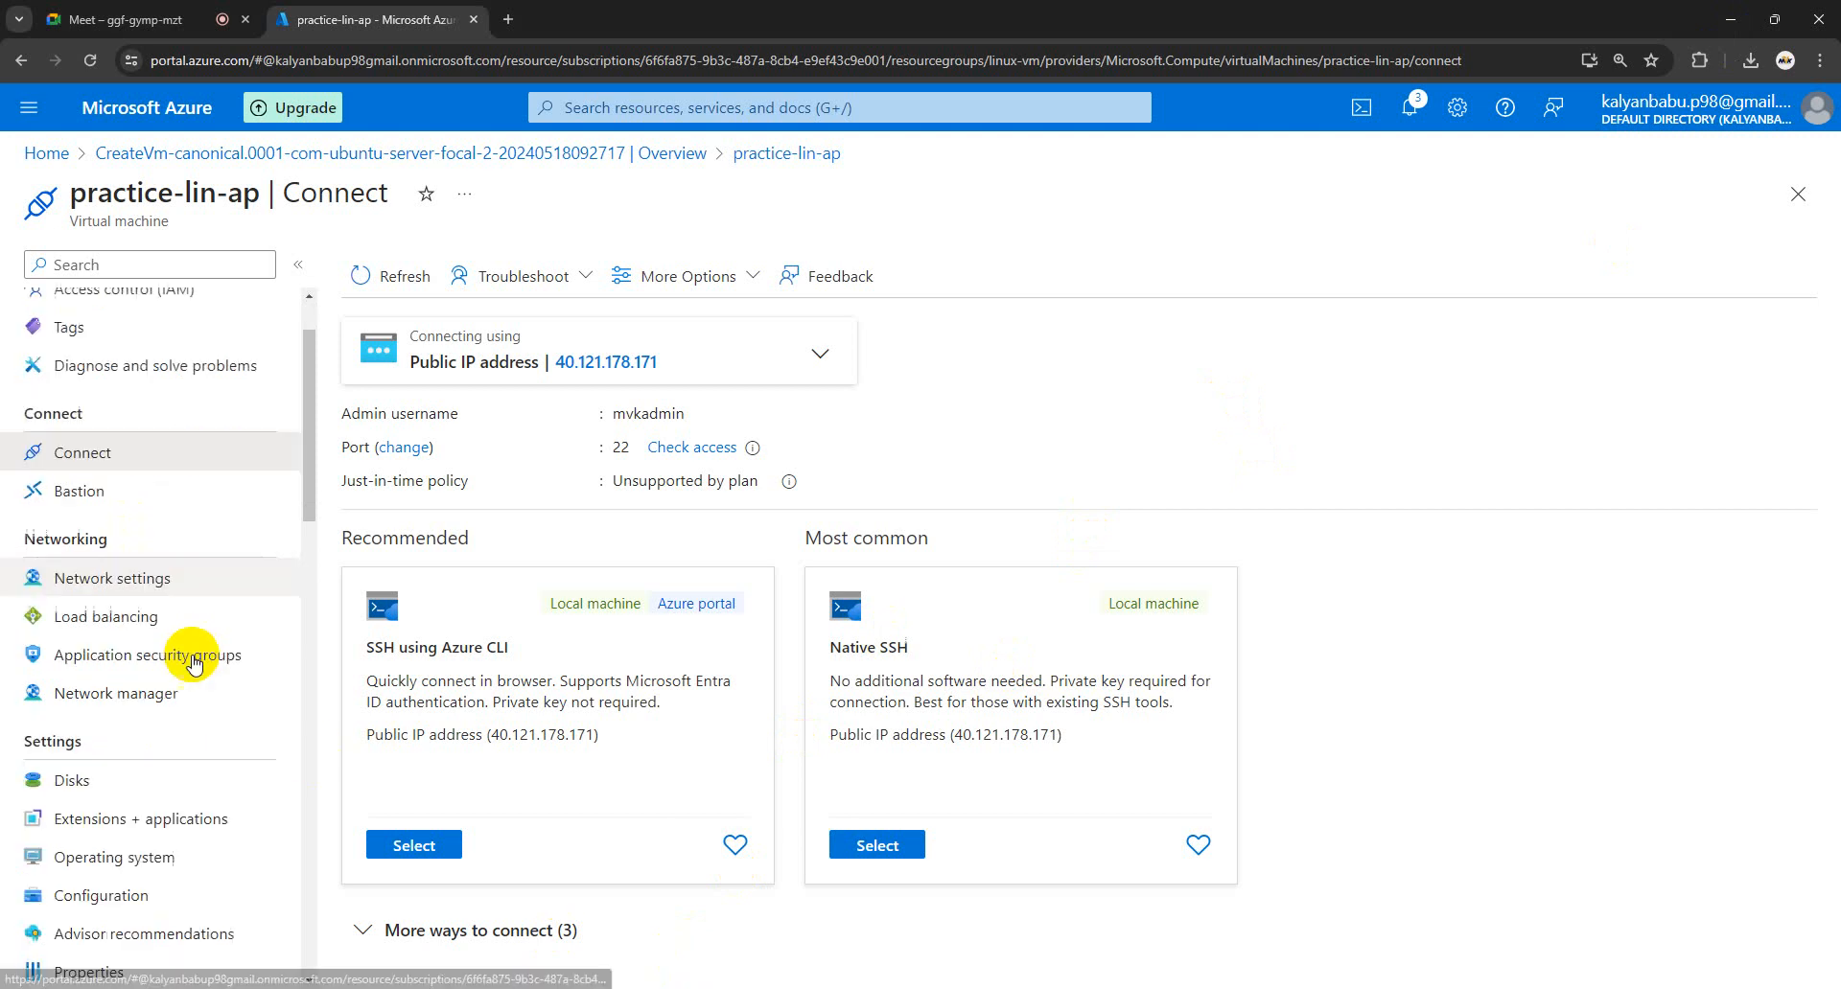
{"action": "scroll", "coordinate": [192, 662], "scroll_direction": "up", "scroll_amount": 2}
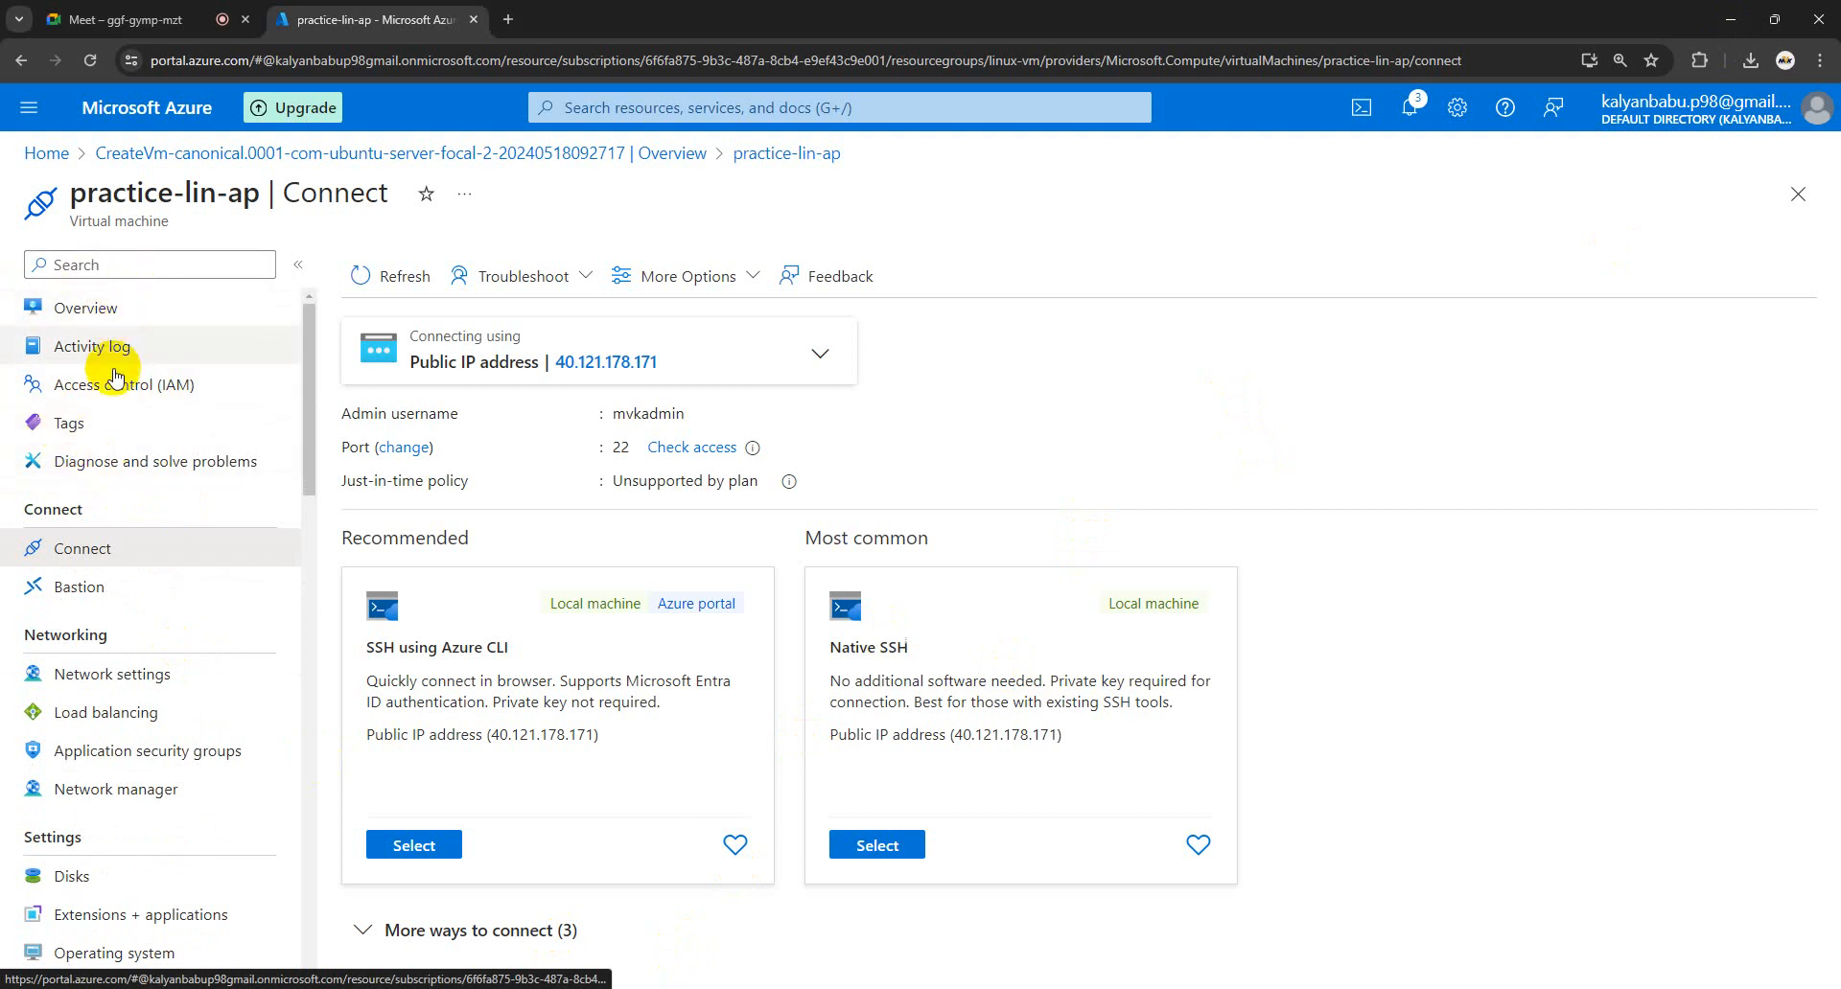
{"action": "left_click", "coordinate": [115, 314]}
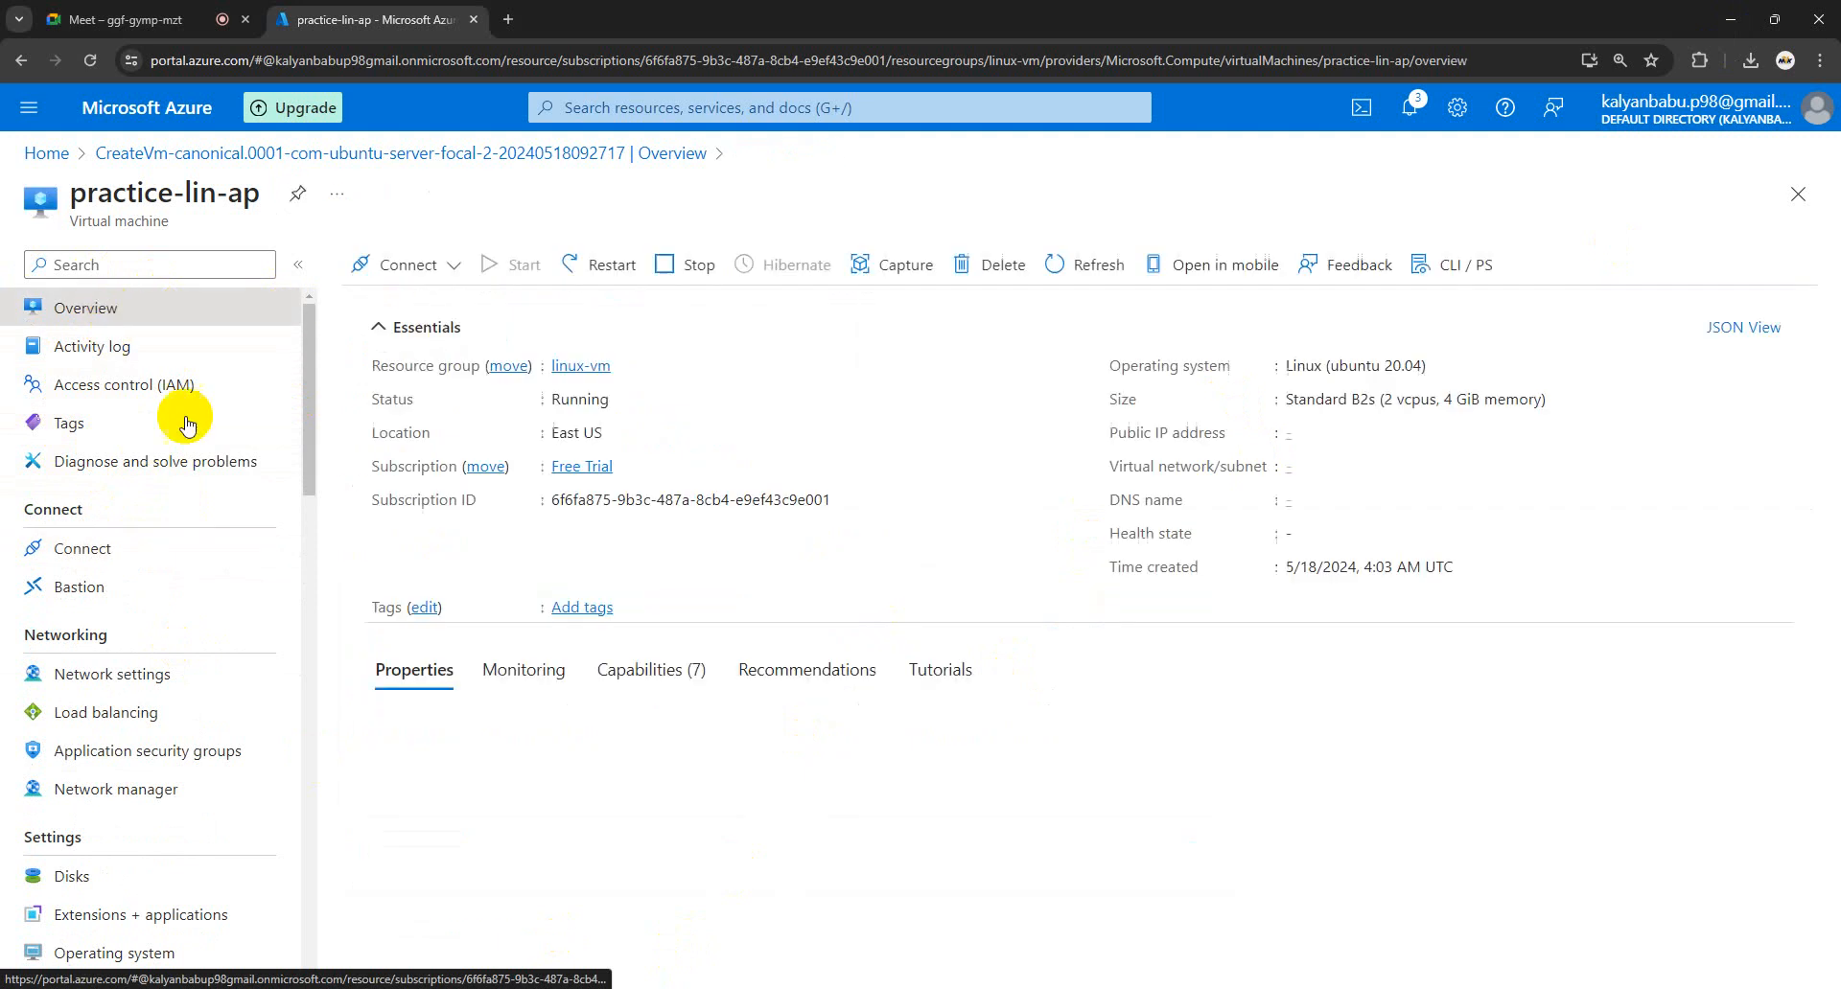